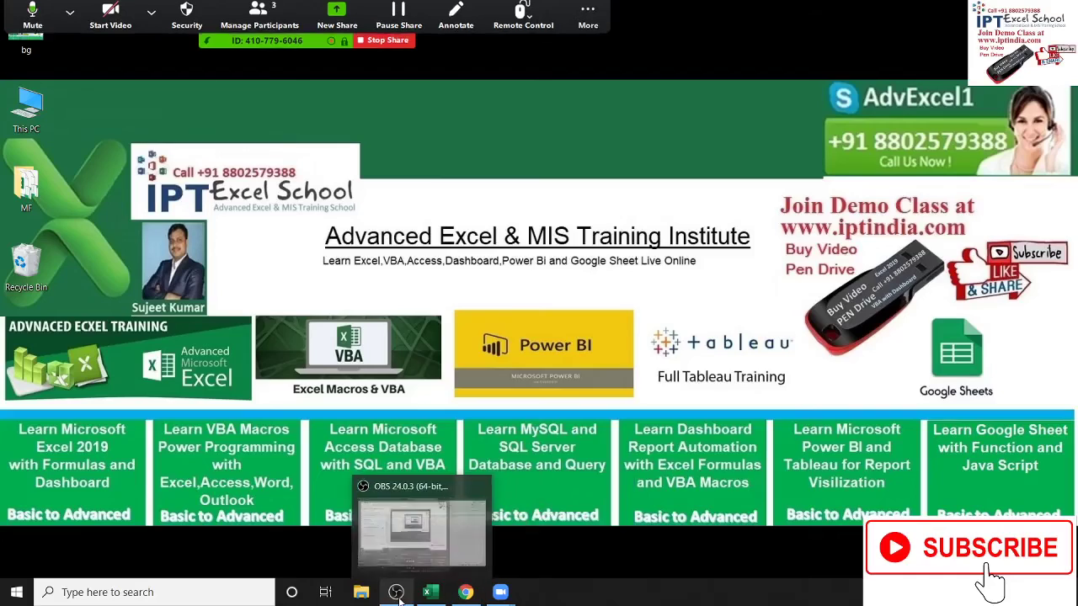
Step: Check the OBS recording, then bring the Excel workbook showing Sheet5 to the front
left_click(396, 593)
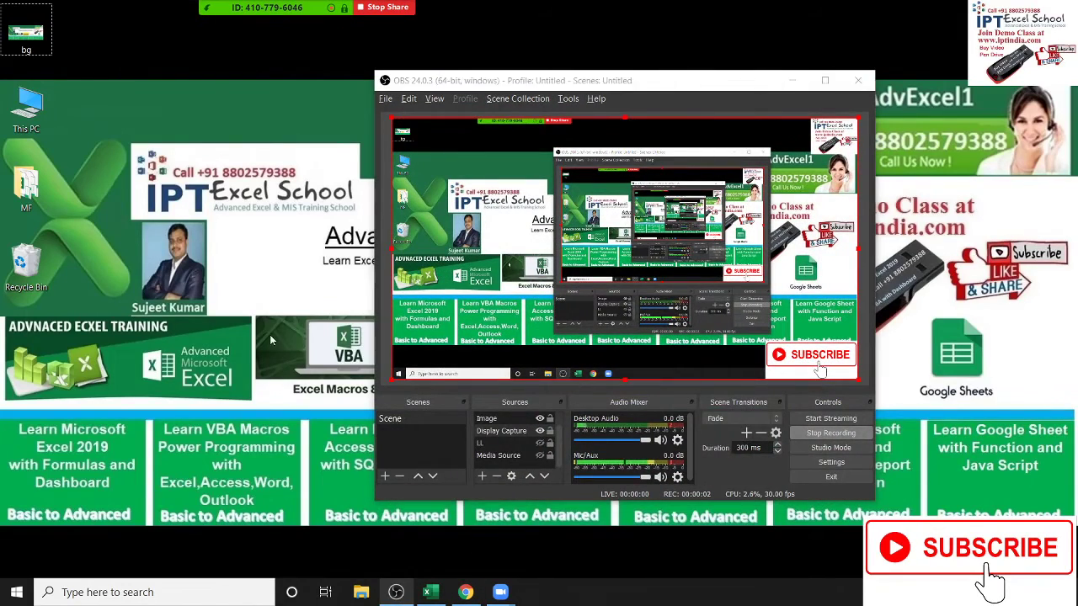
left_click(434, 592)
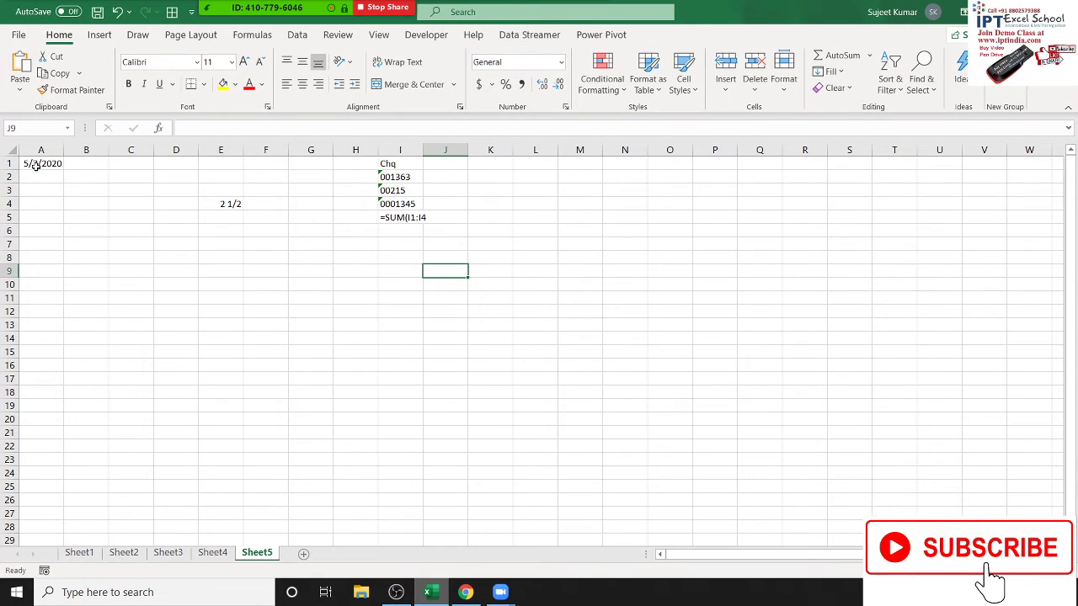
Step: Clear the old sample data in A1:K7 on Sheet5 and add a new Sheet6
left_click_drag(34, 164, 471, 242)
key("Delete")
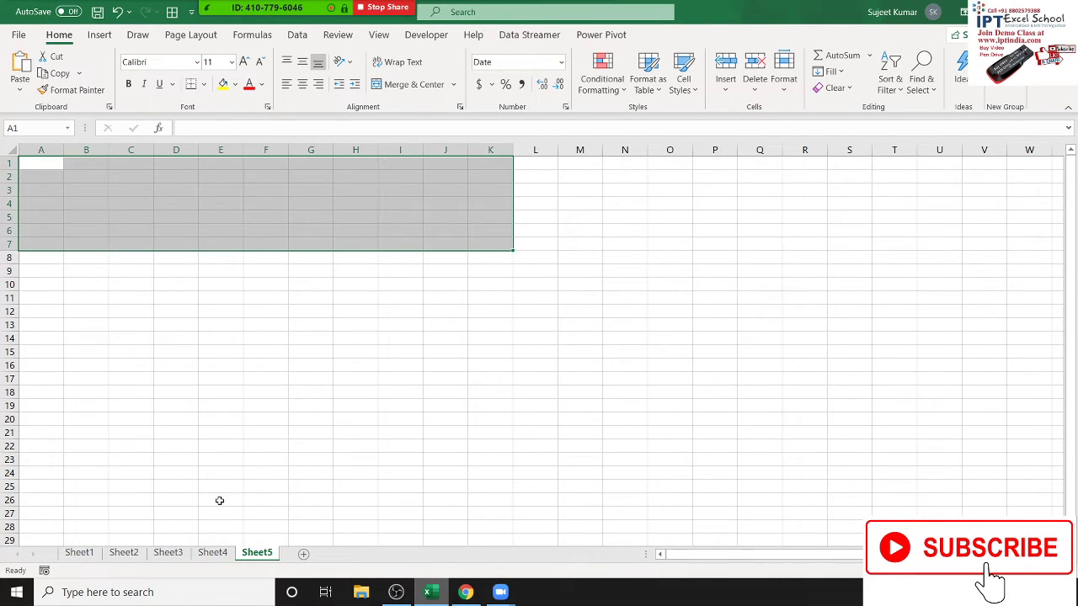
left_click(304, 553)
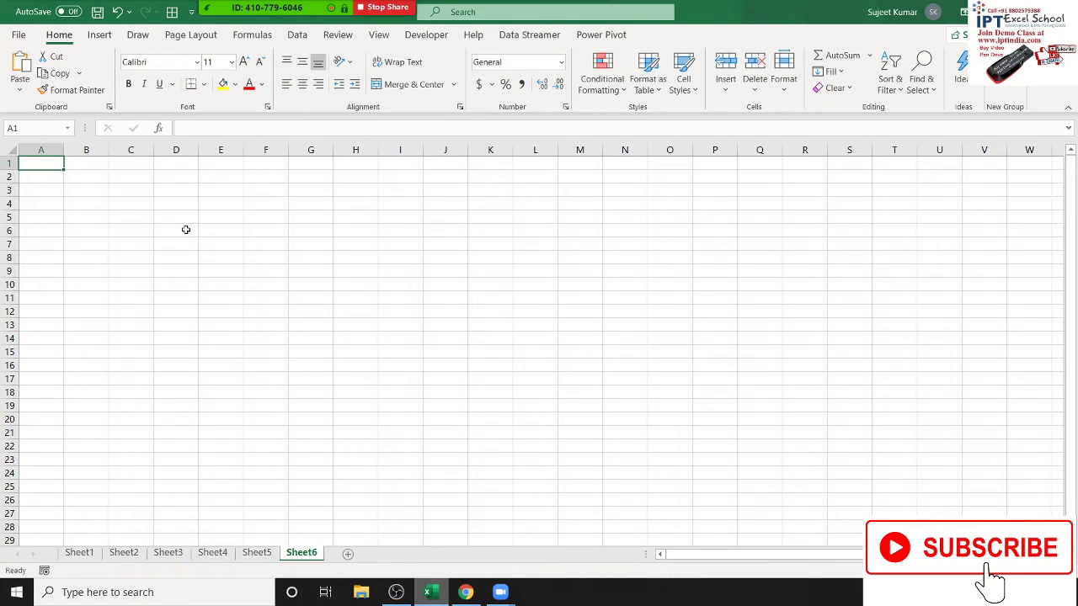
Step: On Sheet6 enter trial values 25 and 62 with =SUM(A1:B1) in C1
type("25")
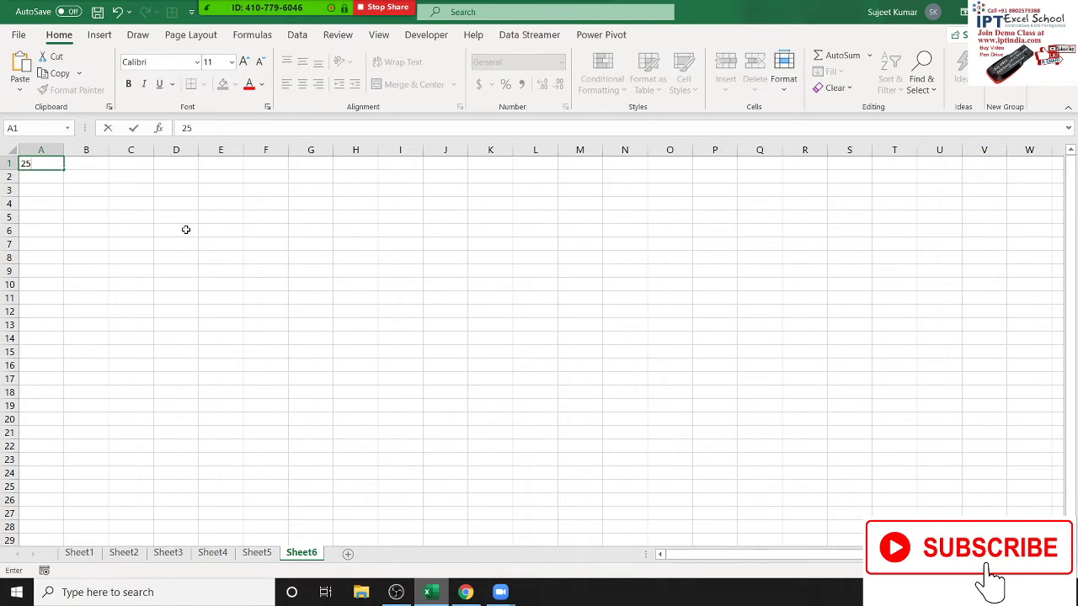
key("Tab")
type("62")
key("Tab")
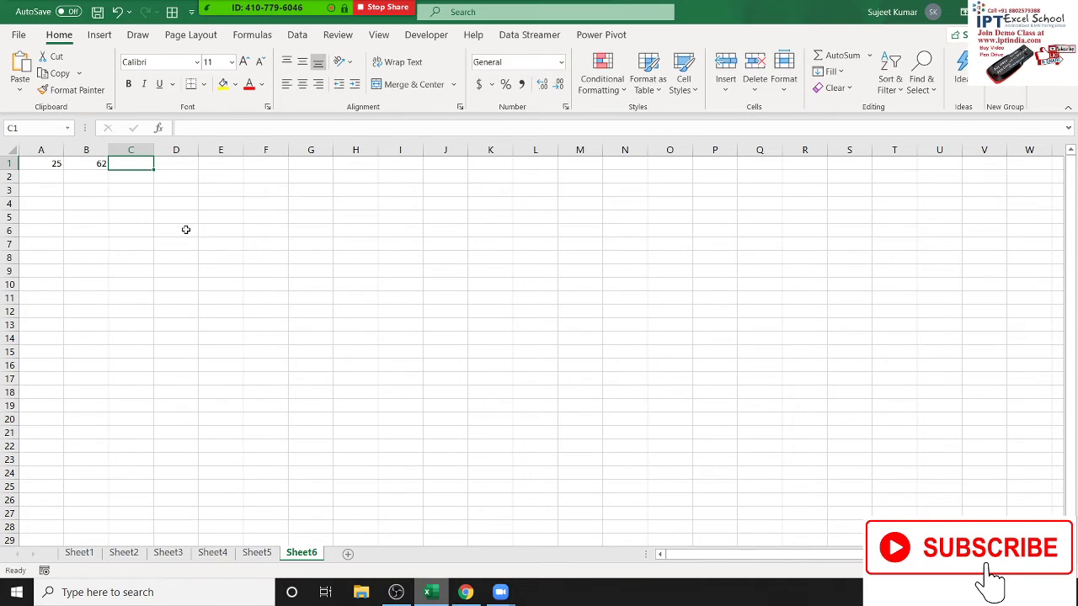
type("=sum")
key("Tab")
key("Left")
key("shift+Left")
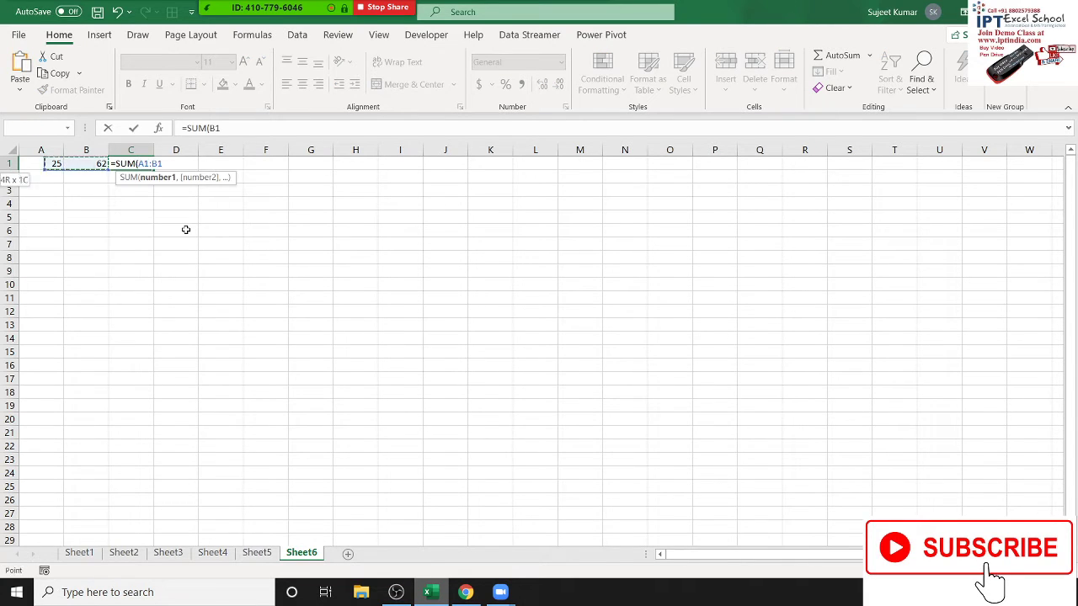
key("Return")
Step: Review the trial SUM formula, then delete it and the values 25 and 62
key("Up")
key("F2")
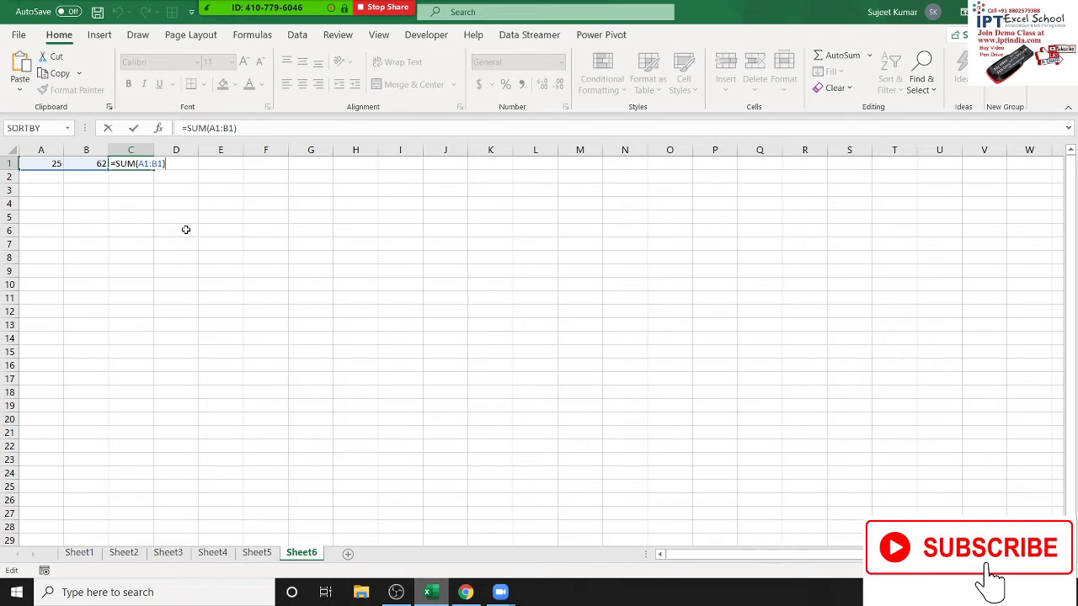
key("Escape")
key("Delete")
key("Left")
key("Left")
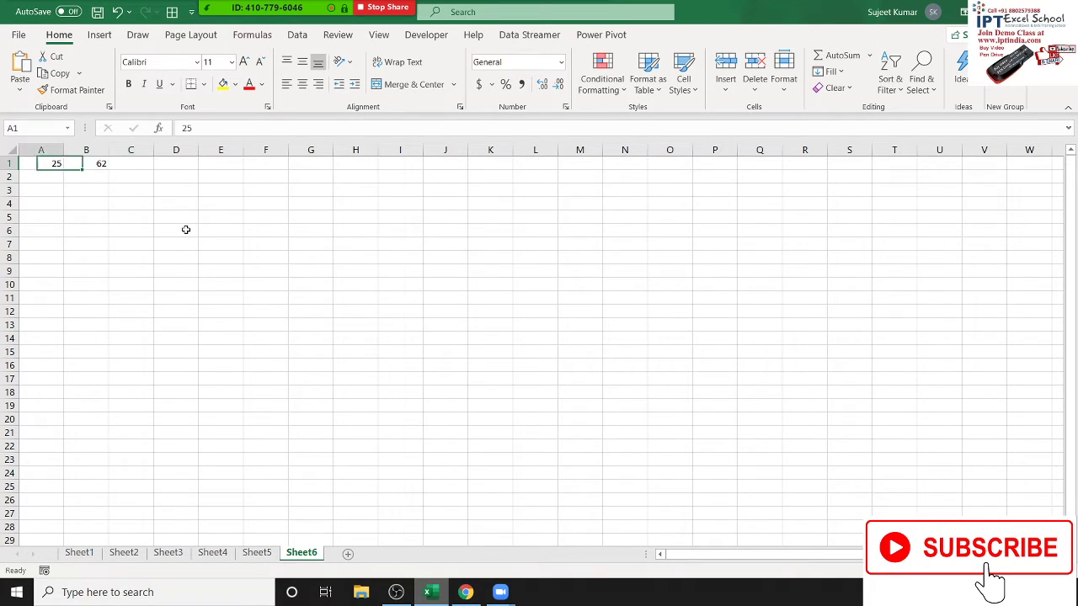
key("shift+Right")
key("Delete")
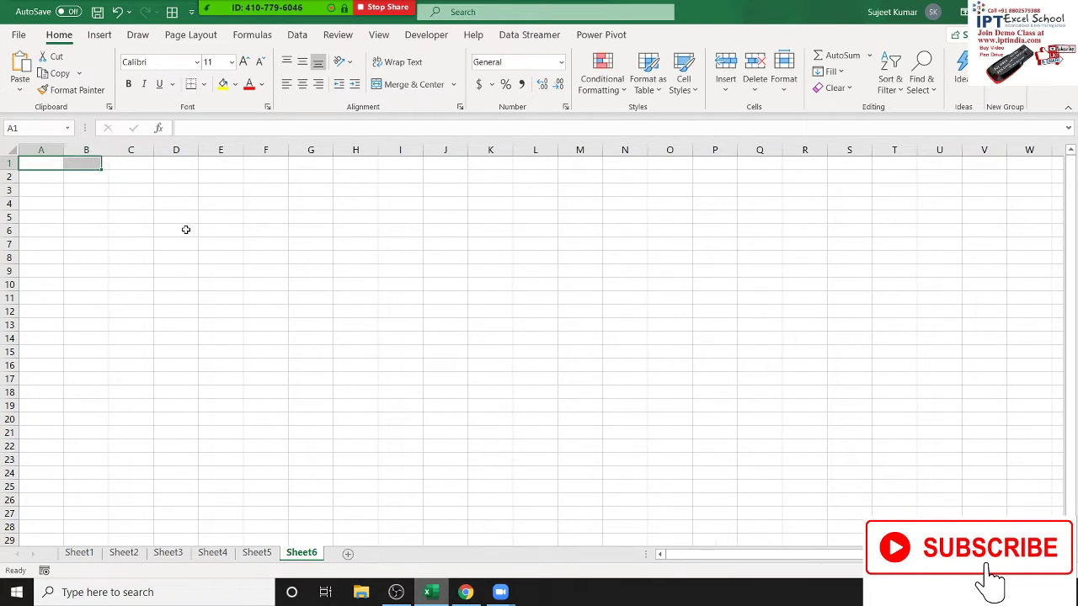
key("shift+Left")
Step: Enter headers Q1, Q2 and Gr in A1:C1 with values 85 and 96 in A2:B2
type("Q1")
key("Tab")
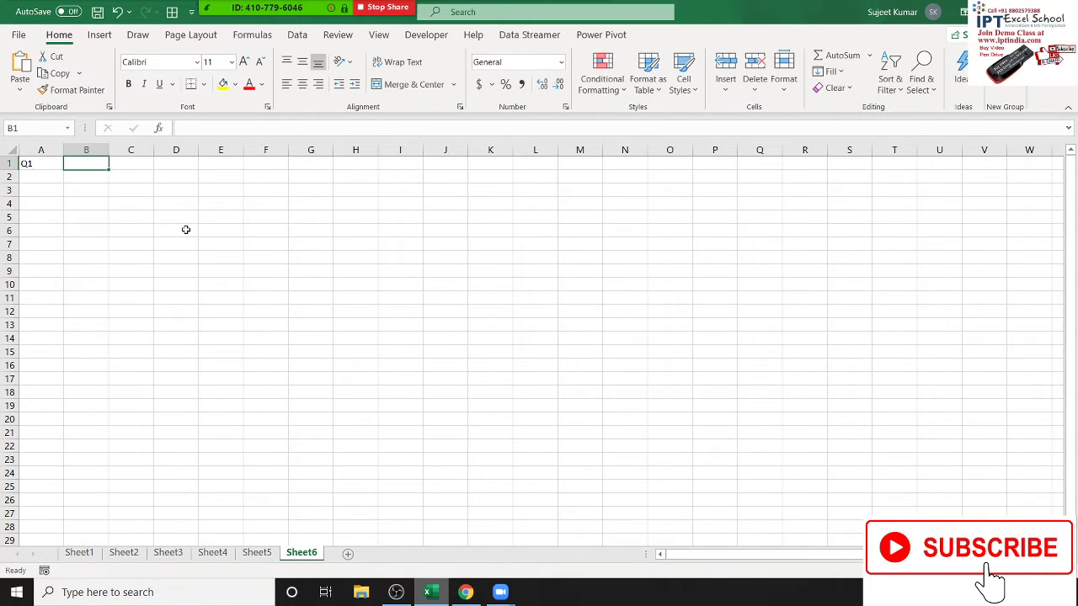
type("Q2")
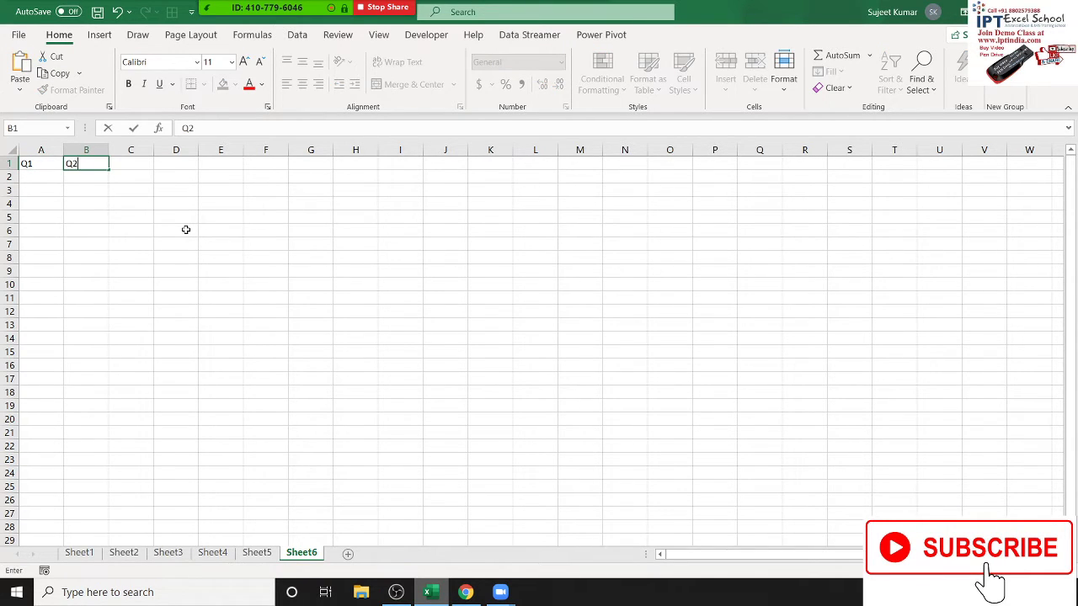
key("Return")
type("85")
key("Tab")
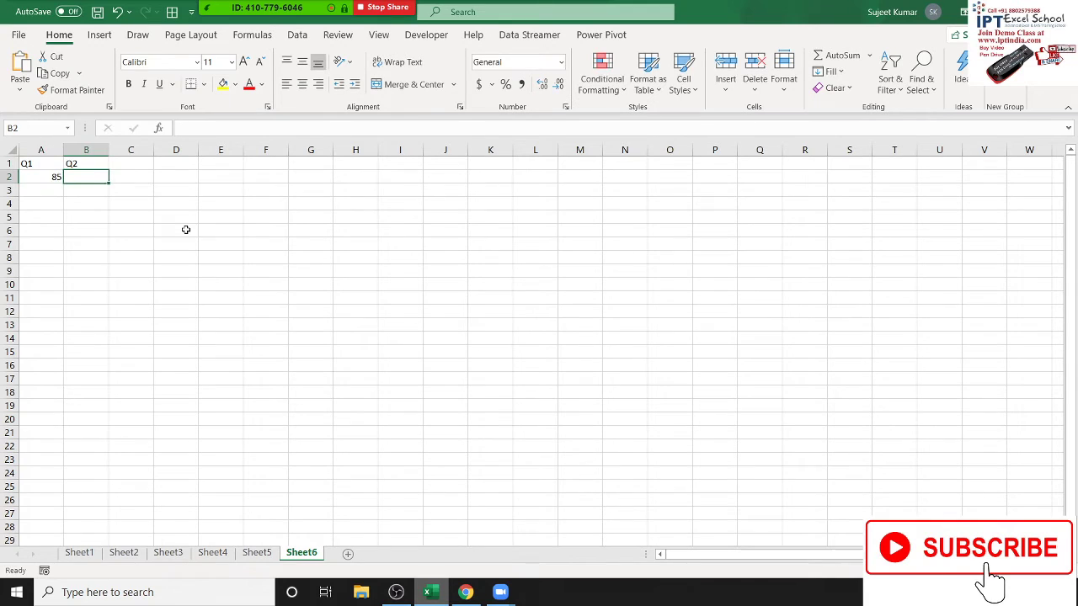
type("96")
key("Tab")
key("Up")
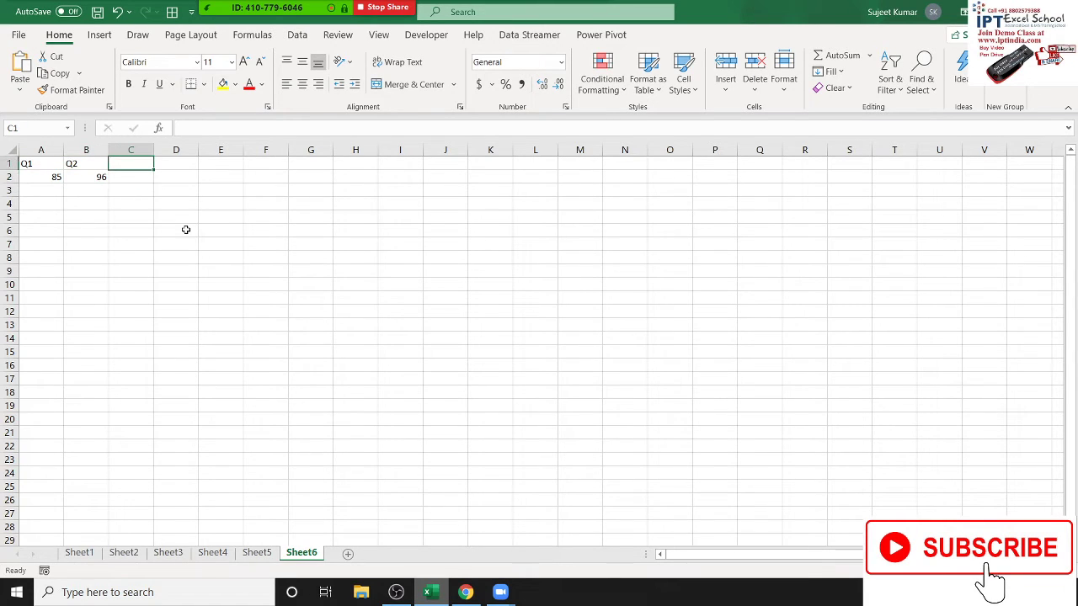
type("Gr")
key("Return")
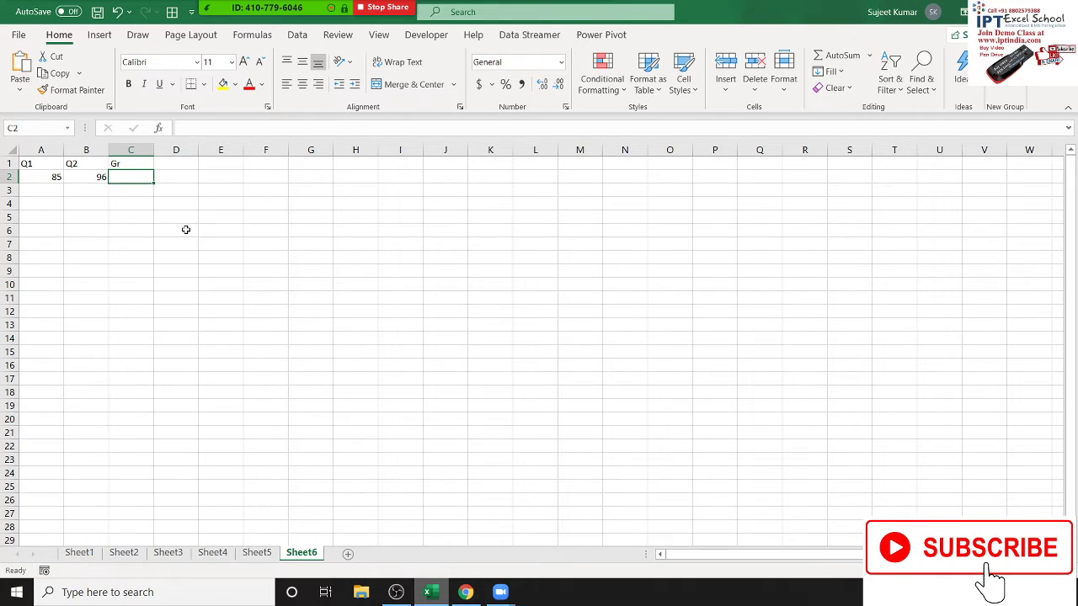
Step: Enter the growth formula =(B2-A2)/A2 in C2, giving 0.129412
type("=(")
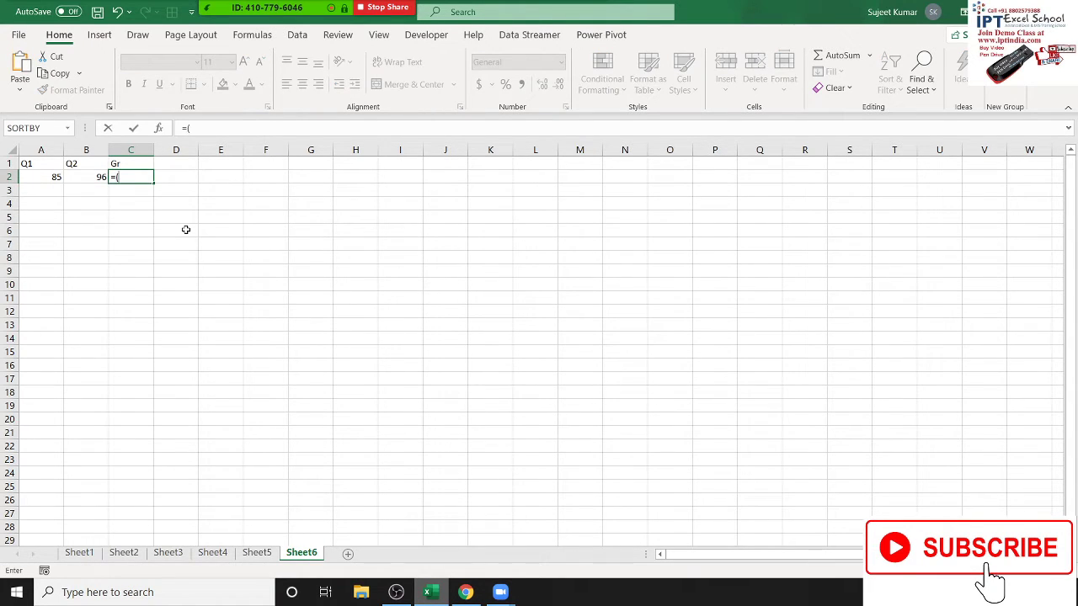
key("Left")
type("-")
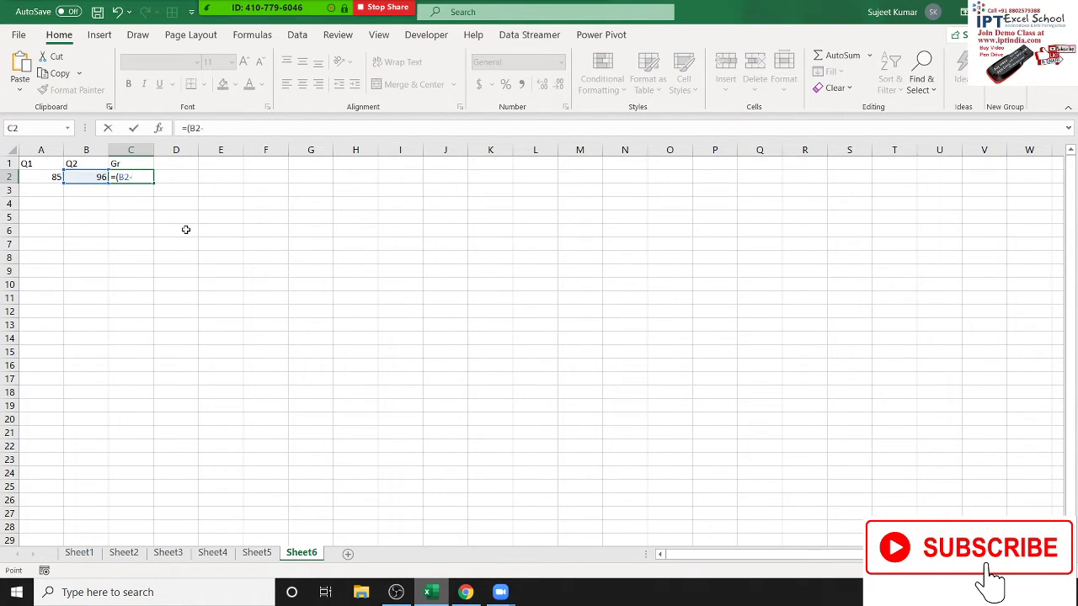
key("Left")
key("Left")
type(")/")
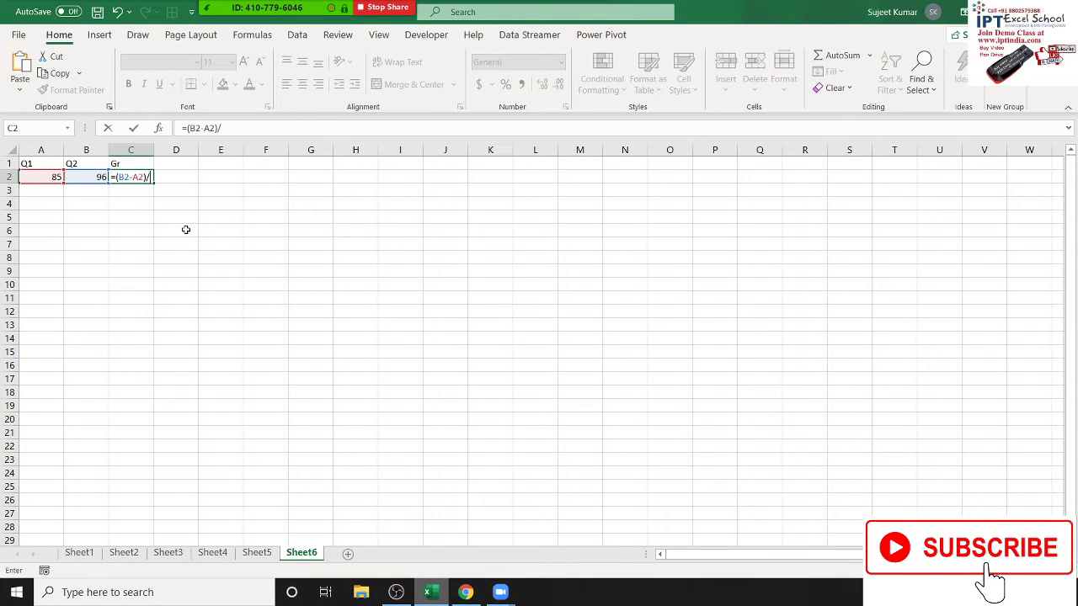
key("Left")
key("Left")
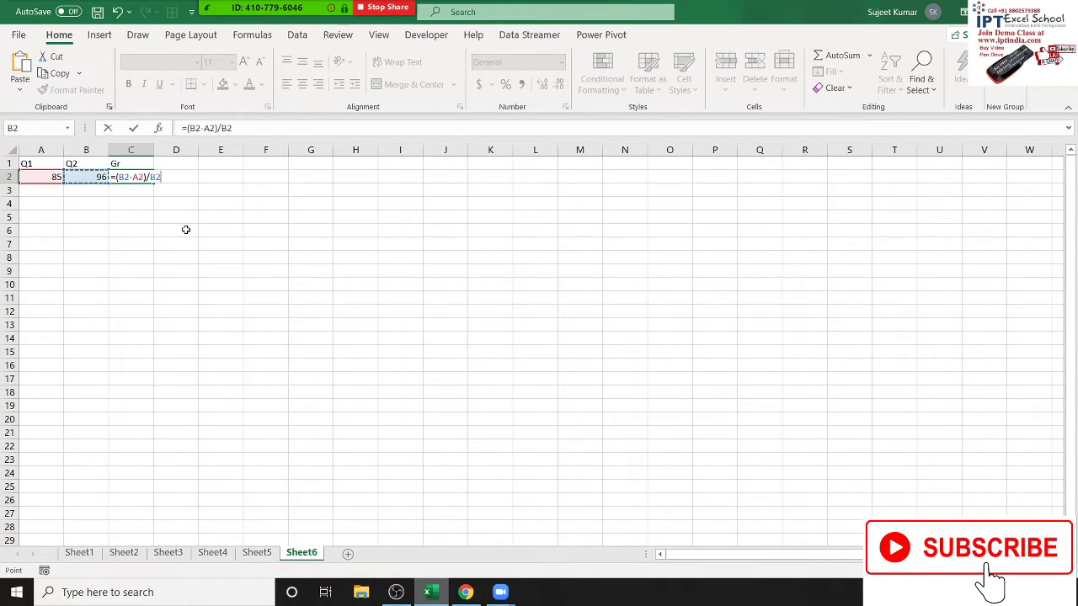
key("Return")
key("Up")
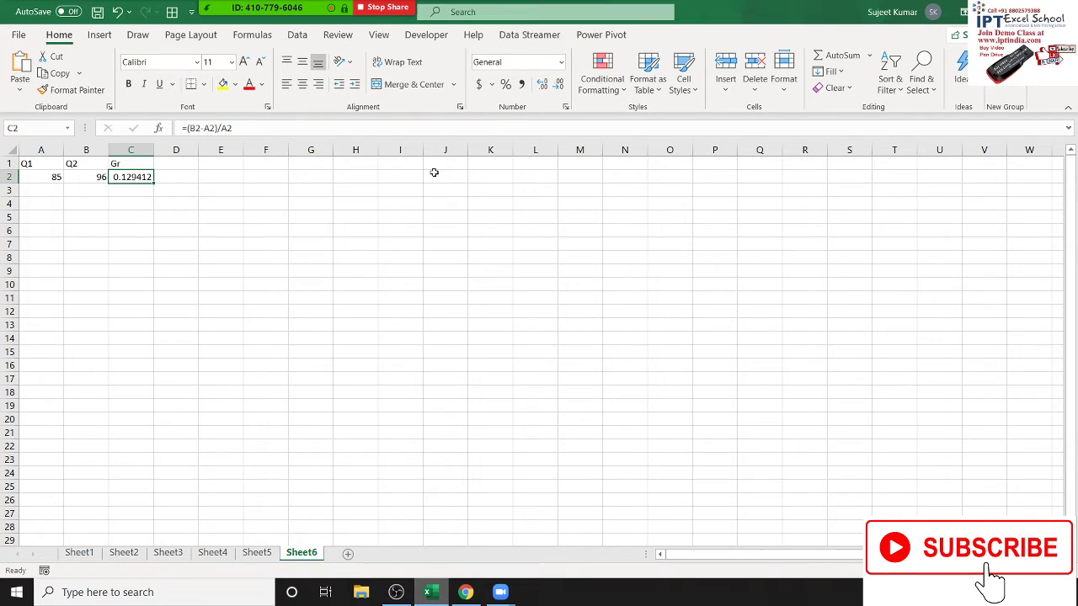
Step: Format C2 in Percent Style so it shows 13%, and review its formula unchanged
left_click(505, 84)
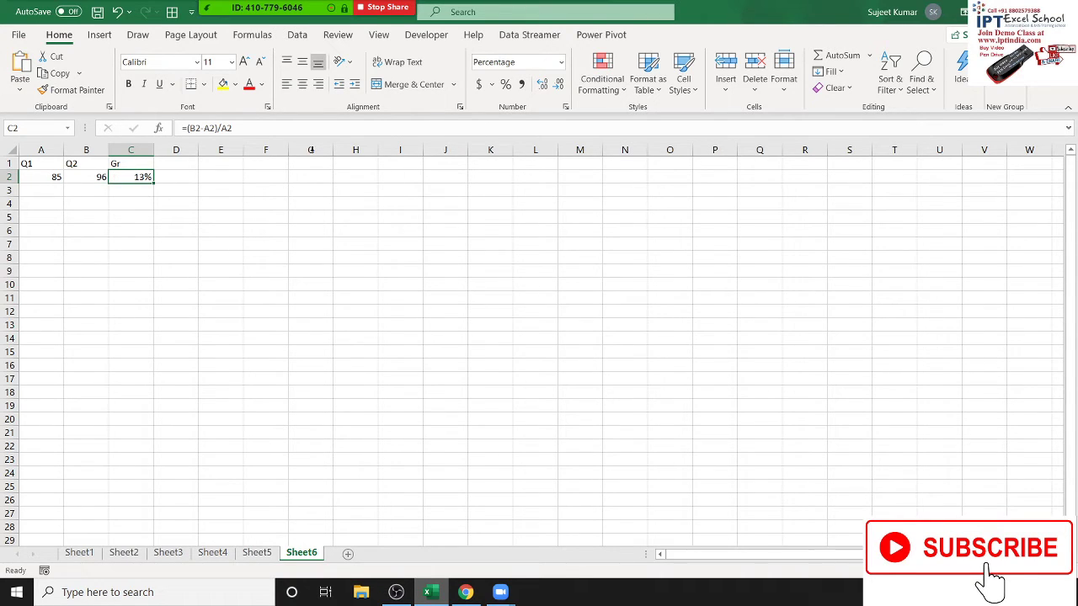
left_click(131, 163)
left_click(140, 177)
double_click(139, 177)
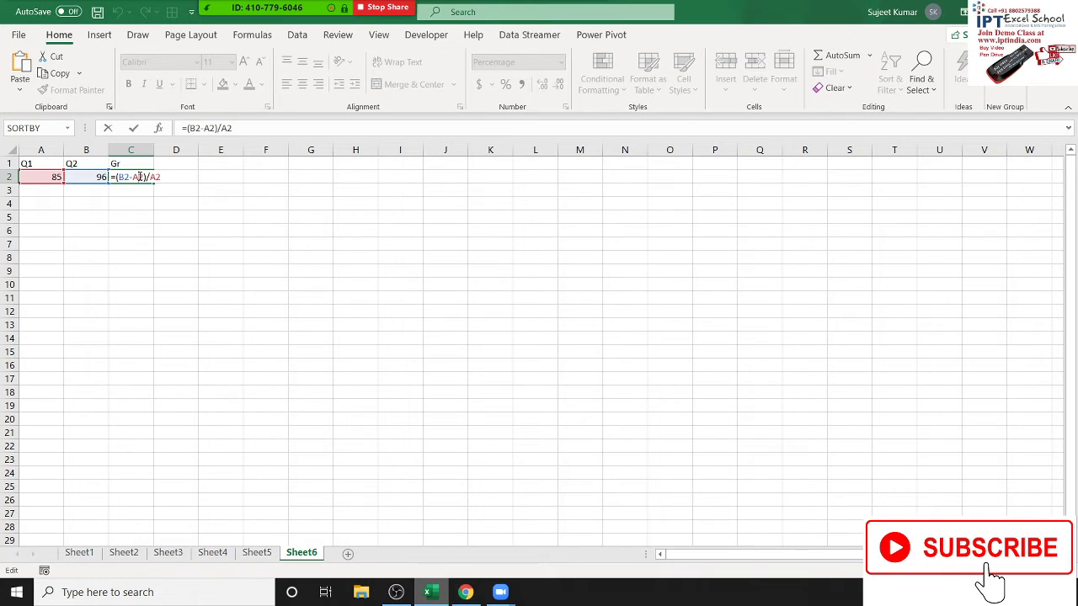
key("Return")
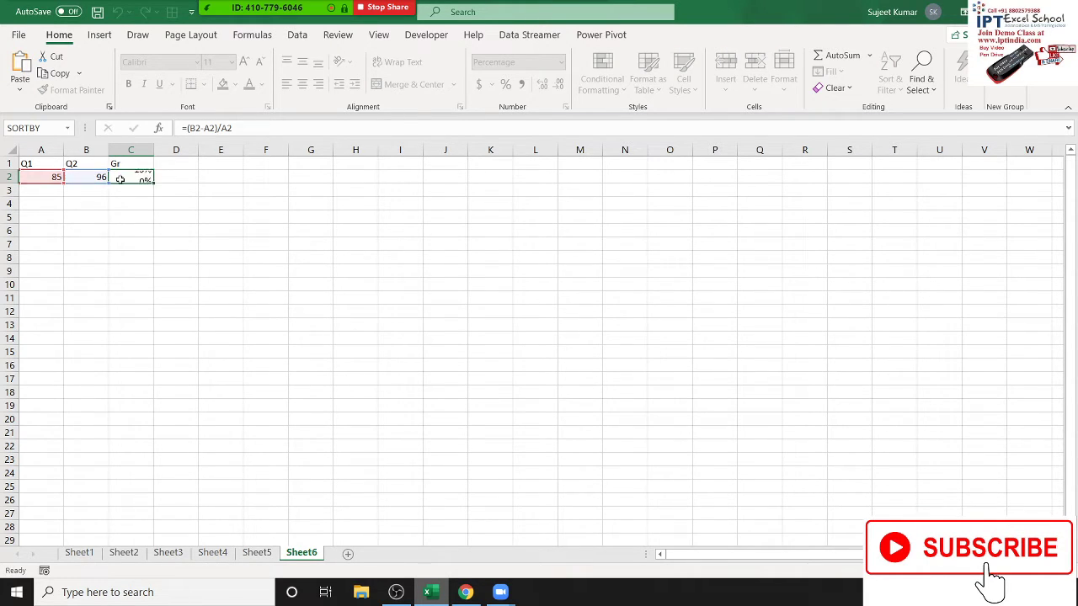
left_click(121, 180)
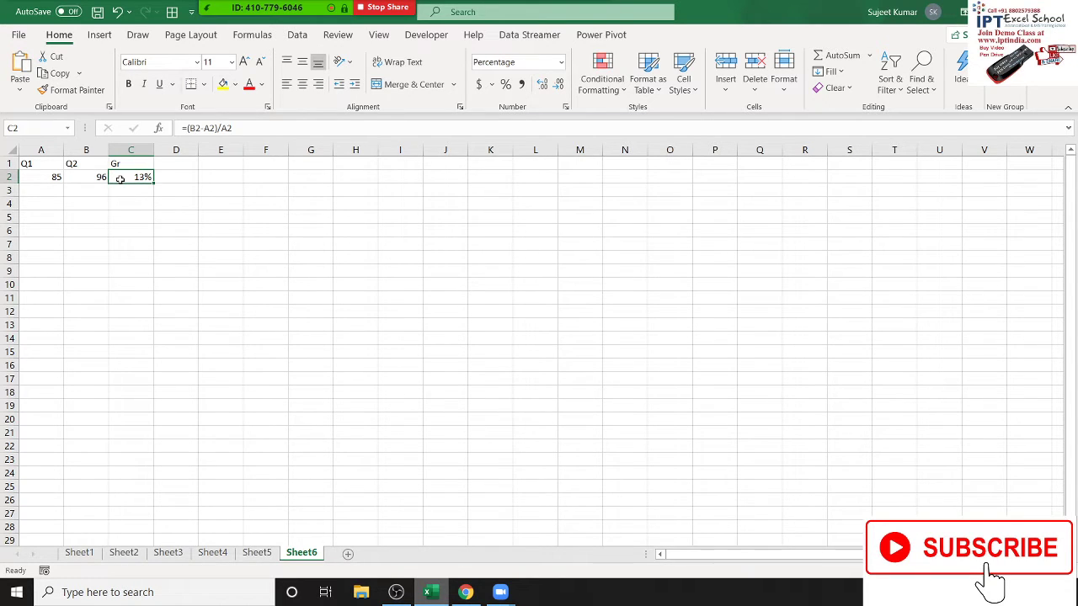
Step: Insert a new Module1 in the VBA editor from the Developer tab
left_click(421, 37)
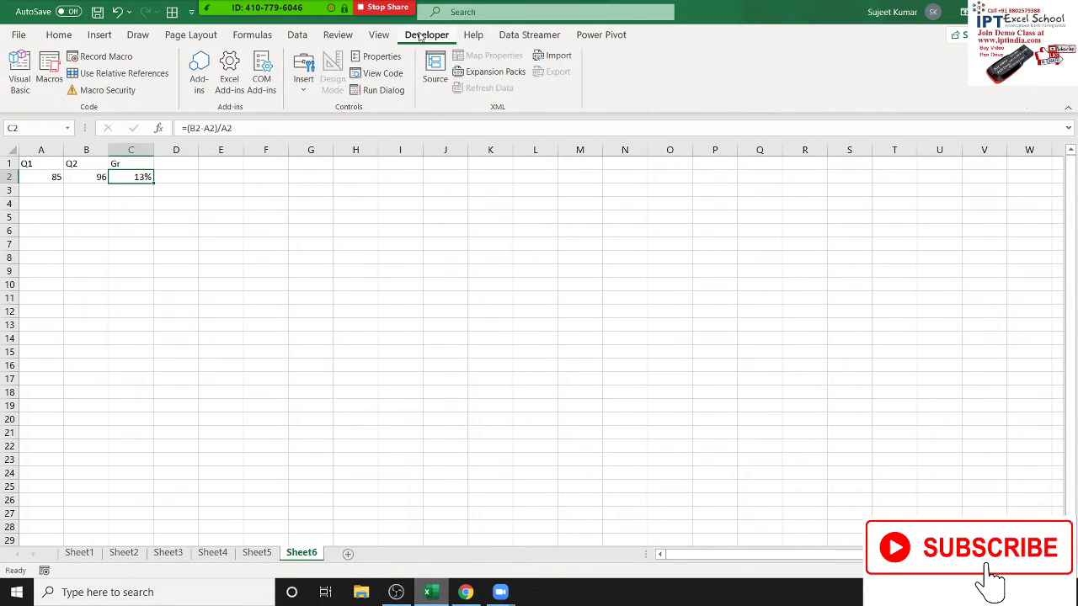
left_click(19, 72)
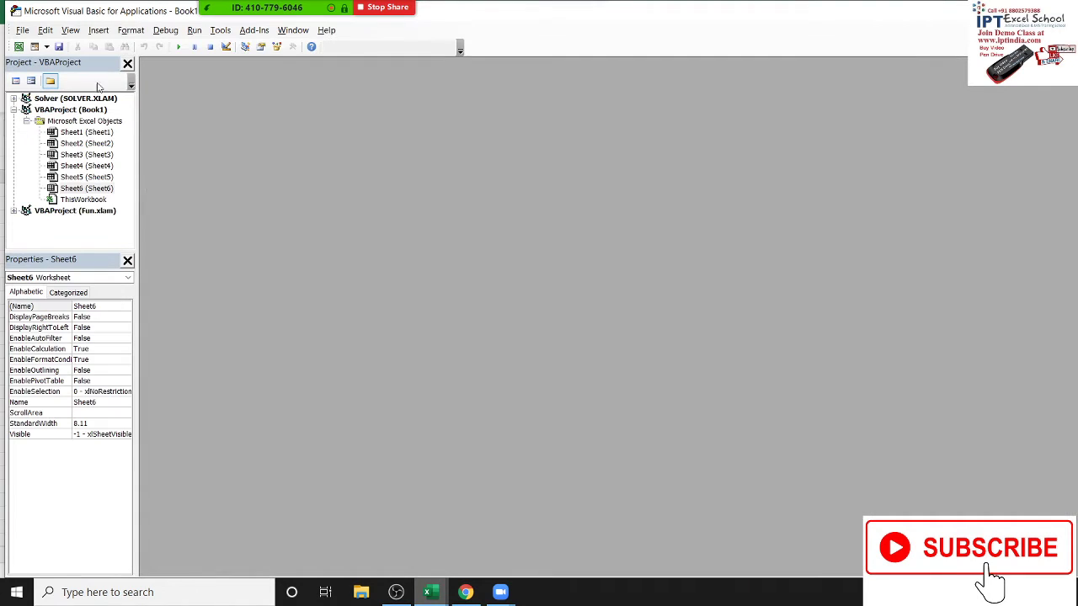
left_click(99, 30)
left_click(116, 75)
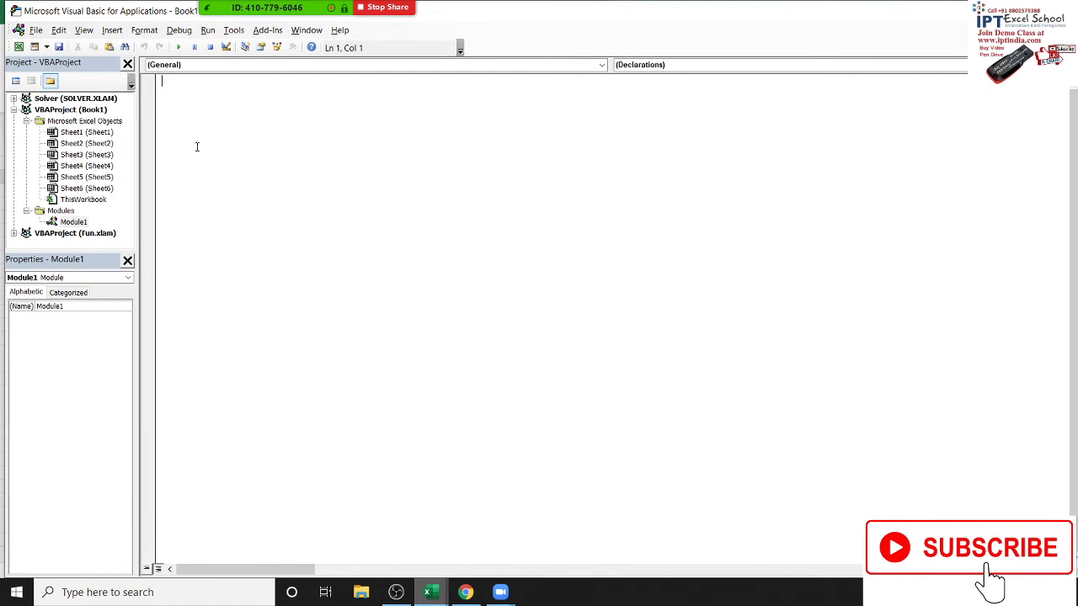
Step: Back on the worksheet, inspect C2's growth formula without changing it
key("alt+F11")
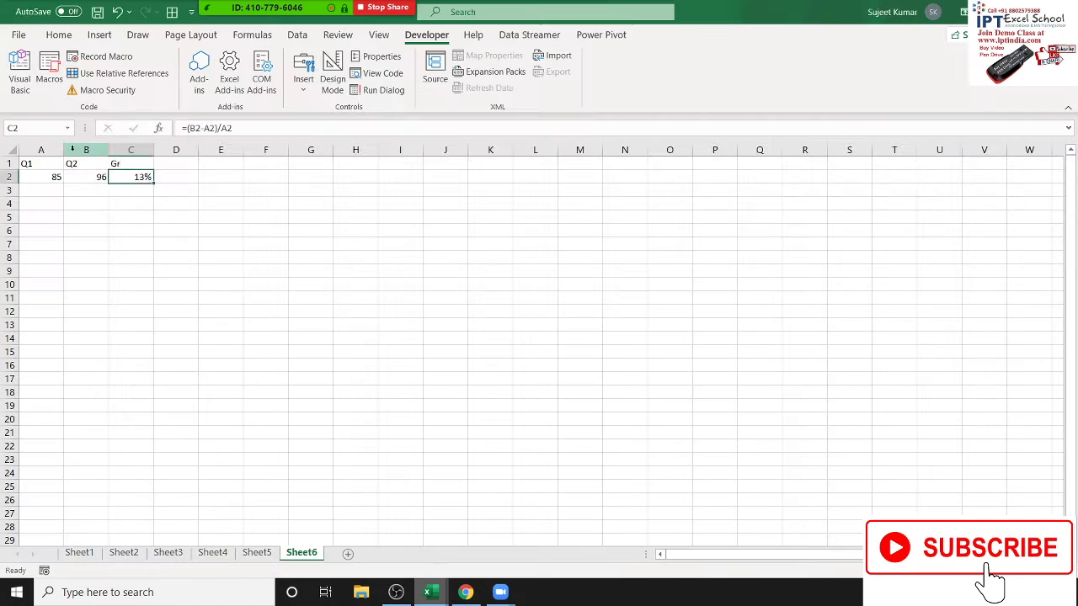
key("alt+Tab")
key("alt+shift+Tab")
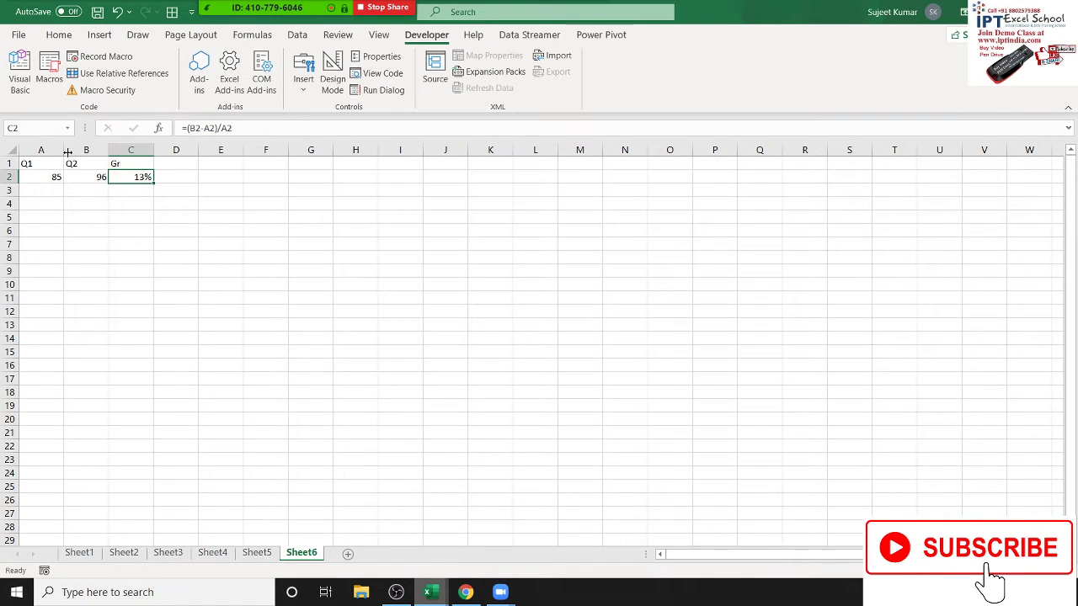
double_click(133, 177)
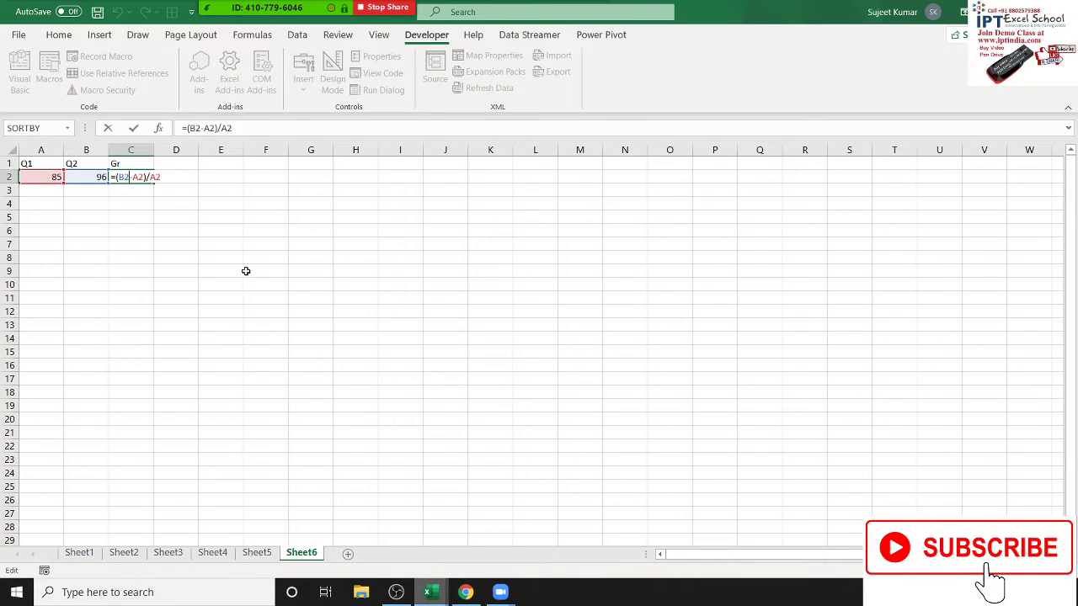
key("Escape")
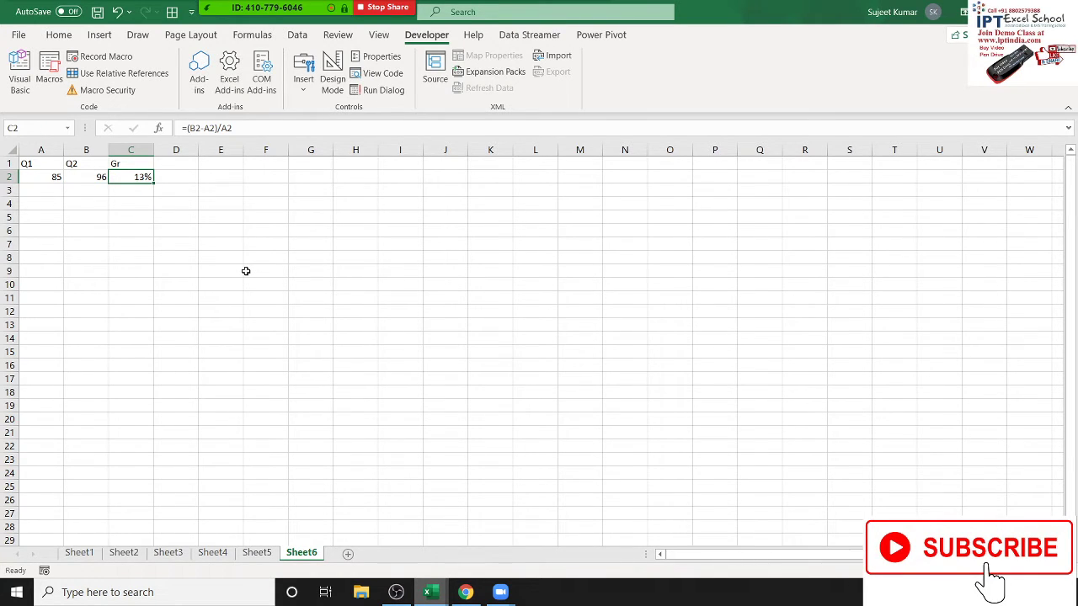
Step: In Module1, begin a custom function by typing 'function GR('
key("alt+F11")
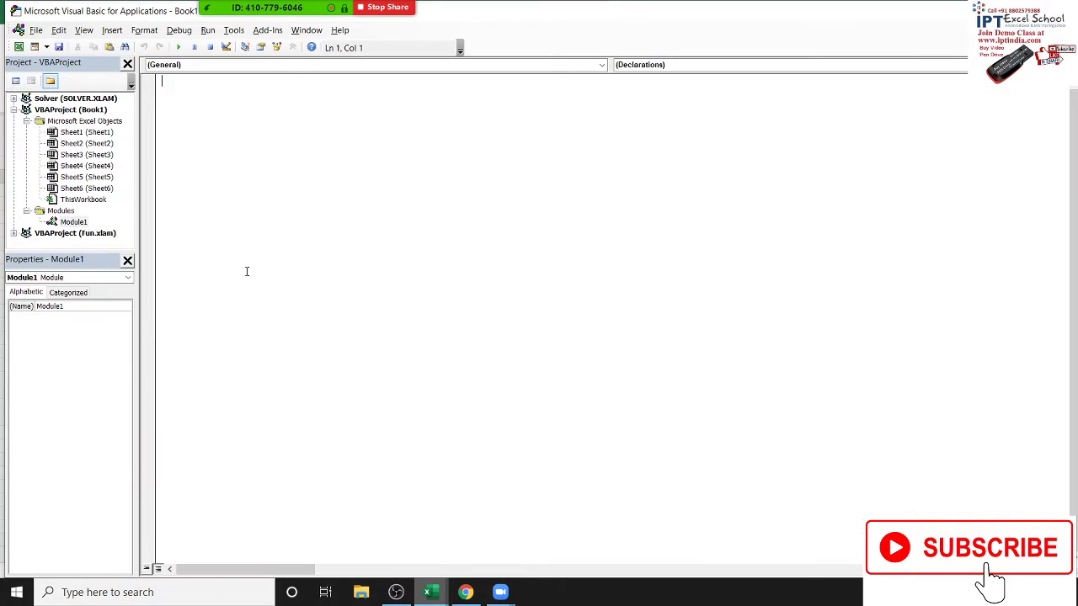
type("f")
type("unct")
type("ion")
type("GR")
type("(")
Step: Try a =SUM(A2:B2) formula in C3, then cancel it
key("alt+F11")
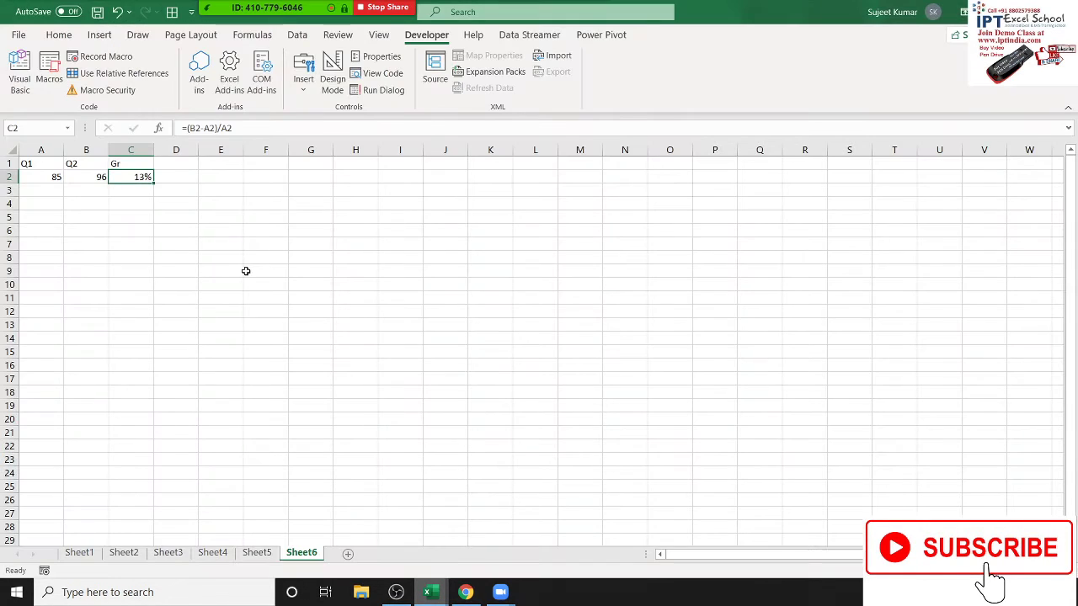
type("=")
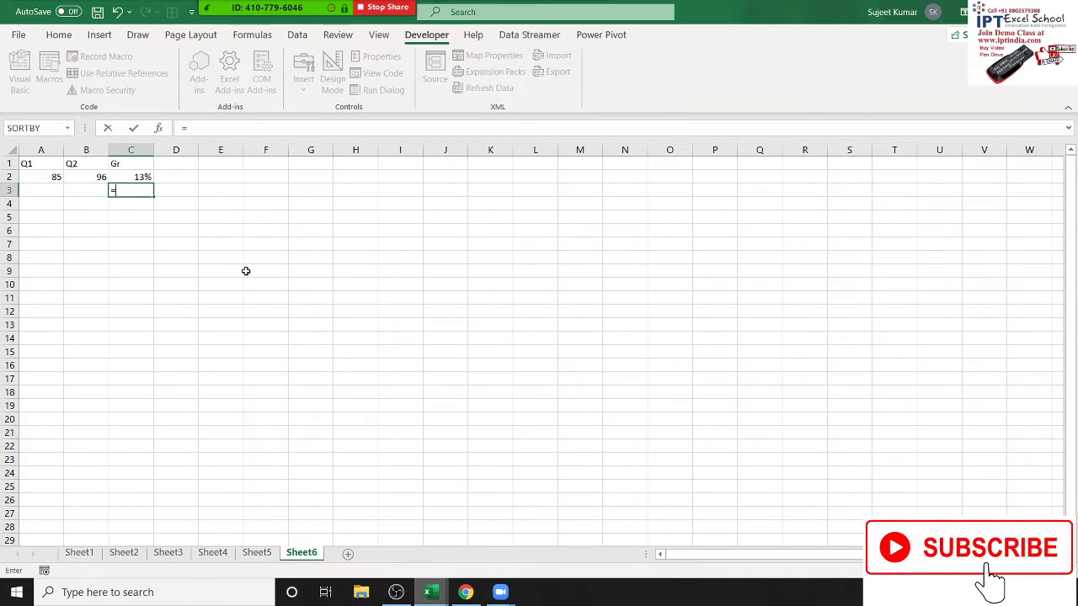
type("SUM(")
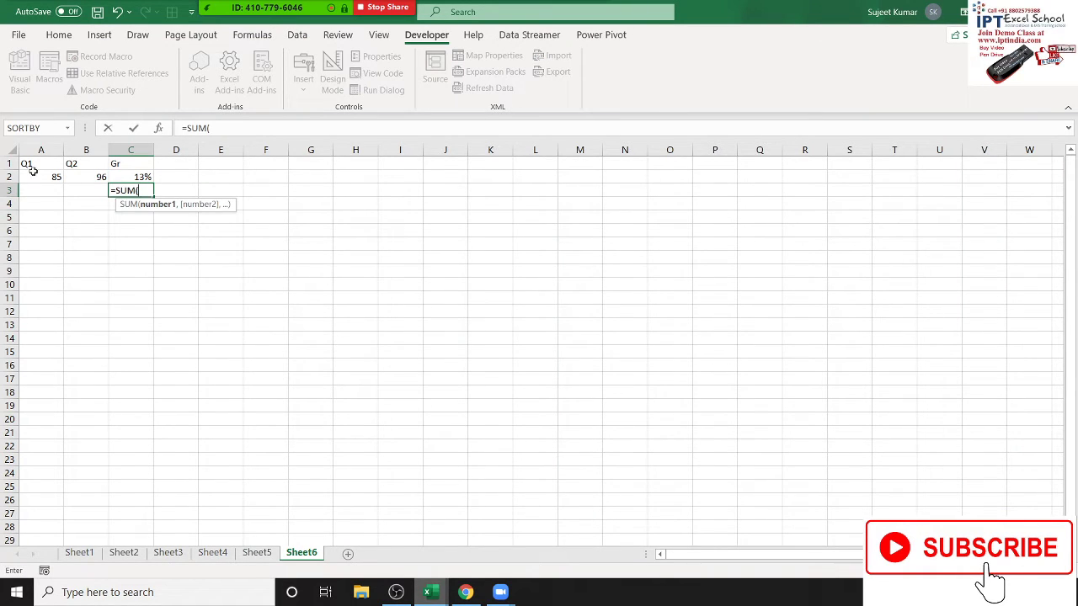
left_click_drag(40, 177, 89, 177)
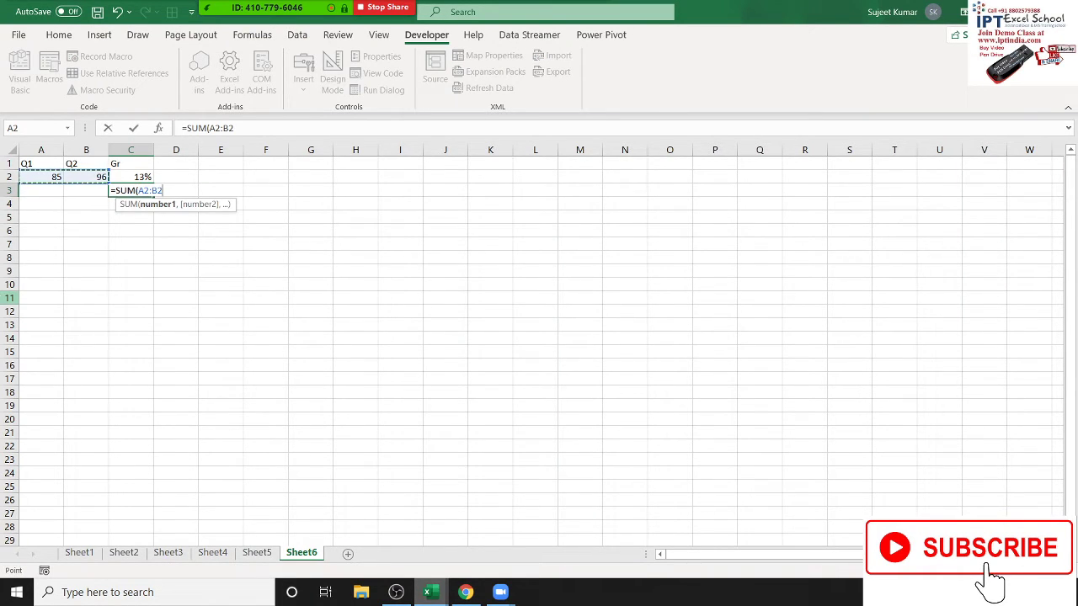
key("Escape")
key("alt+F11")
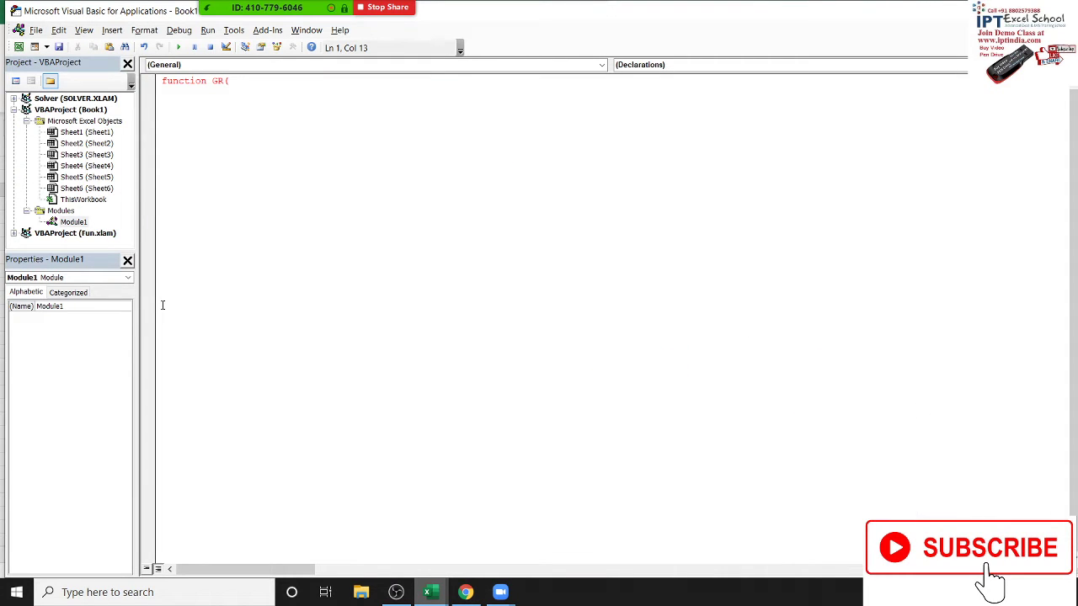
Step: Complete the declaration as Function GR(Q1 As Long, Q2 As Long) with End Function added
type("Q")
type("1,Q")
type("2")
type("as ")
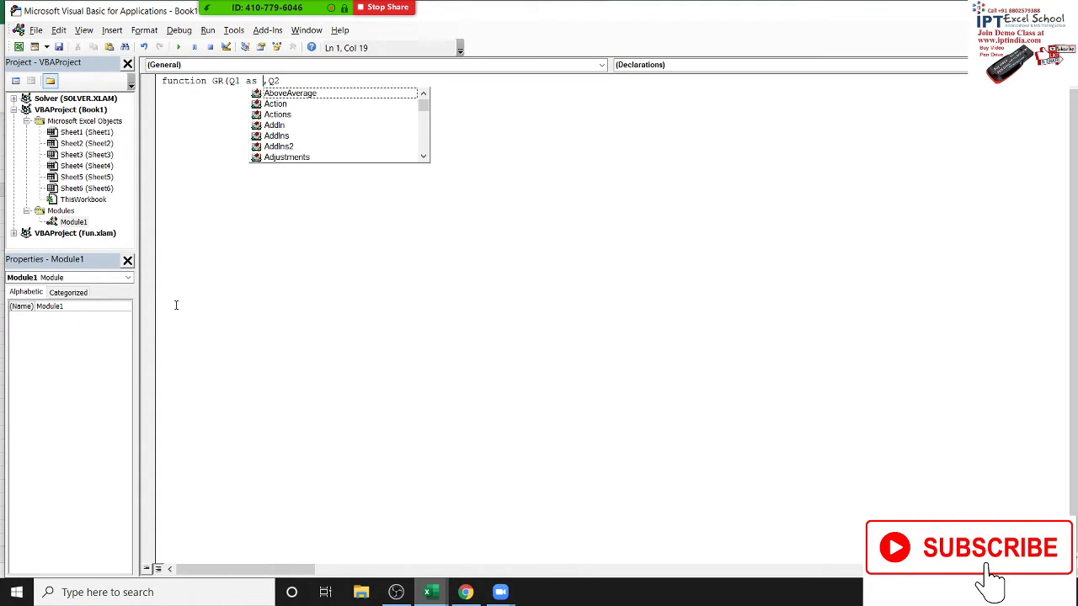
type("ra")
key("BackSpace")
key("BackSpace")
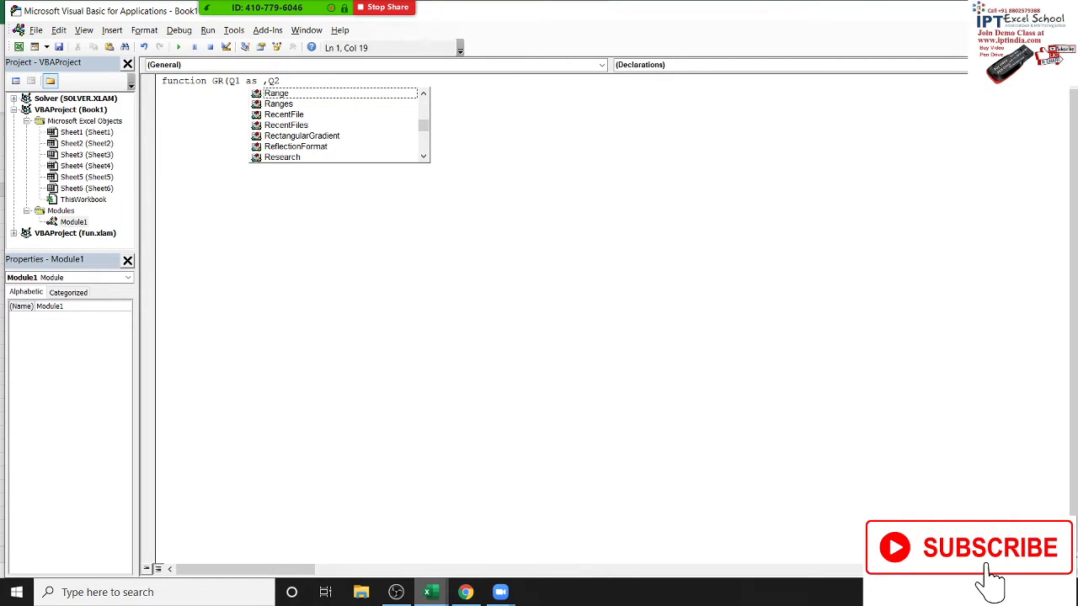
type("Long")
key("Tab")
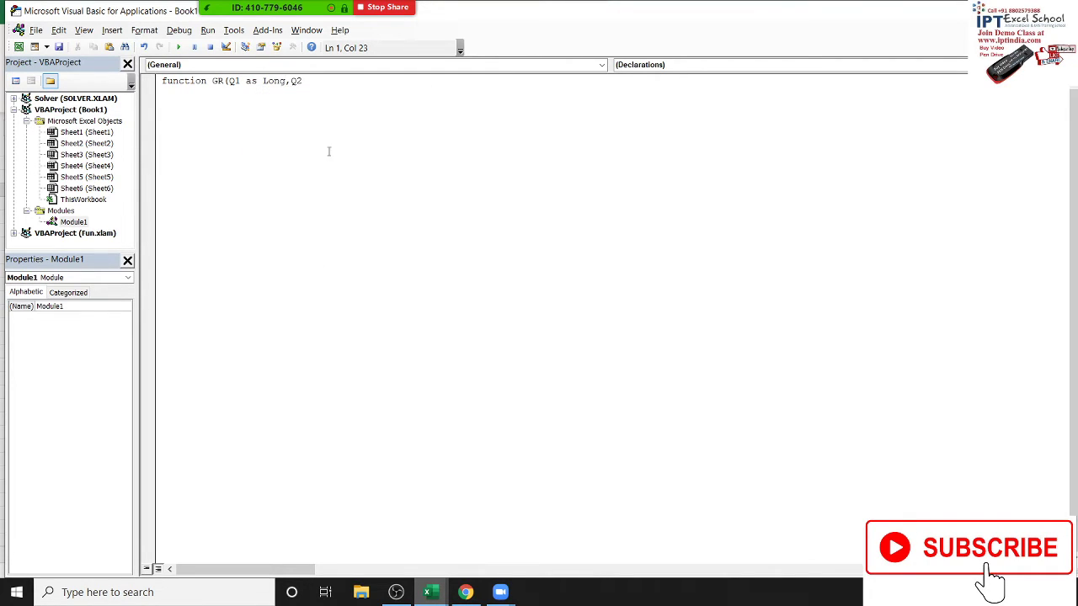
type("a")
type("s lon")
key("Tab")
key("Return")
key("Return")
key("Return")
key("Return")
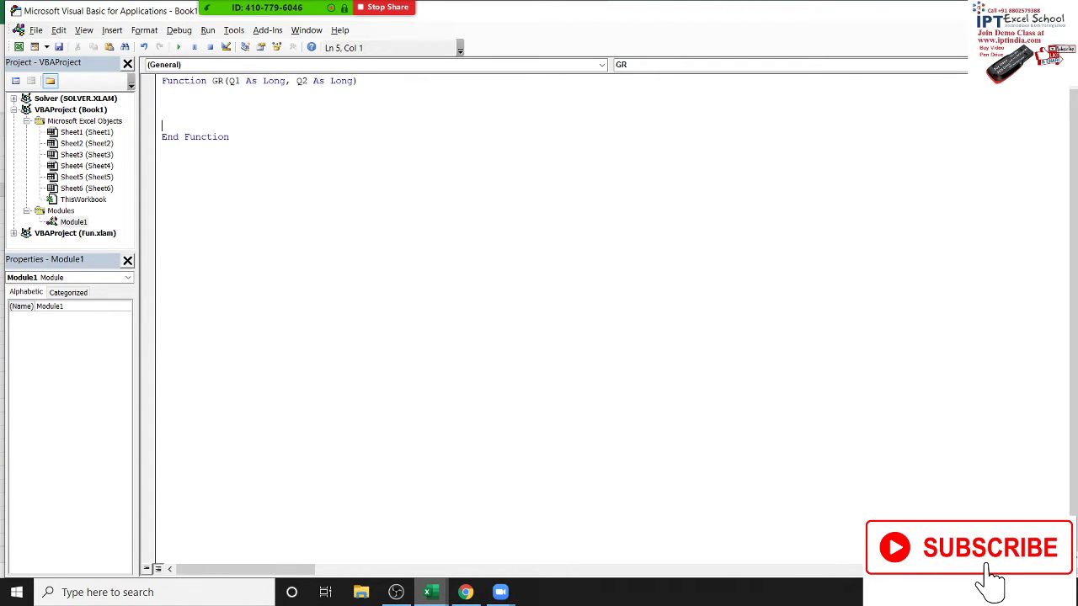
key("alt+F11")
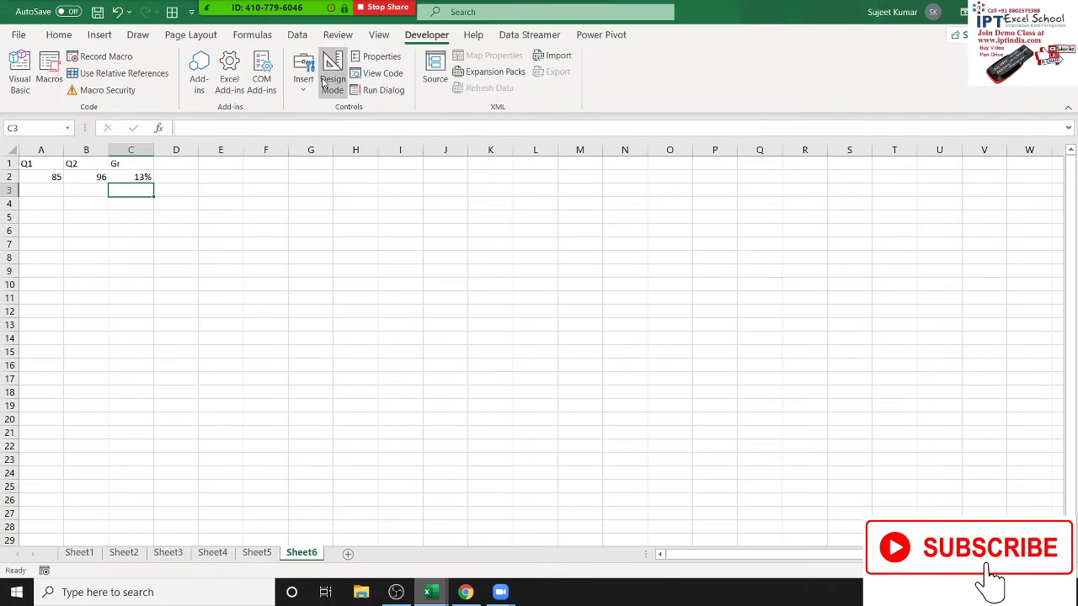
Step: In C3 enter =gr(A2,B2) calling the custom function, then reopen it for editing
type("=g")
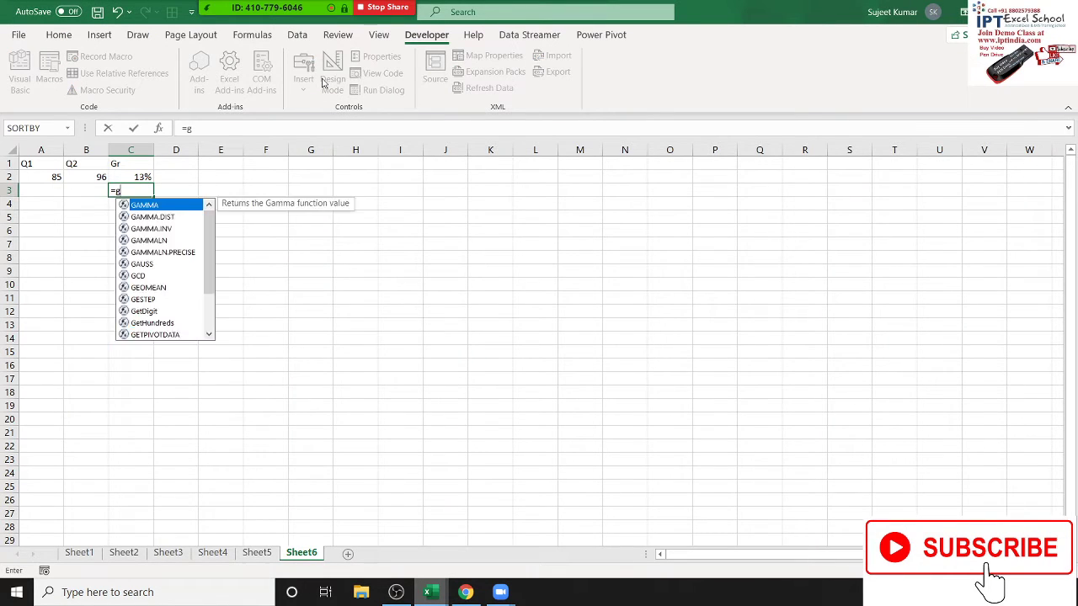
type("r")
key("Tab")
key("Left")
key("Up")
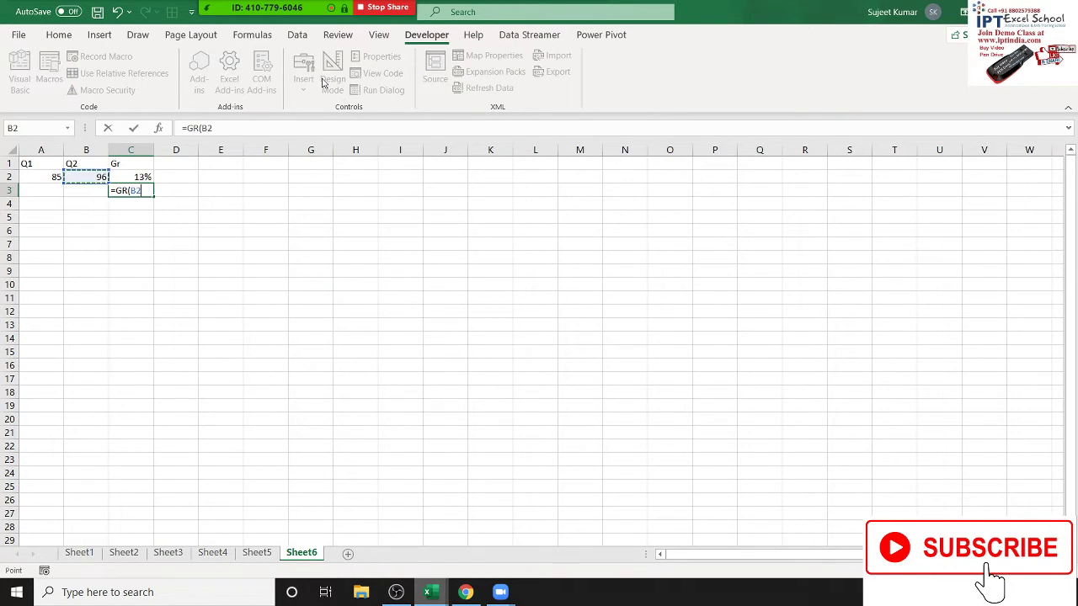
key("Left")
type(",")
key("Right")
type(")")
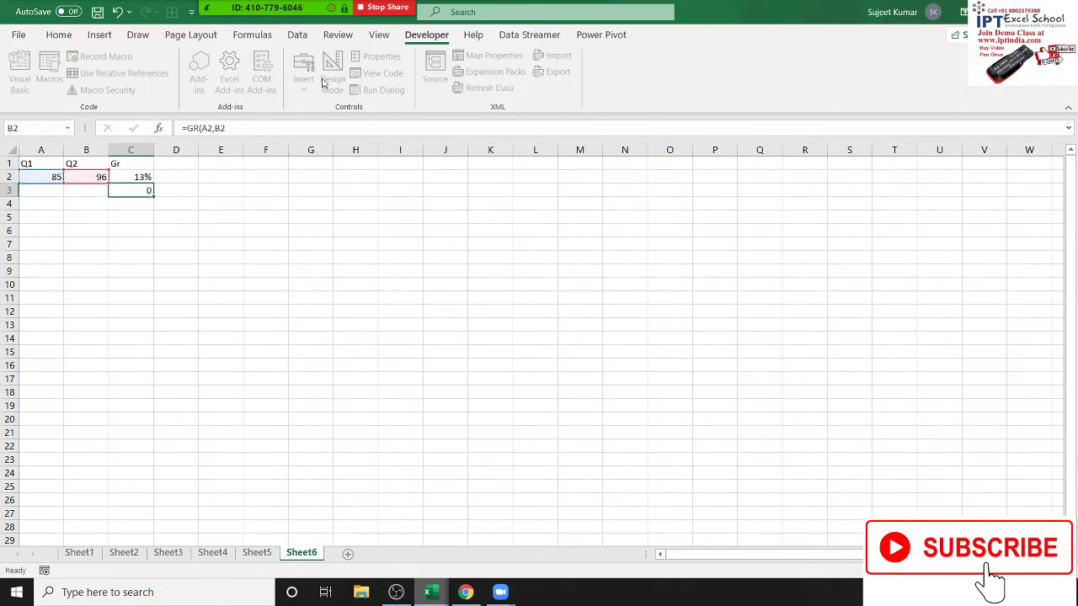
key("Return")
key("Up")
key("F2")
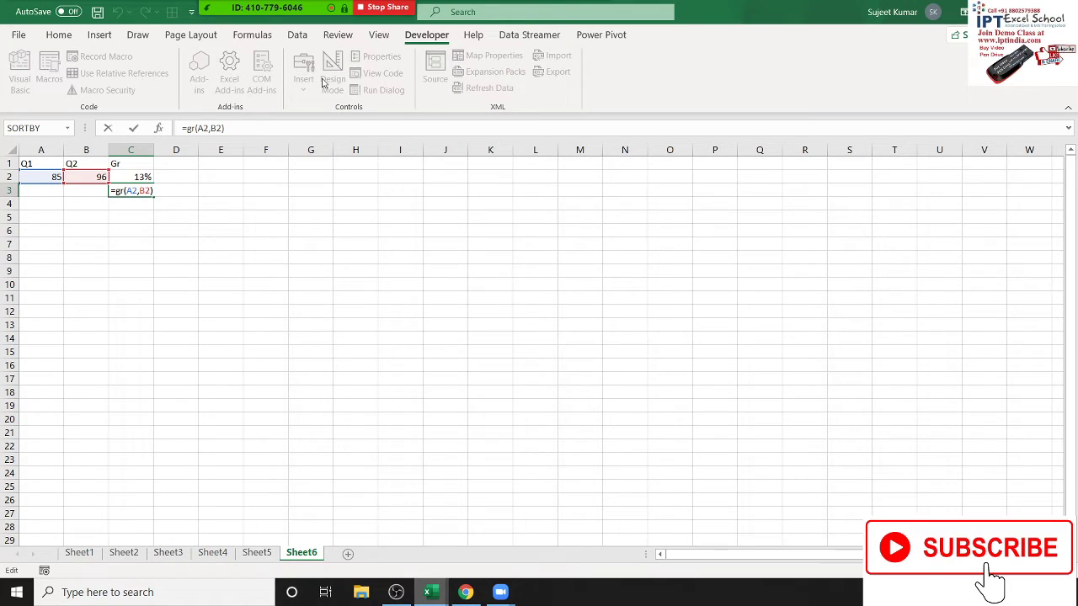
Step: Compare GR's Q1 and Q2 parameters with the A2 and B2 arguments in C3's formula
key("ctrl+Return")
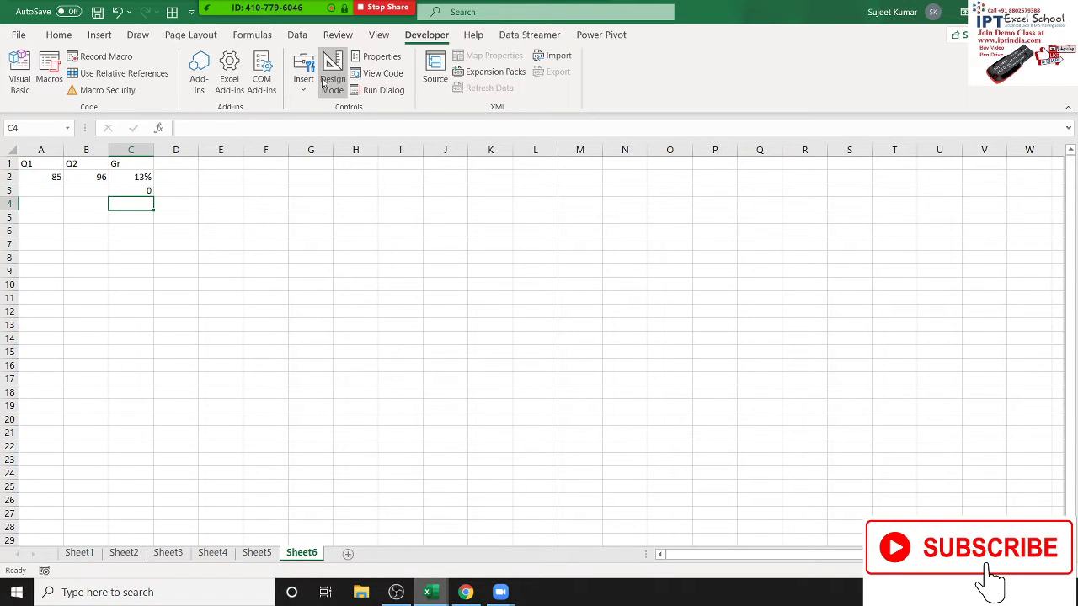
key("alt+F11")
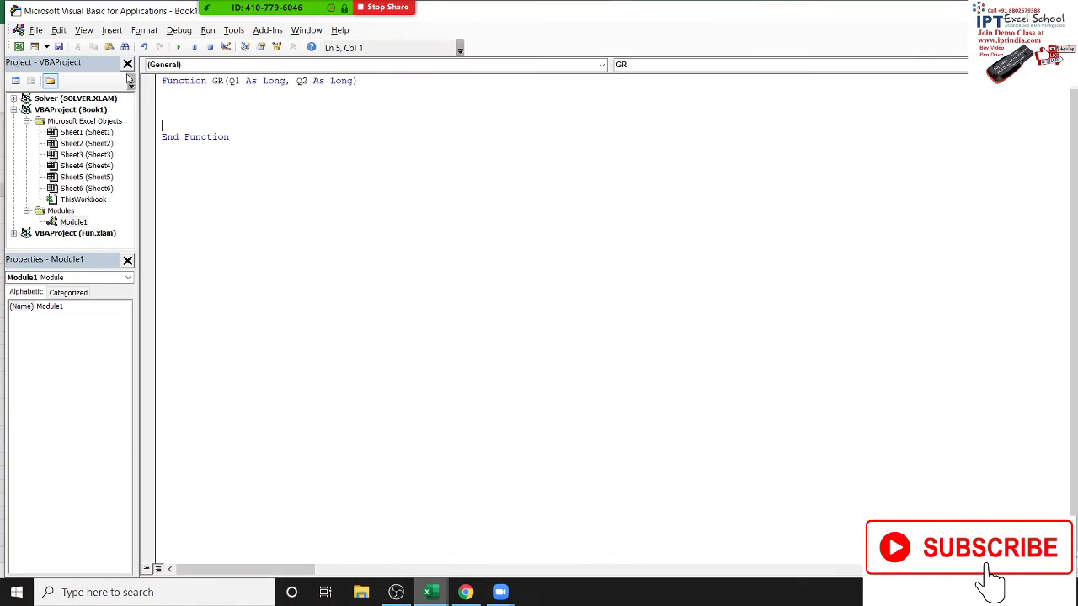
left_click(327, 81)
double_click(233, 81)
key("alt+F11")
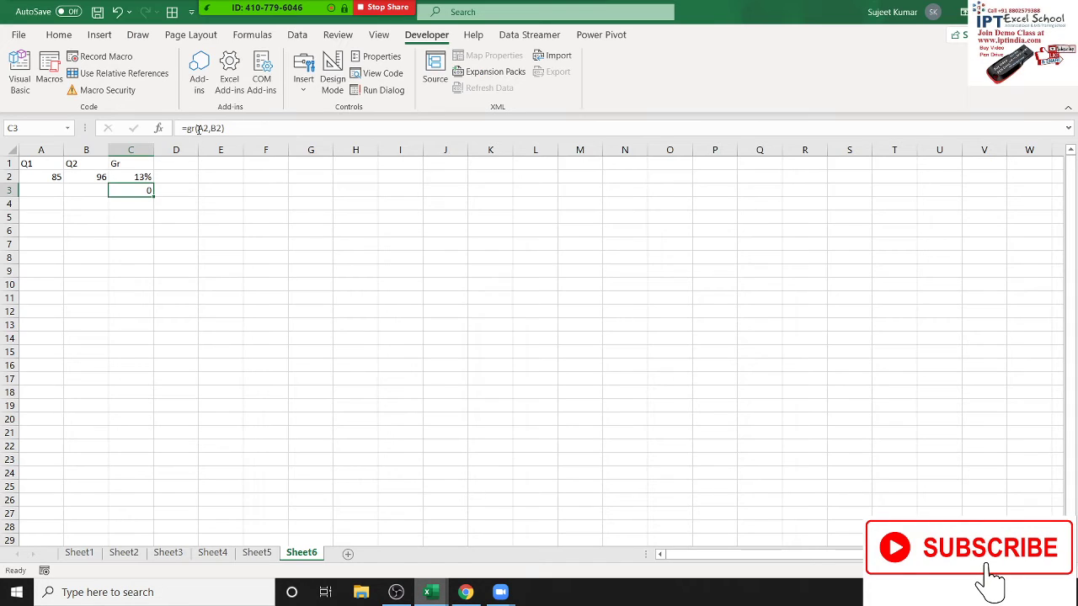
double_click(203, 128)
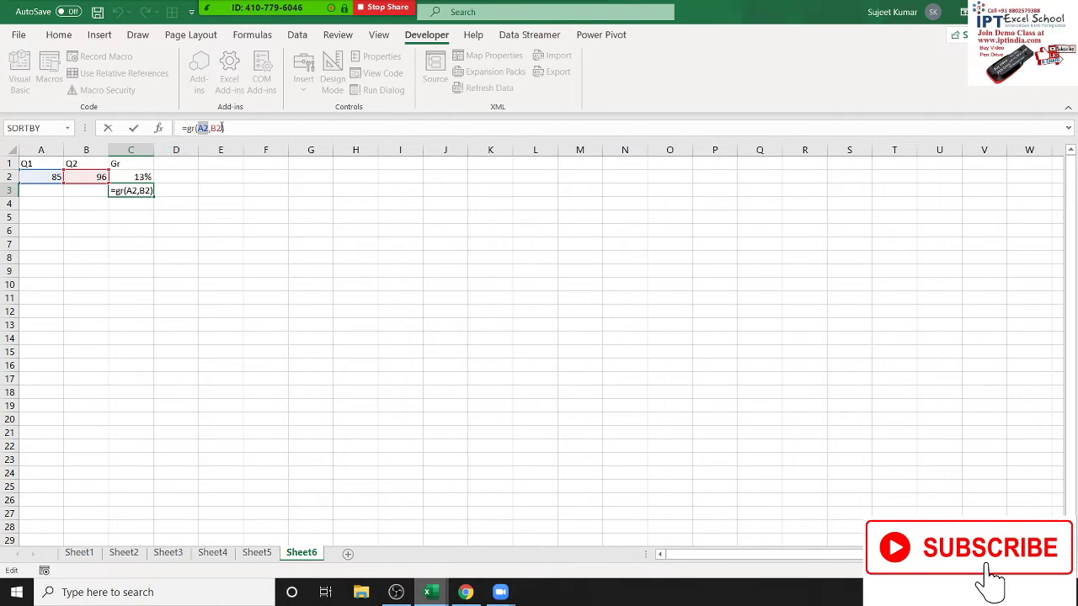
double_click(216, 128)
key("Escape")
key("alt+F11")
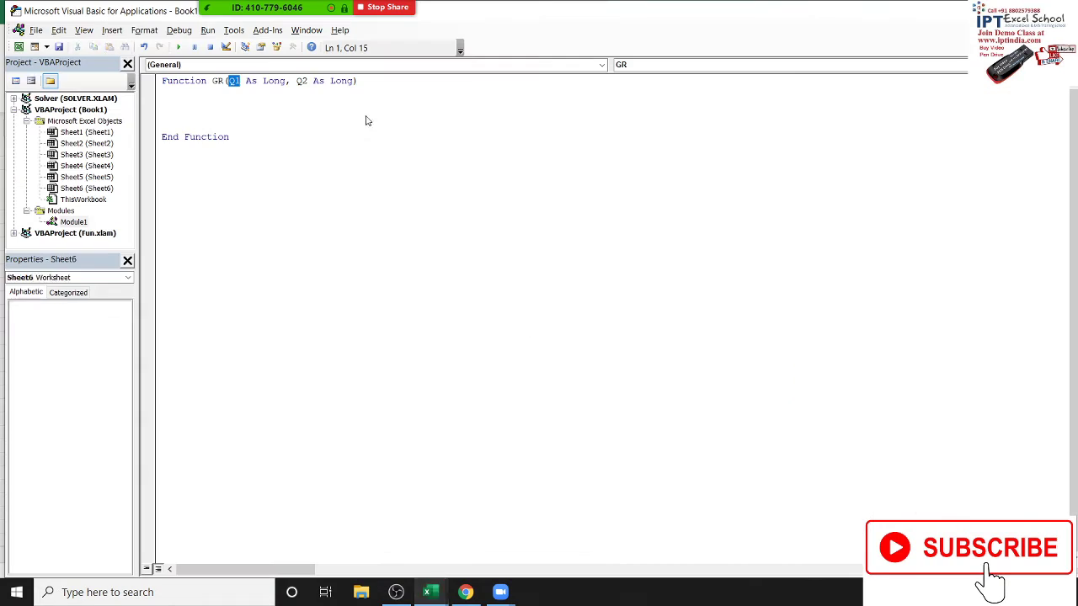
double_click(301, 81)
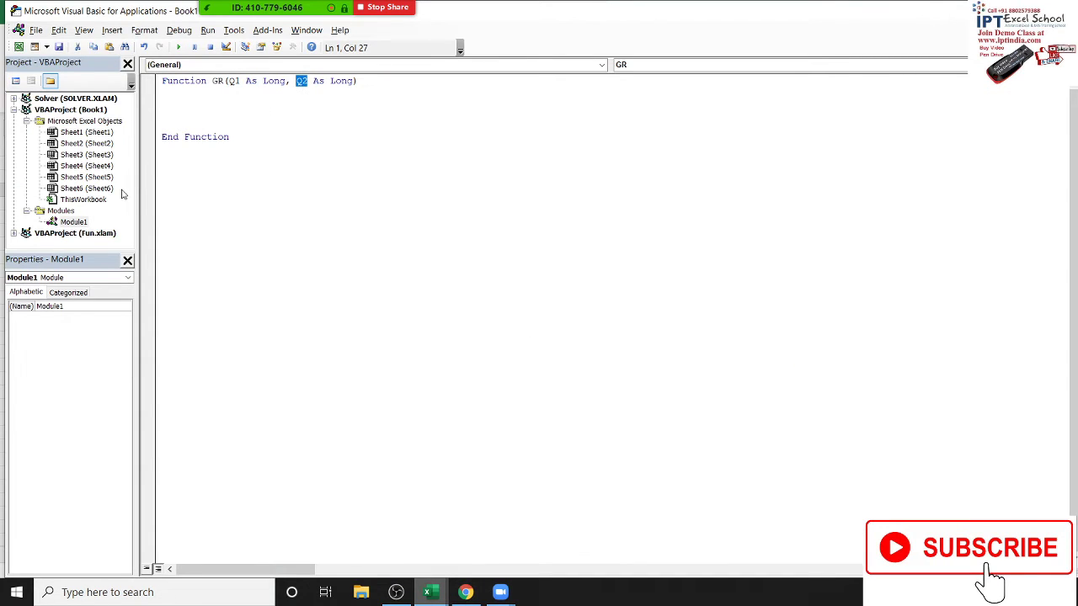
left_click(242, 81)
Step: Recheck the Q2 parameter, then select the whole empty GR function block
key("alt+F11")
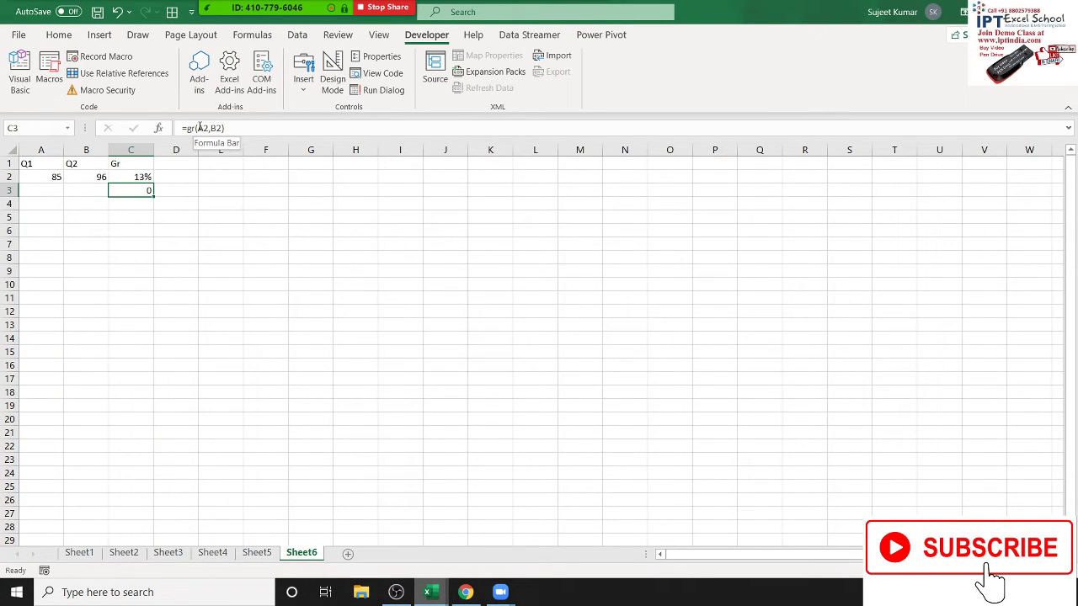
key("alt+F11")
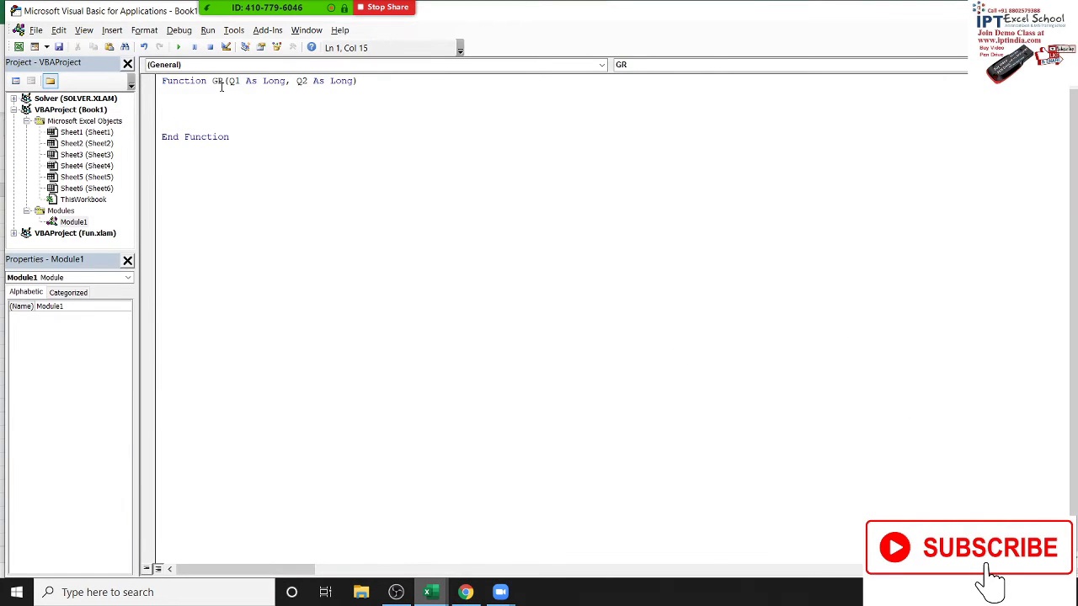
key("alt+F11")
key("alt+F11")
double_click(301, 80)
key("alt+F11")
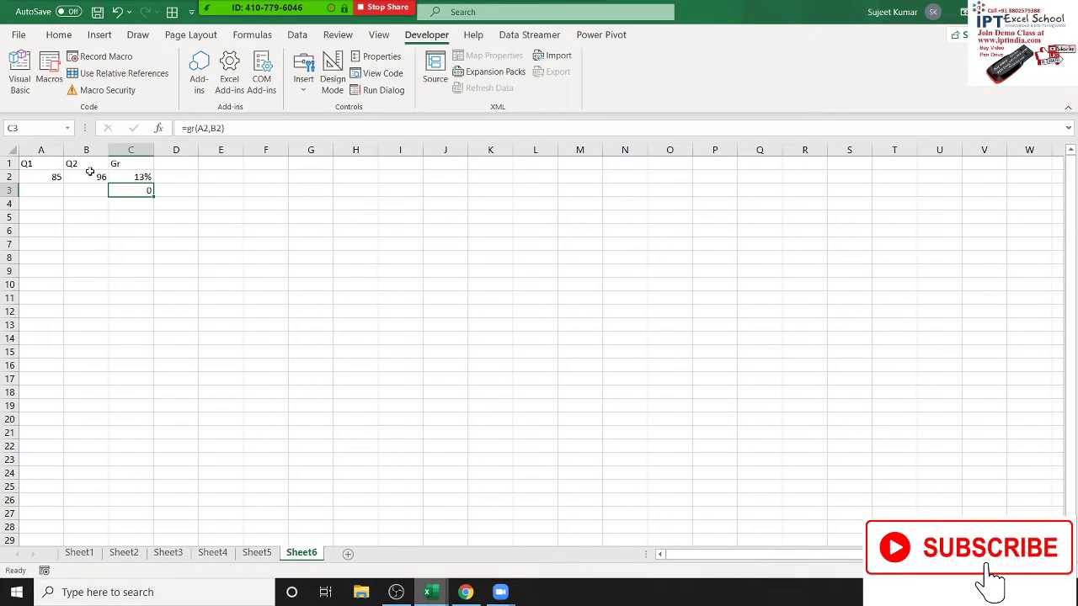
key("alt+F11")
left_click(193, 112)
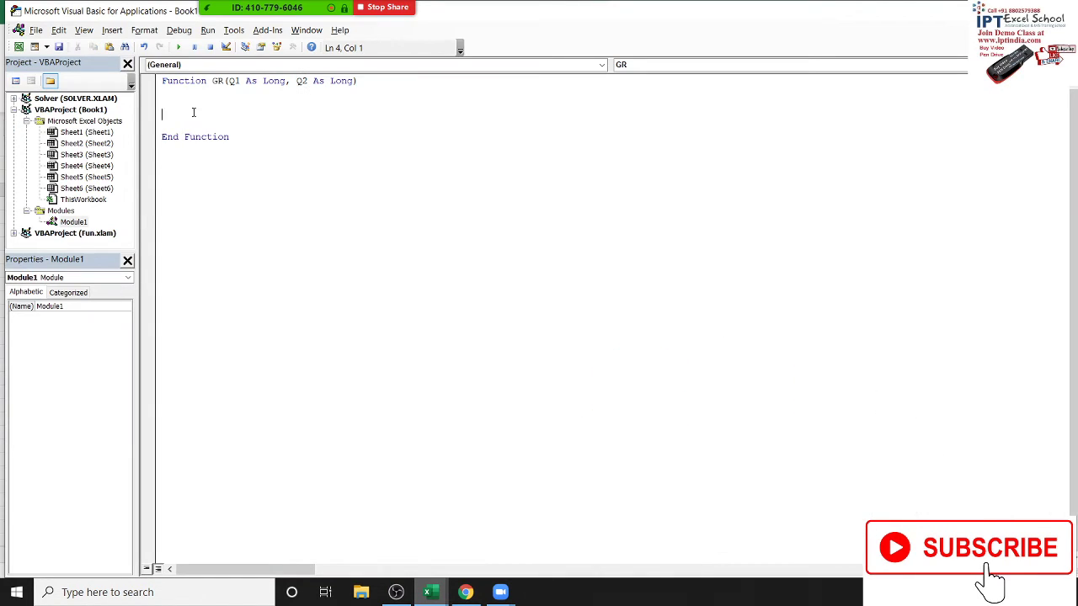
key("Up")
key("Up")
key("Up")
key("shift+Down")
key("shift+Down")
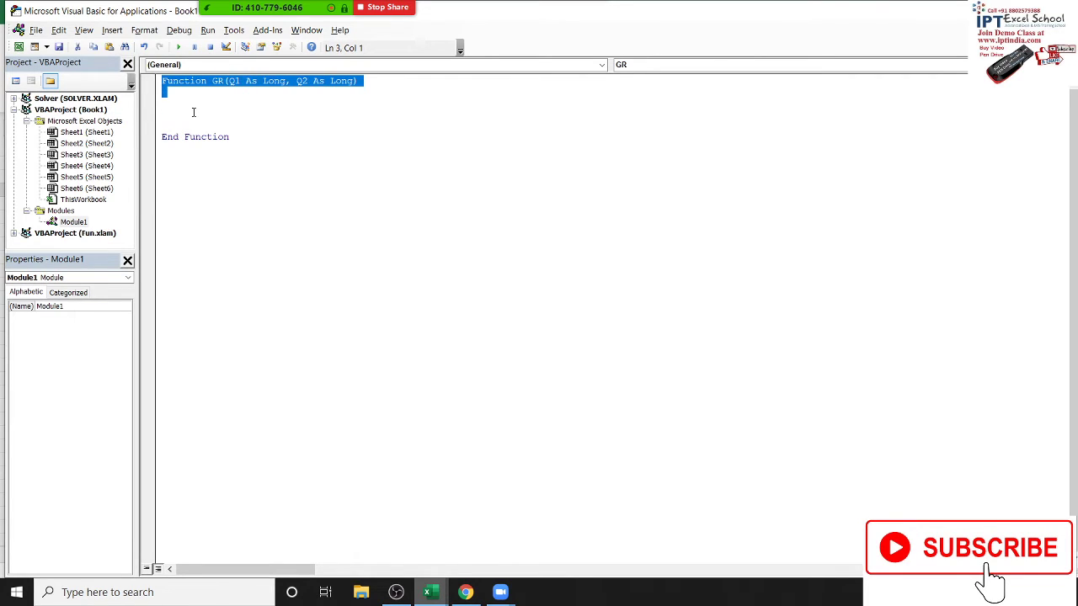
key("shift+Down")
key("shift+Down")
key("shift+Down")
key("shift+Down")
Step: Declare Dim r As Double inside GR's empty body
left_click(192, 112)
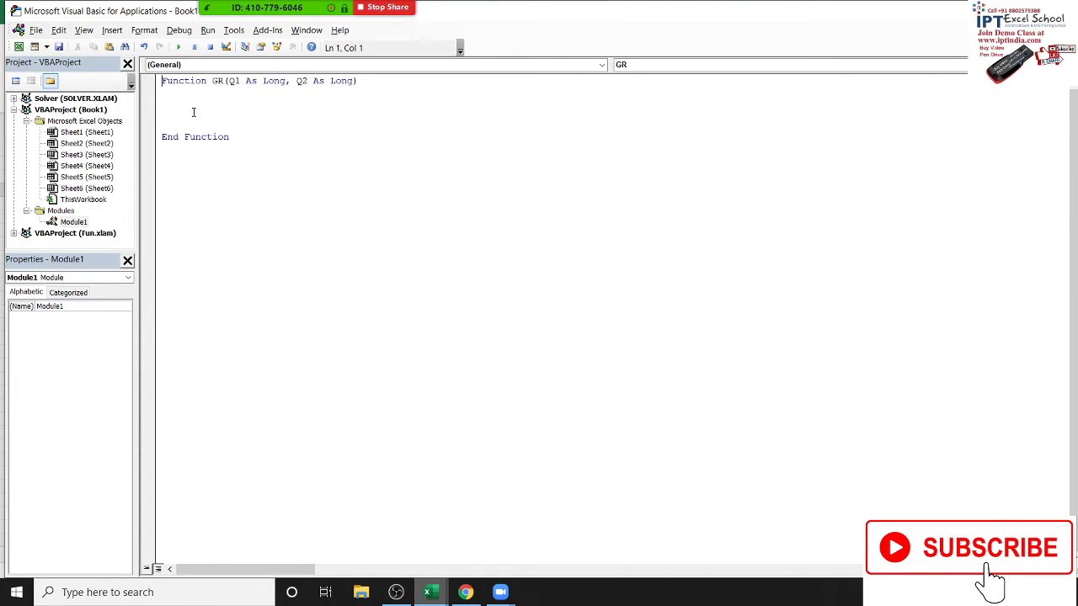
type("d")
type("im ")
type("r as ")
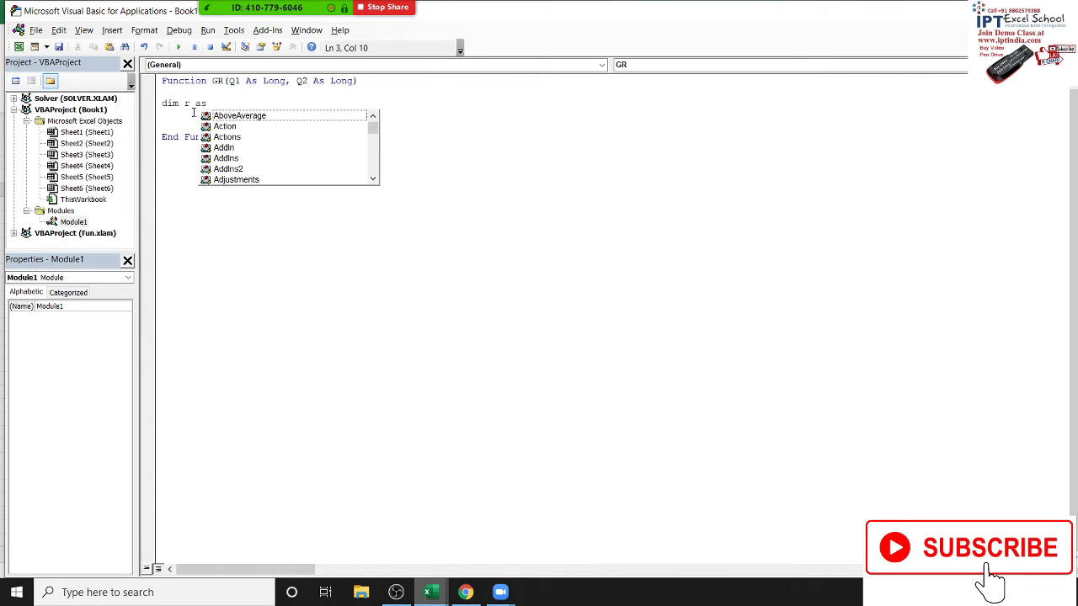
type("dou")
key("Return")
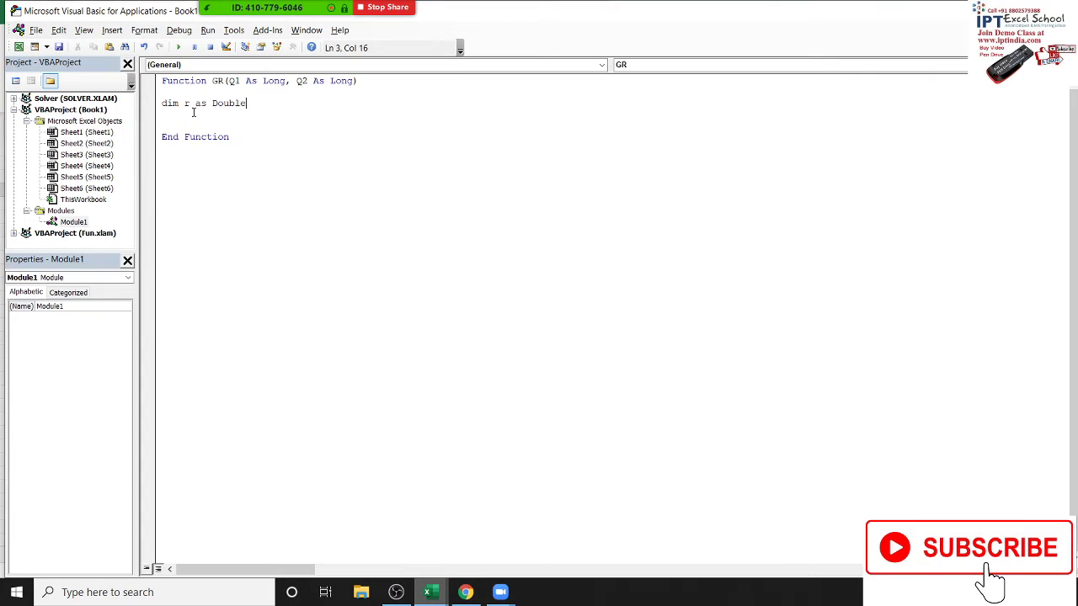
key("Return")
Step: Write r = (Q2 - Q1) / Q1 and add blank lines before End Function
type("r")
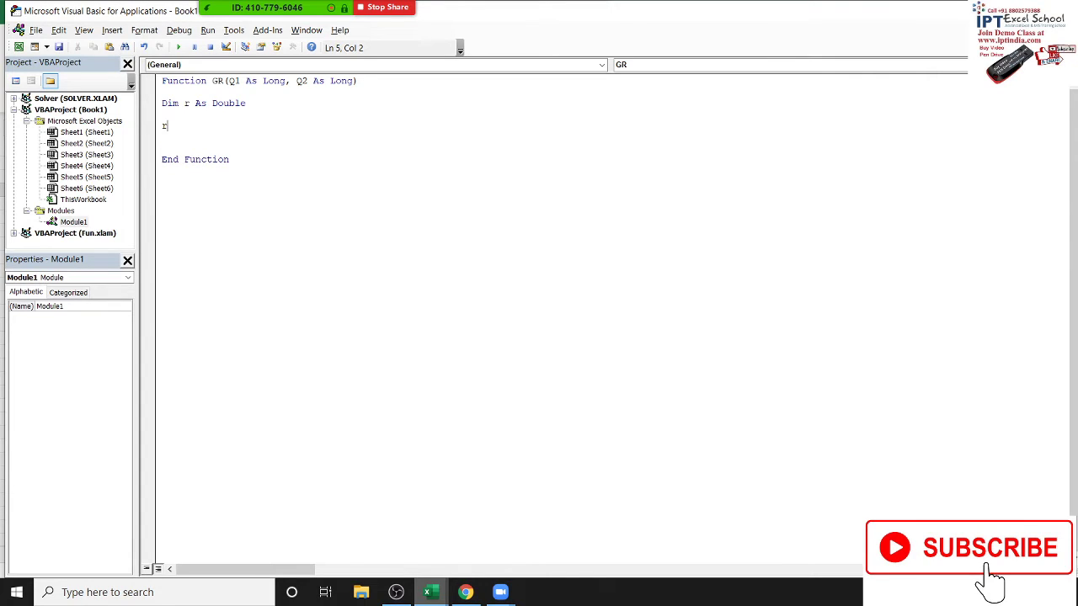
type("=")
type("b")
key("BackSpace")
type("(")
type("q2-")
type("q1)")
type("/q1")
key("Down")
key("Return")
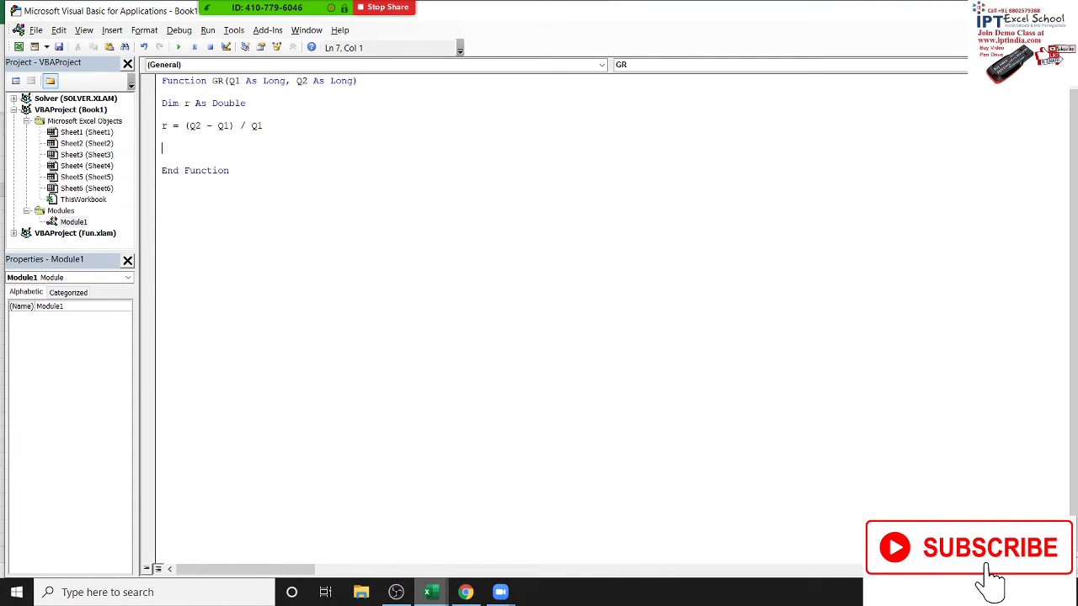
key("Up")
key("Up")
key("Up")
key("Up")
key("shift+Down")
key("shift+Down")
key("shift+Down")
key("shift+Down")
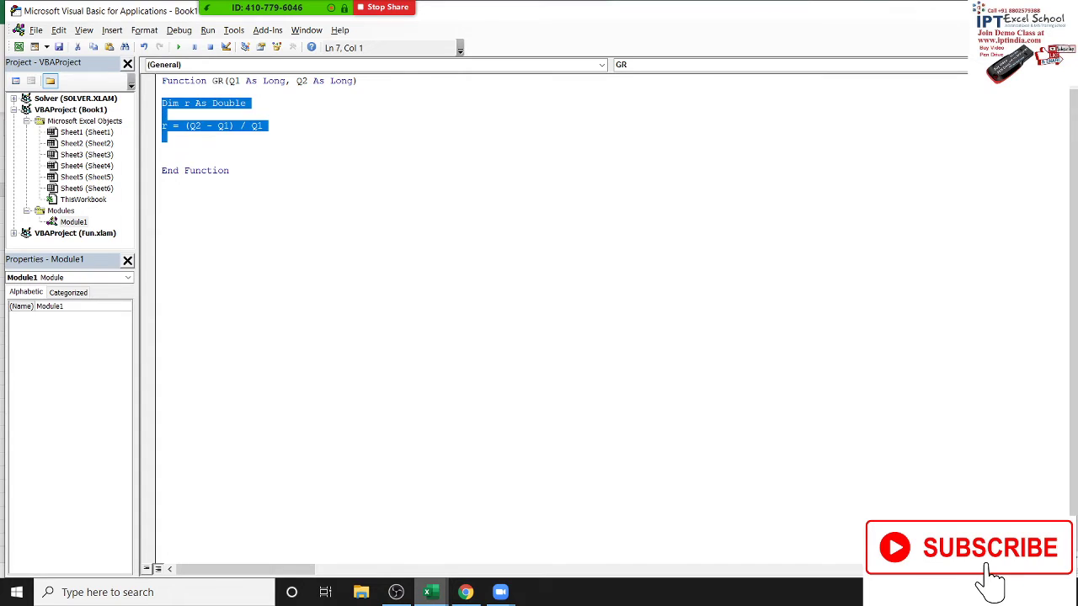
key("Right")
key("Down")
key("Return")
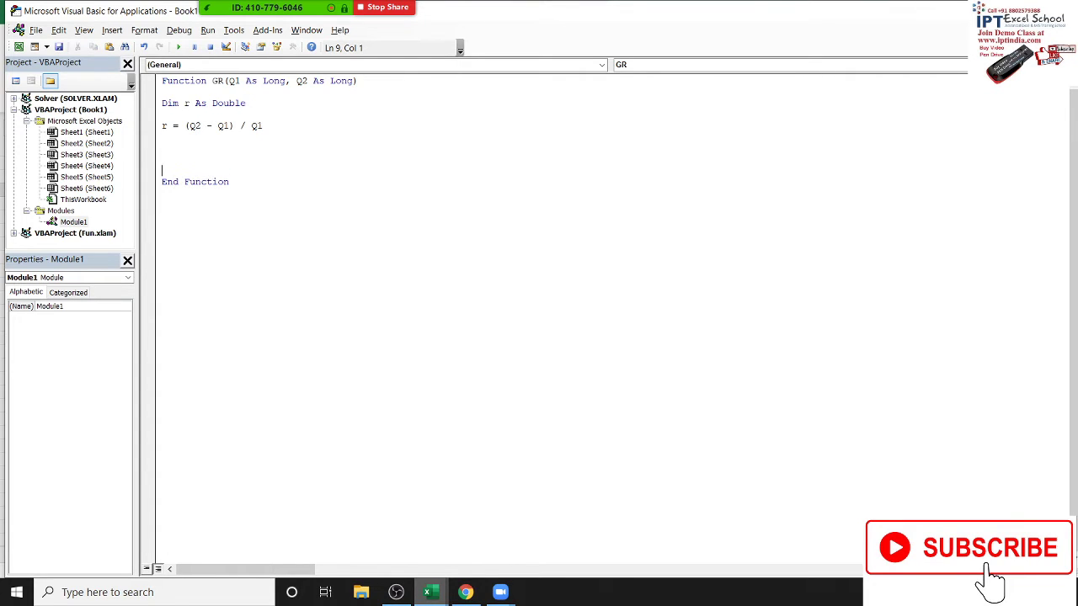
key("Up")
Step: Re-enter C3's =gr(A2,B2) formula to recalculate; it still shows 0
key("alt+F11")
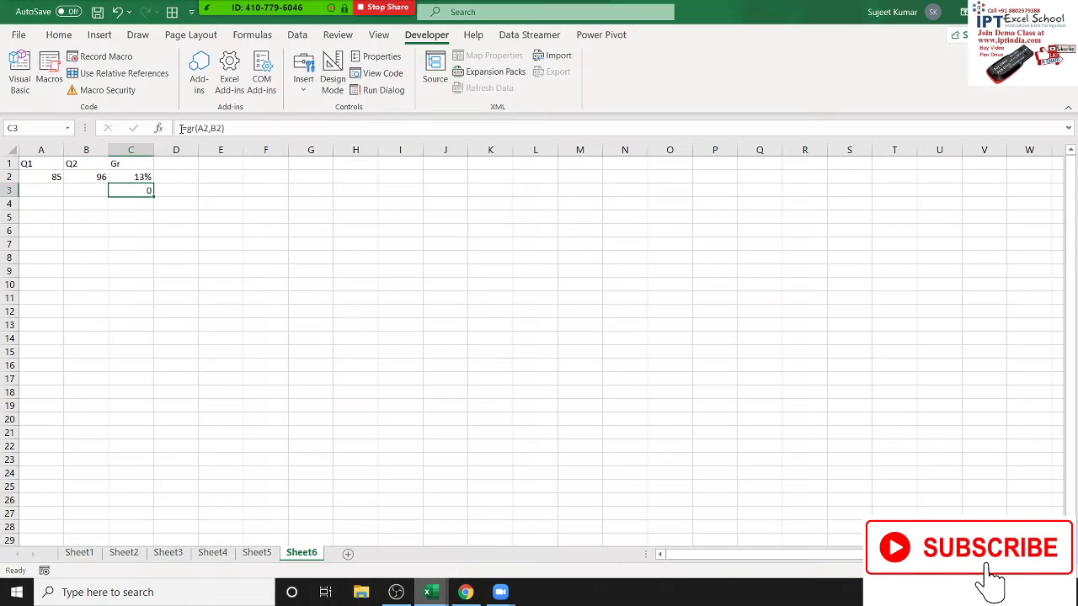
double_click(132, 191)
key("Return")
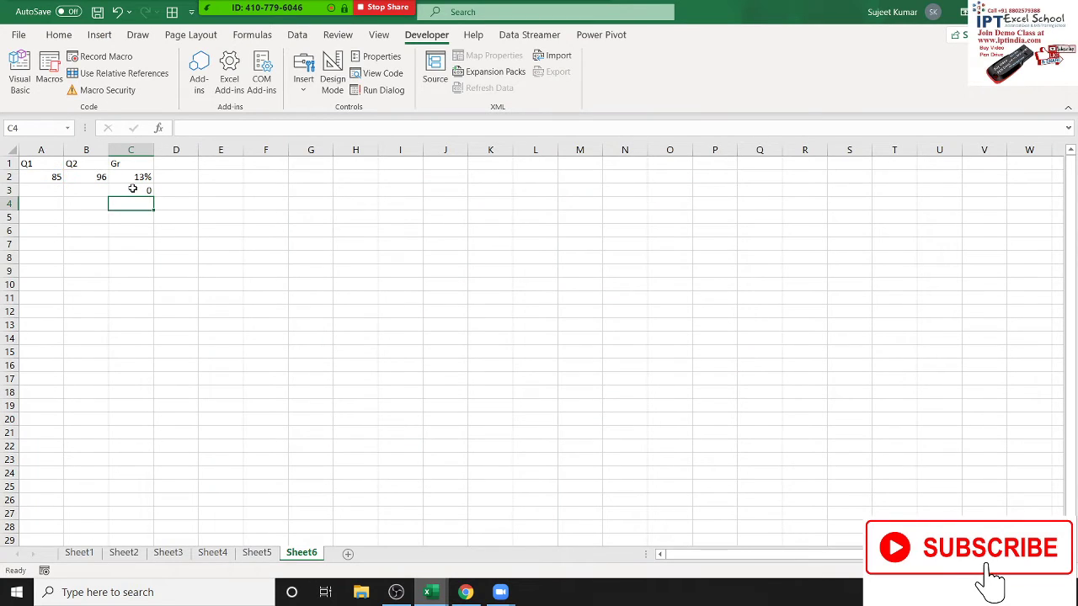
left_click(132, 190)
Step: Add the line GR = r before End Function so GR returns r
key("alt+F11")
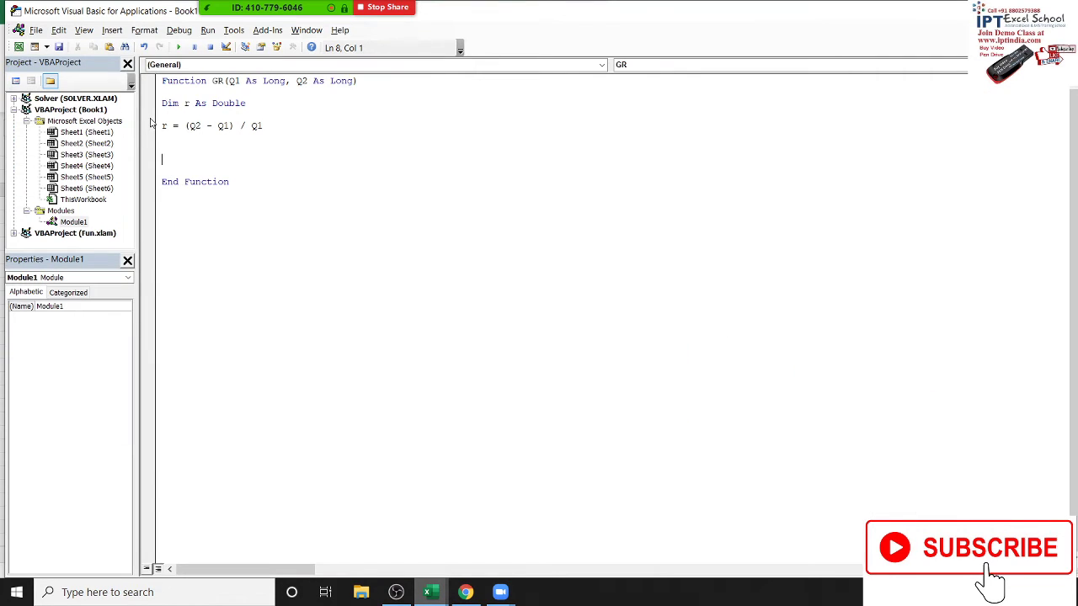
left_click_drag(161, 126, 167, 126)
double_click(216, 81)
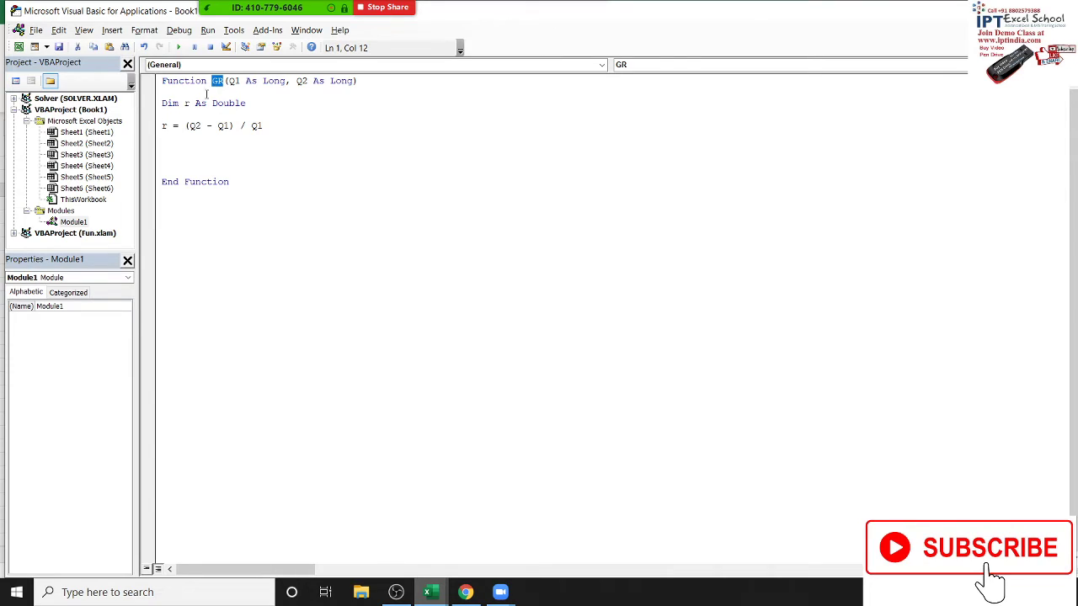
left_click(181, 146)
type("GR")
type("=r")
left_click(278, 136)
left_click(163, 81)
mouse_move(162, 81)
left_mouse_down()
mouse_move(189, 135)
mouse_move(161, 150)
left_mouse_up()
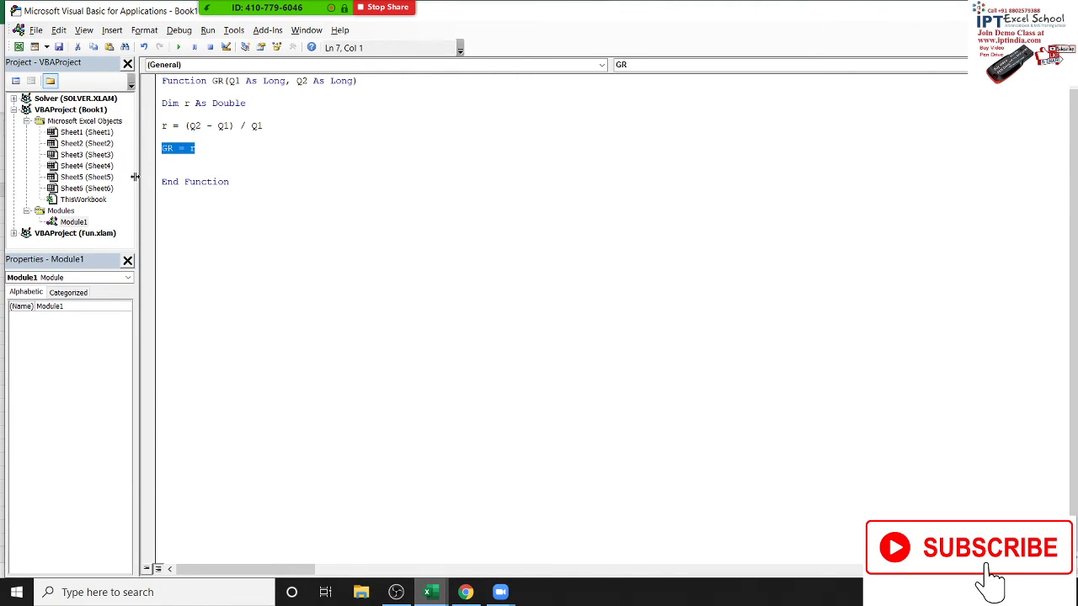
key("alt+F11")
Step: Recalculate C3's =gr(A2,B2) to 0.129412 and format it as a percentage showing 13%
key("Up")
key("Up")
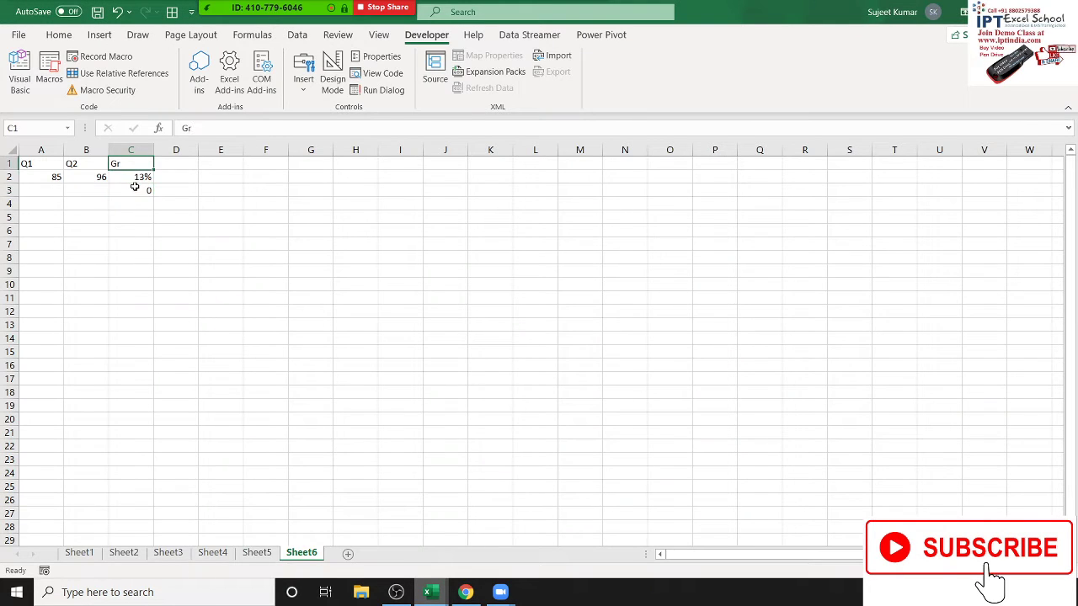
double_click(134, 187)
key("Return")
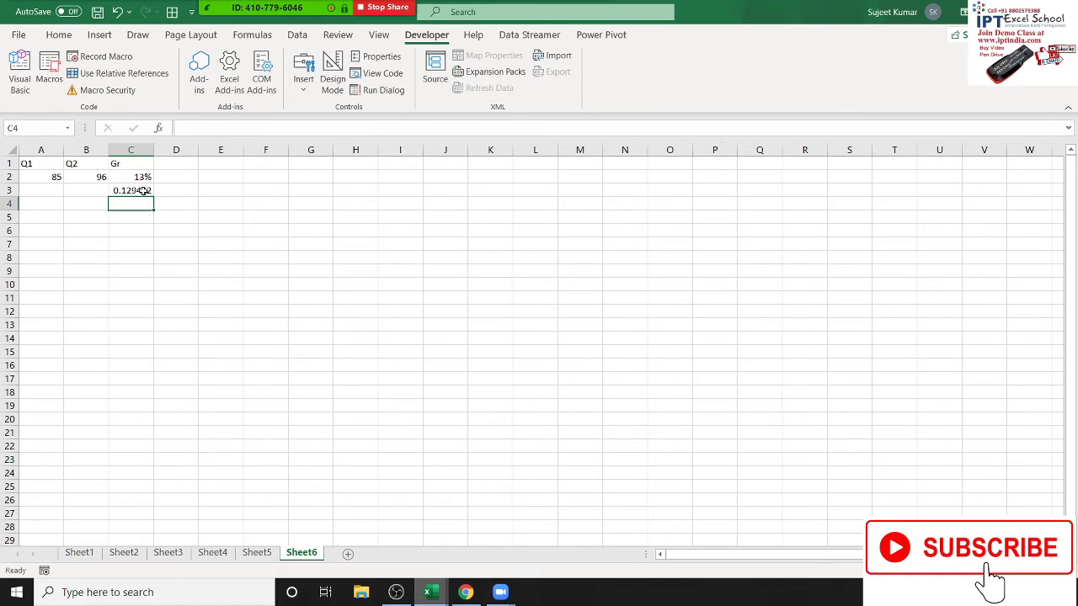
left_click(144, 191)
left_click(58, 35)
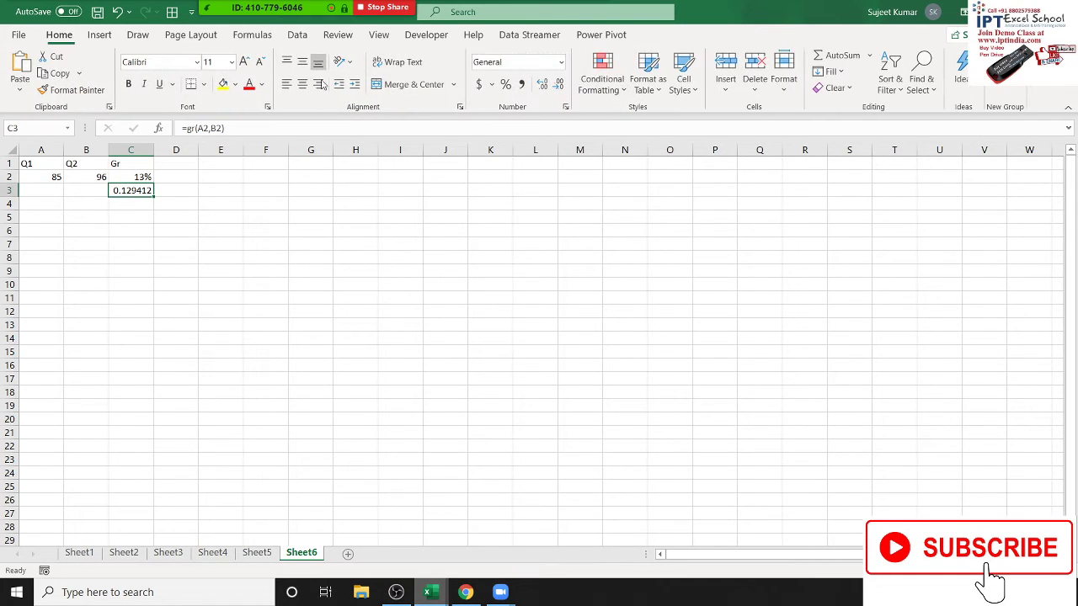
left_click(506, 85)
left_click(198, 129)
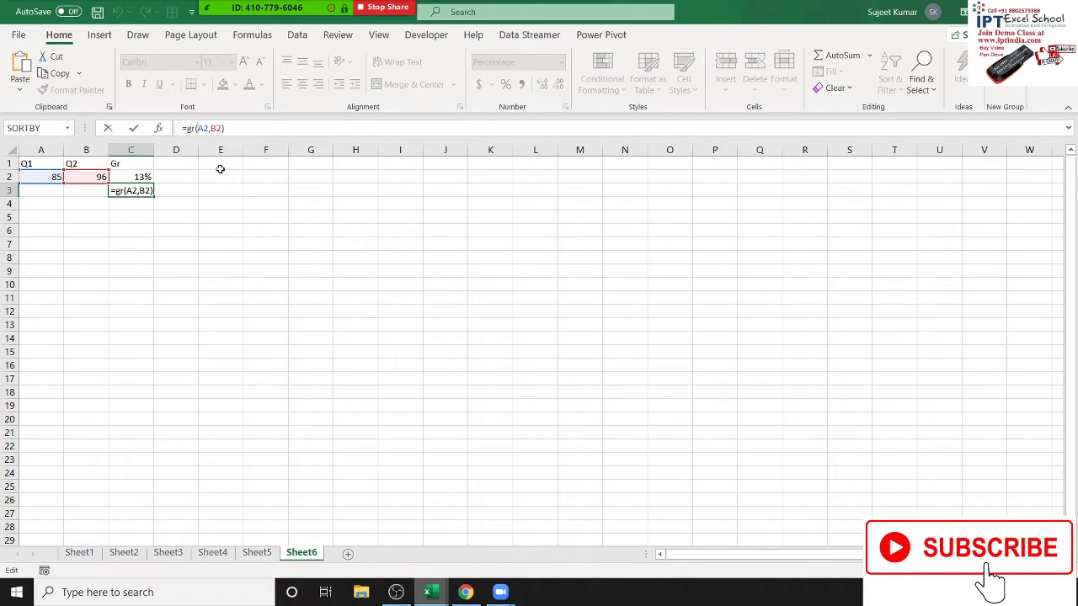
key("Return")
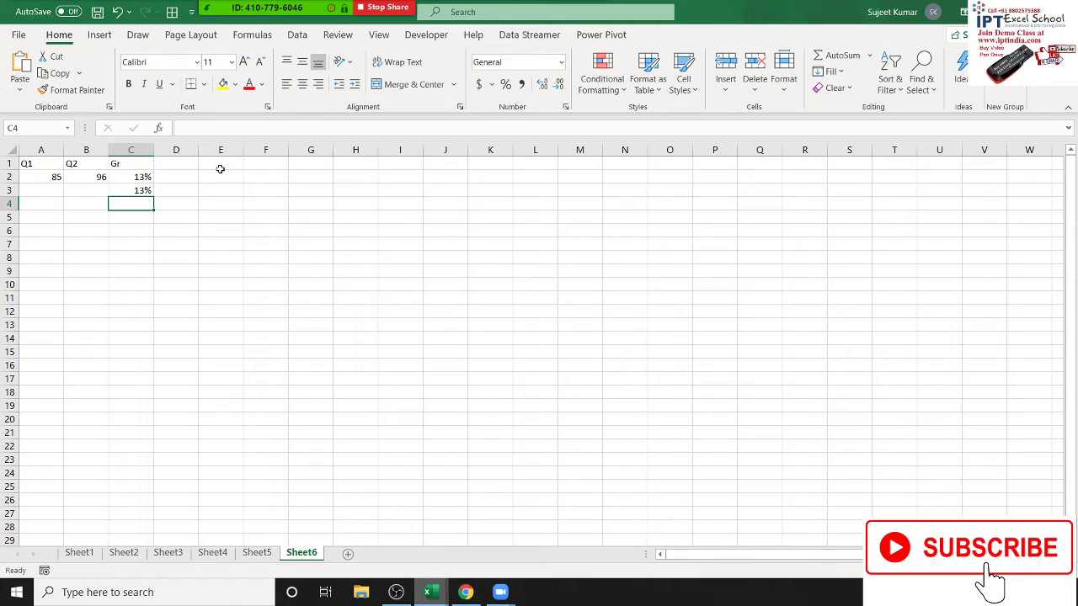
Step: Review the GR function's code in the VBA editor, then return to the worksheet
key("alt+F11")
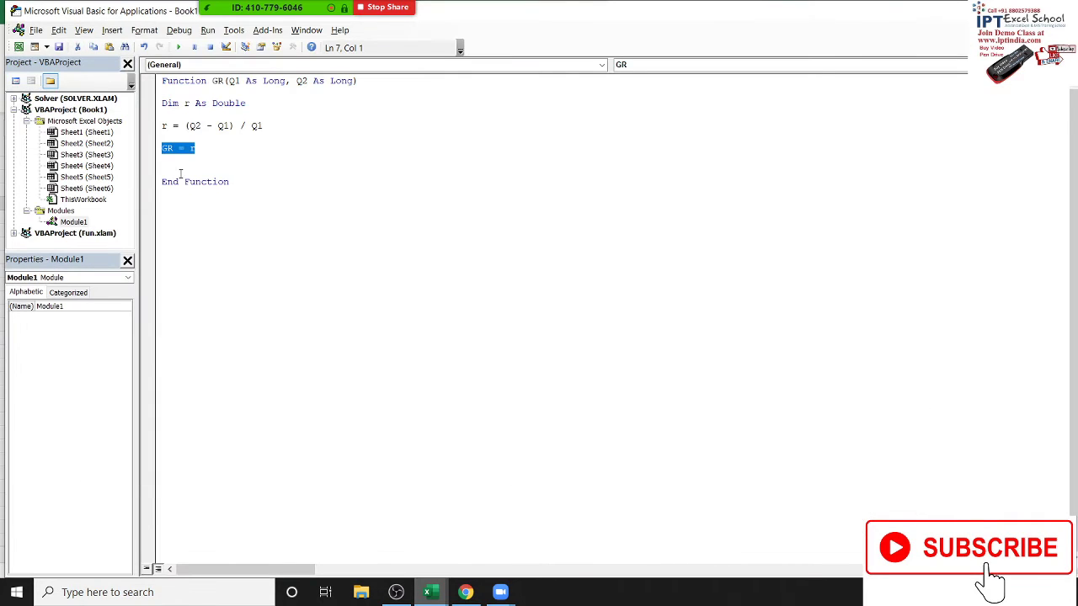
left_click_drag(193, 160, 162, 103)
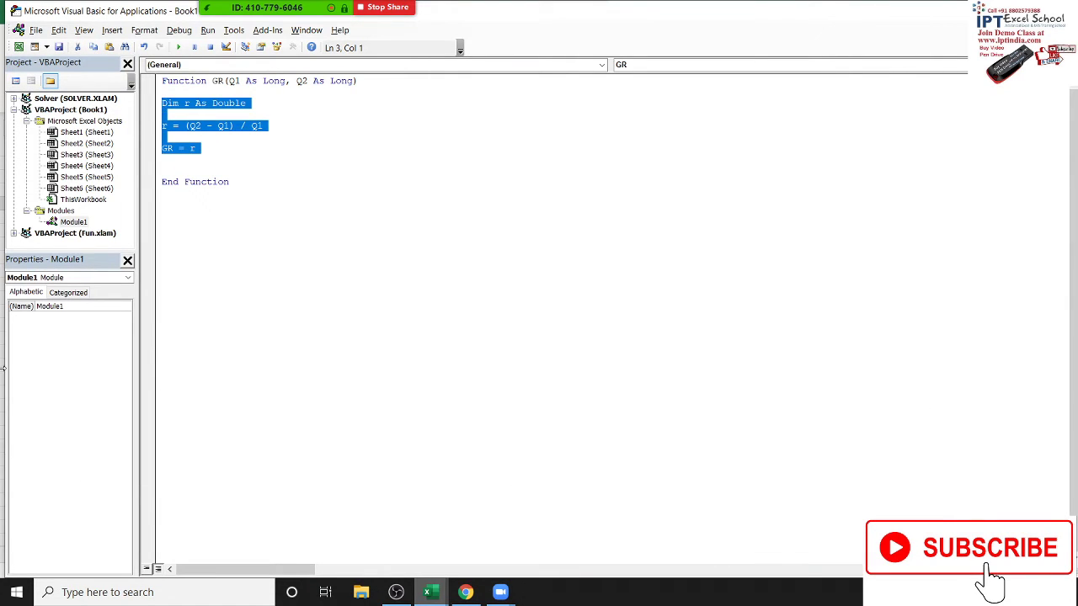
left_click(180, 277)
key("alt+F11")
Step: Enter the label Cost in A10 with 50 in B10
left_click(48, 286)
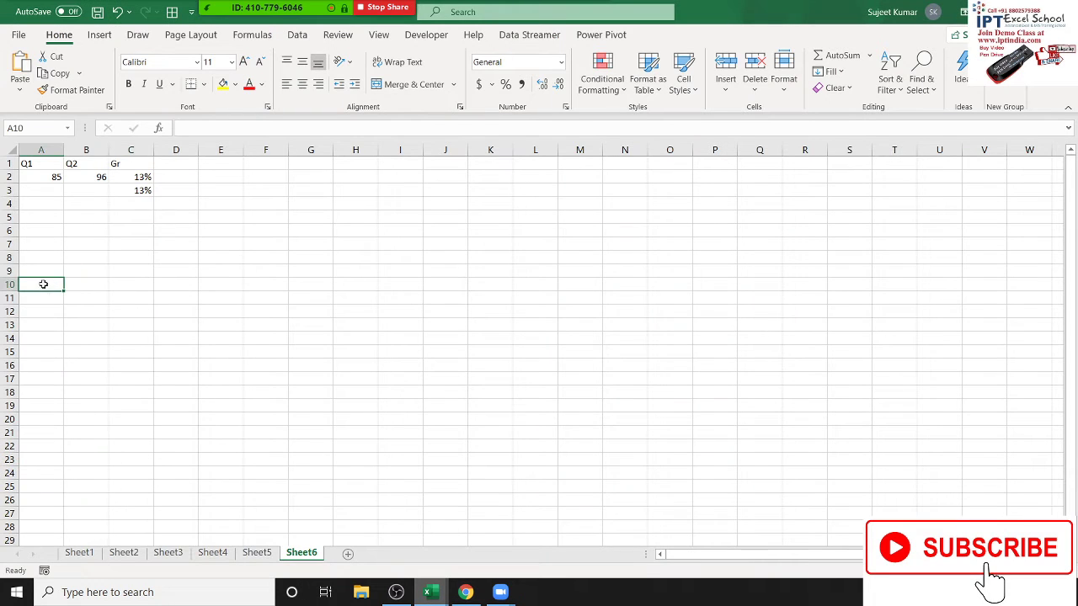
type("Cos")
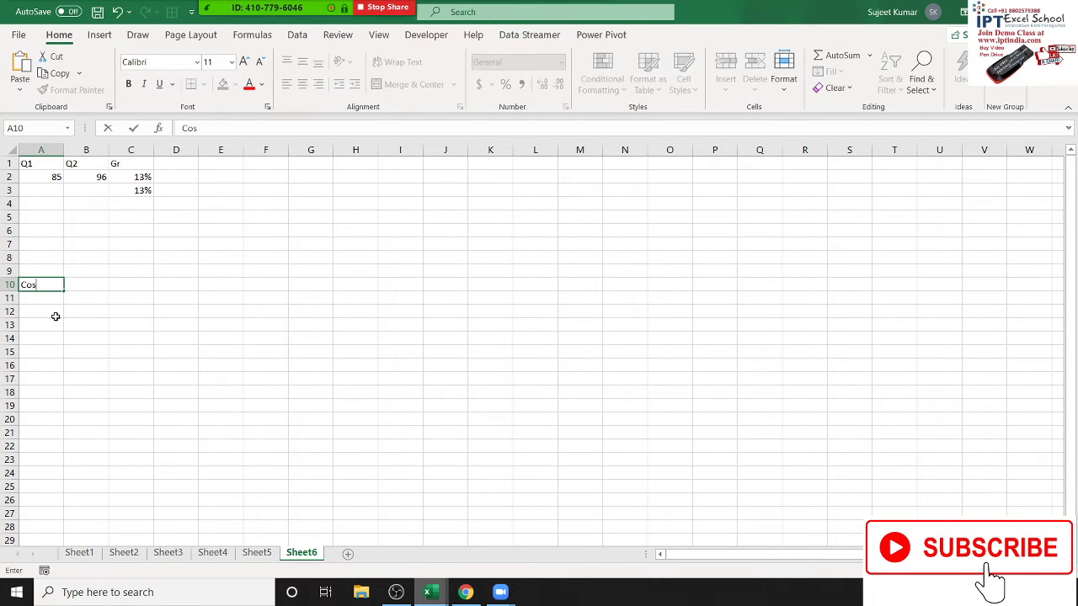
type("e")
key("BackSpace")
type("t")
key("Right")
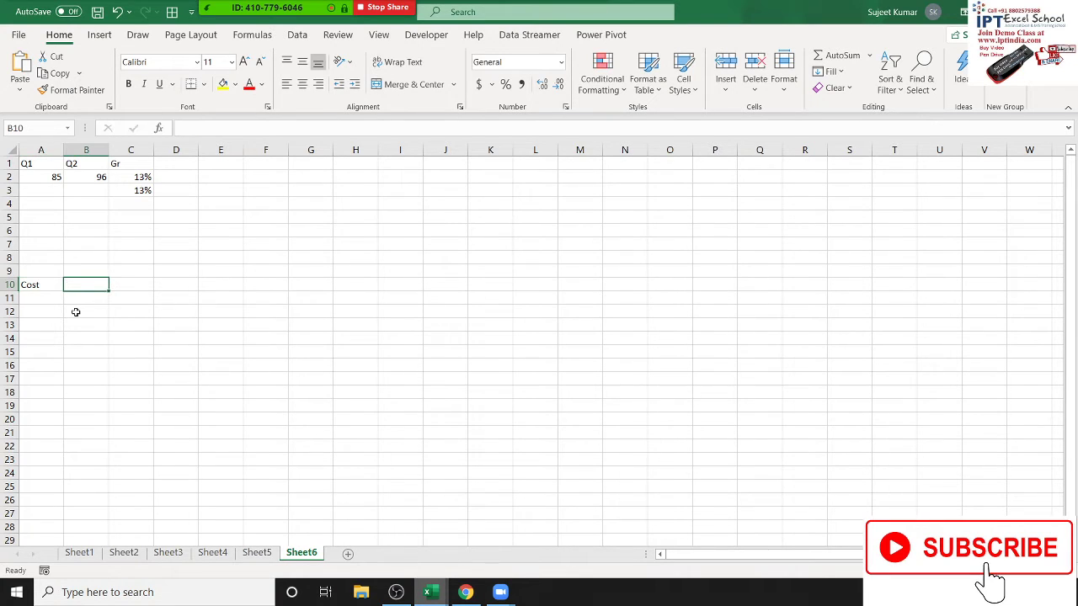
type("50")
key("Return")
Step: Label A11 as MRP, move to B11, and switch to the VBA editor
key("Left")
type("M")
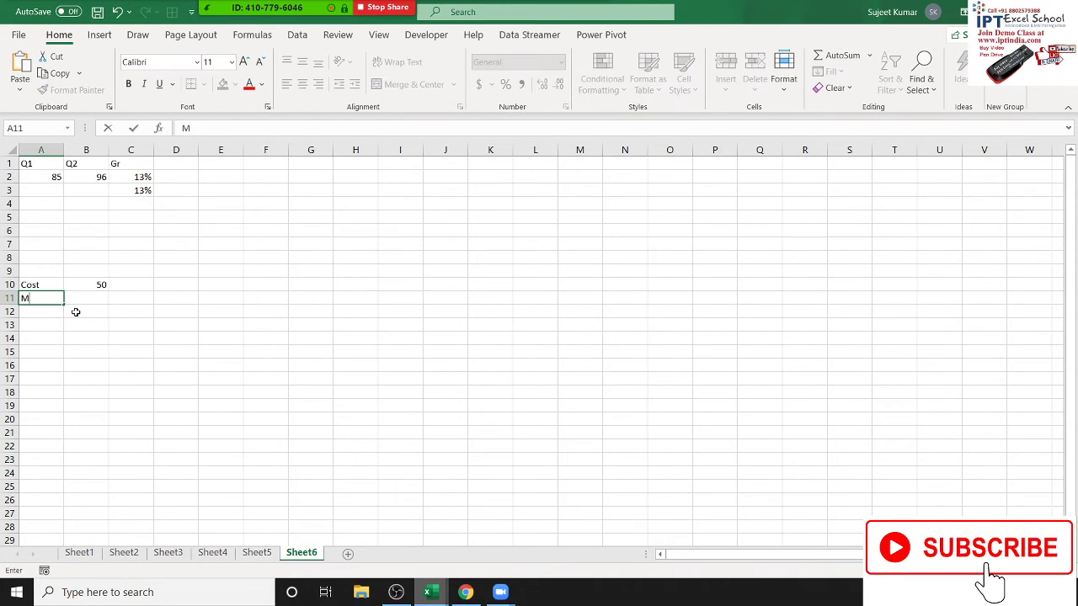
type("RP")
key("Return")
key("Up")
key("Right")
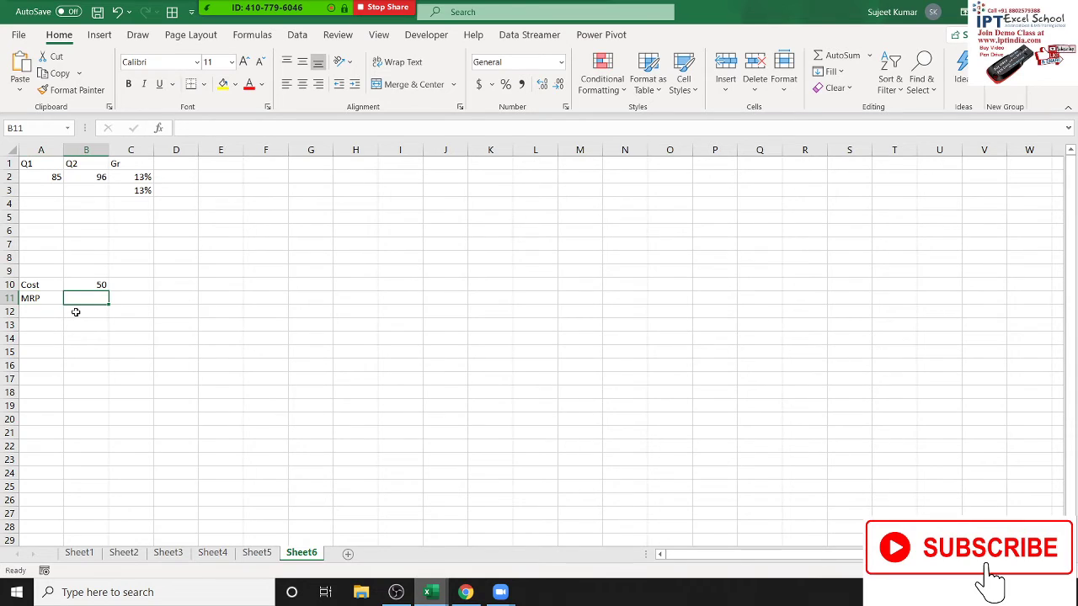
key("alt+F11")
Step: Start a new Function MRP(cost As Long) below the GR function
key("Return")
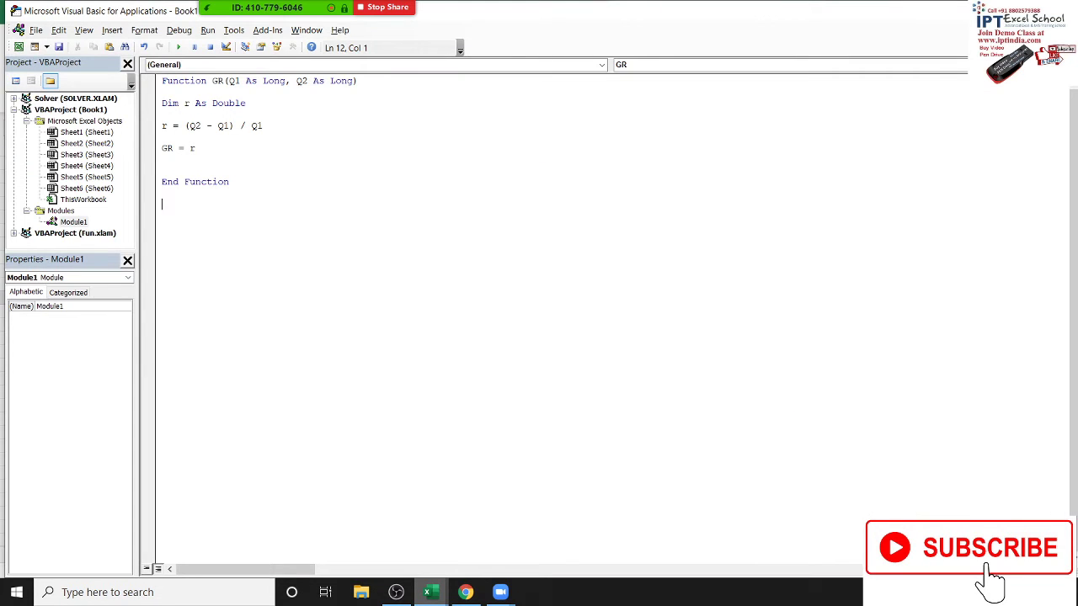
type("fu")
type("nction")
type(" MR")
type("P(")
type("cost a")
type("s ")
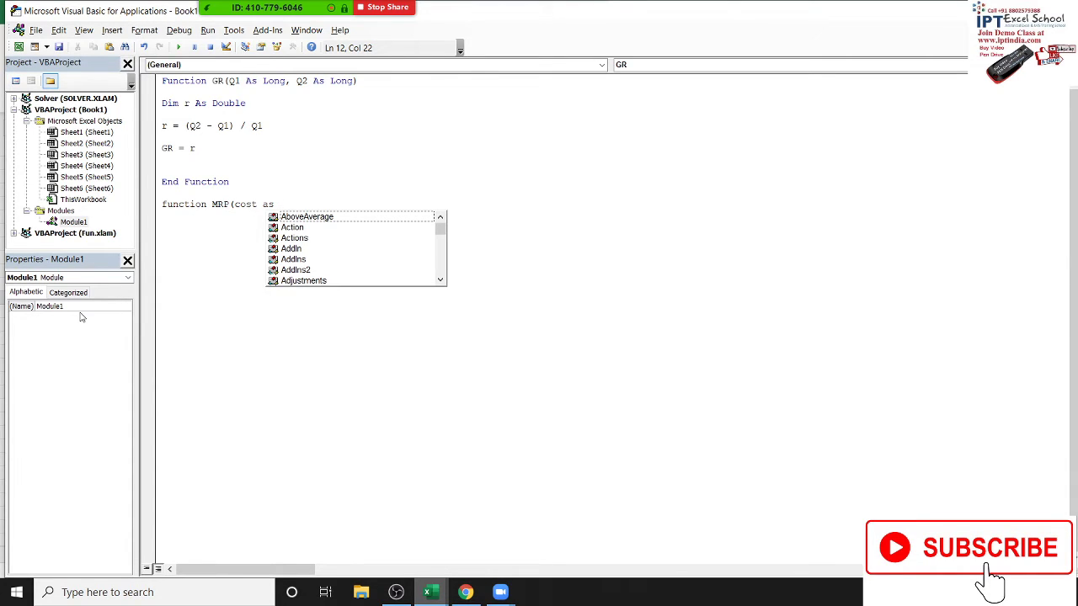
type("do")
key("BackSpace")
key("BackSpace")
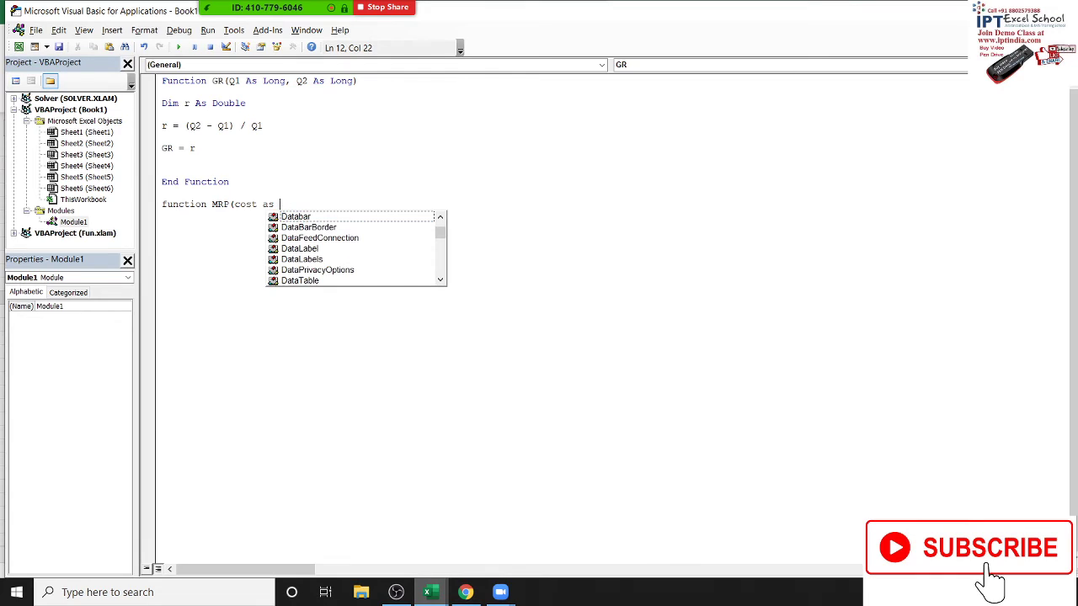
type("Long)")
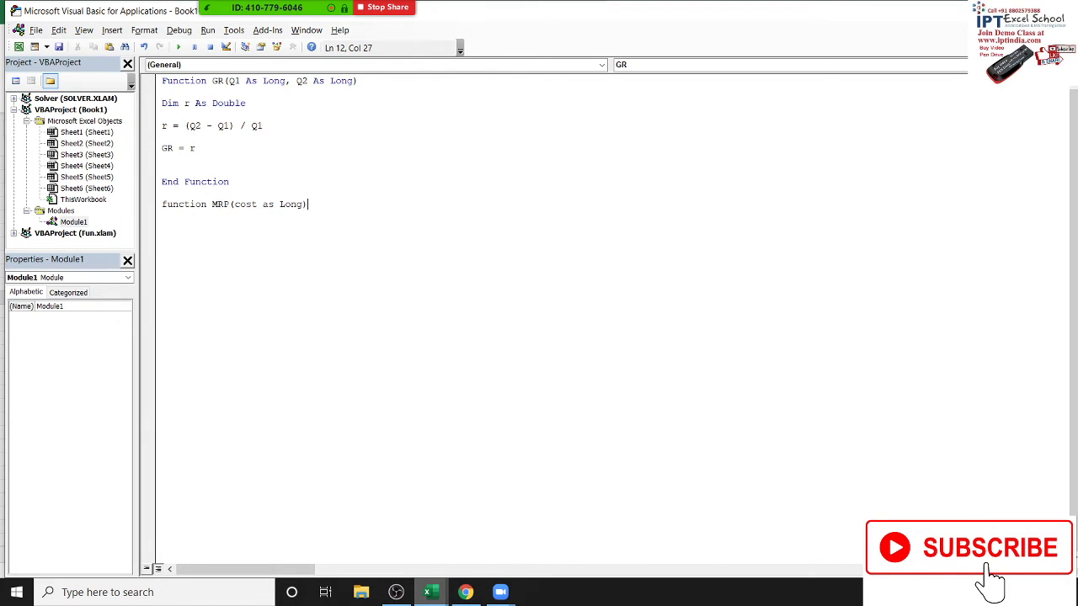
key("Return")
key("Return")
key("Return")
key("Return")
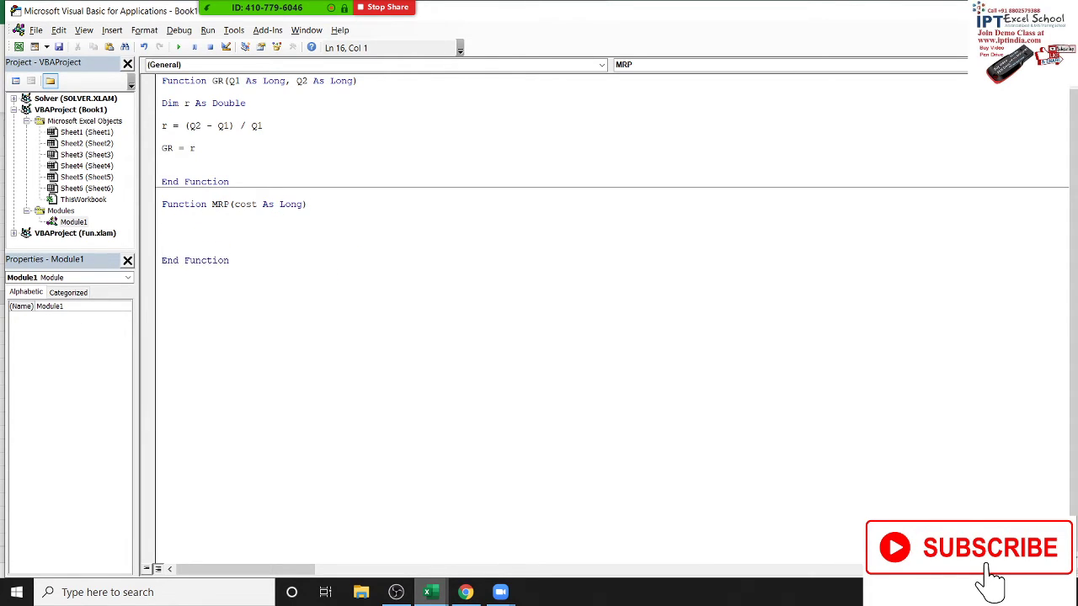
key("Return")
Step: Declare the variable r As Double inside the MRP function
key("Up")
key("Up")
key("Up")
type("di")
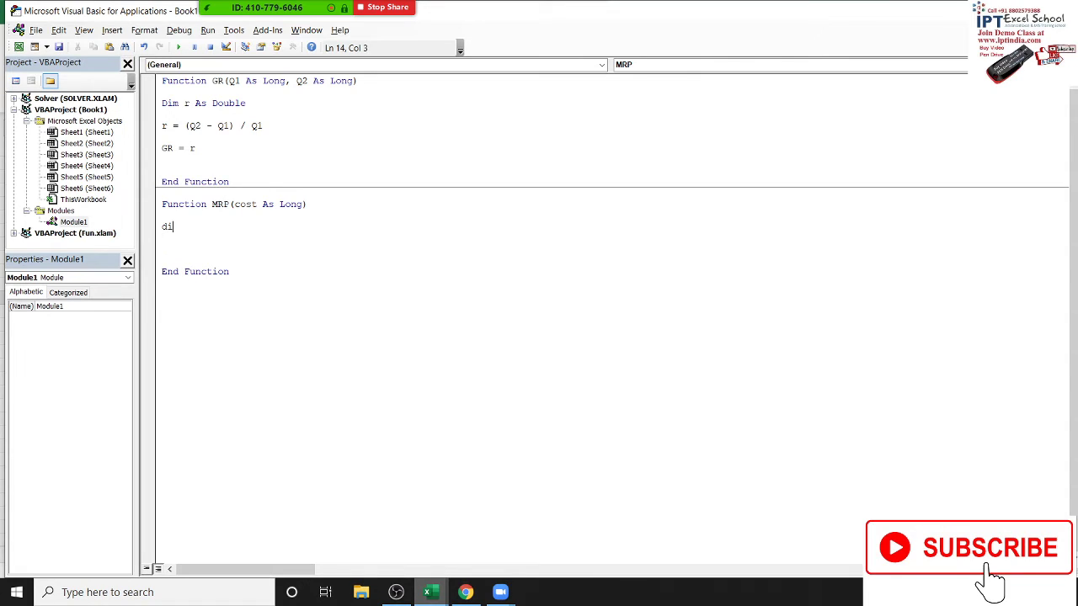
type("m r as ")
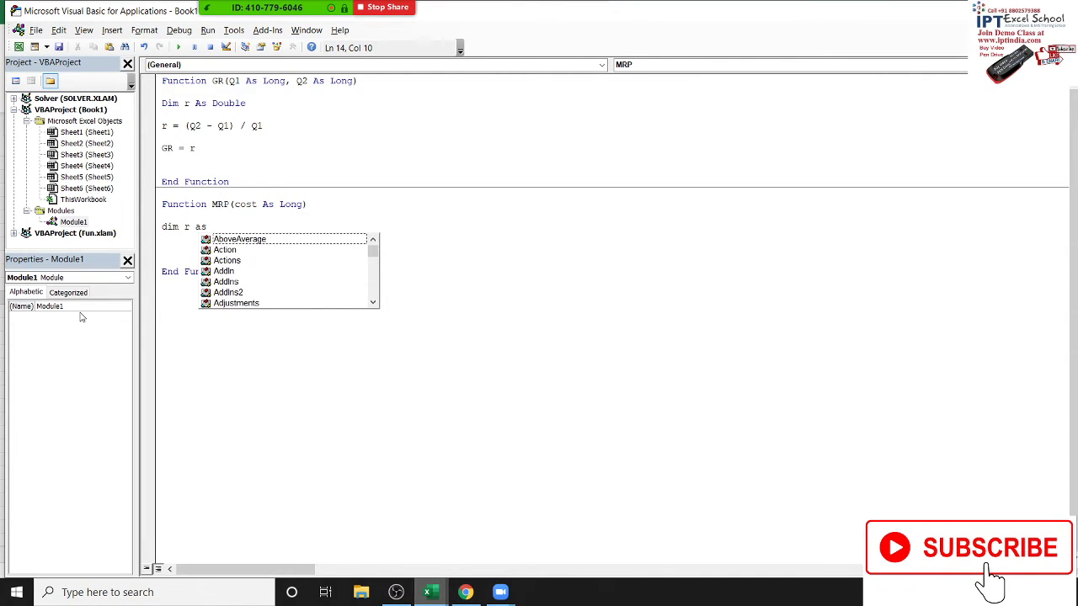
type("dou")
key("Tab")
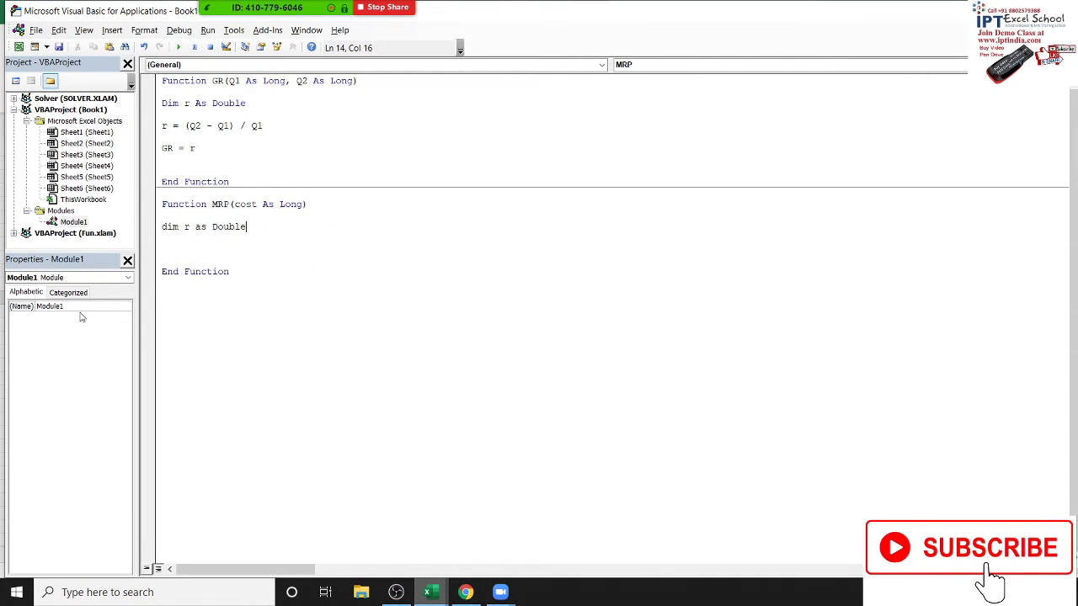
key("Return")
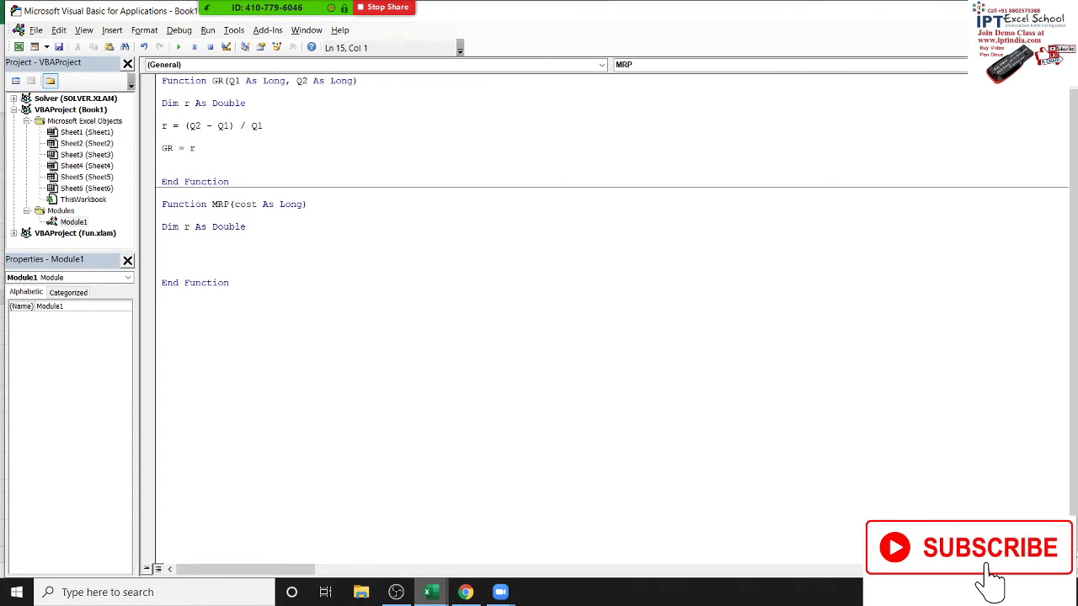
Step: Add the lines r = cost and r = r + (r * 0.05) to MRP
key("Return")
key("Return")
key("Up")
type("r ")
type("= cos")
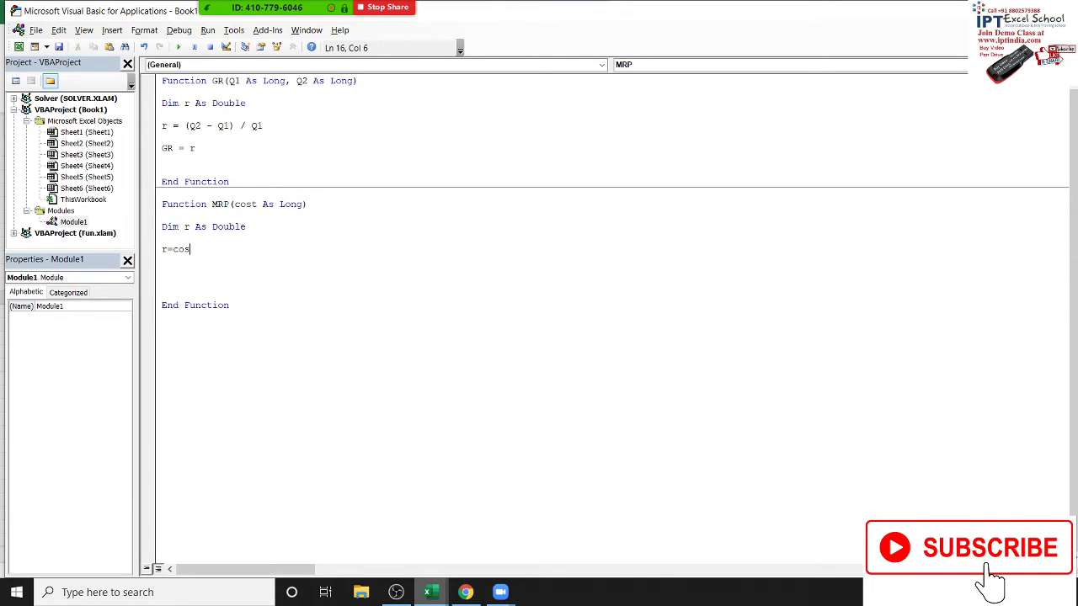
type("t")
key("Return")
type("r")
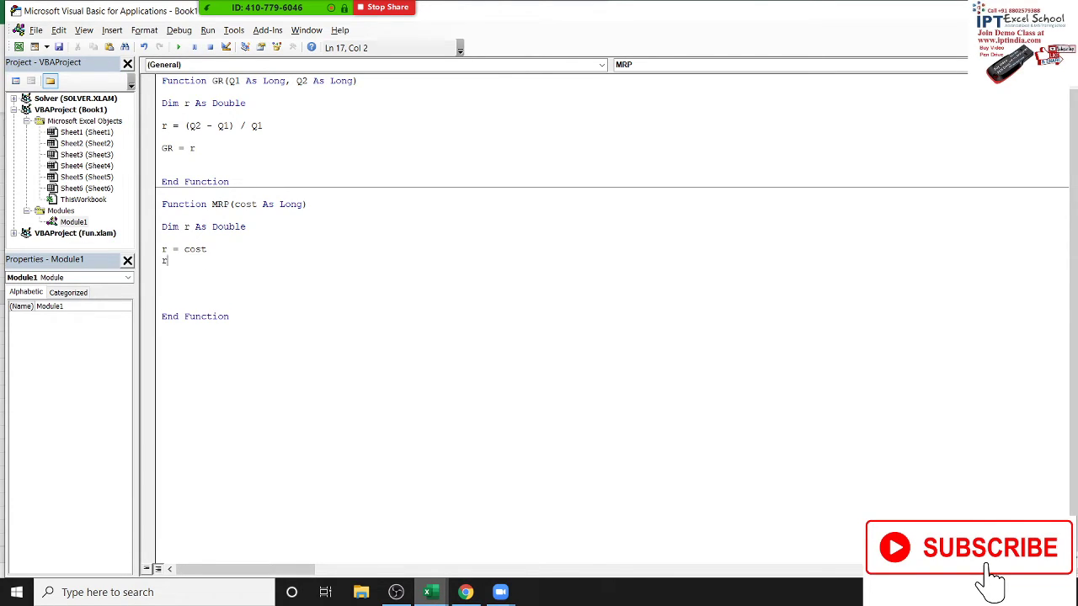
type("=r")
type("+")
type("(r*")
type("5%")
key("BackSpace")
key("BackSpace")
type("0.0")
type("5)")
key("Return")
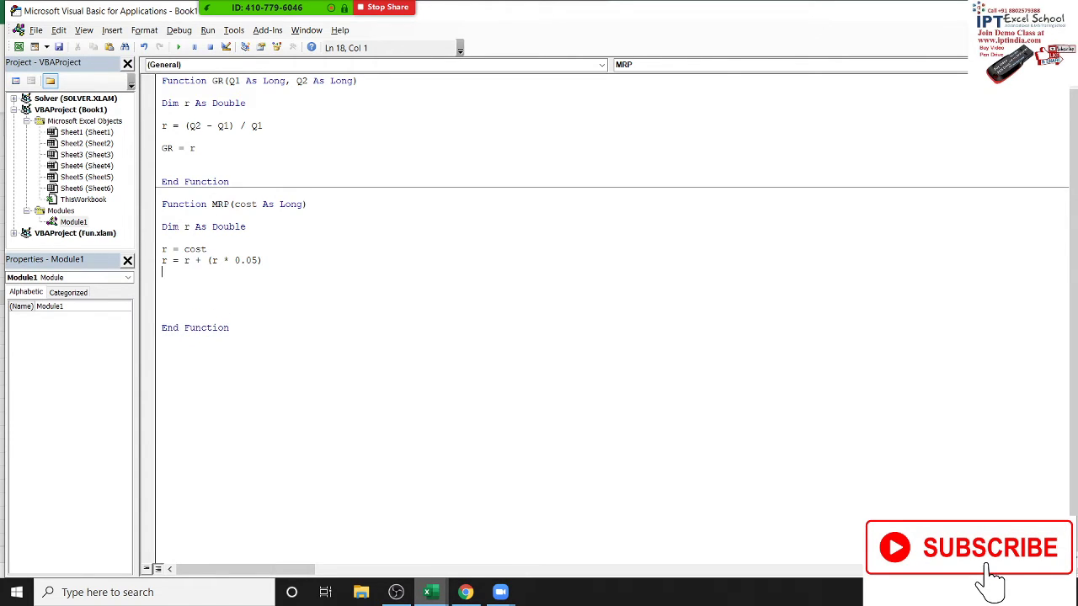
Step: Duplicate the increase line three times with rates 0.1, 0.15 and 0.20
left_click(163, 260)
key("shift+Down")
key("ctrl+c")
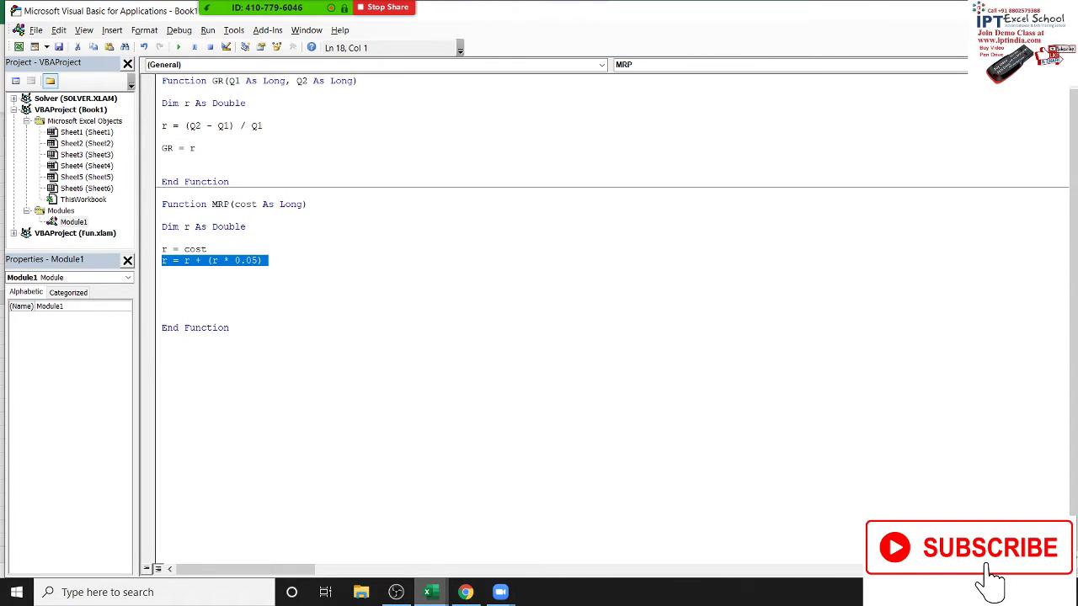
left_click(163, 271)
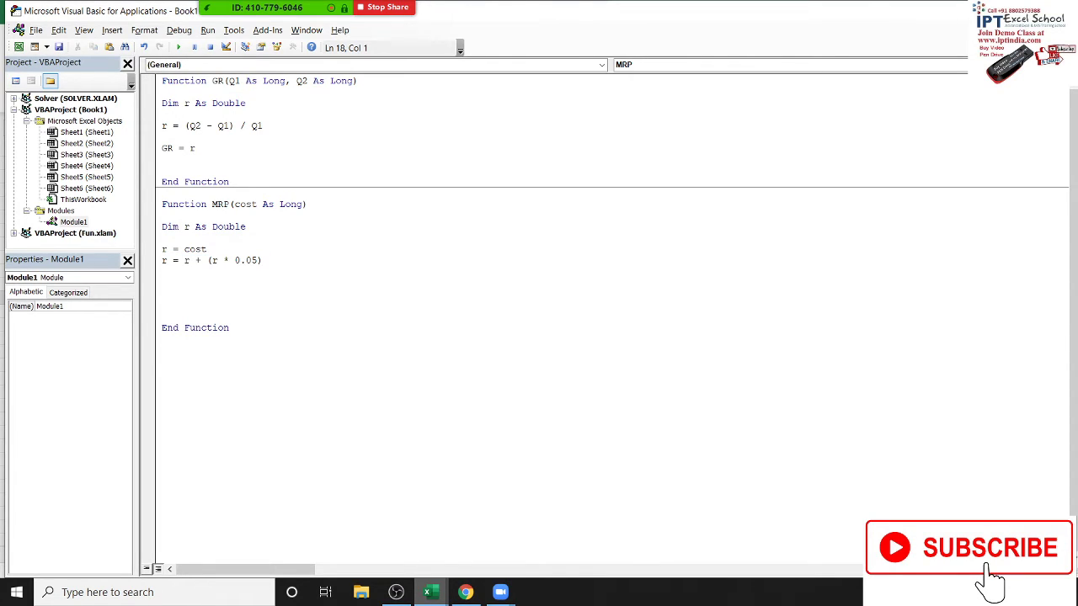
key("ctrl+v")
double_click(250, 271)
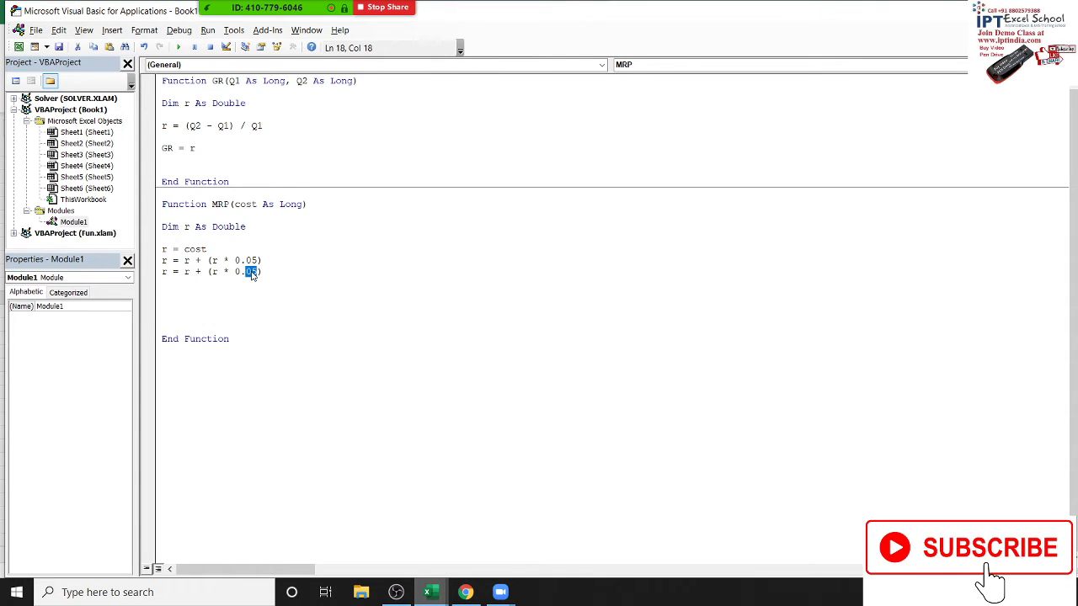
type("1")
key("Down")
key("ctrl+v")
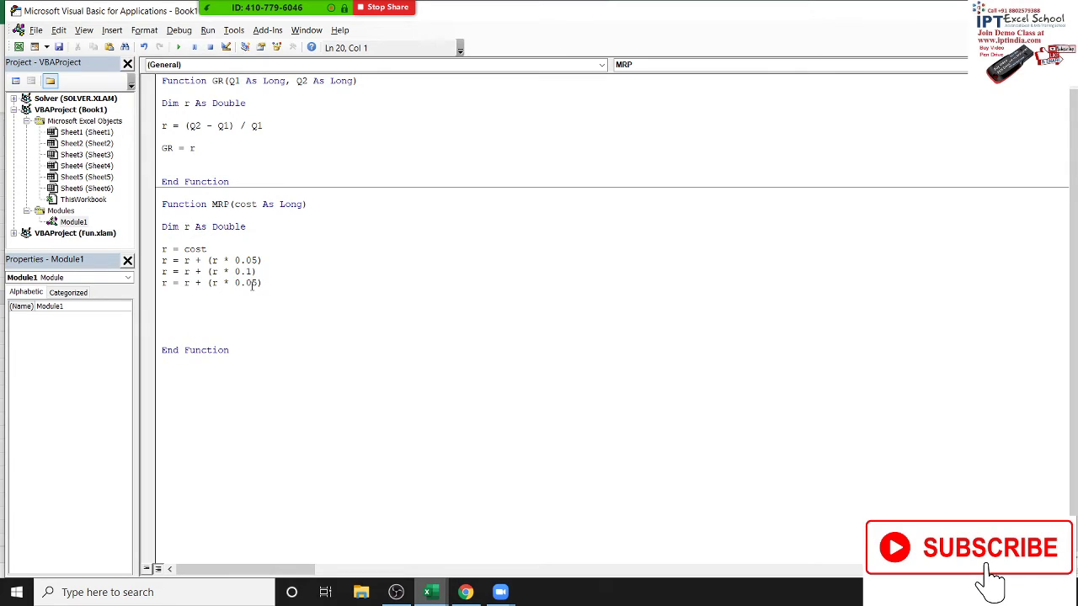
double_click(251, 283)
type("15")
key("Down")
key("ctrl+v")
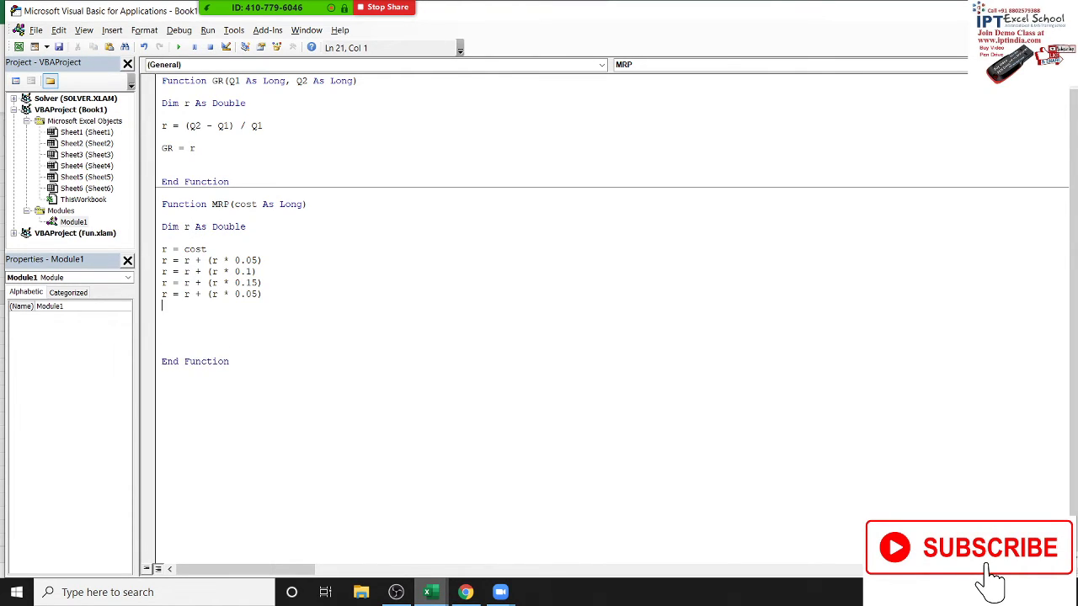
double_click(250, 294)
type("20")
Step: Finish the MRP function with the return line MRP = r
left_click(207, 318)
key("Return")
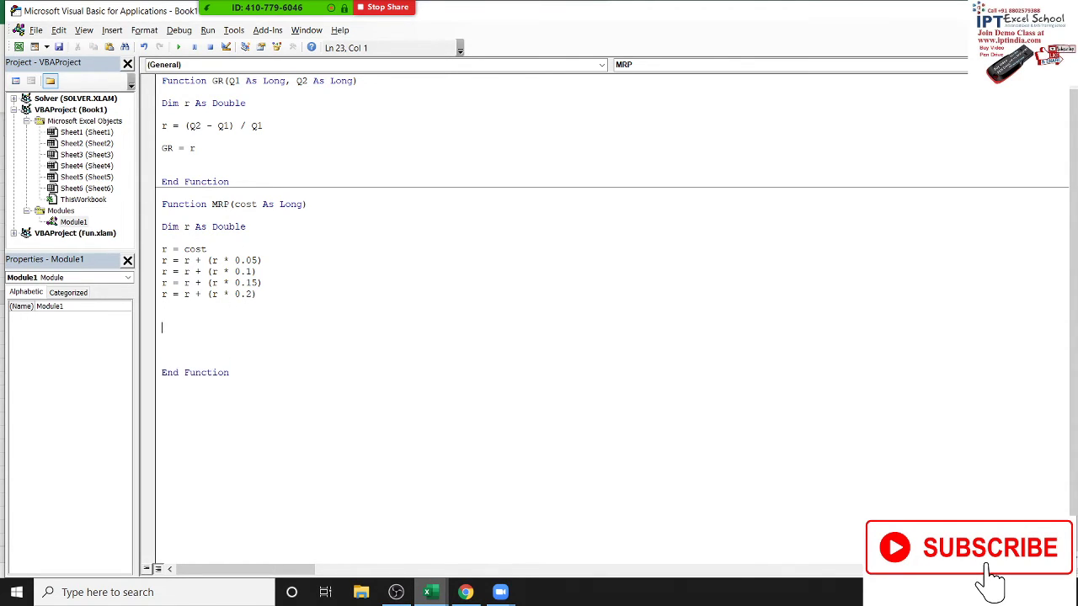
type("MRP")
type("=r")
key("Down")
key("Down")
Step: Test =mrp(B10) in B11, which returns 79.695, then go back to the VBA code
mouse_move(162, 205)
left_mouse_down()
mouse_move(165, 264)
mouse_move(190, 308)
mouse_move(160, 328)
left_mouse_up()
key("alt+F11")
type("=")
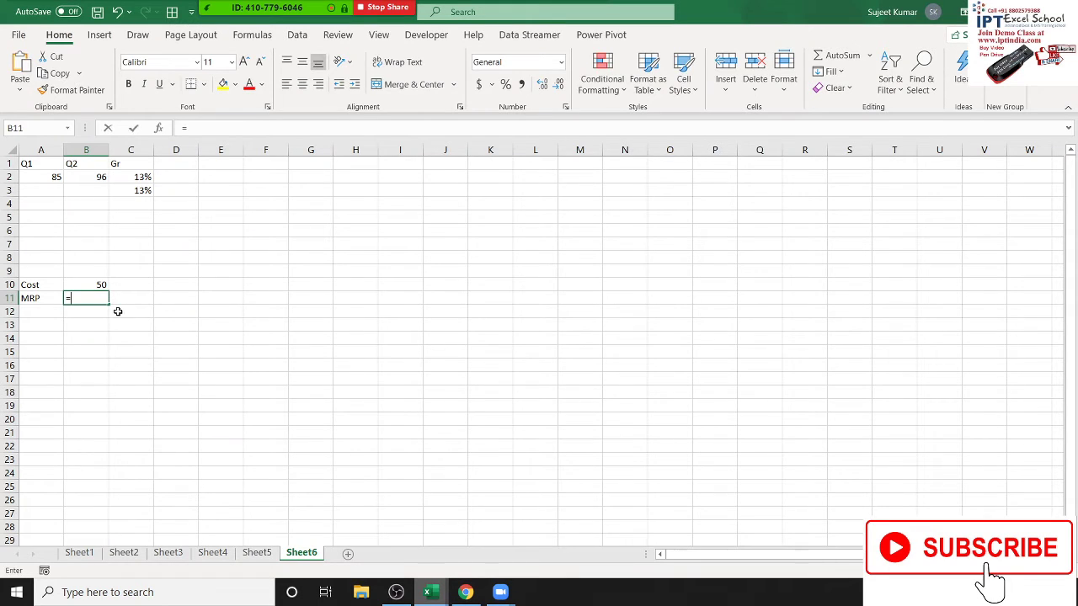
type("mrp(B10)")
key("Return")
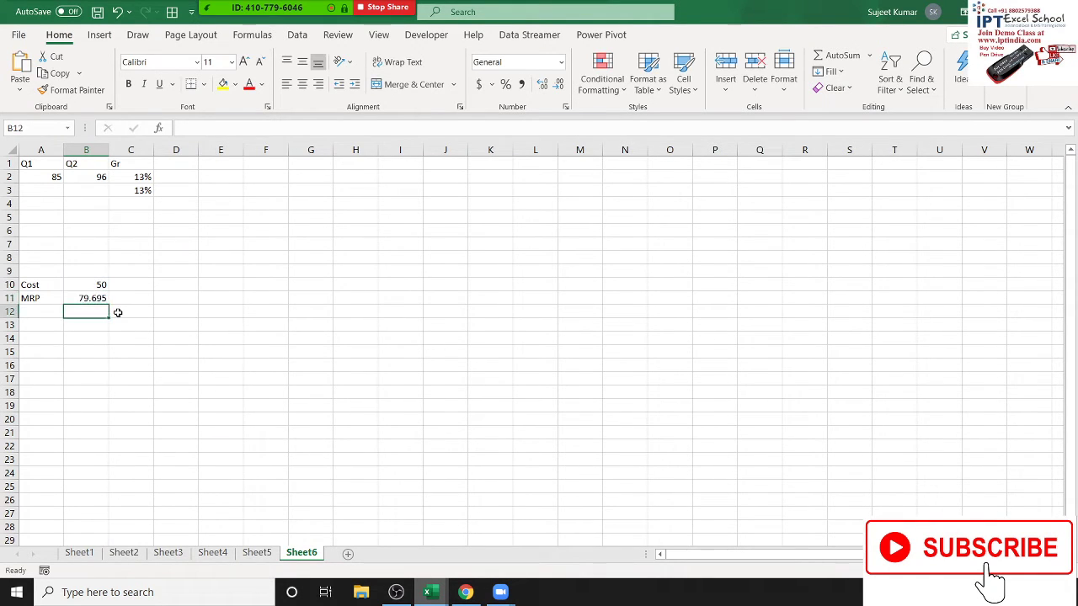
key("Up")
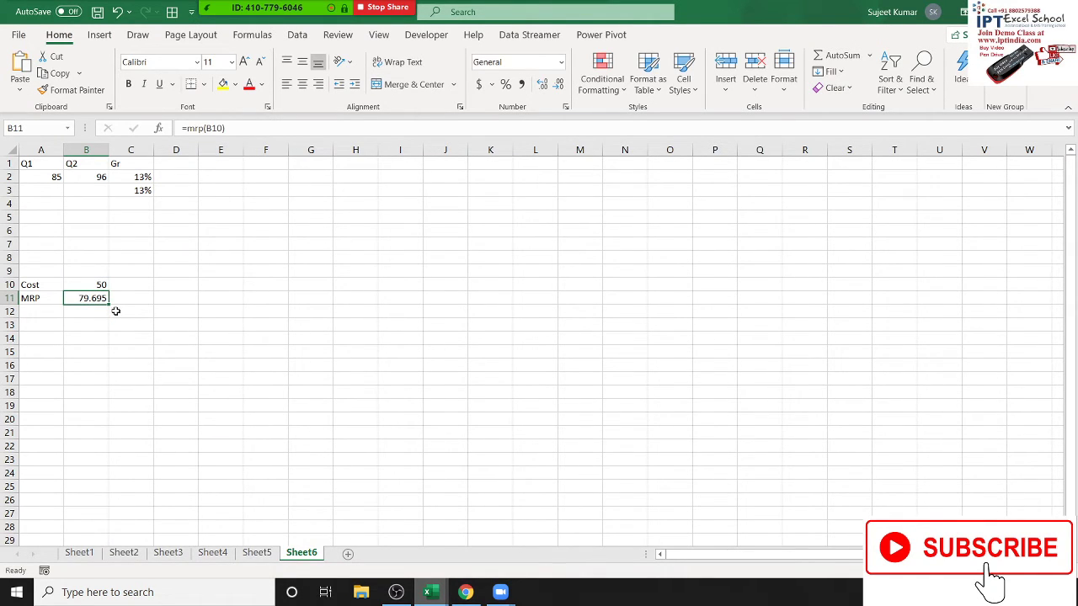
key("alt+F11")
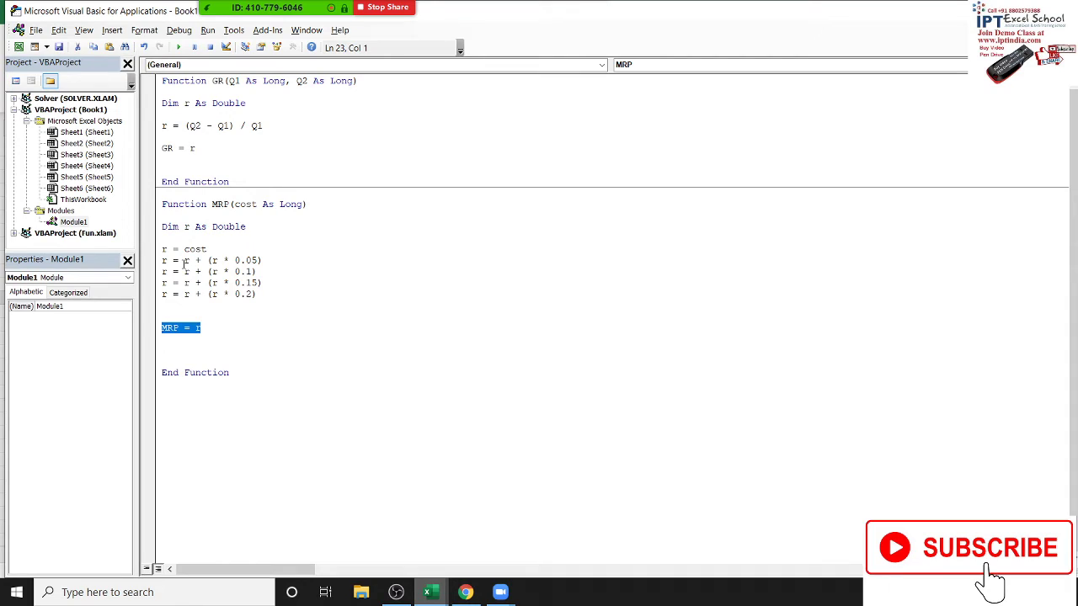
left_click(163, 260)
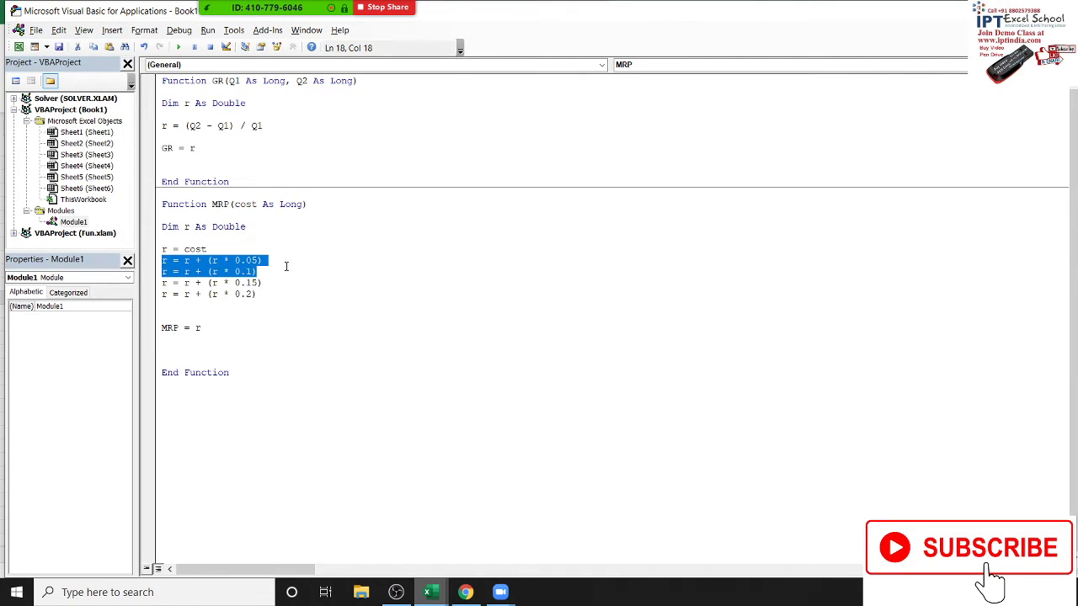
left_click_drag(164, 261, 284, 265)
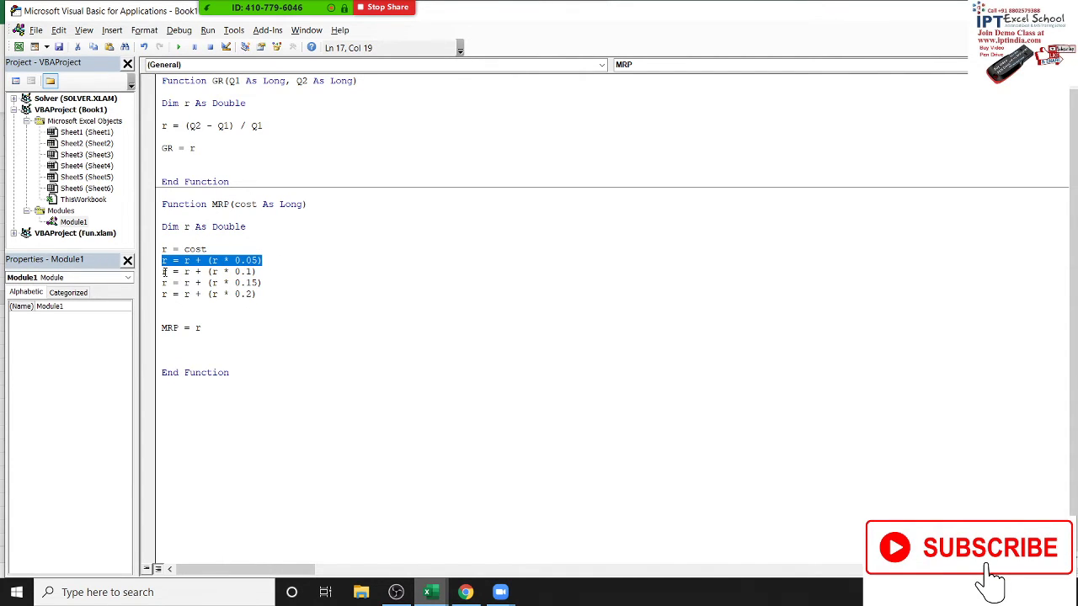
left_click_drag(163, 271, 258, 272)
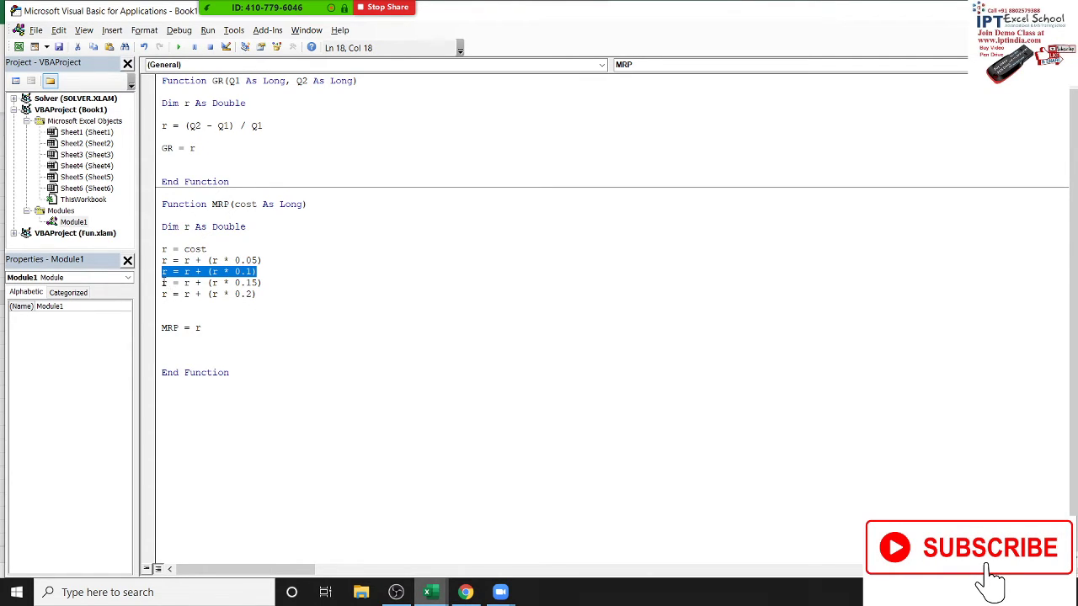
left_click(164, 283)
left_click_drag(165, 283, 263, 283)
left_click_drag(164, 283, 265, 283)
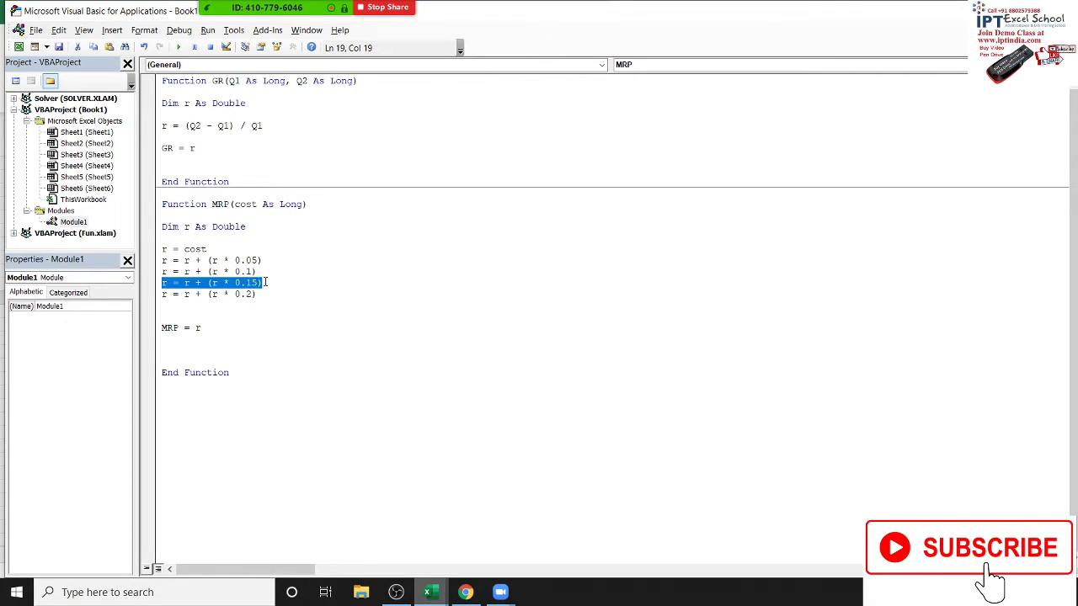
left_click_drag(164, 294, 257, 294)
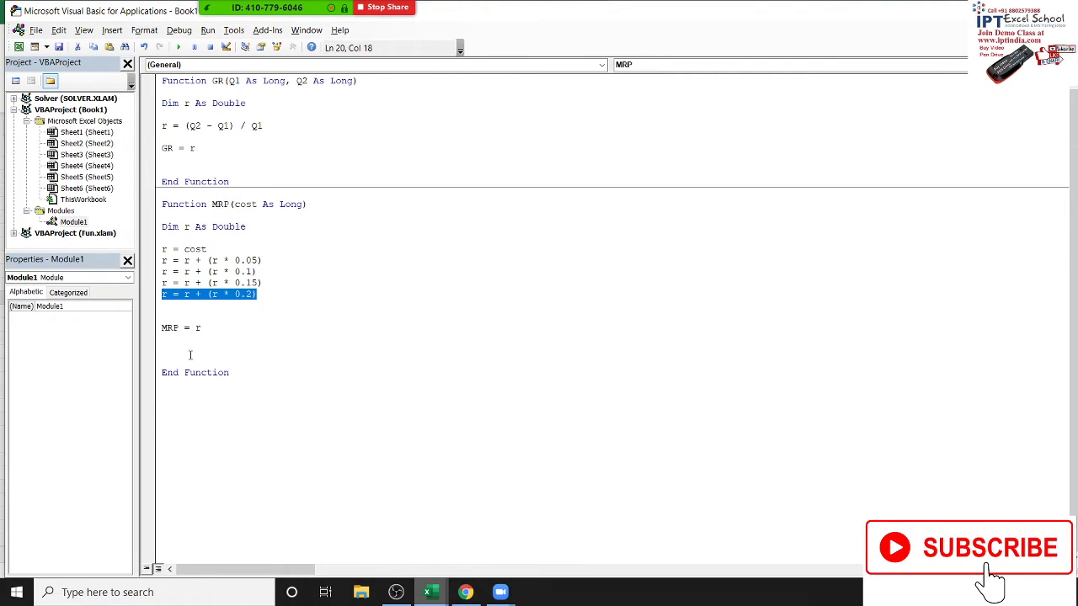
Step: On Sheet1, enter the heading Name in A1 and a first name in A2
left_click(212, 433)
key("alt+F11")
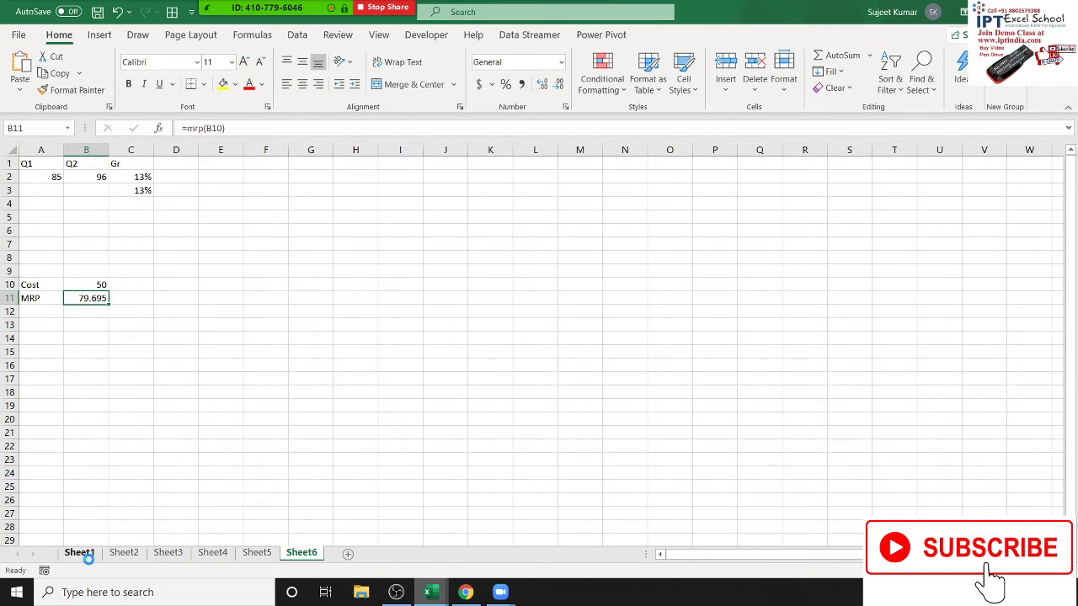
left_click(87, 556)
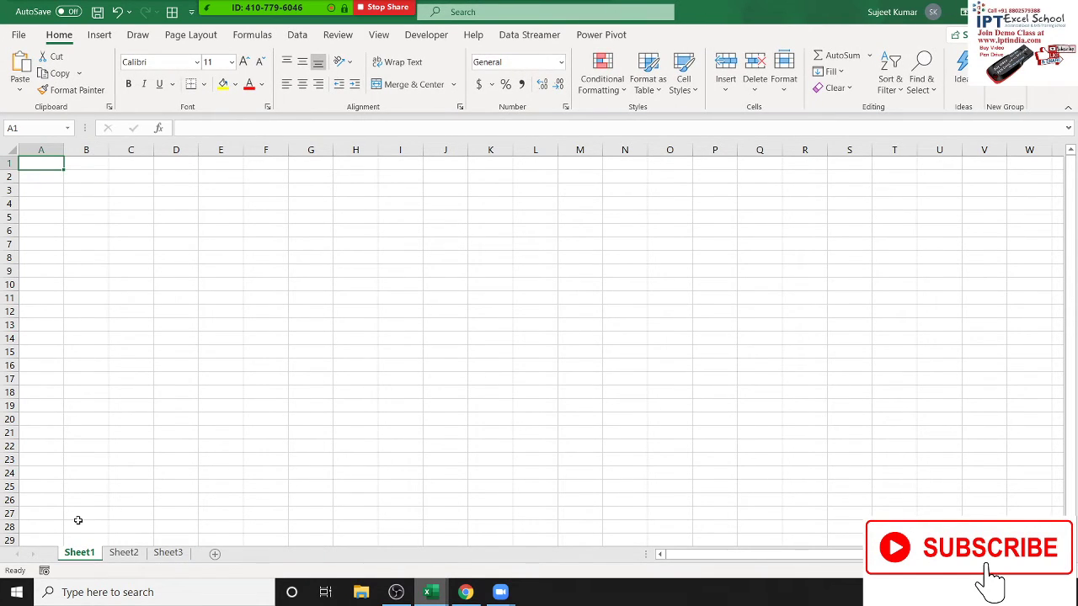
type("Name")
key("Return")
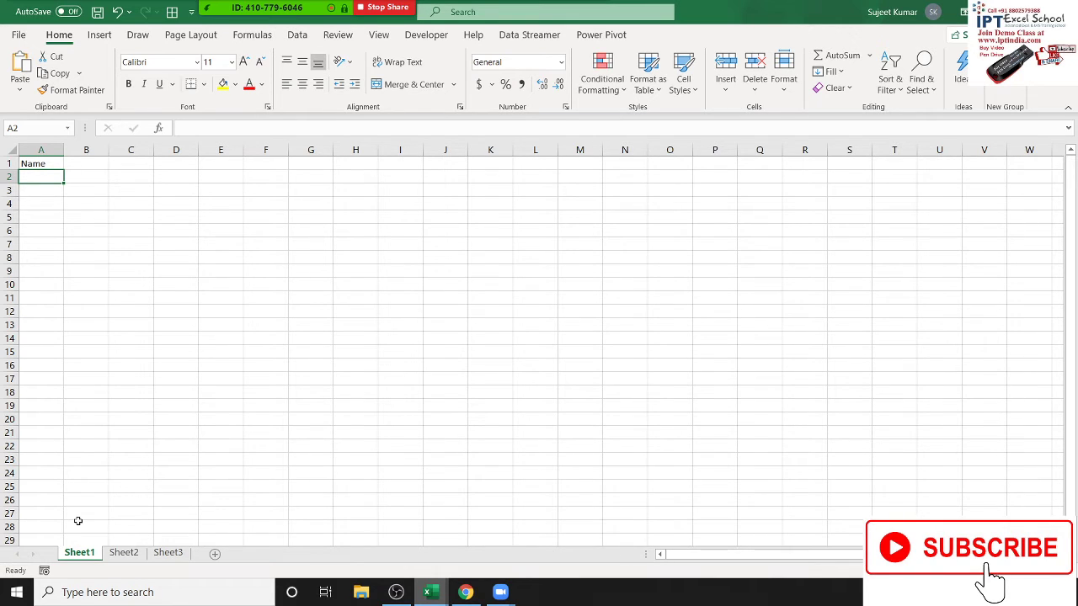
type("Puj")
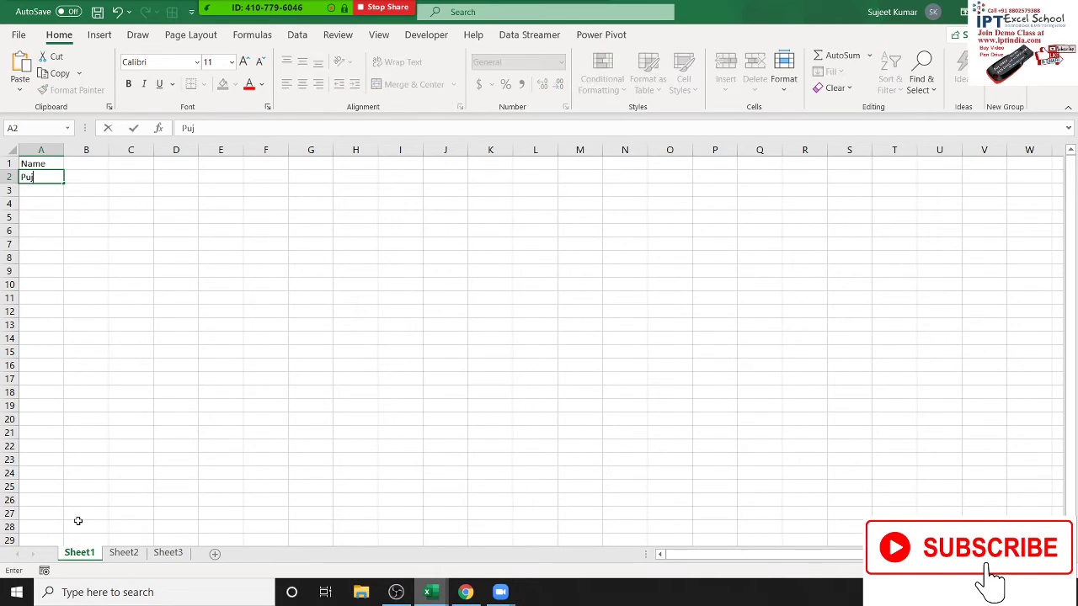
type("a")
key("Return")
Step: Fill the name list down to A13 and clear the extra entry in A14
left_click(58, 179)
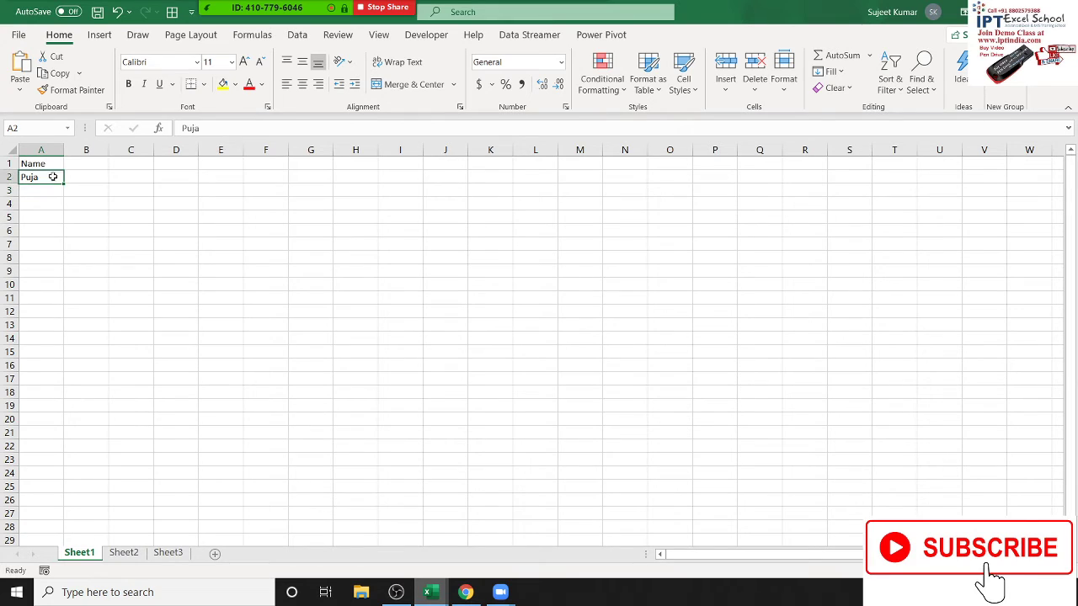
left_click_drag(59, 178, 60, 344)
left_click(45, 284)
left_click(54, 338)
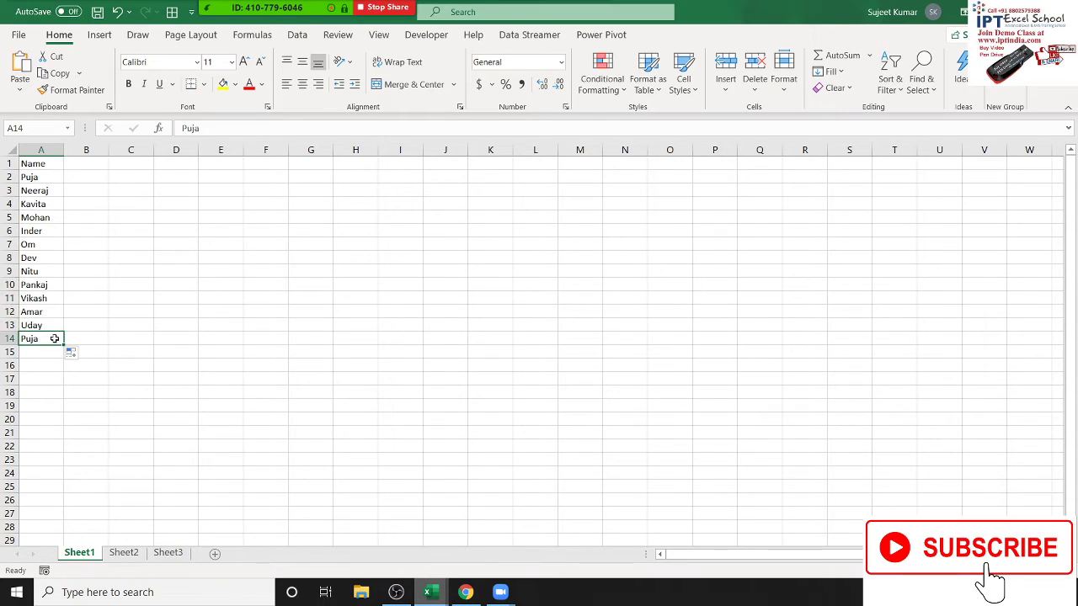
key("Delete")
key("Up")
key("Up")
key("Up")
key("Up")
key("Up")
Step: Add the heading Sales in B1
key("Right")
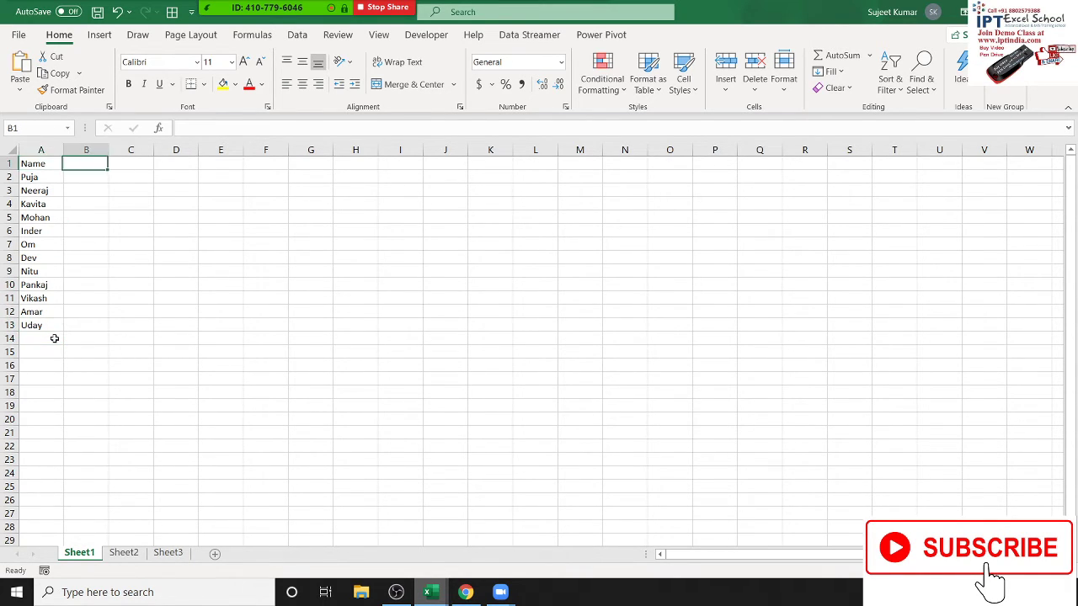
type("S")
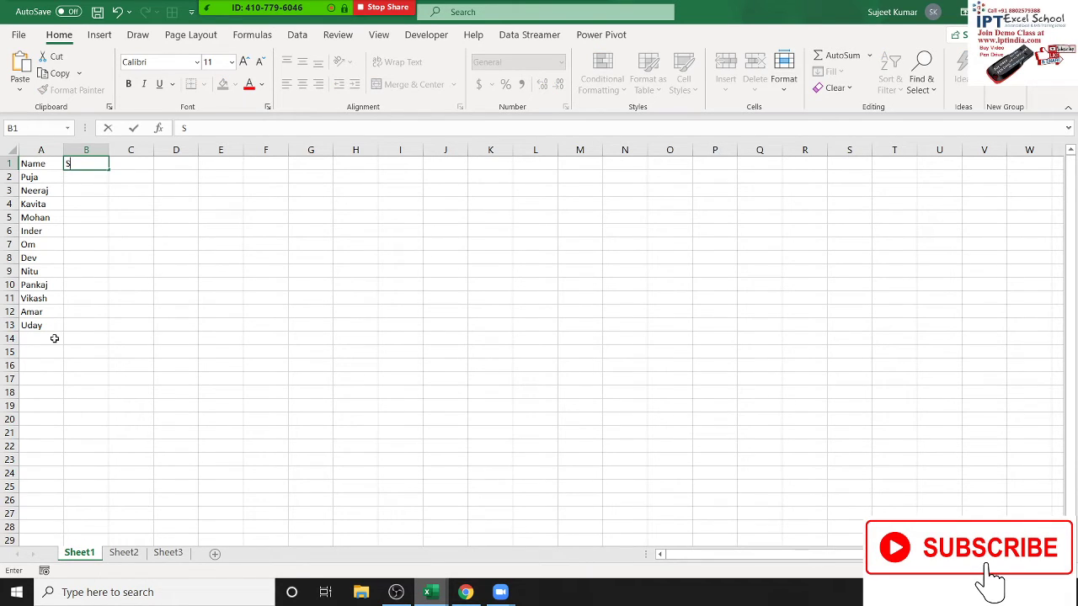
type("ales")
type("'")
key("BackSpace")
key("Return")
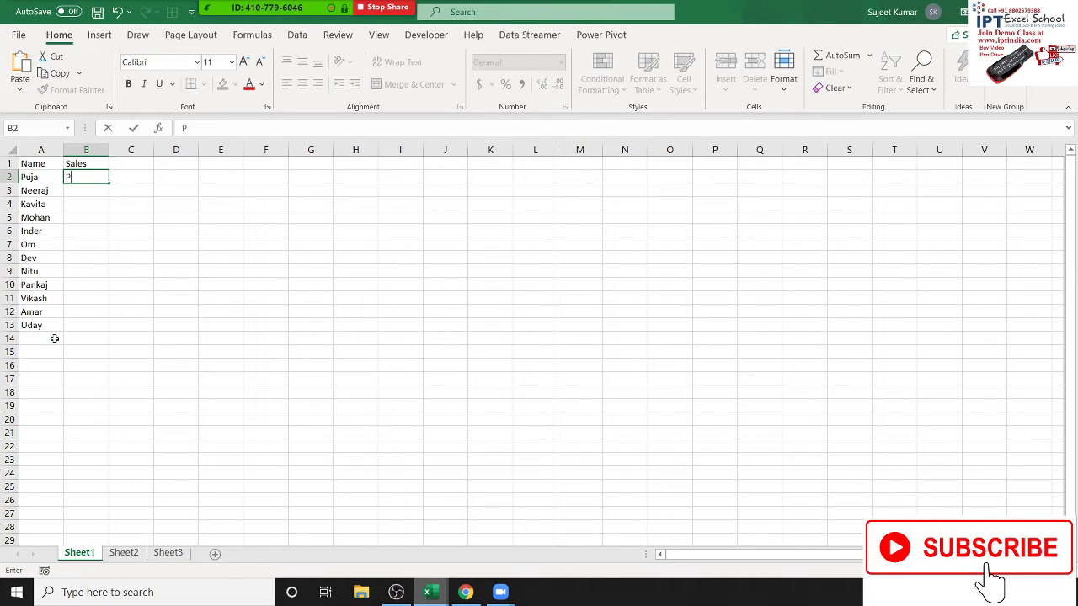
Step: Enter =RANDBETWEEN(10,90) in B2 and fill it down through B13
type("=ra")
key("Down")
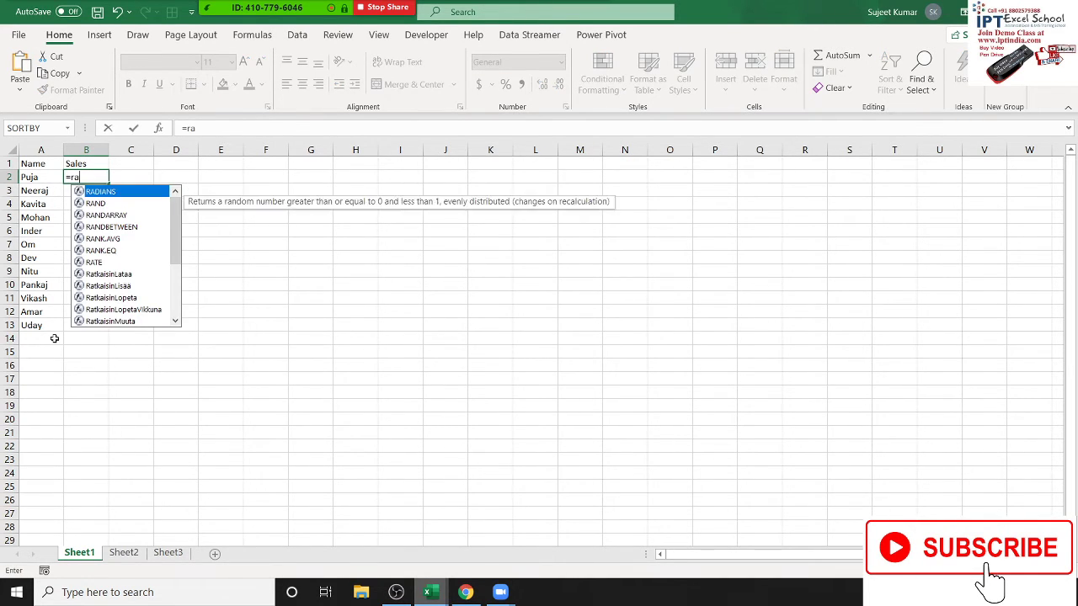
key("Down")
key("Down")
key("Tab")
type("10")
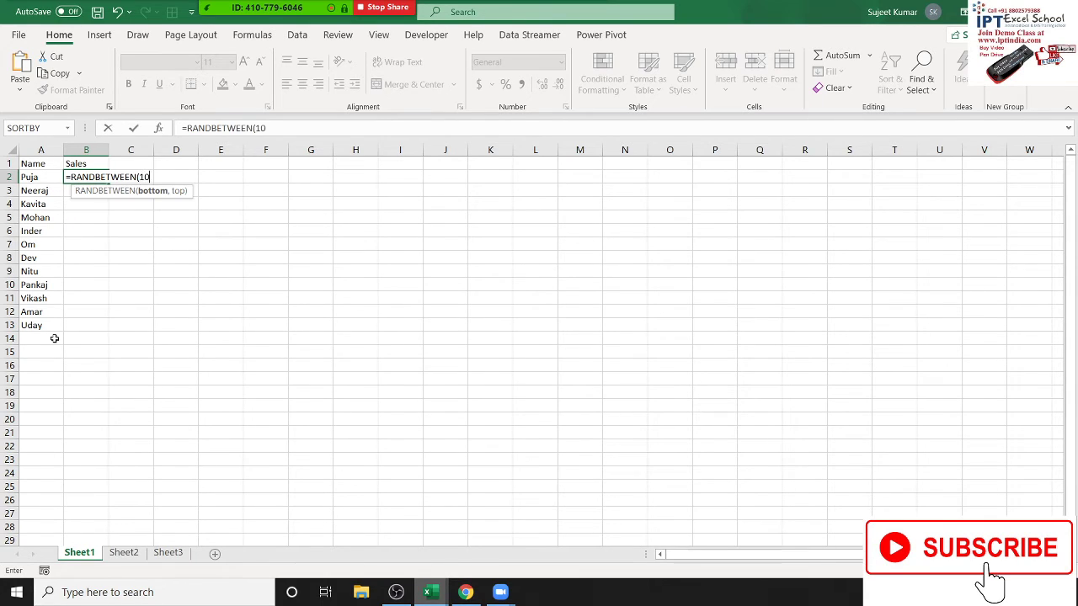
type(",9")
key("Left")
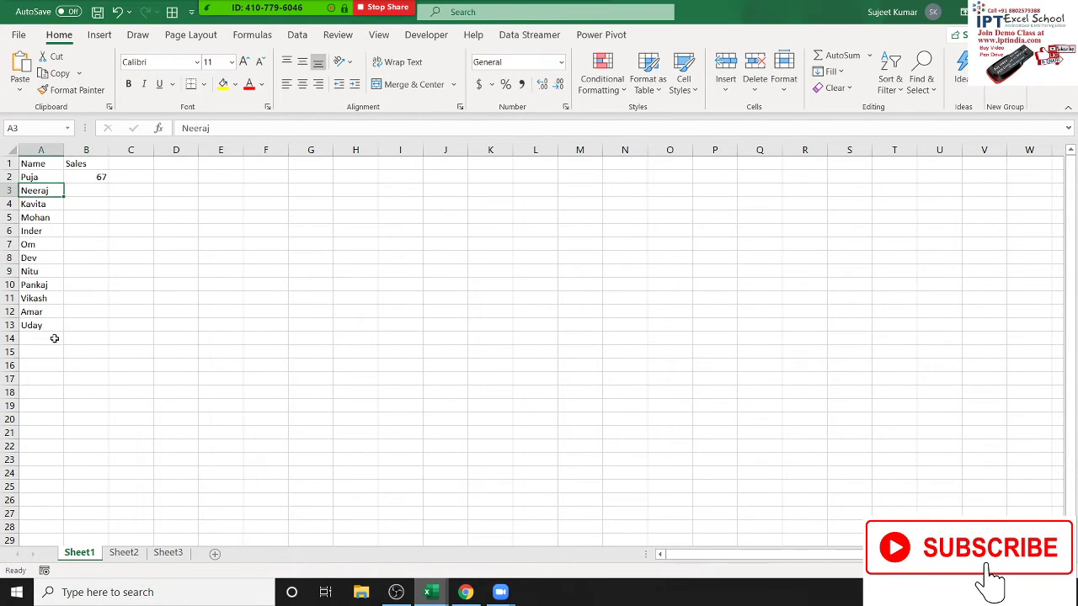
key("ctrl+Down")
key("Right")
key("ctrl+shift+Up")
type("=RANDBETWEEN(10,90)")
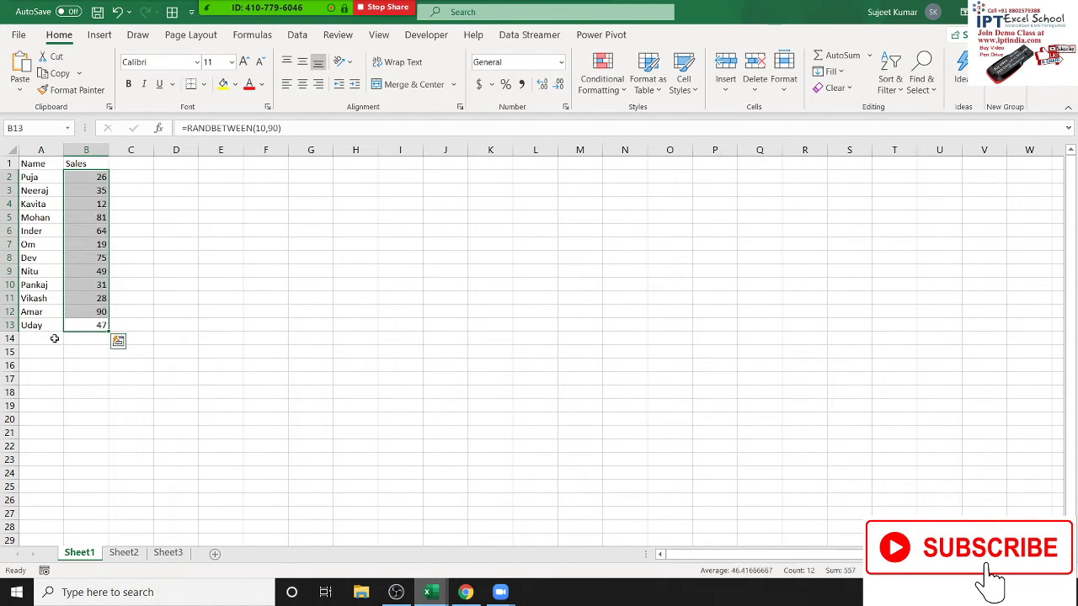
Step: Copy the A1:B13 table into Sheet2, Sheet3, and new sheets Sheet4 and Sheet5
left_click_drag(34, 166, 80, 323)
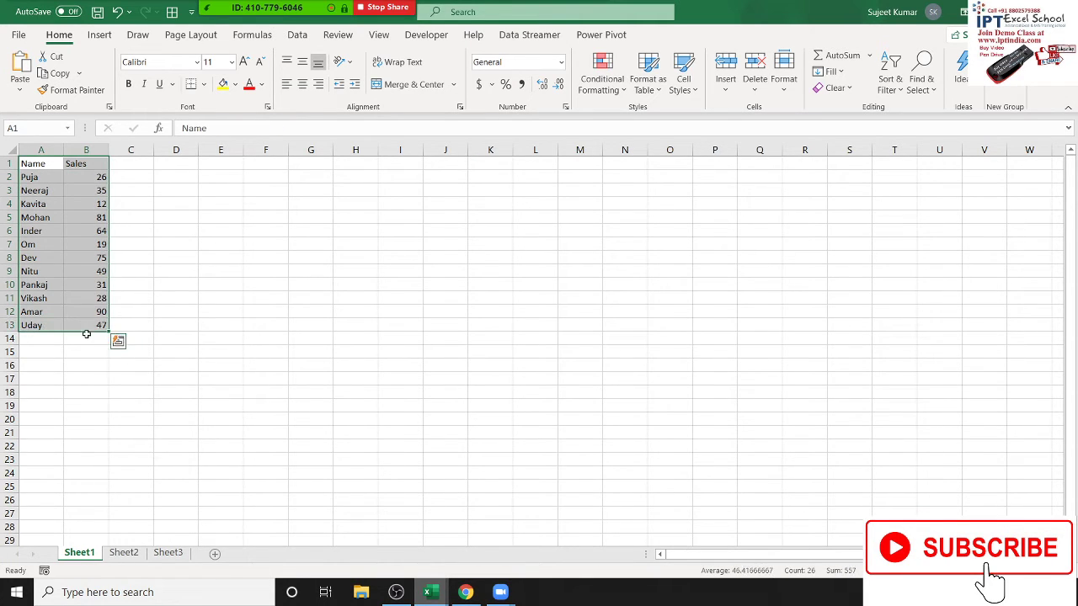
key("ctrl+c")
left_click(123, 554)
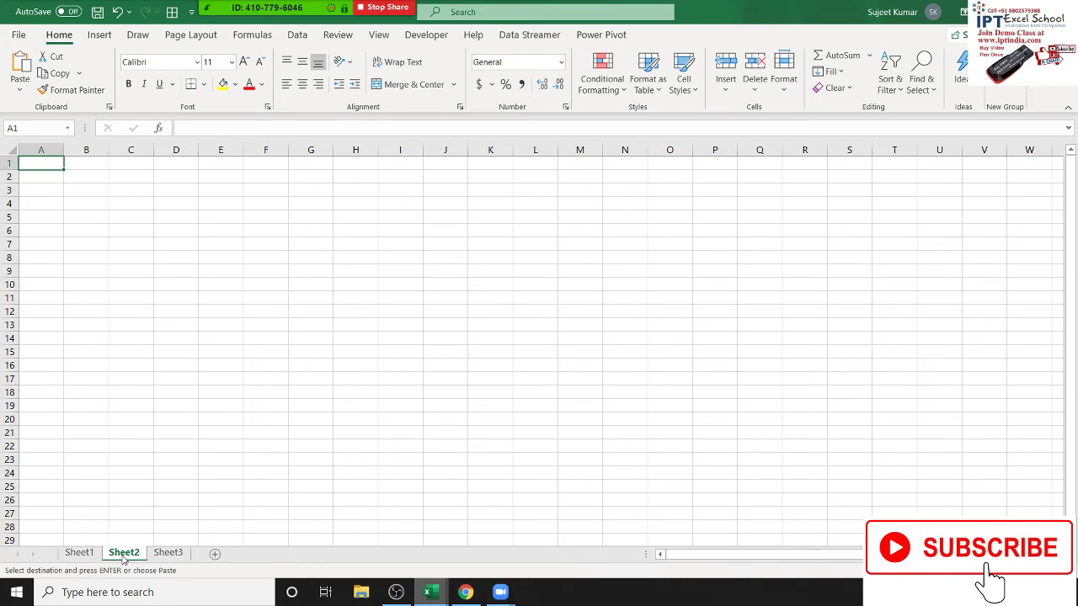
key("ctrl+v")
left_click(169, 554)
key("ctrl+v")
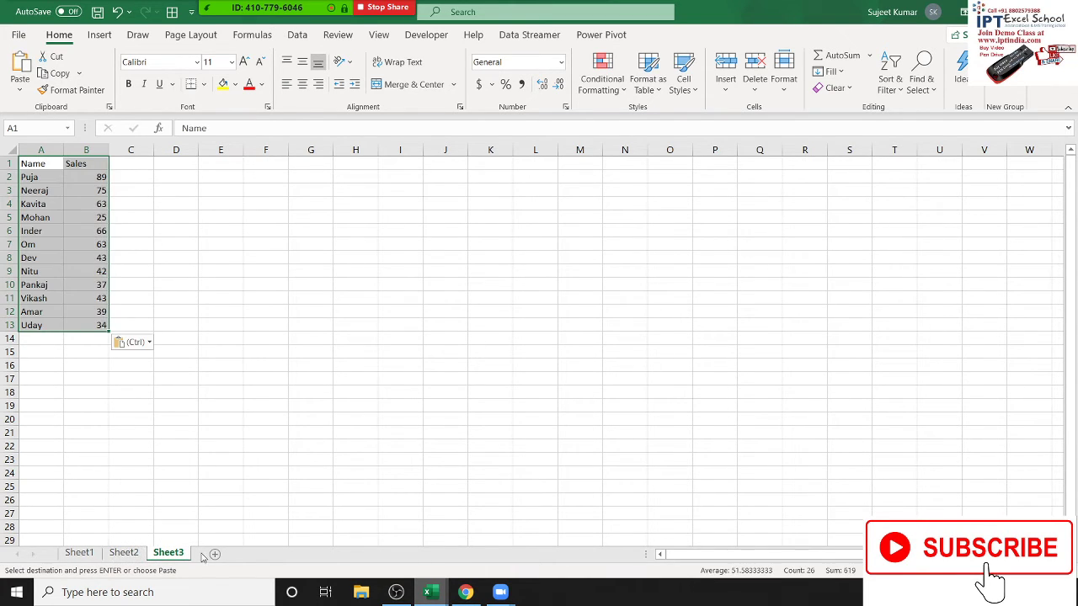
left_click(215, 555)
key("ctrl+v")
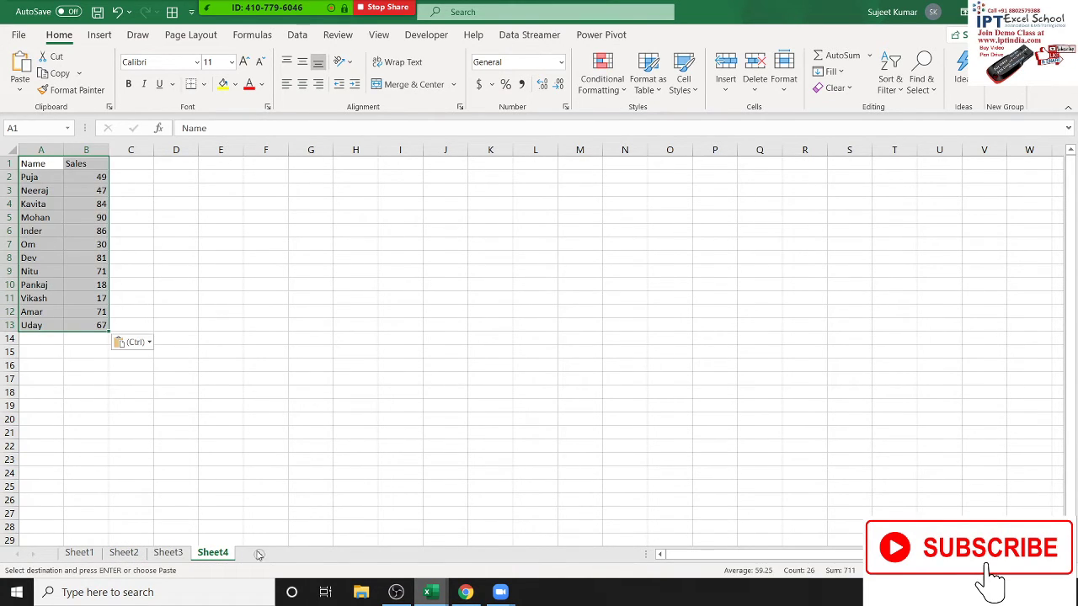
left_click(259, 554)
key("ctrl+v")
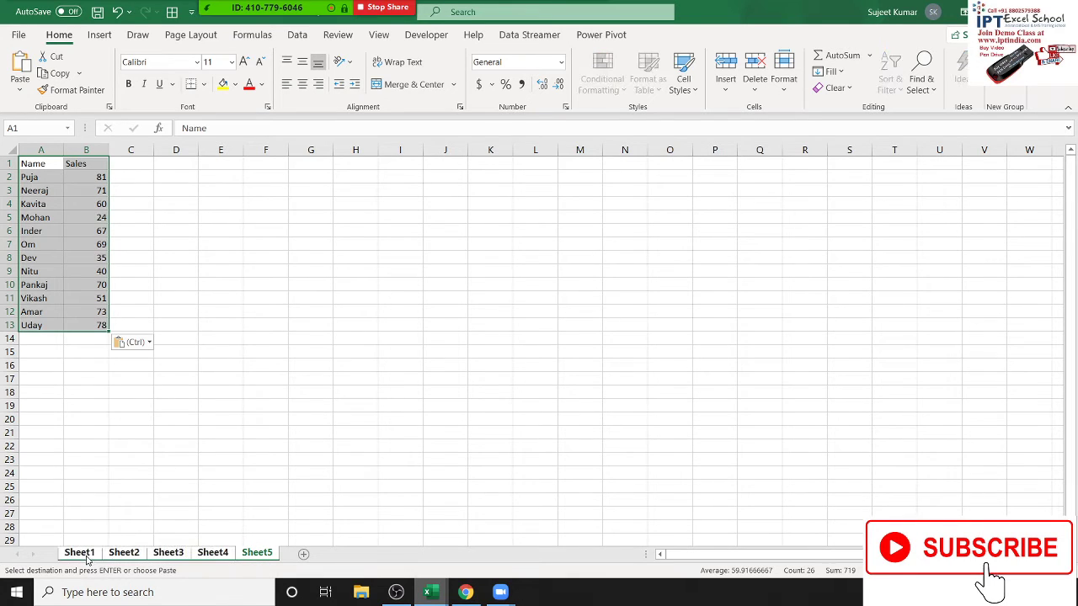
Step: Convert Sheet5's table to fixed values, compare it with Sheet4, and add blank Sheet6
key("ctrl+c")
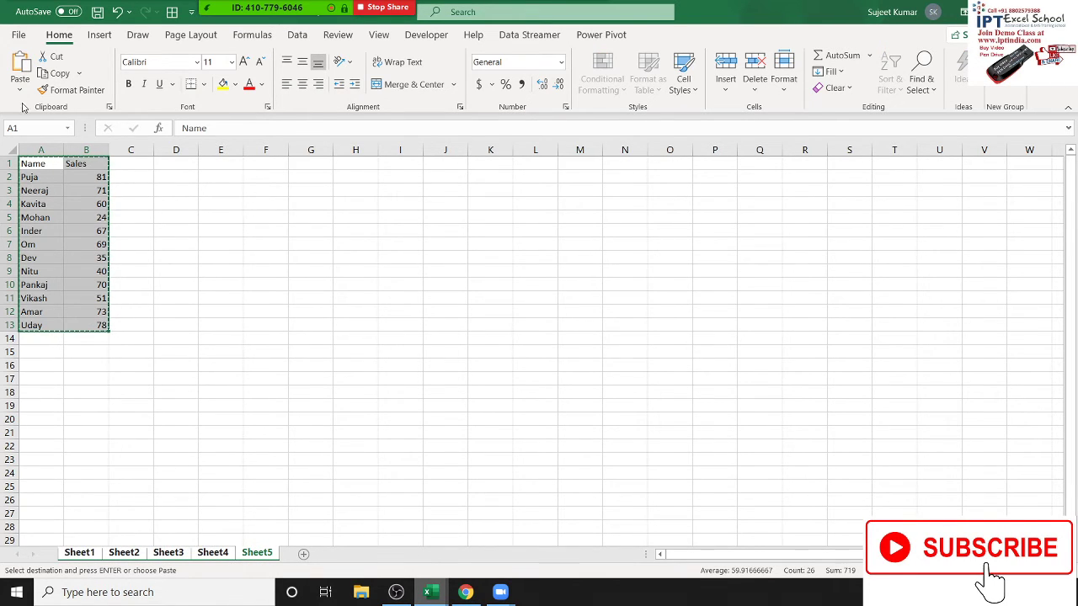
left_click(19, 88)
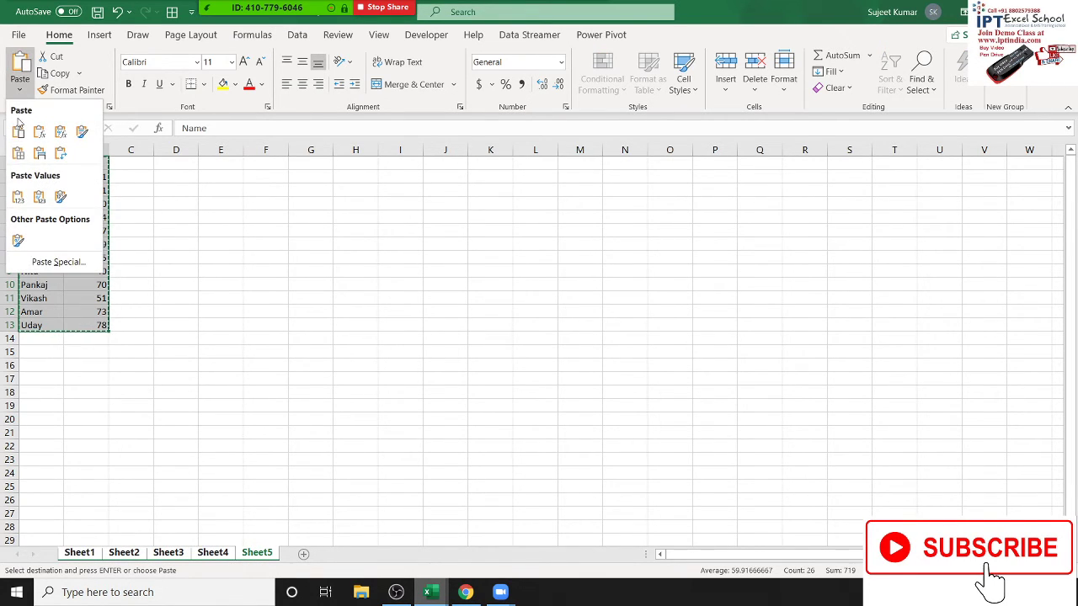
left_click(18, 198)
left_click(42, 257)
left_click(207, 554)
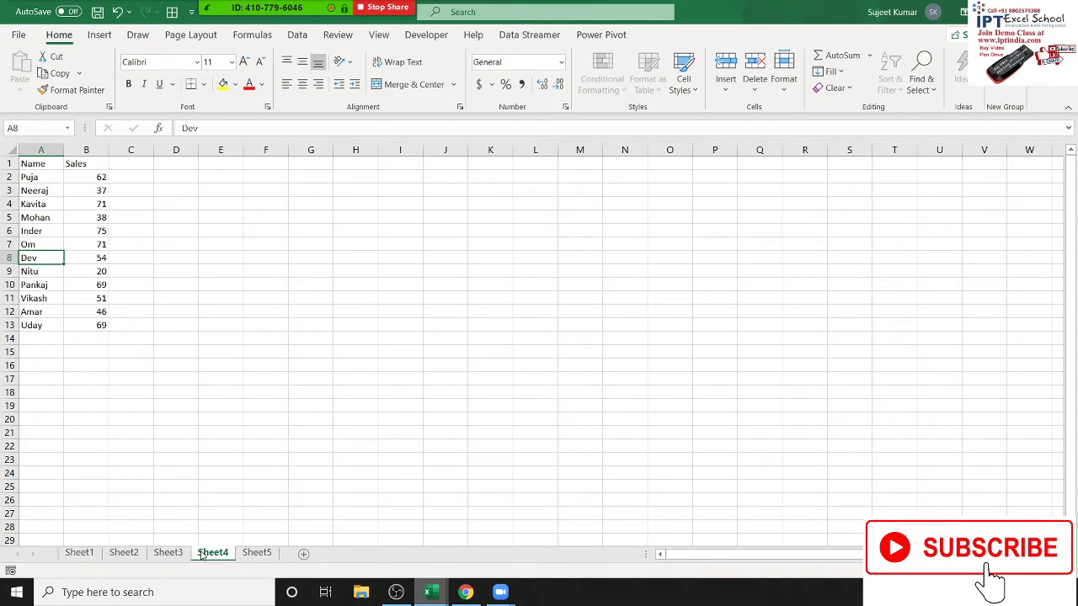
left_click(257, 554)
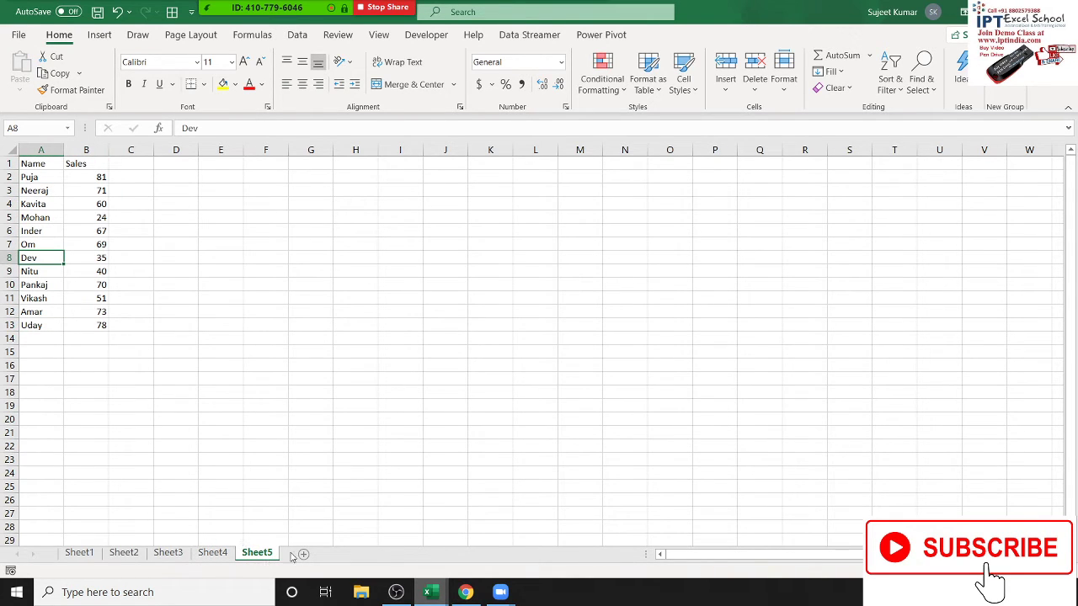
left_click(304, 554)
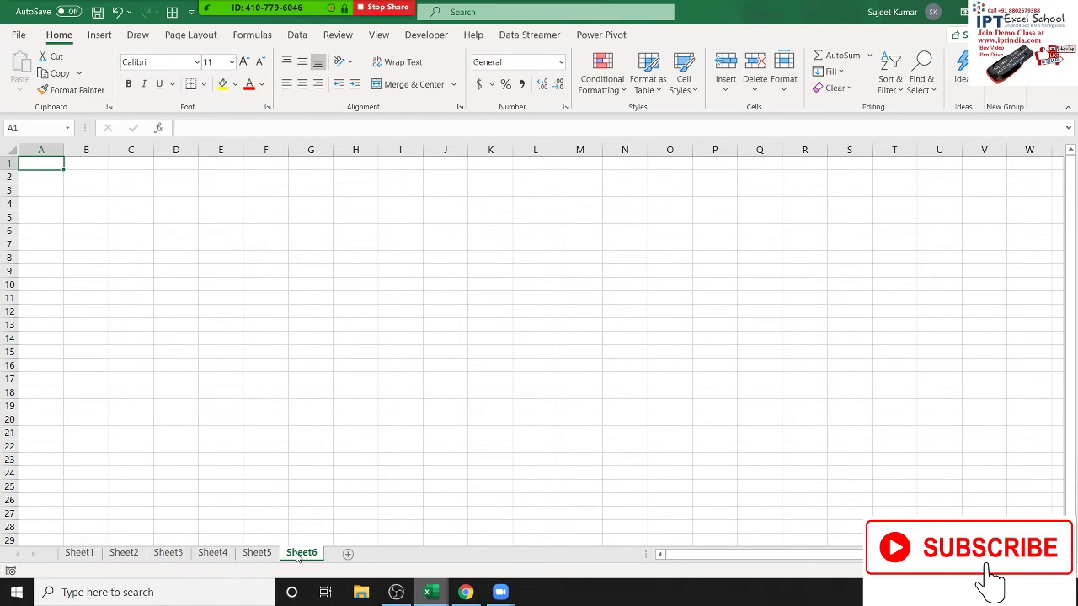
Step: Copy the Name column A1:A13 from Sheet1 into Sheet6 column A
left_click(94, 559)
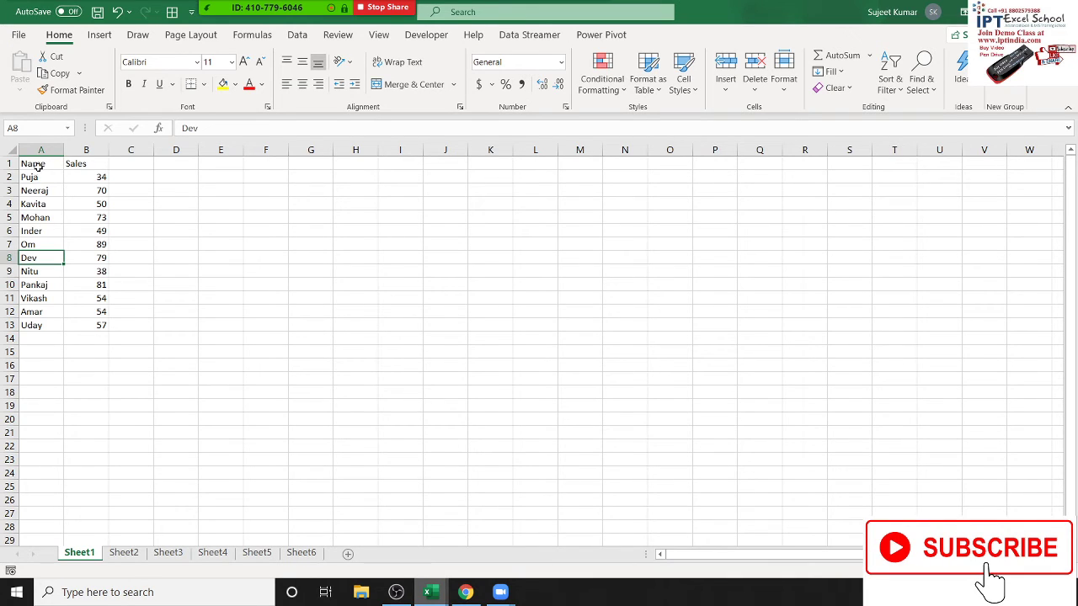
left_click_drag(36, 163, 47, 329)
key("ctrl+c")
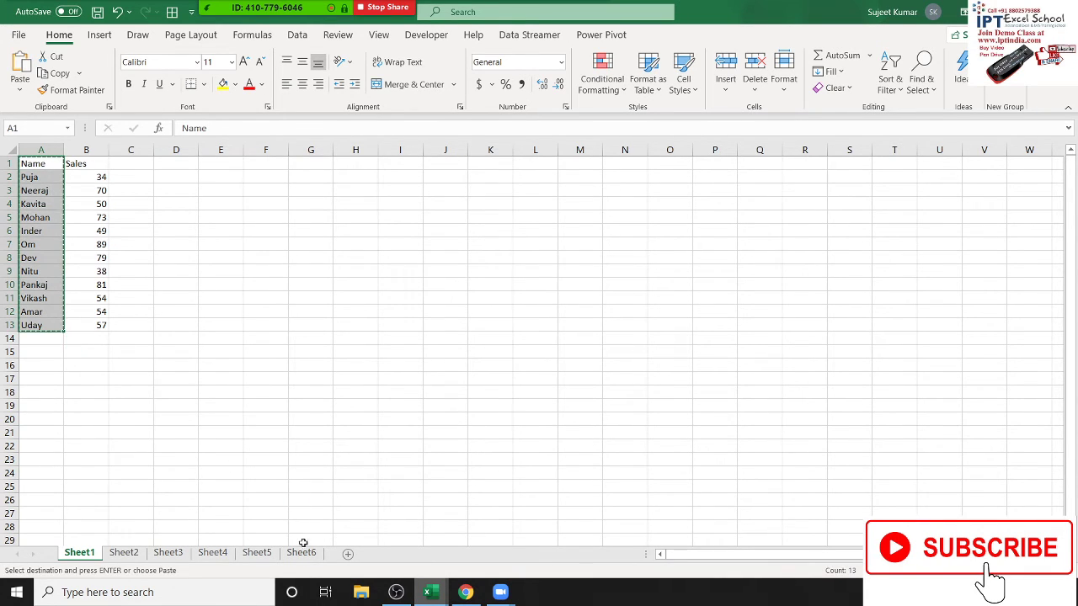
left_click(301, 552)
key("ctrl+v")
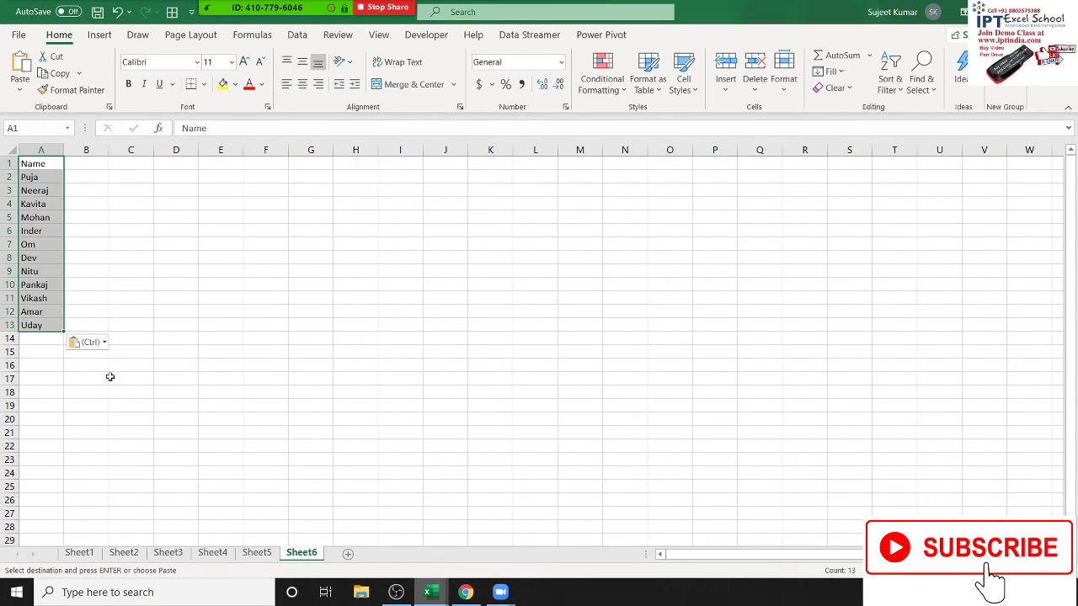
Step: Copy the Sales header from Sheet2's B1 into Sheet6's B1
left_click(124, 554)
left_click(91, 166)
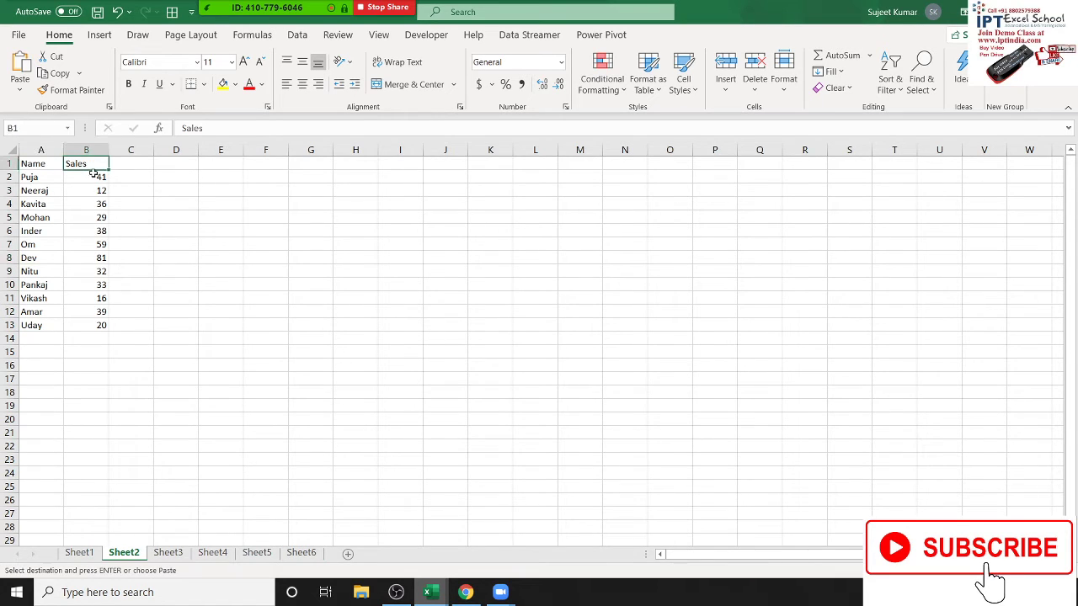
key("ctrl+c")
left_click(301, 553)
left_click(90, 162)
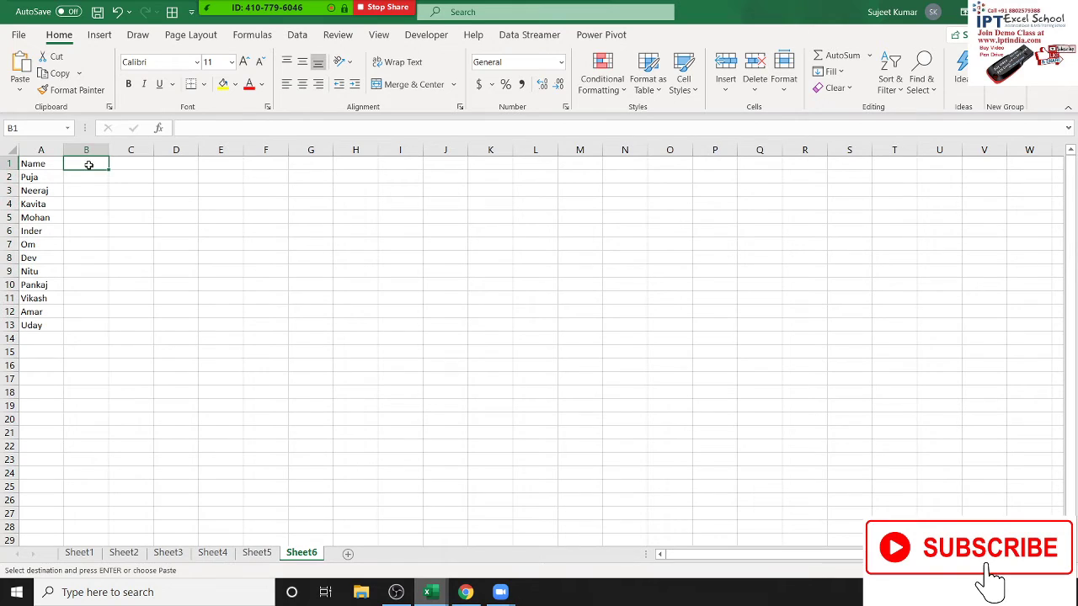
key("ctrl+v")
left_click(85, 182)
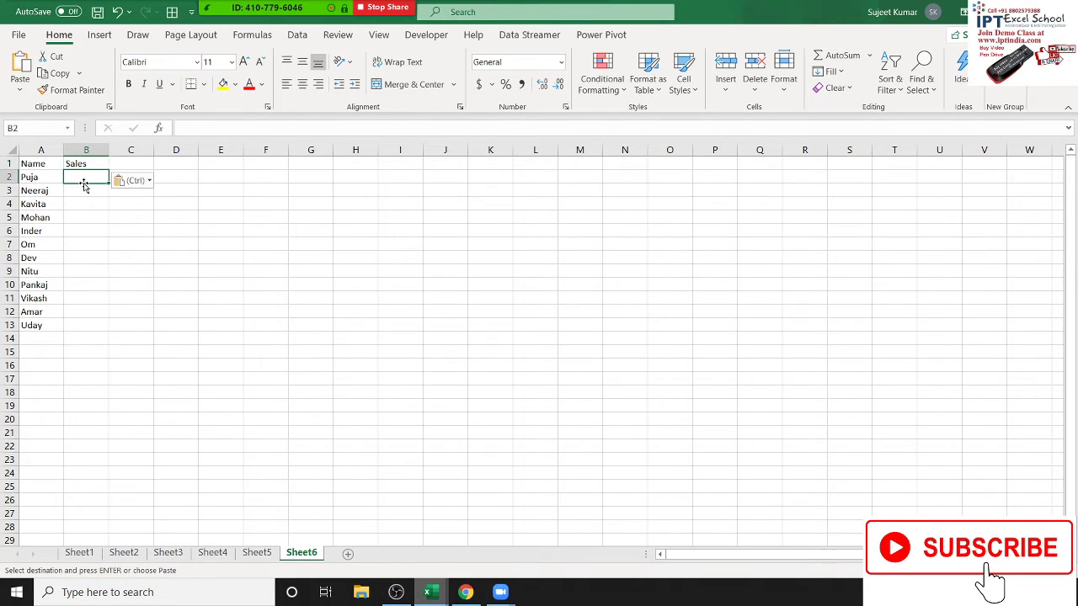
Step: Enter =VLOOKUP(A2,Sheet1!A1:B13,2,0) in B2 on Sheet6
type("=")
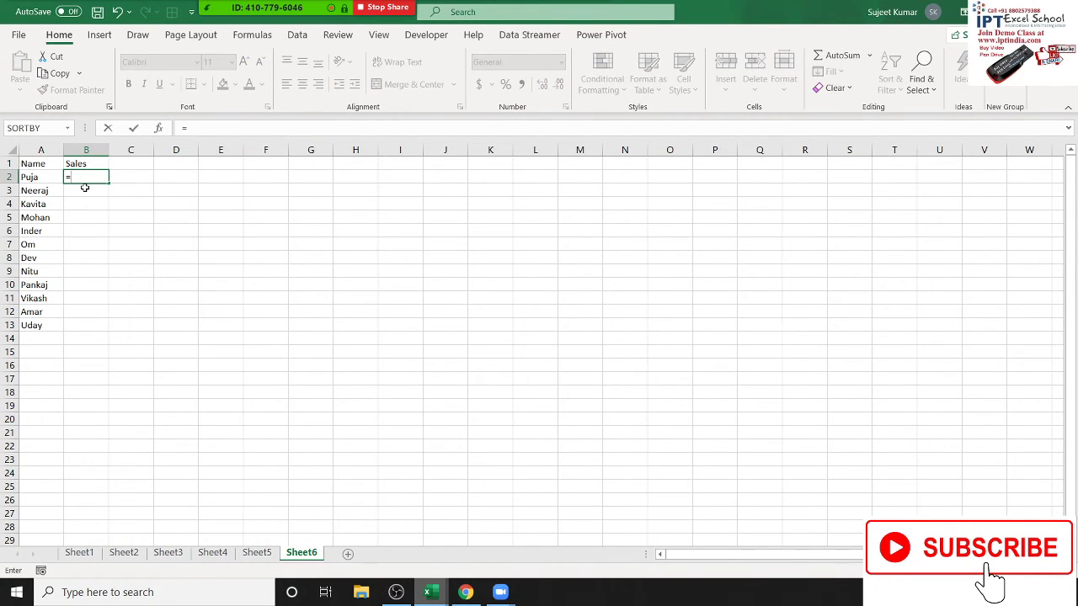
type("vl")
double_click(82, 192)
key("Left")
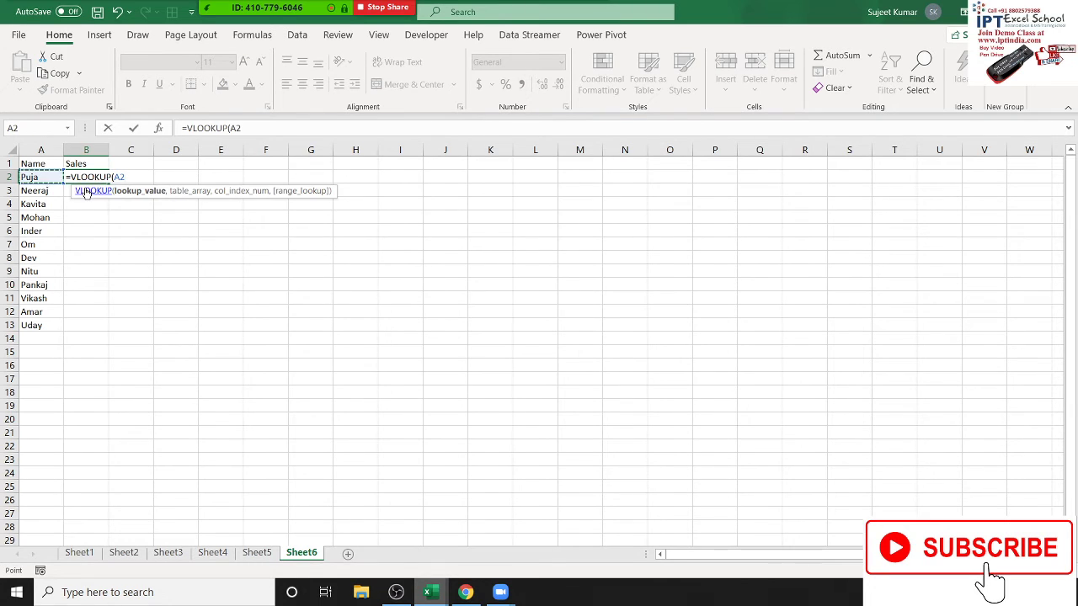
type(",")
left_click(79, 553)
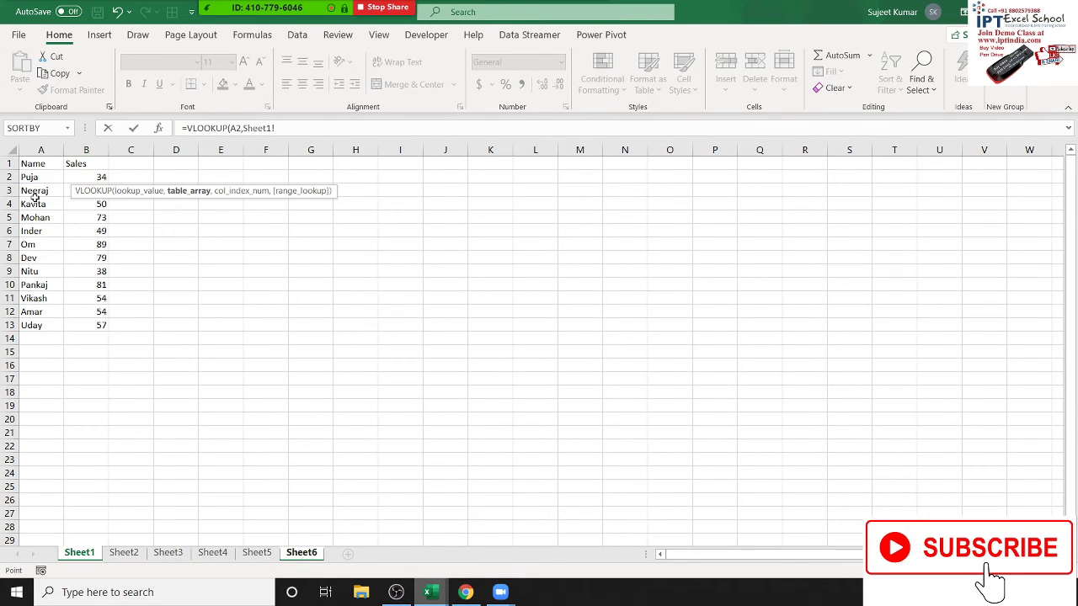
mouse_move(40, 164)
left_mouse_down()
mouse_move(92, 286)
mouse_move(97, 324)
left_mouse_up()
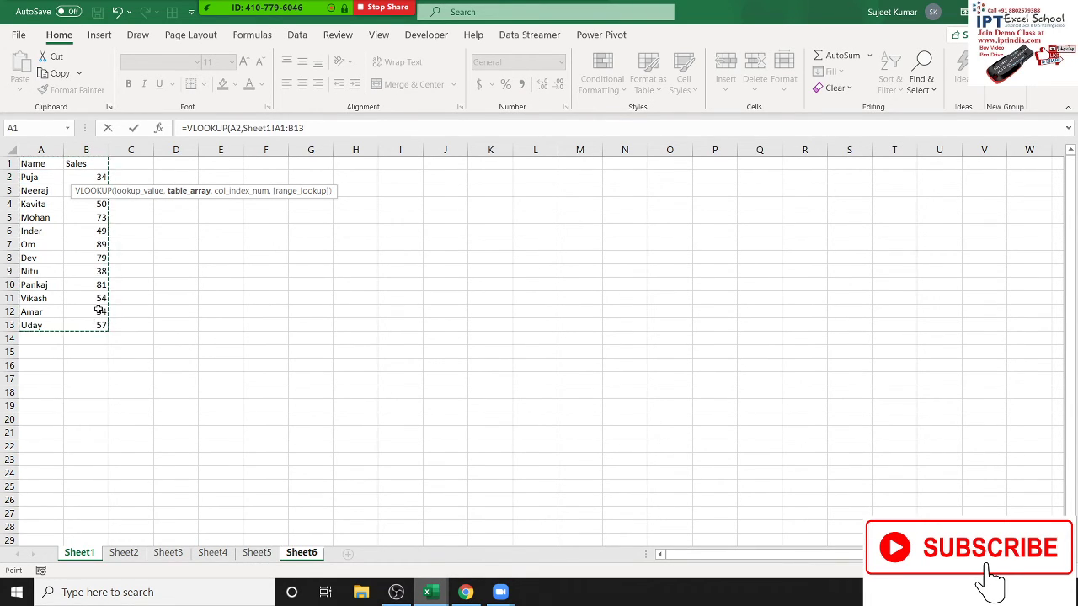
type(",2,")
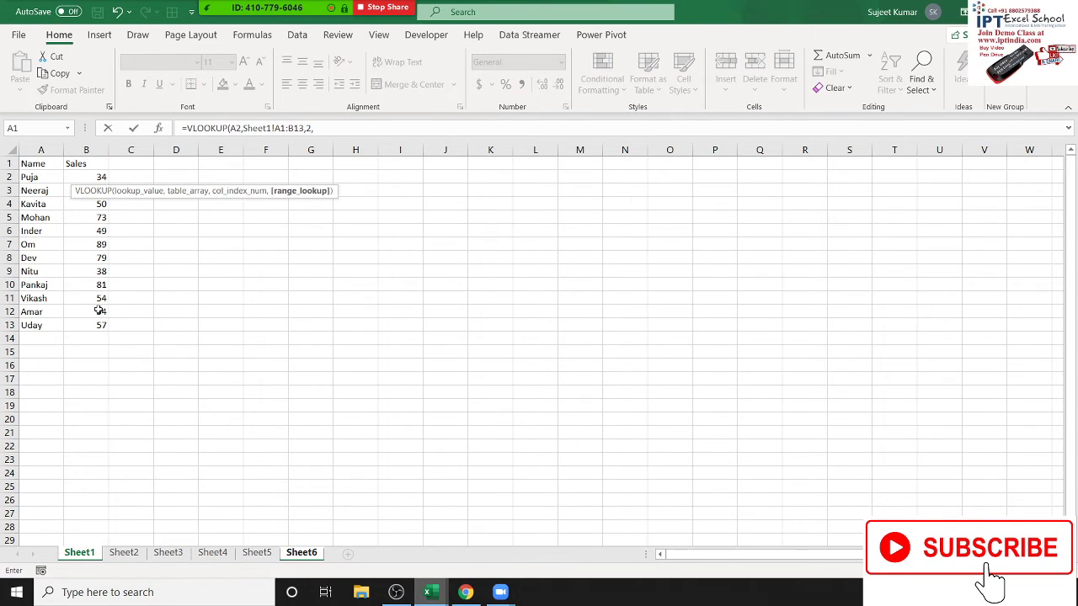
type("0)")
key("Return")
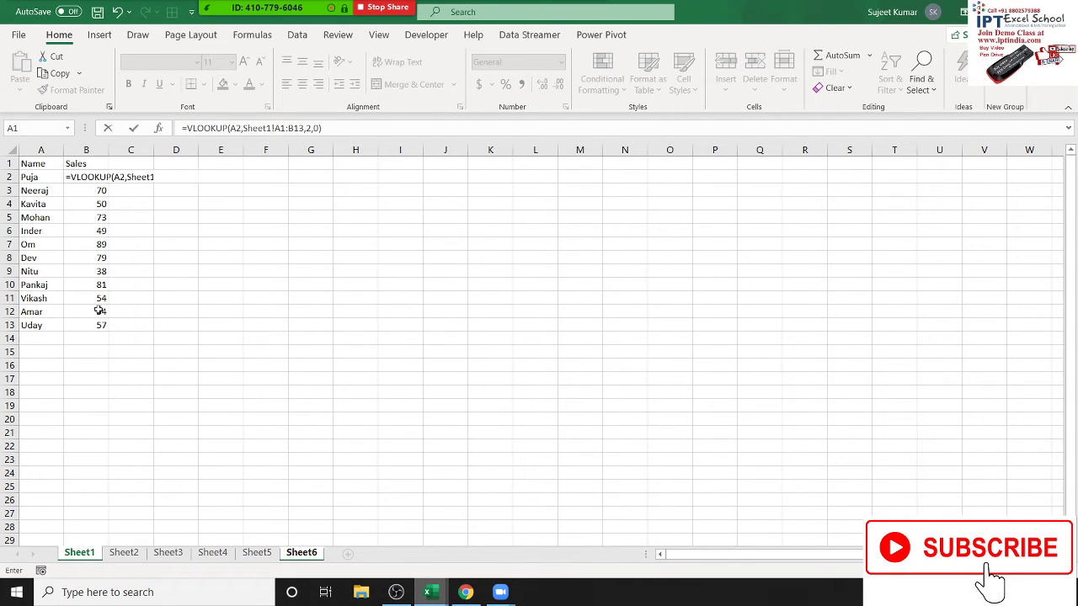
key("Up")
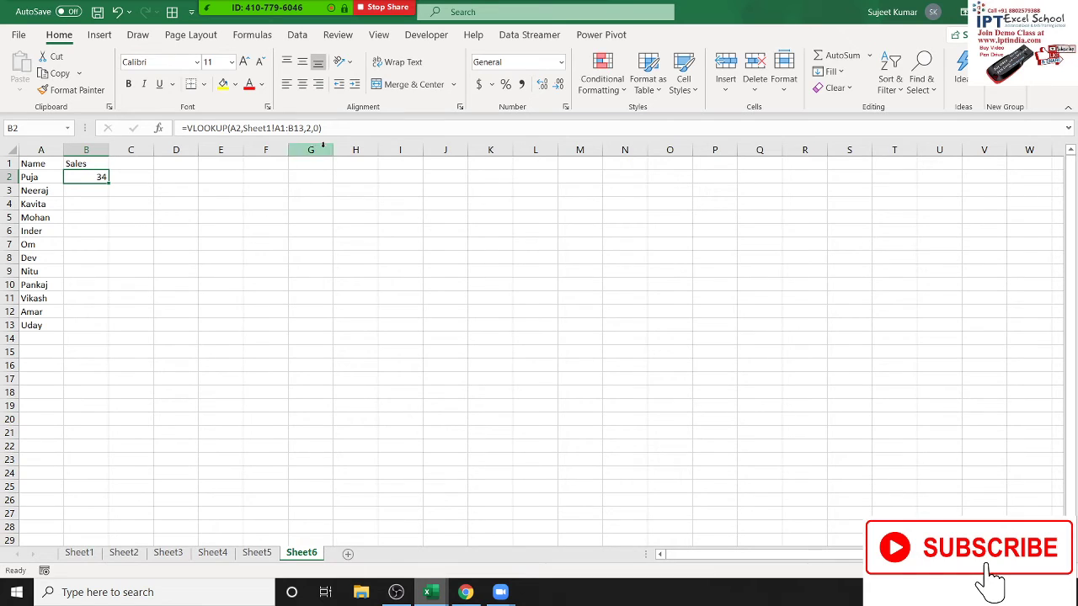
Step: Extend B2 with +VLOOKUP(A2,Sheet2!A:B,2,0), see 75, then clear B2
left_click(333, 129)
type("+")
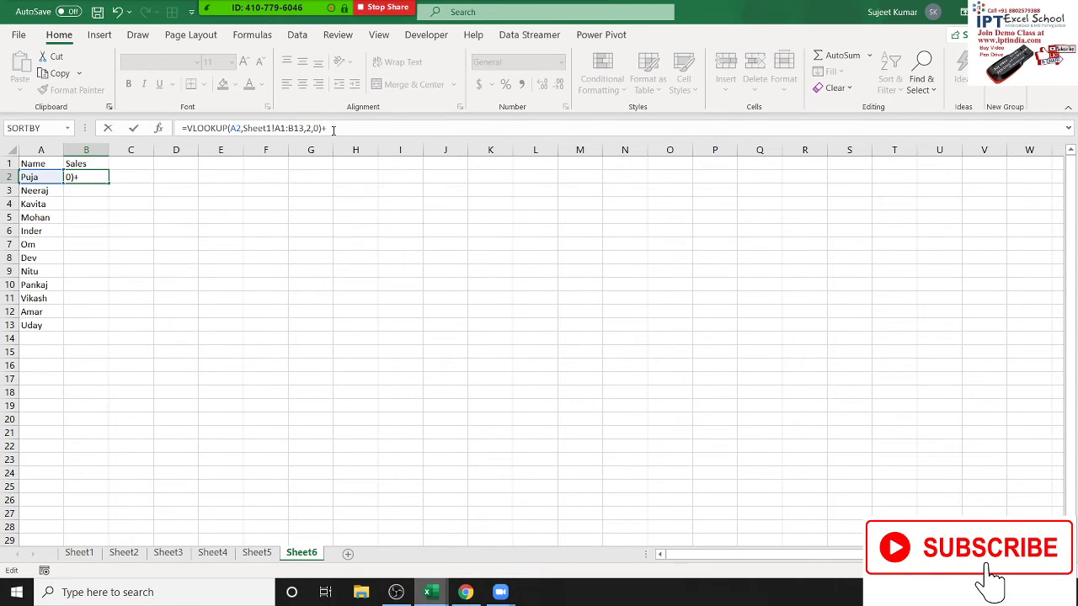
type("vlookup")
key("Tab")
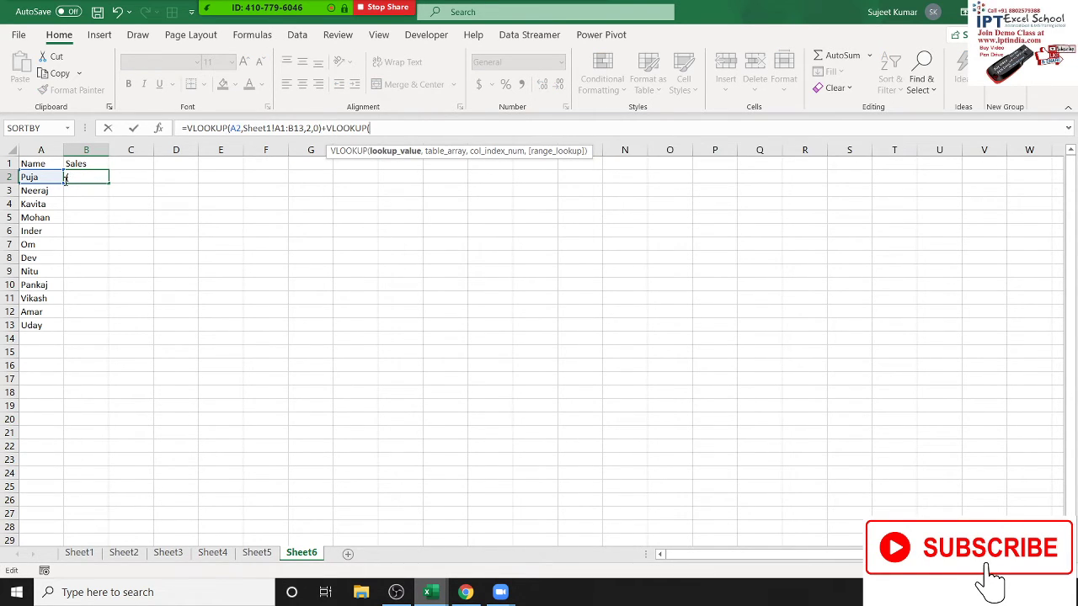
left_click(34, 178)
type(",")
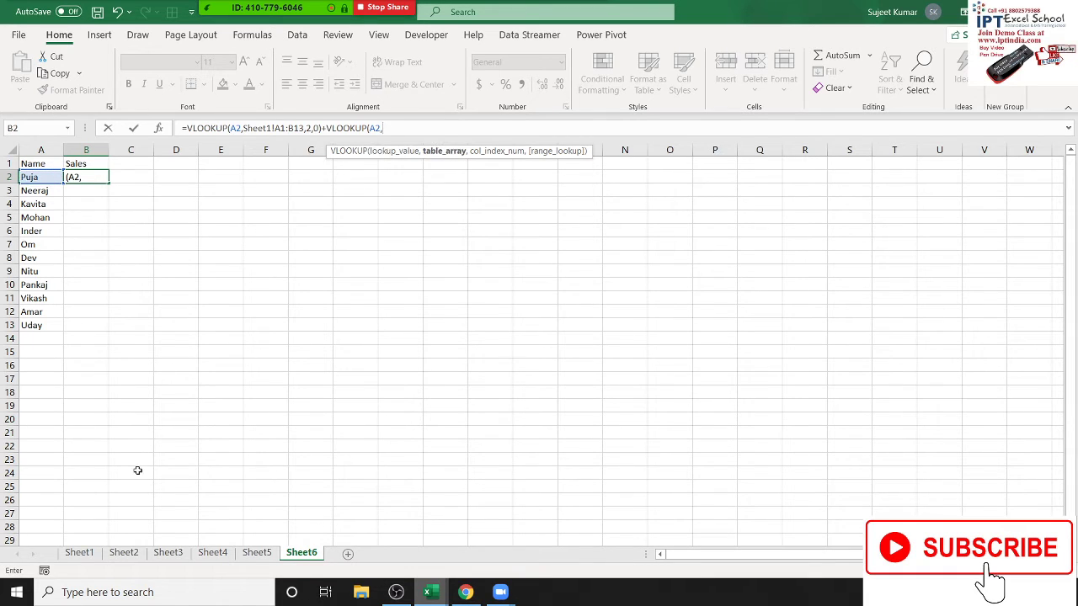
left_click(124, 553)
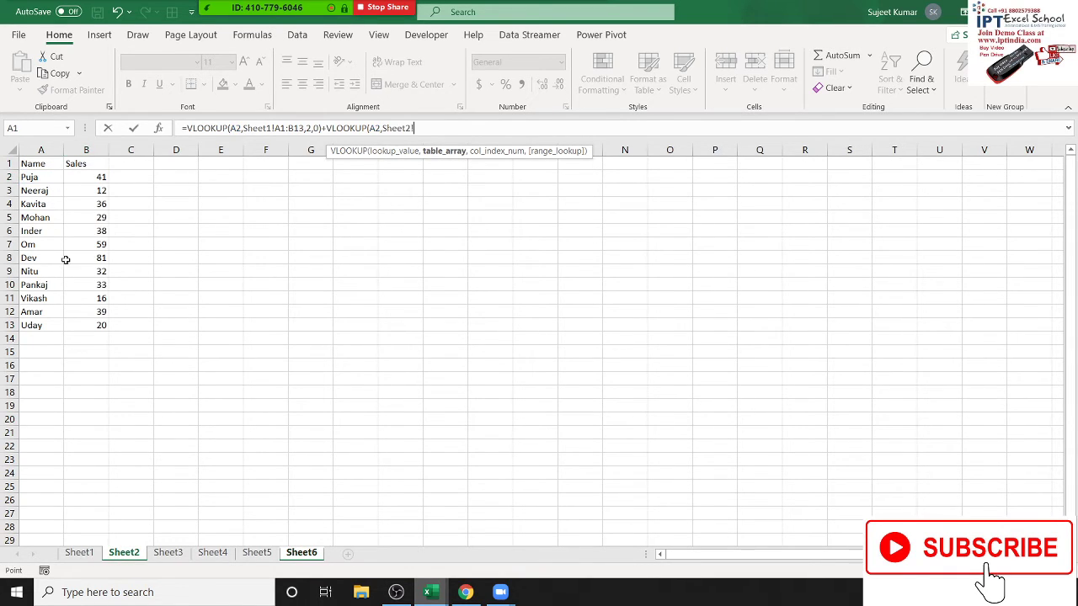
left_click_drag(41, 150, 86, 150)
type(",")
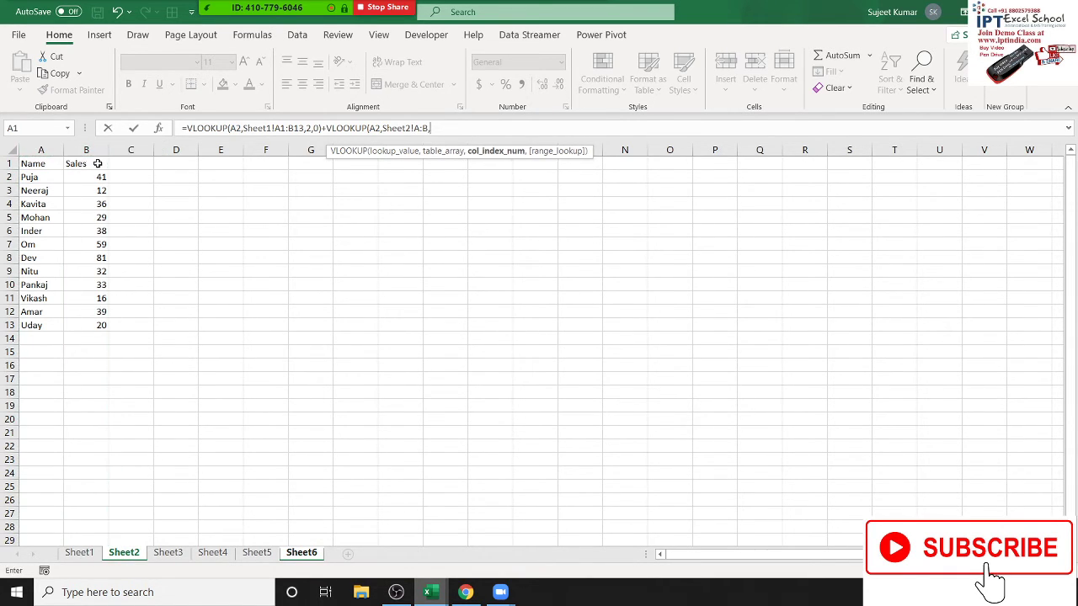
type("2,0")
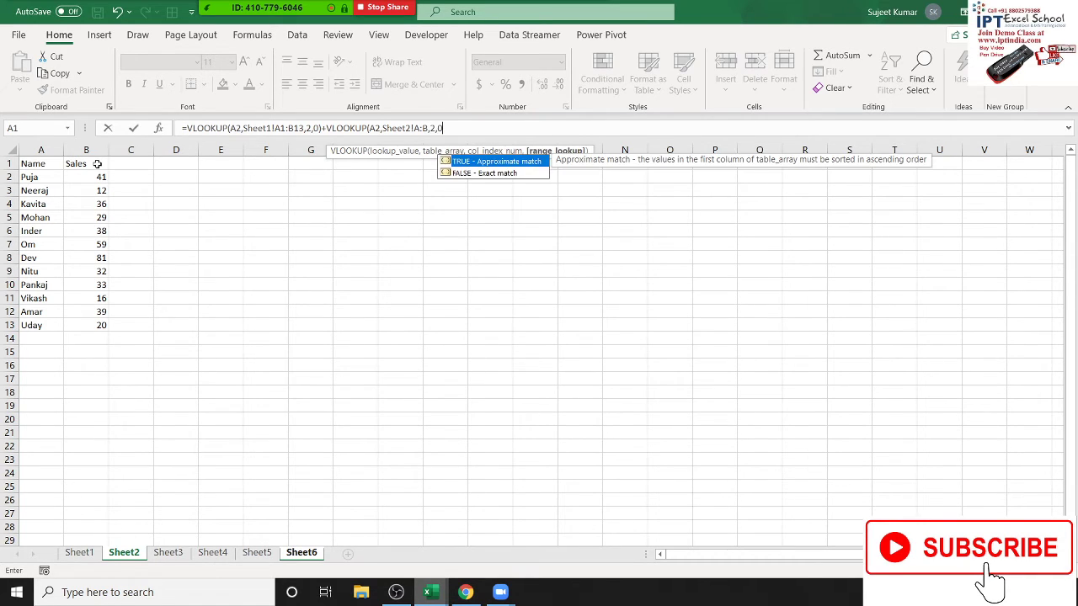
type(")")
key("Return")
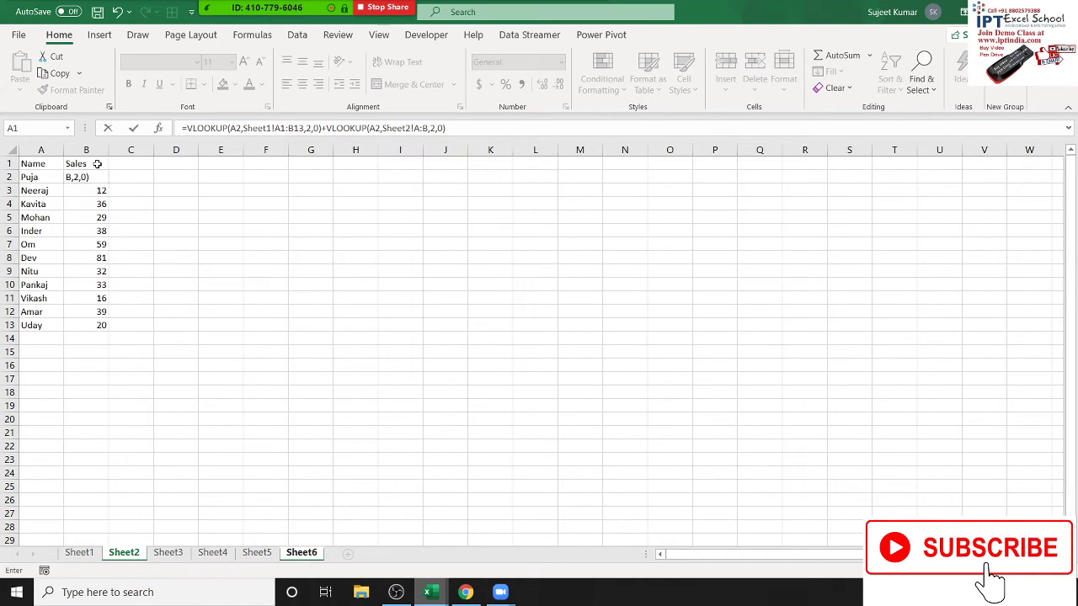
key("Up")
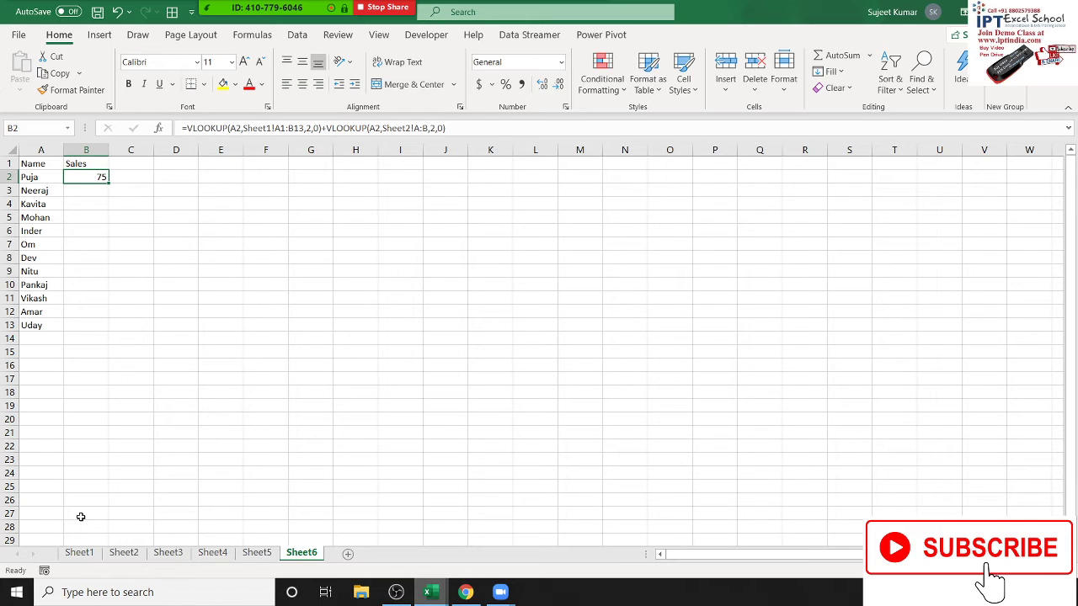
key("Delete")
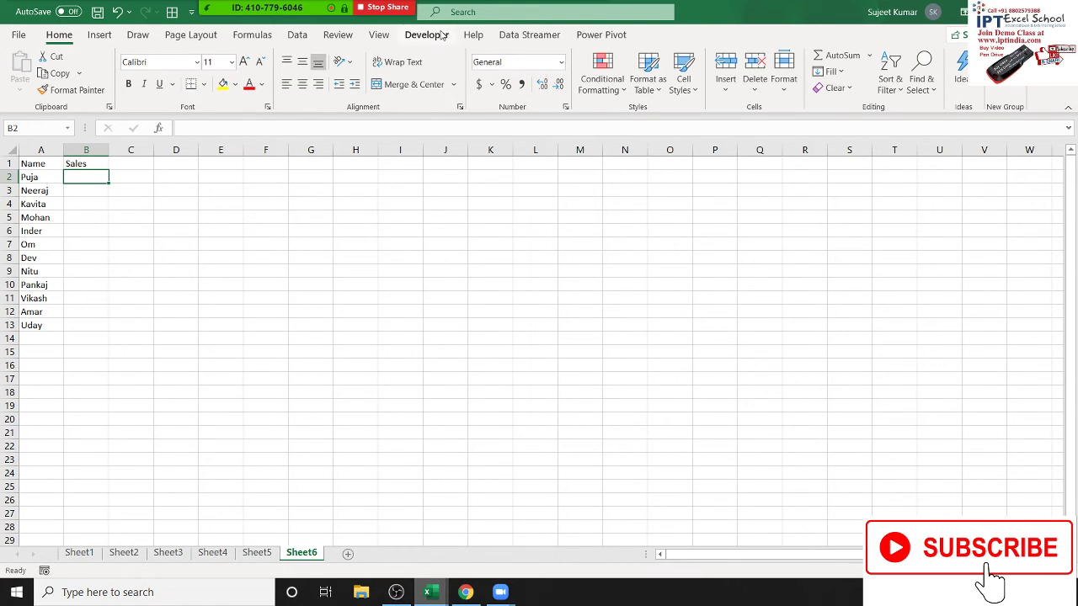
Step: Open the Visual Basic editor and start a new line below the MRP function
left_click(442, 34)
left_click(19, 72)
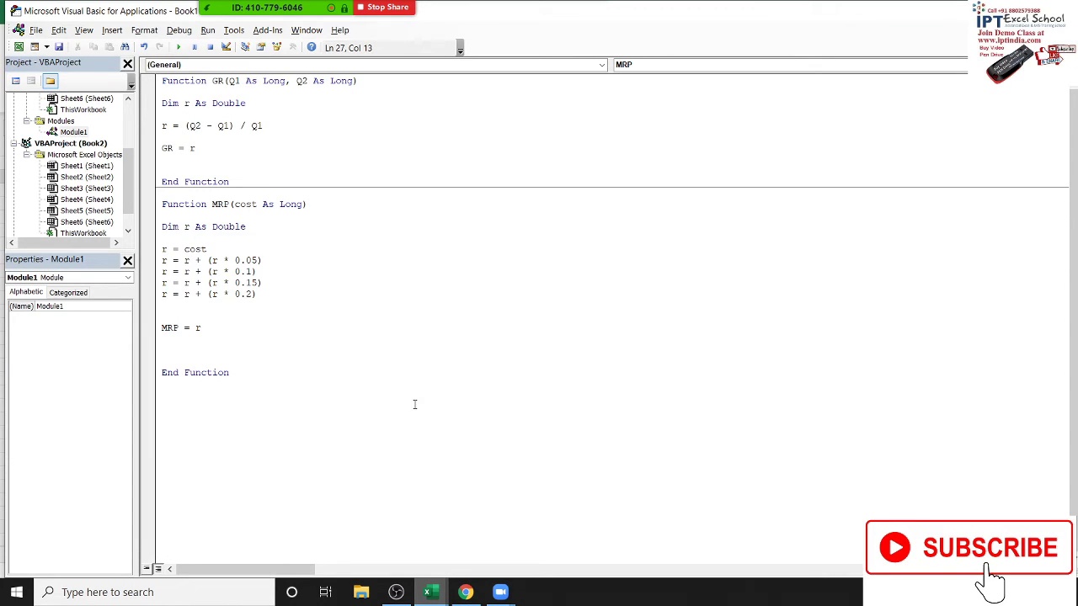
key("Return")
key("Return")
key("Return")
key("Return")
key("Return")
key("Return")
key("Return")
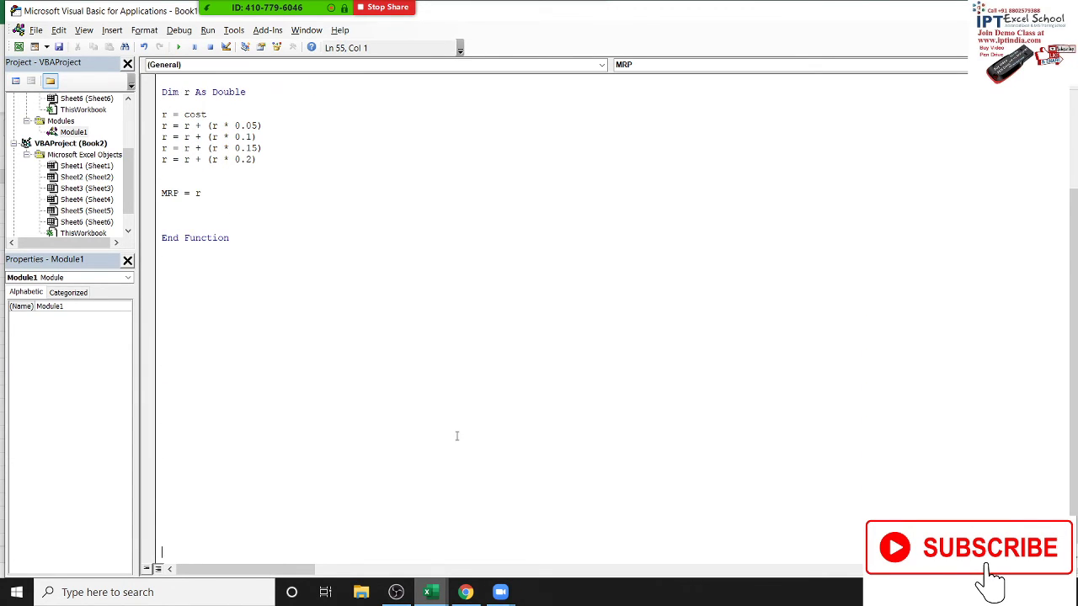
left_click(222, 279)
left_click(214, 271)
Step: Declare Function SumL(v As Variant, c As Integer) in Module1, then return to Excel
type("f")
type("unction ")
type("S")
type("um")
type("L")
type("(")
type("v a")
type("s ")
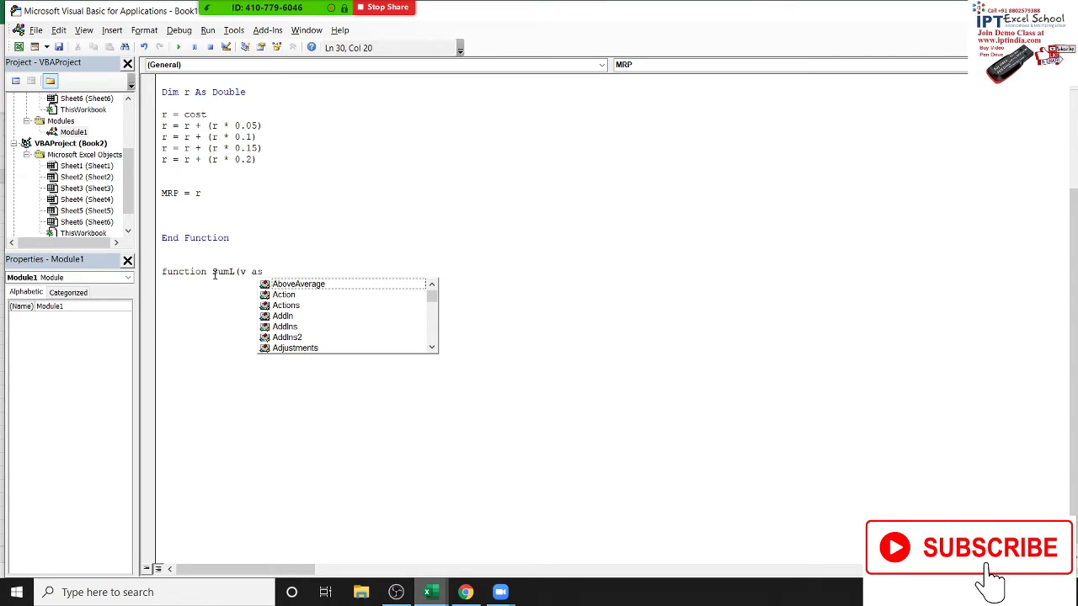
type("ve")
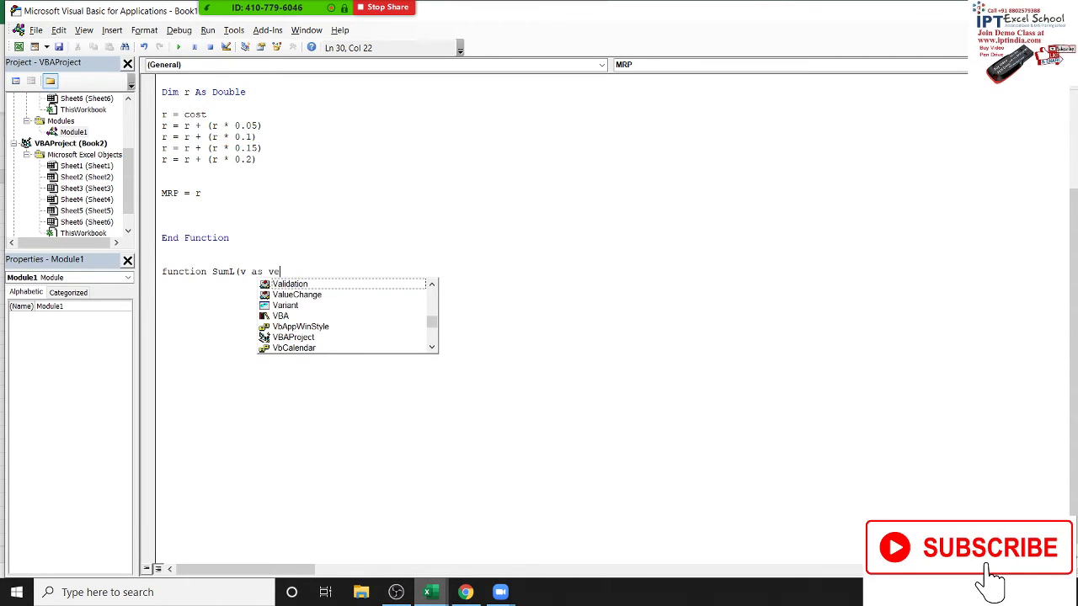
key("Down")
key("Down")
key("Tab")
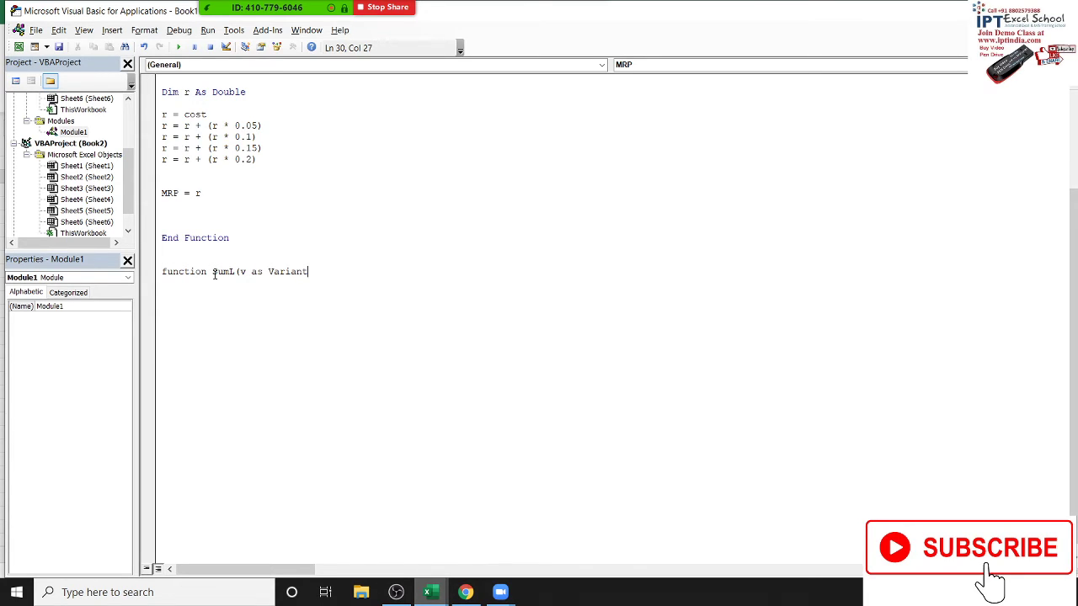
type(",")
type("r as ")
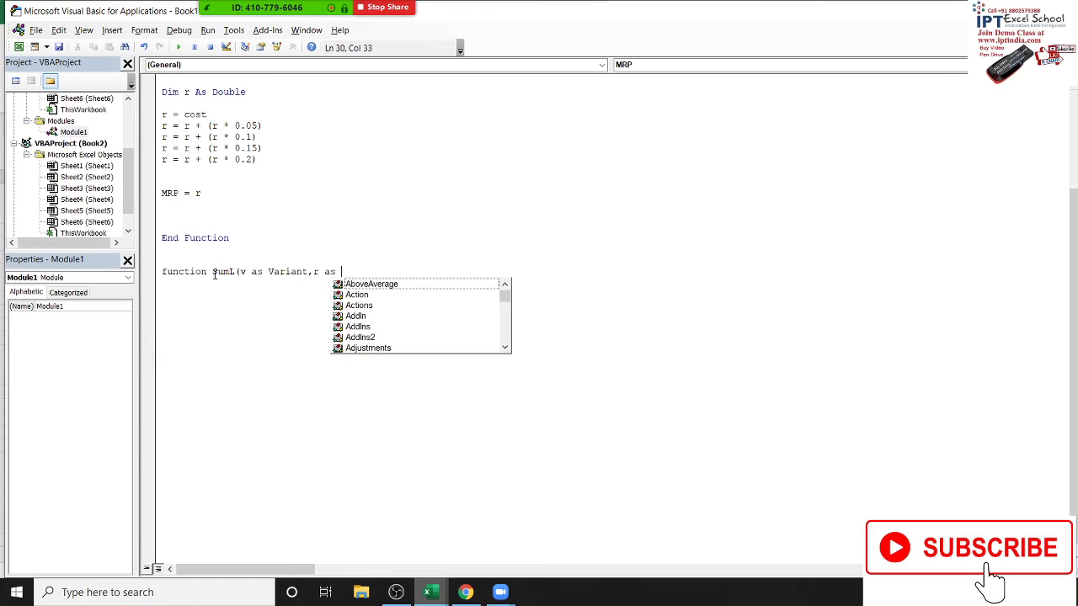
type("ra")
key("Tab")
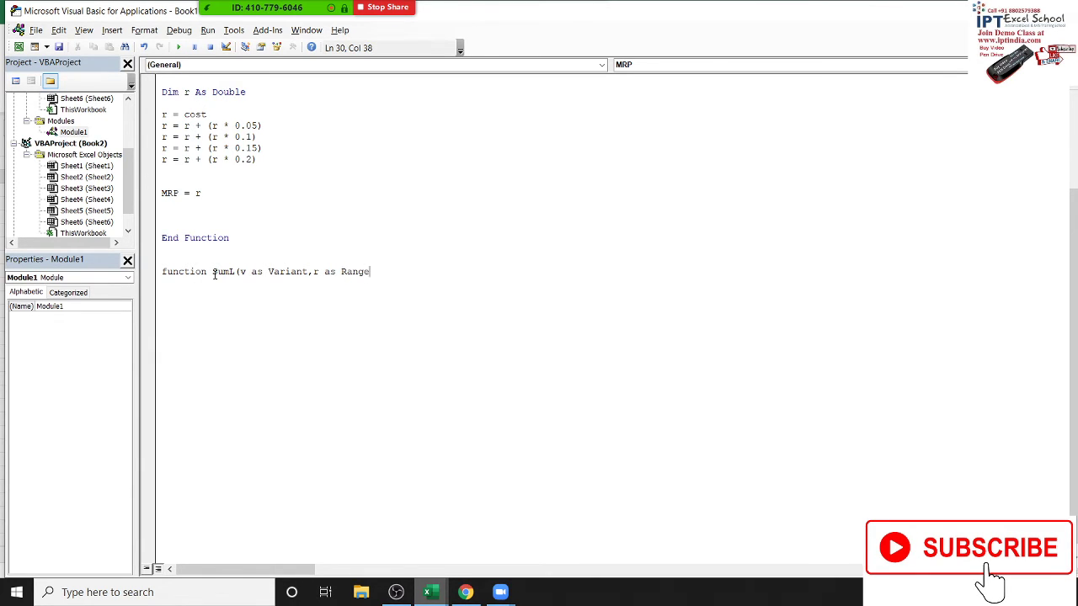
key("BackSpace")
key("BackSpace")
key("BackSpace")
key("BackSpace")
key("BackSpace")
key("BackSpace")
key("BackSpace")
key("BackSpace")
key("BackSpace")
key("BackSpace")
type("c as ")
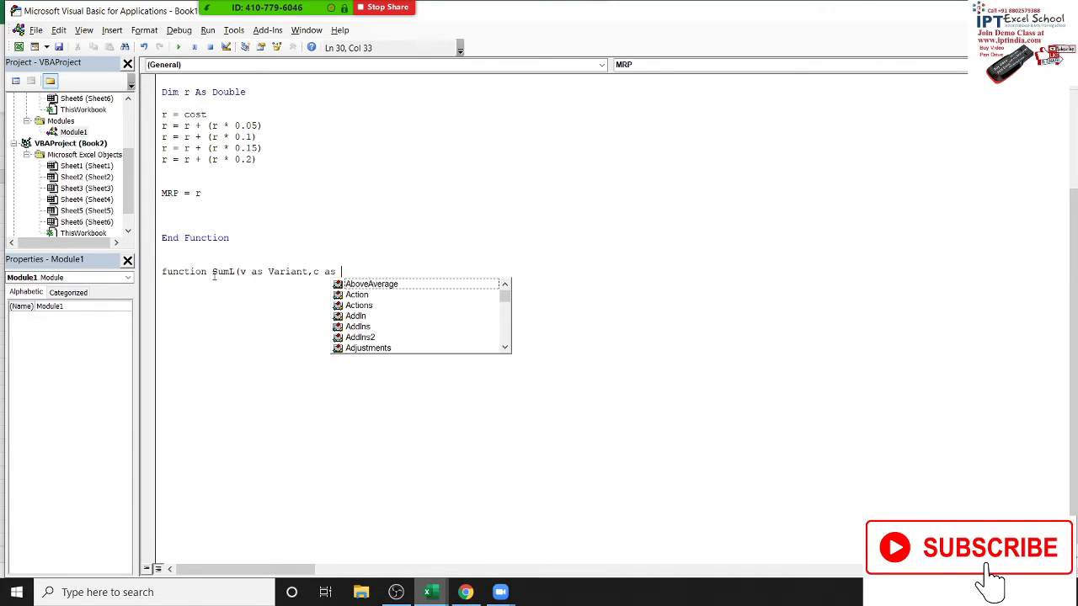
type("in")
key("Tab")
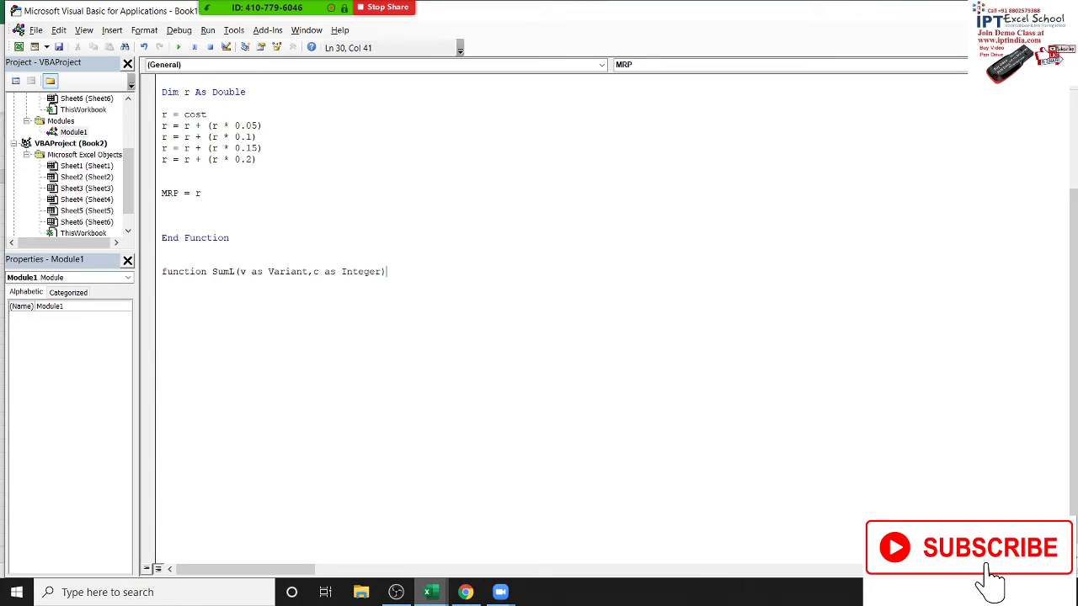
key("Return")
key("alt+F11")
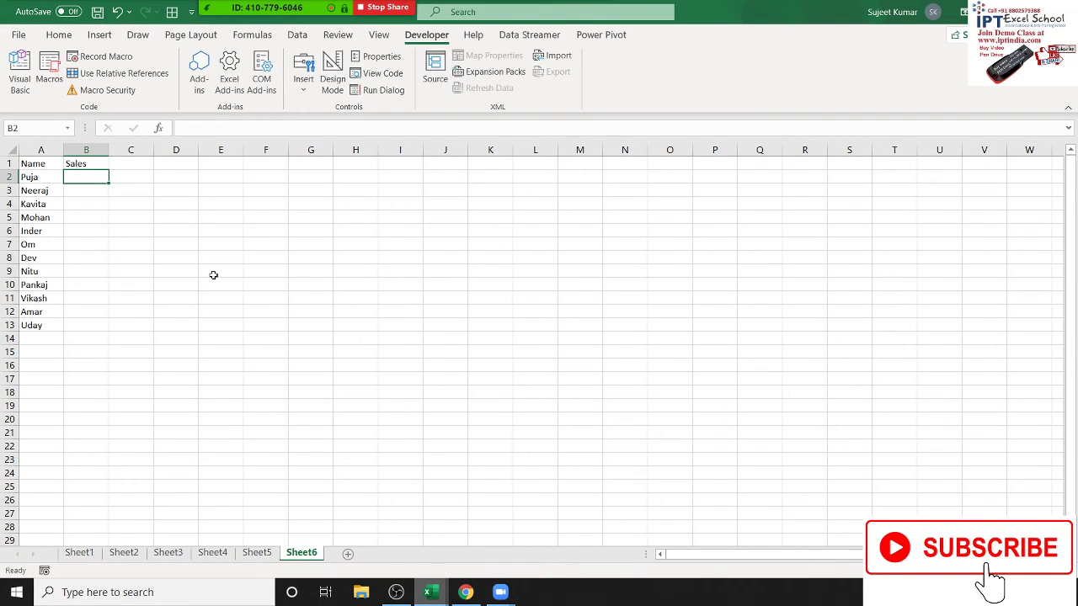
Step: Try typing =suml in B2 to check for SumL, then cancel the entry
type("sales")
key("BackSpace")
key("BackSpace")
key("BackSpace")
key("BackSpace")
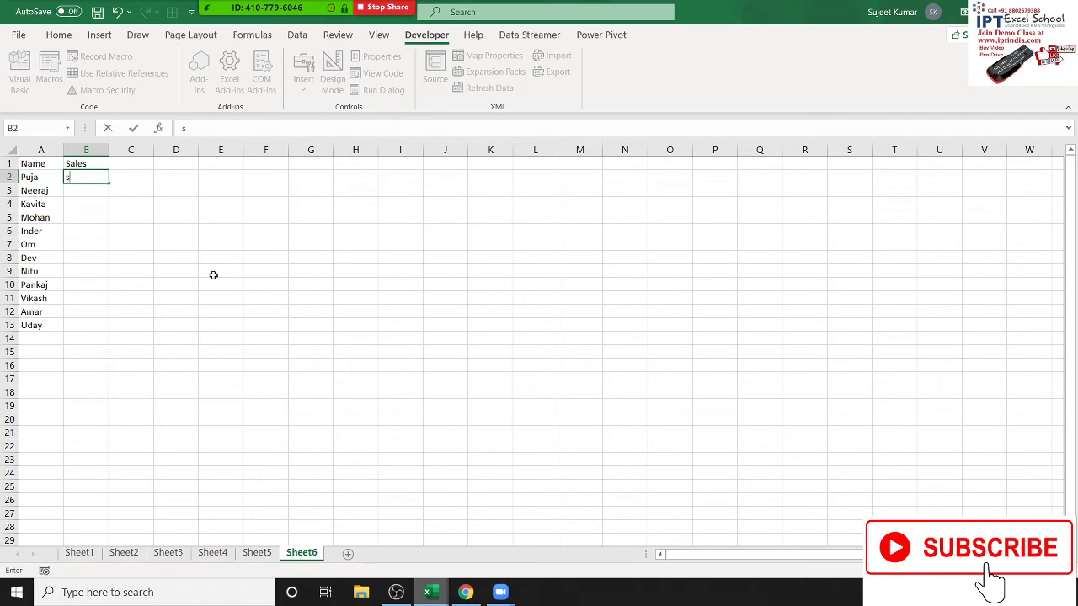
key("BackSpace")
type("=sum")
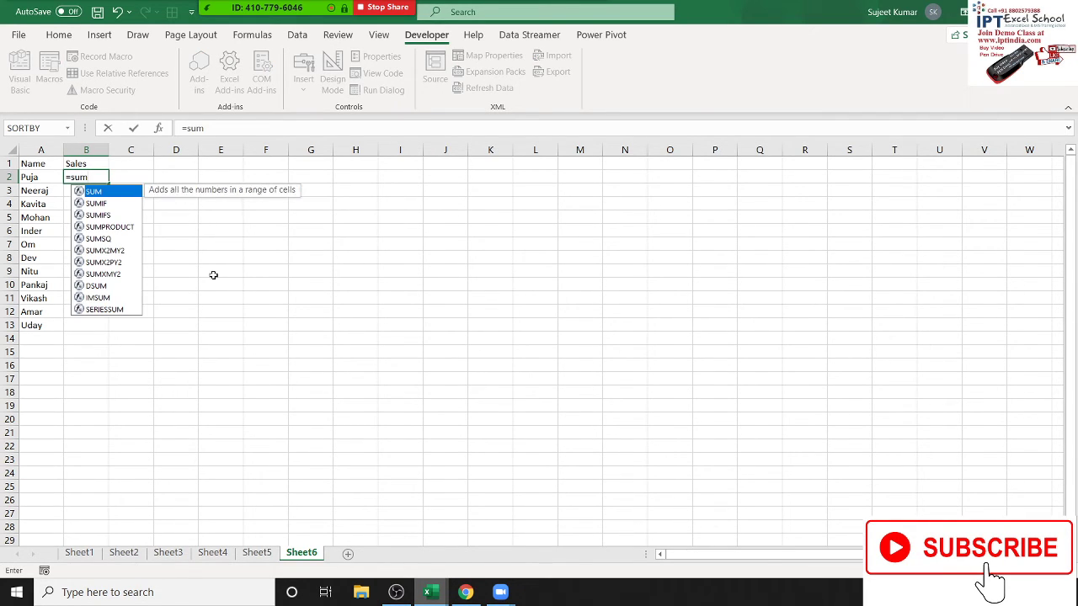
type("l")
key("BackSpace")
type("l")
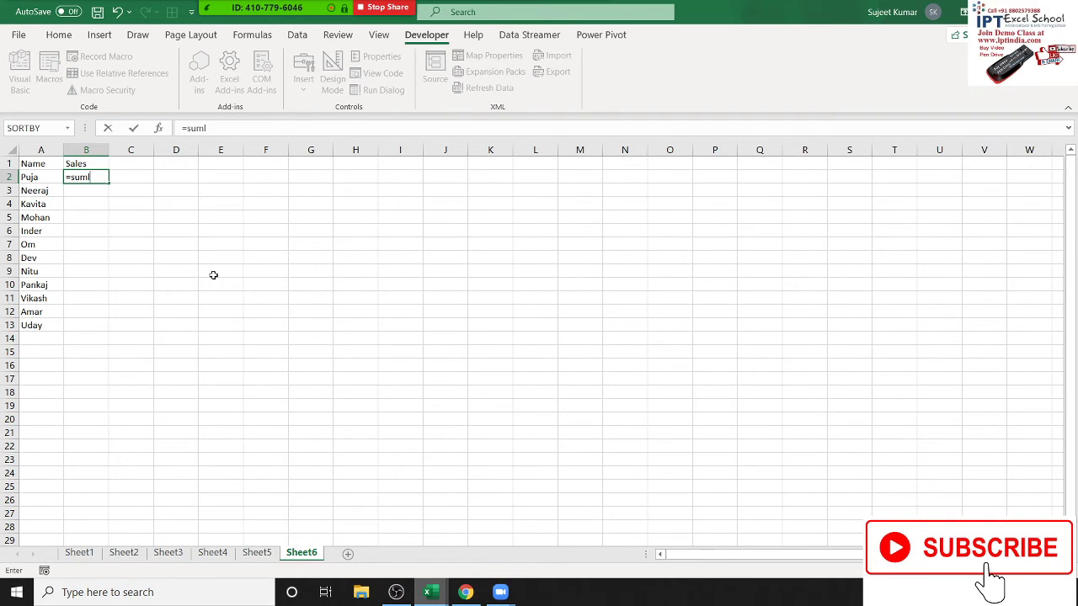
key("BackSpace")
type("l")
Step: Cut the SumL function out of Book1's Module1 in the VBA editor
key("alt+F11")
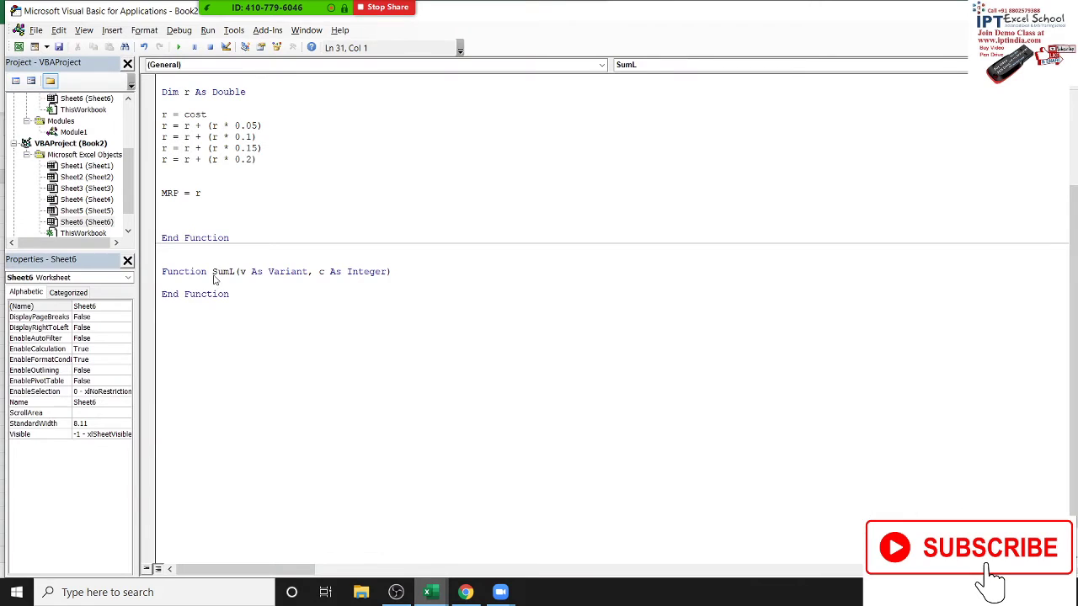
key("alt+F11")
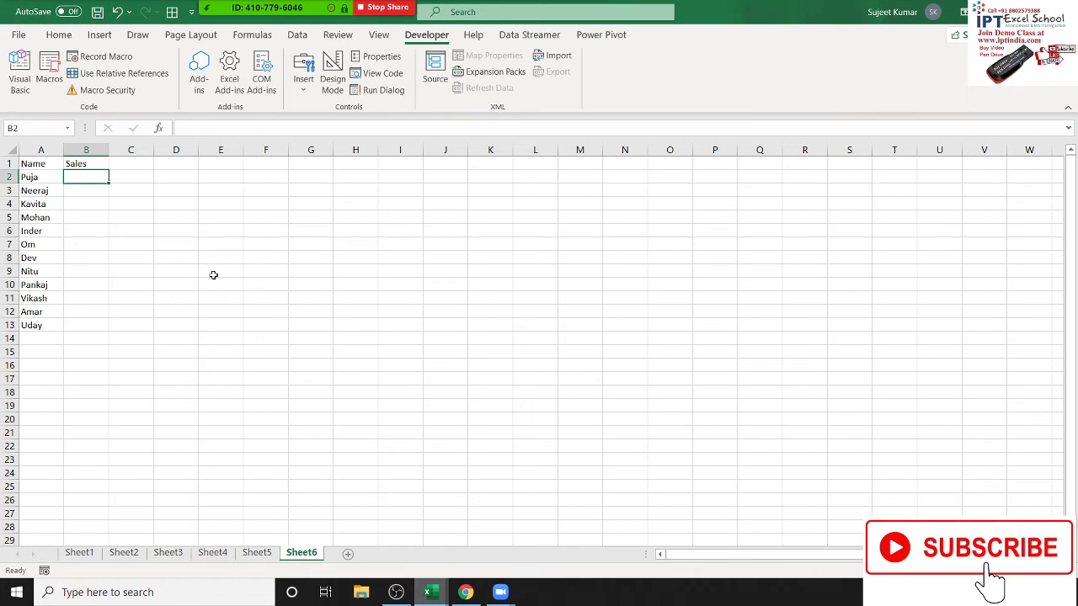
key("alt+F11")
left_click_drag(169, 307, 163, 261)
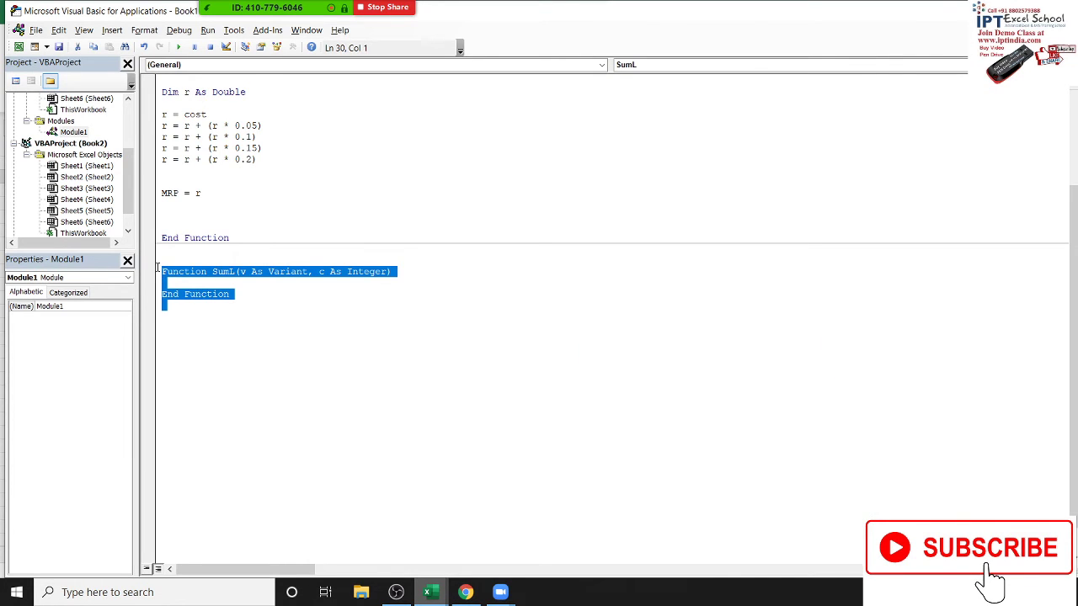
key("Delete")
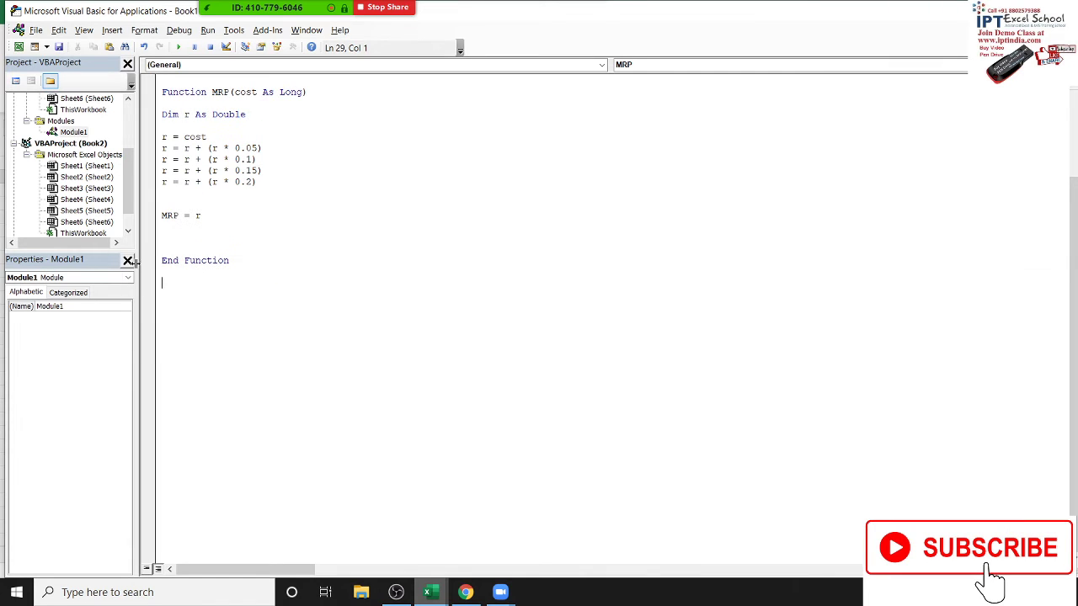
Step: Insert a new module under Book2 and paste the SumL function into it
left_click_drag(128, 200, 125, 233)
left_click(87, 177)
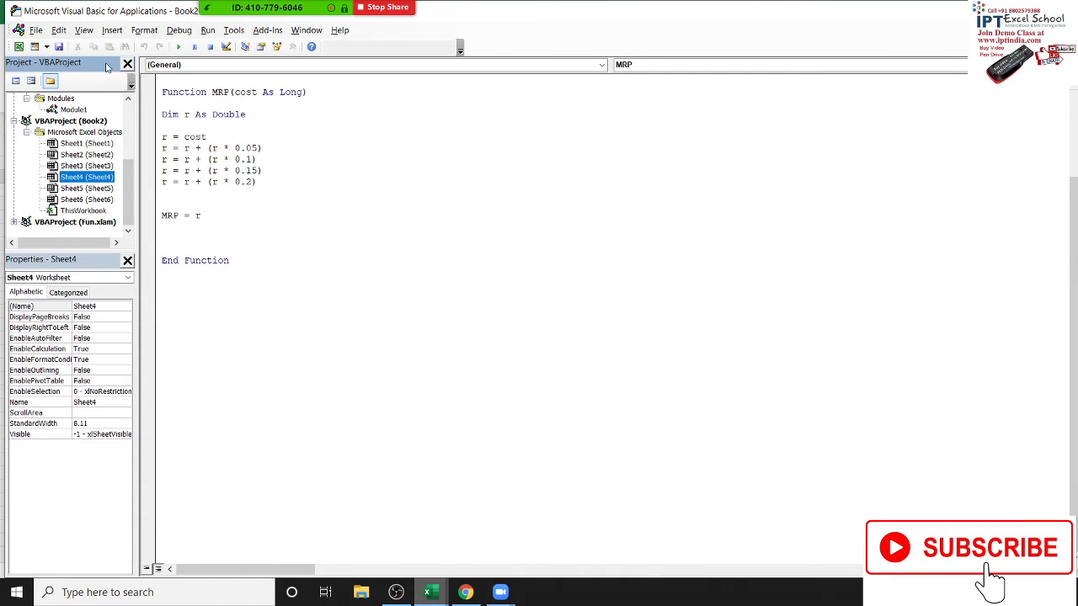
left_click(112, 29)
left_click(133, 76)
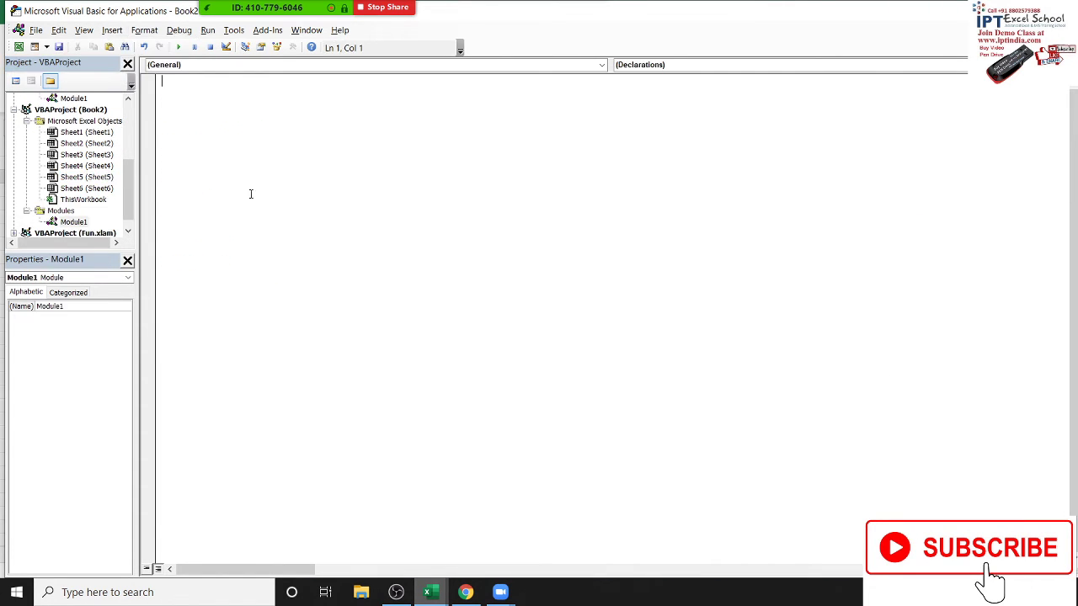
type("Function SumL(v As Variant, c As Integer)  End Function")
left_click(209, 108)
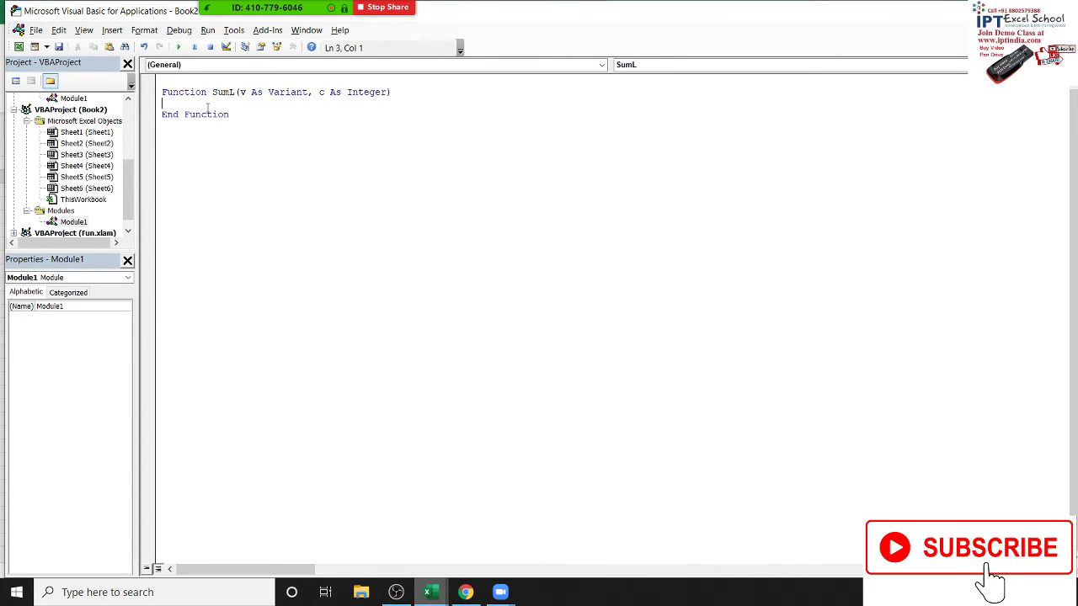
key("Return")
Step: Enter =SumL(A2,2) in B2 on Sheet6, which returns 0
key("alt+F11")
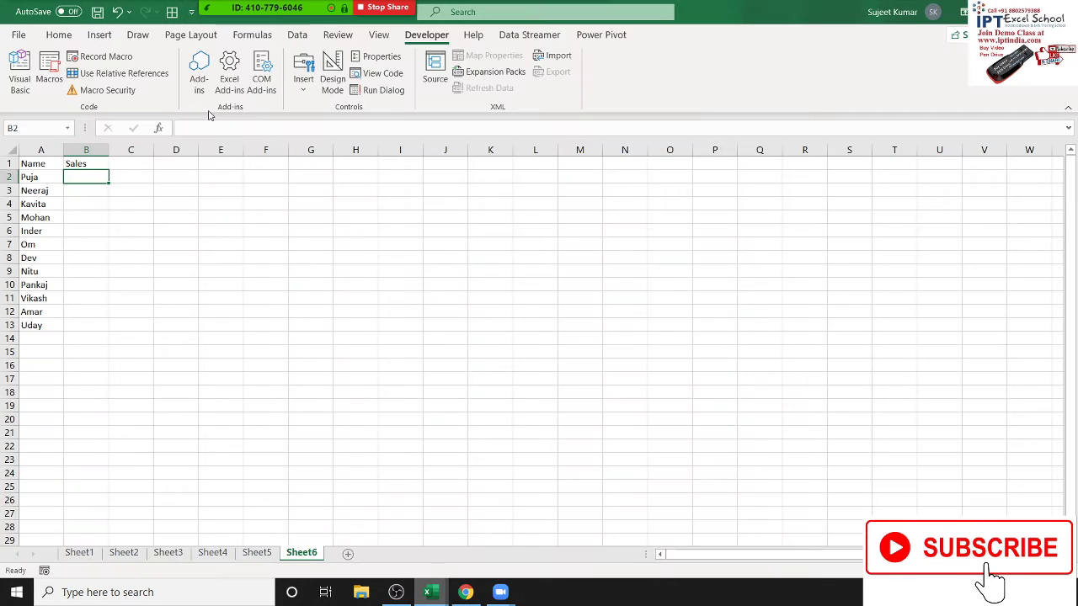
type("=sum")
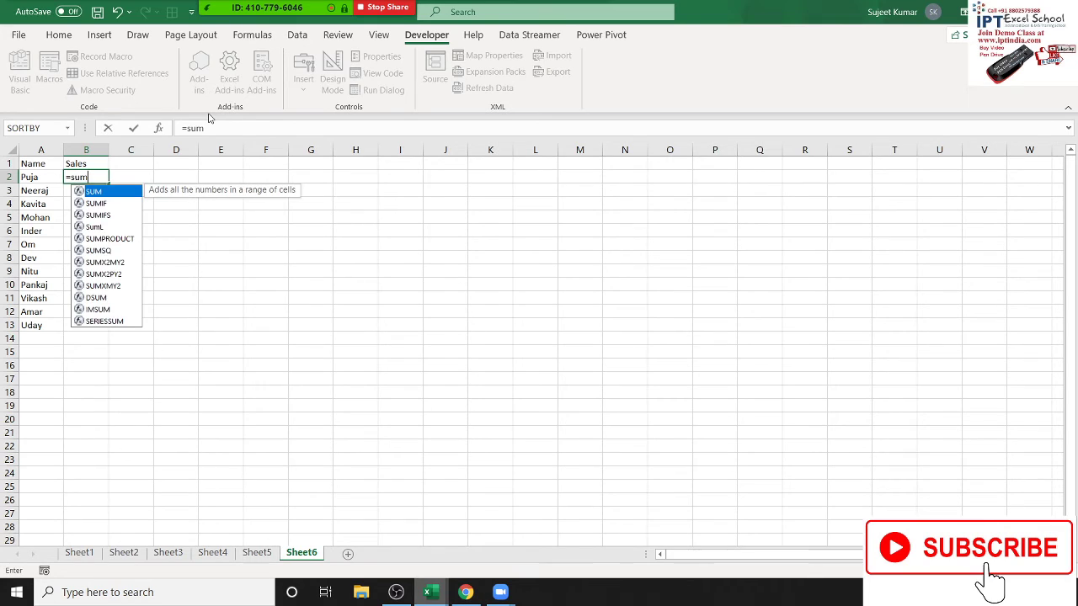
key("Down")
key("Down")
key("Down")
key("Tab")
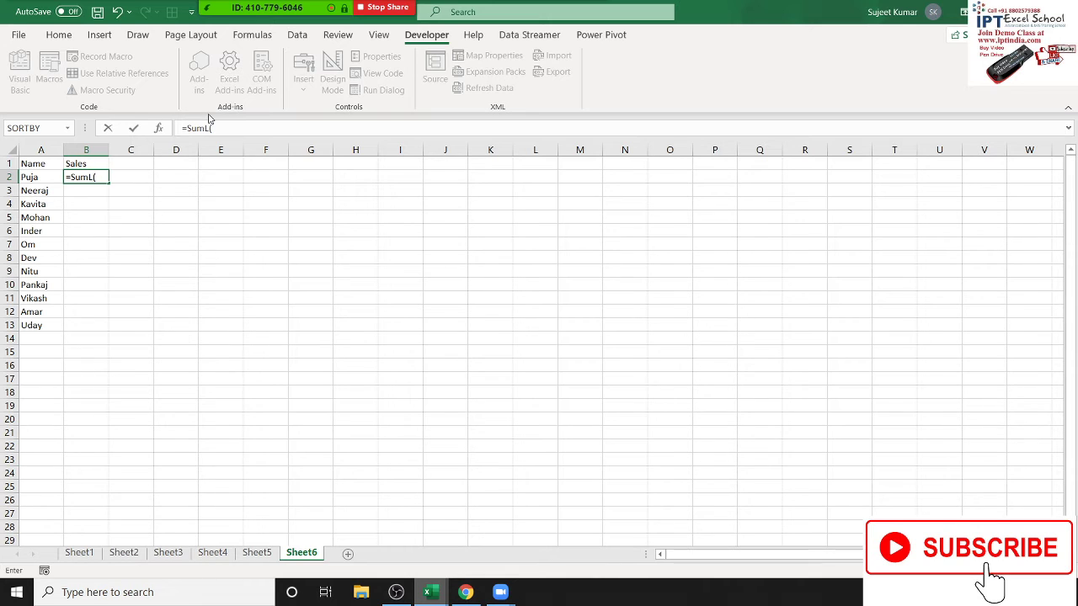
left_click(30, 177)
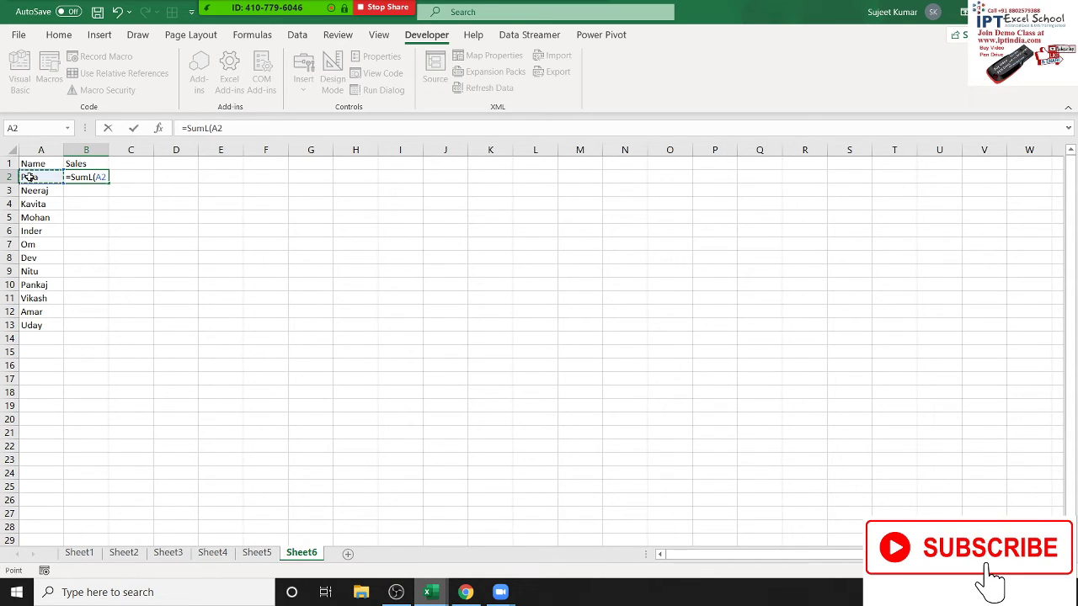
type(",")
type("1")
key("BackSpace")
type("2")
type(")")
key("Return")
key("Up")
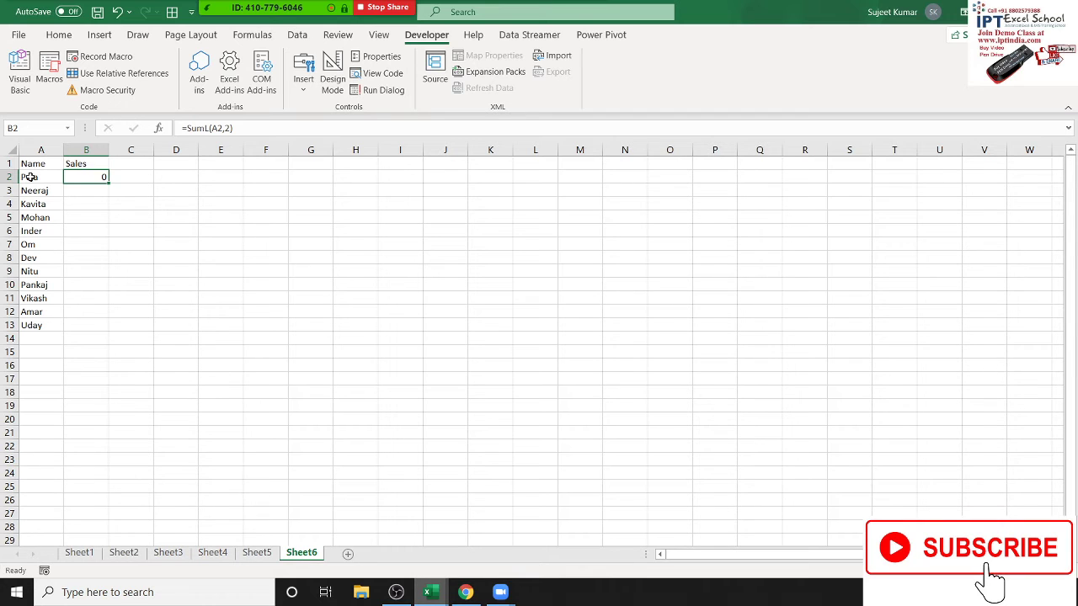
Step: Minimize the browser, bring Book2 forward, then switch to the Visual Basic editor
left_click(468, 592)
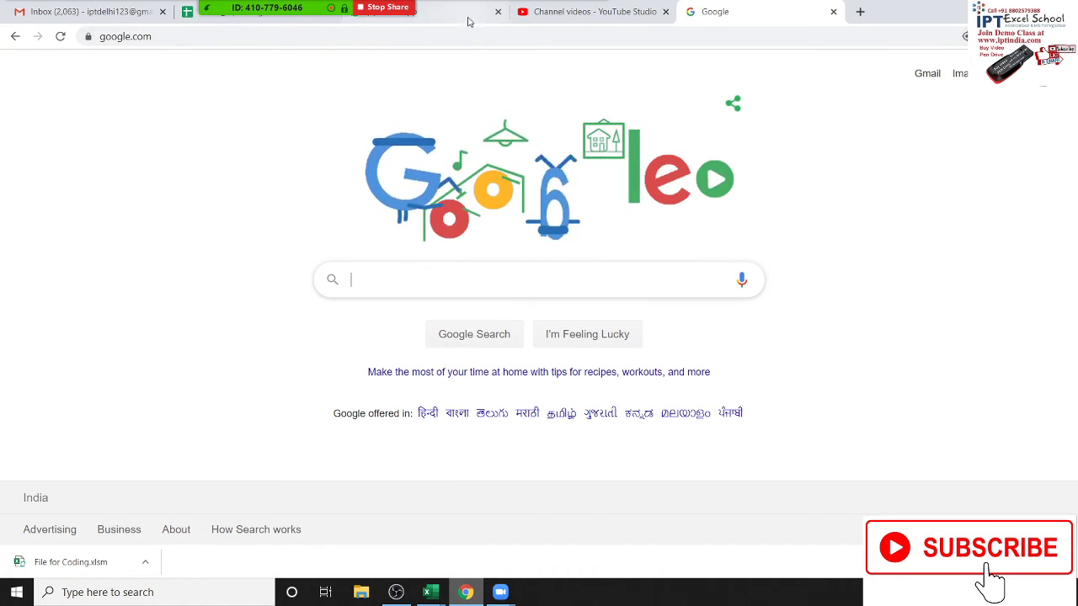
mouse_move(337, 17)
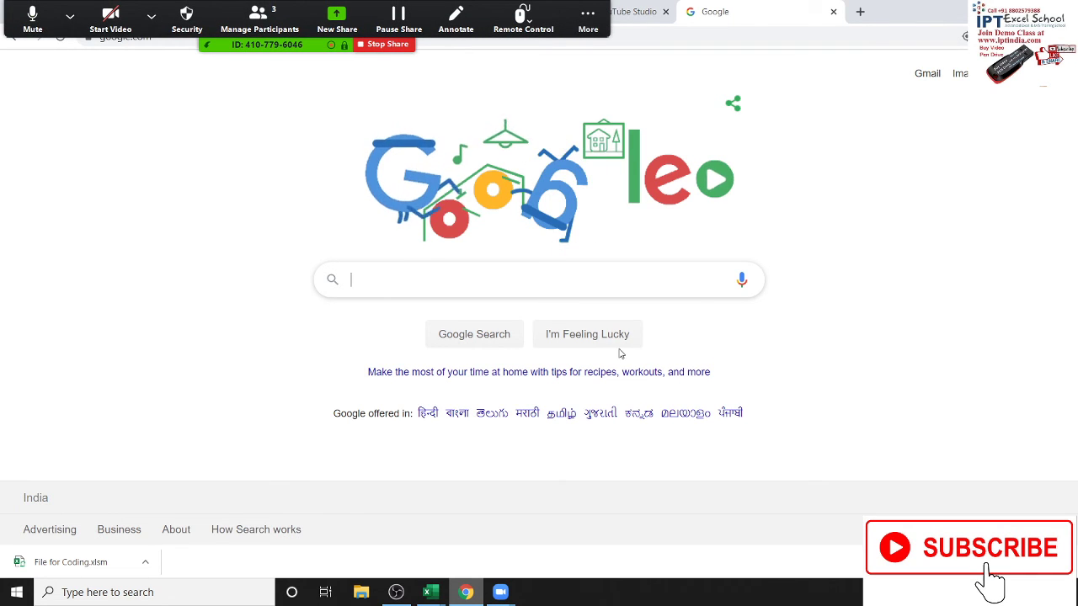
left_click(466, 592)
mouse_move(429, 592)
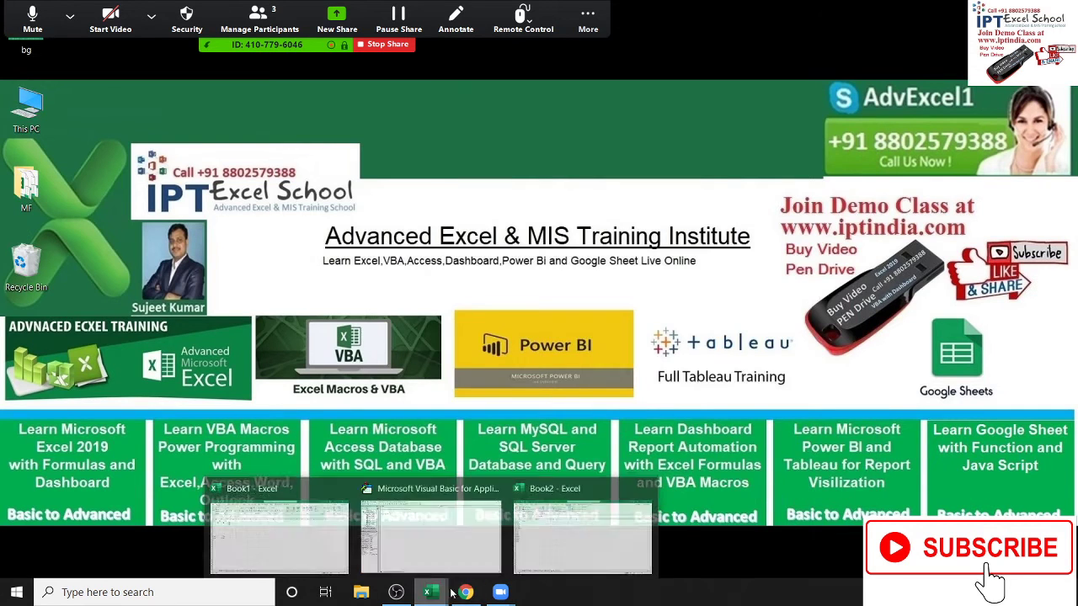
mouse_move(582, 529)
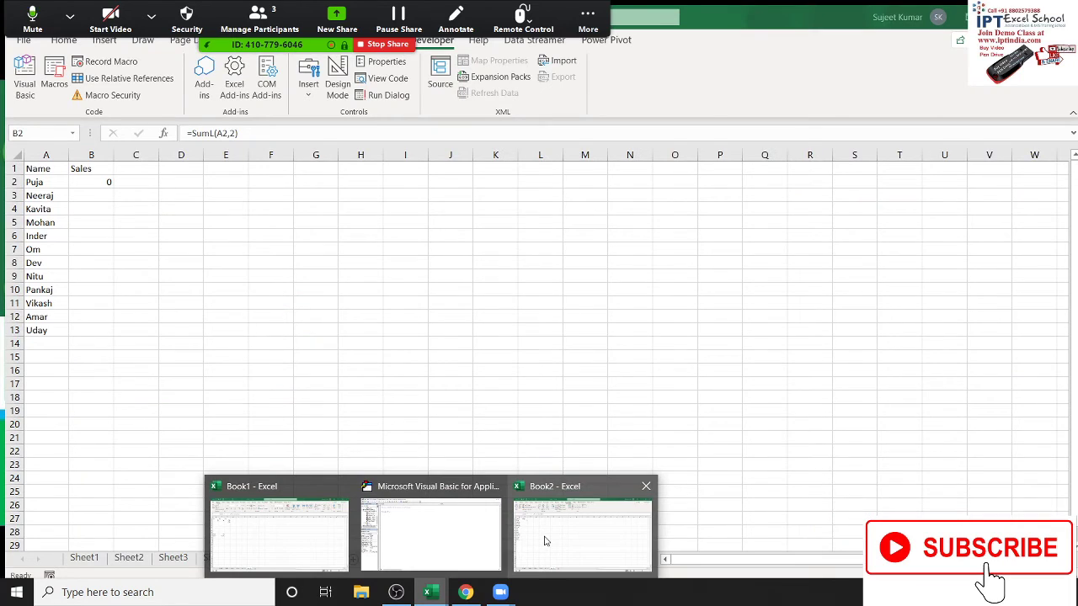
left_click(544, 541)
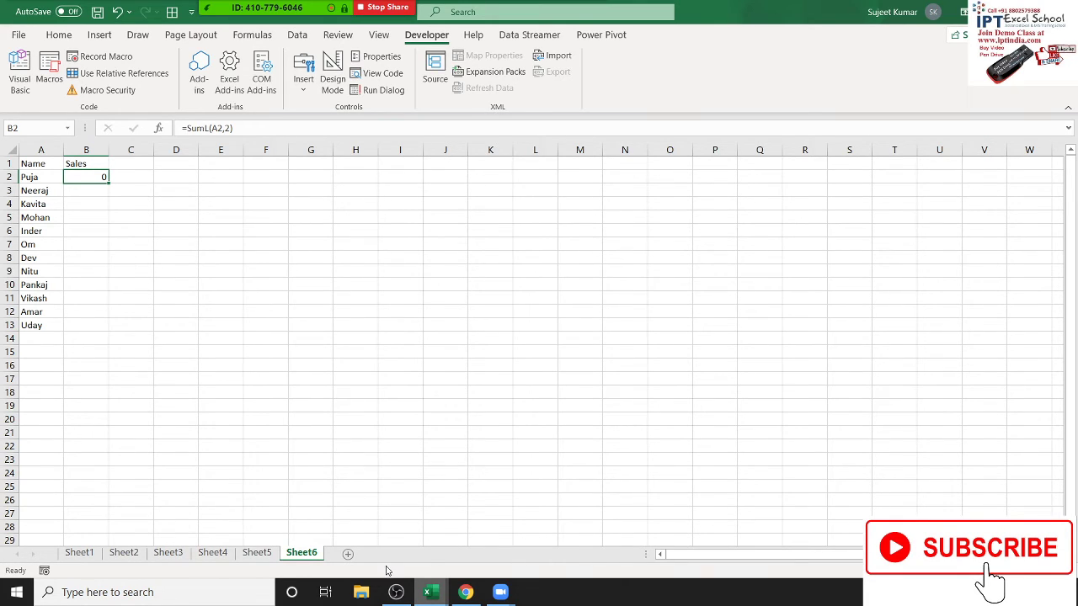
key("alt+Tab")
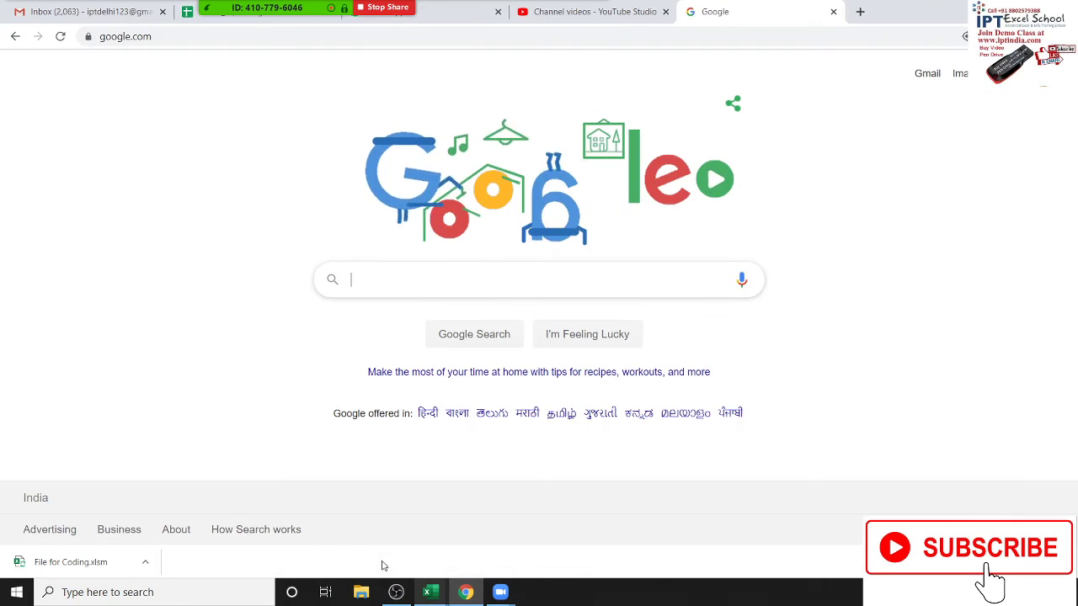
key("alt+Tab")
key("alt+Tab")
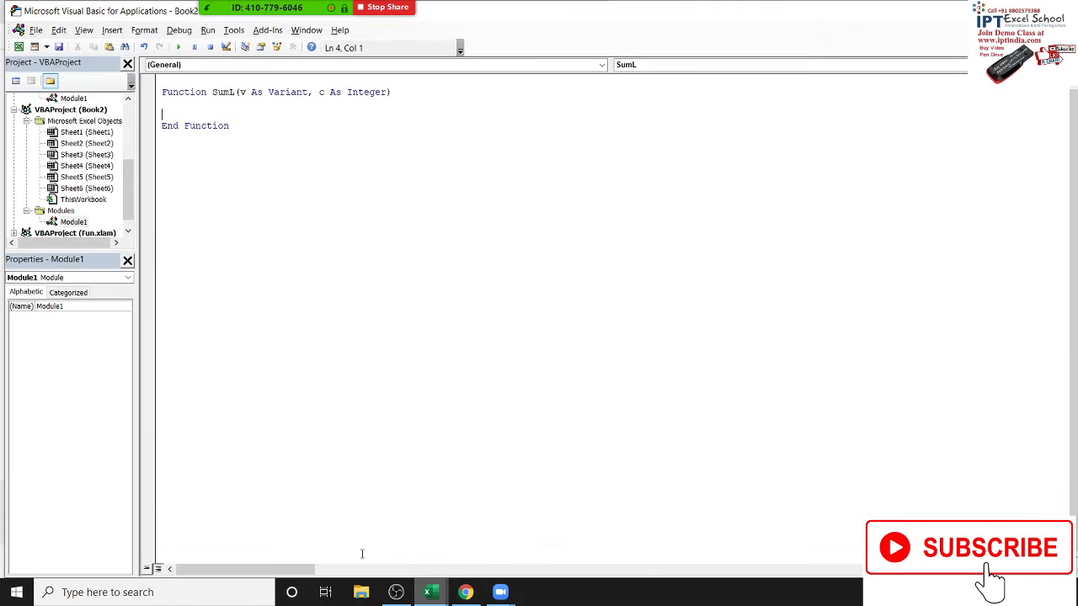
Step: Write a For i = 1 To Sheets.Count - 1 … Next i loop inside SumL
key("Return")
key("Return")
key("Up")
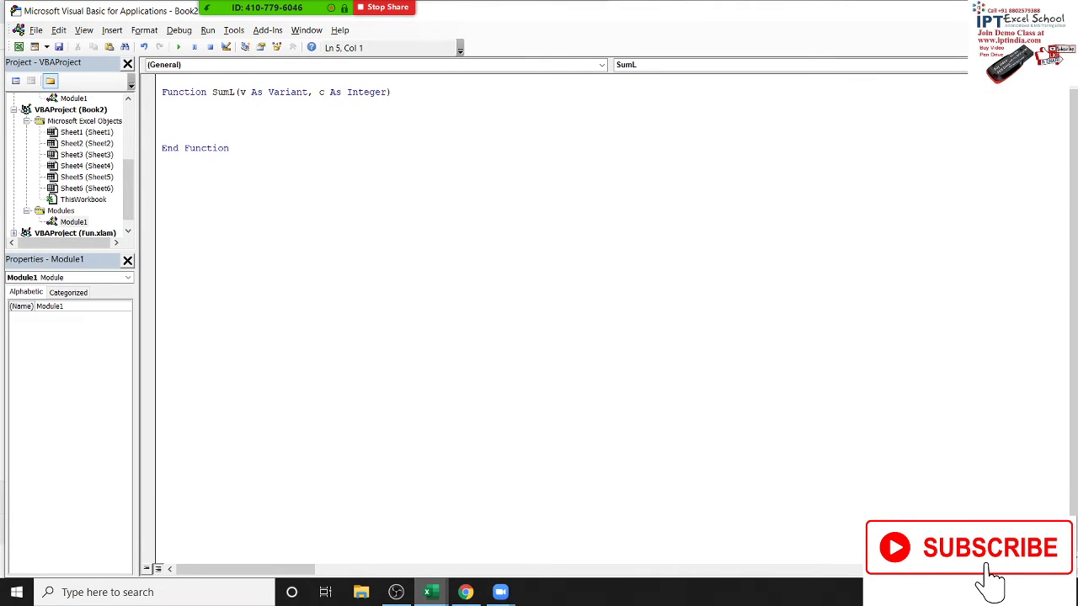
type("for i ")
type("= 1 to")
type(" sheet")
type("s.cou")
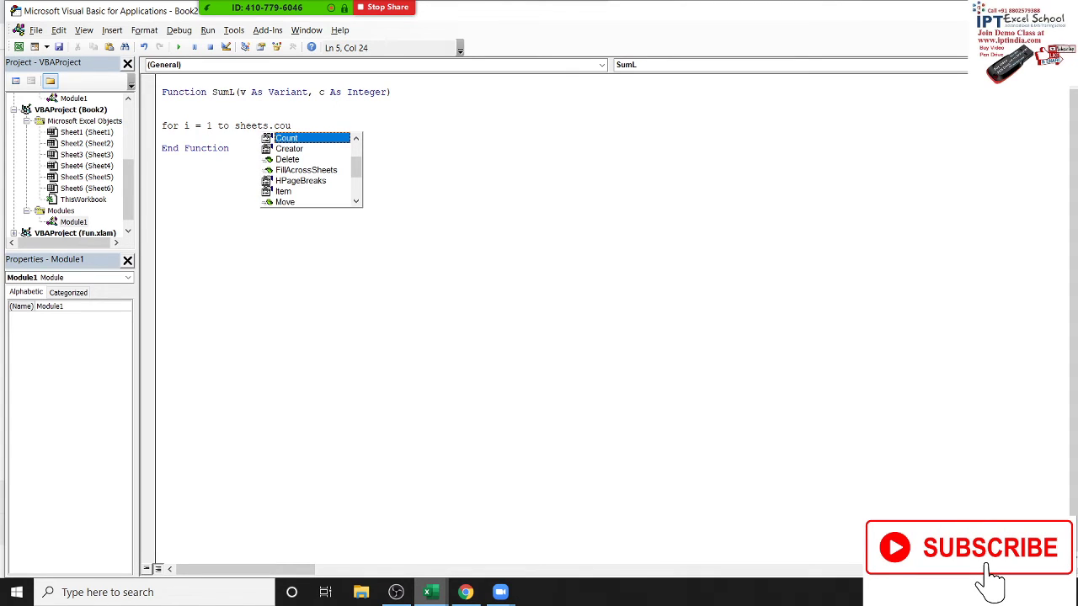
key("Tab")
type("- 1")
key("Return")
key("Return")
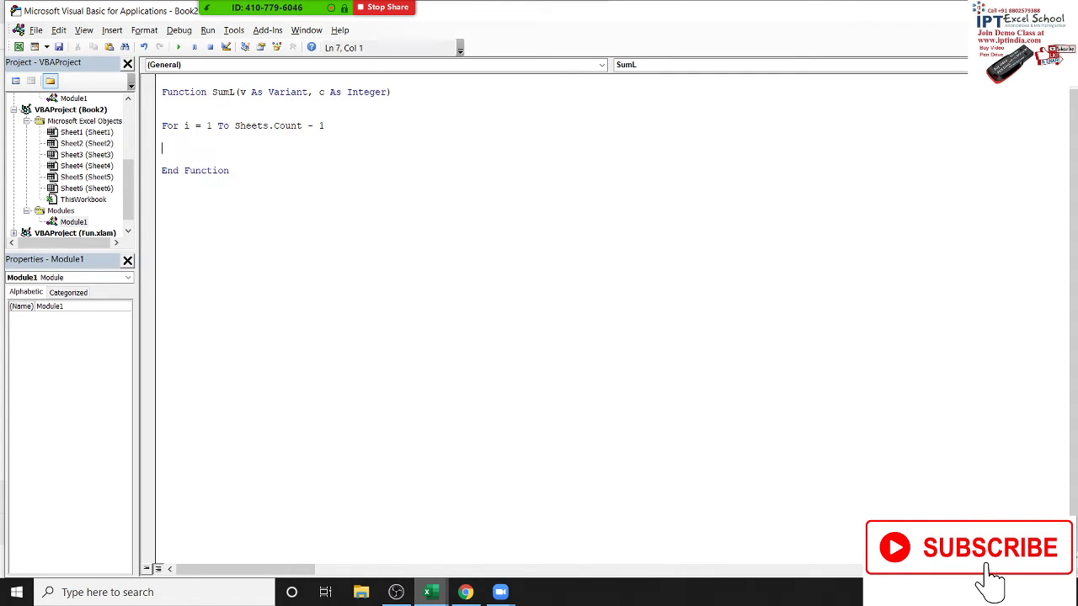
key("Return")
type("nex")
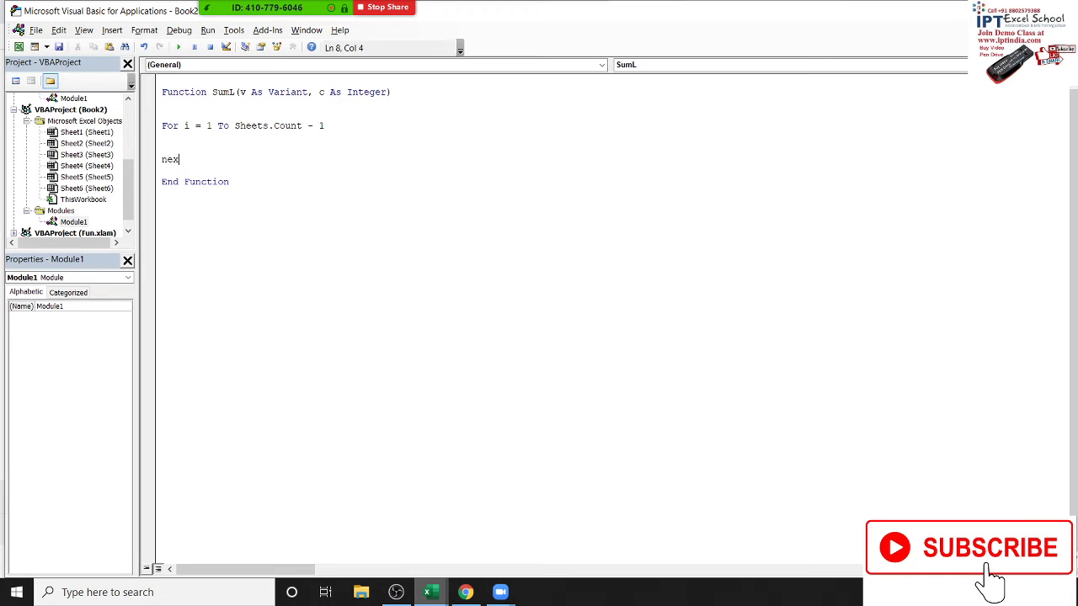
type("t i")
key("Return")
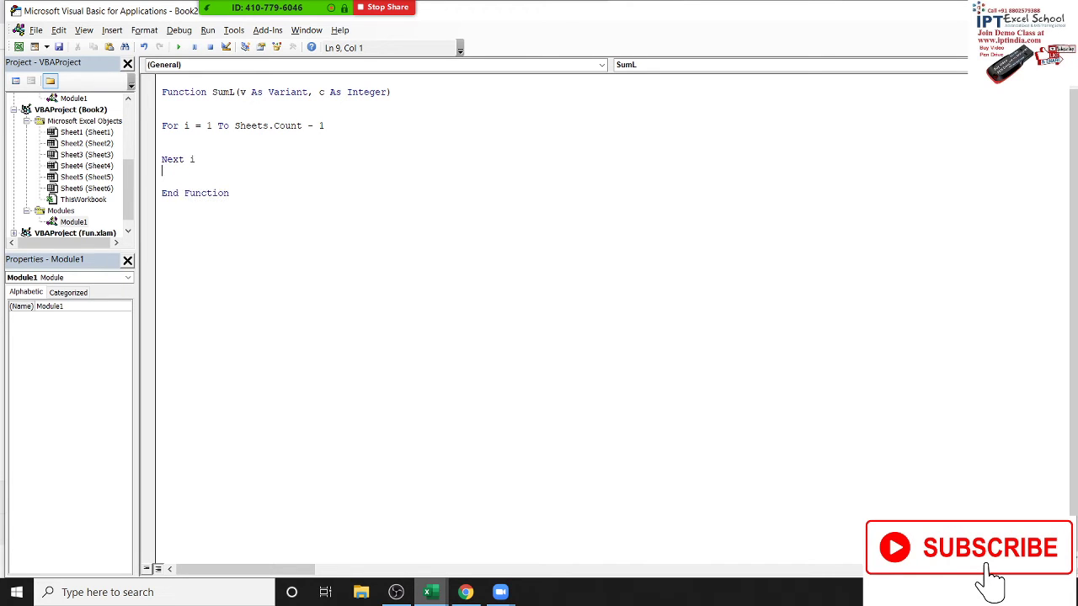
left_click(162, 147)
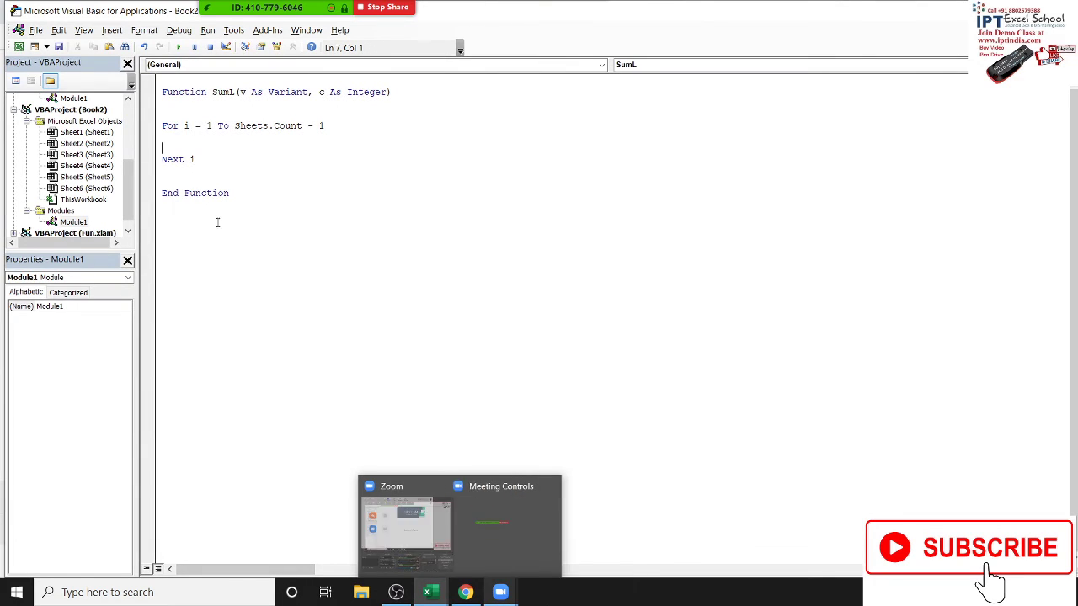
left_click(208, 141)
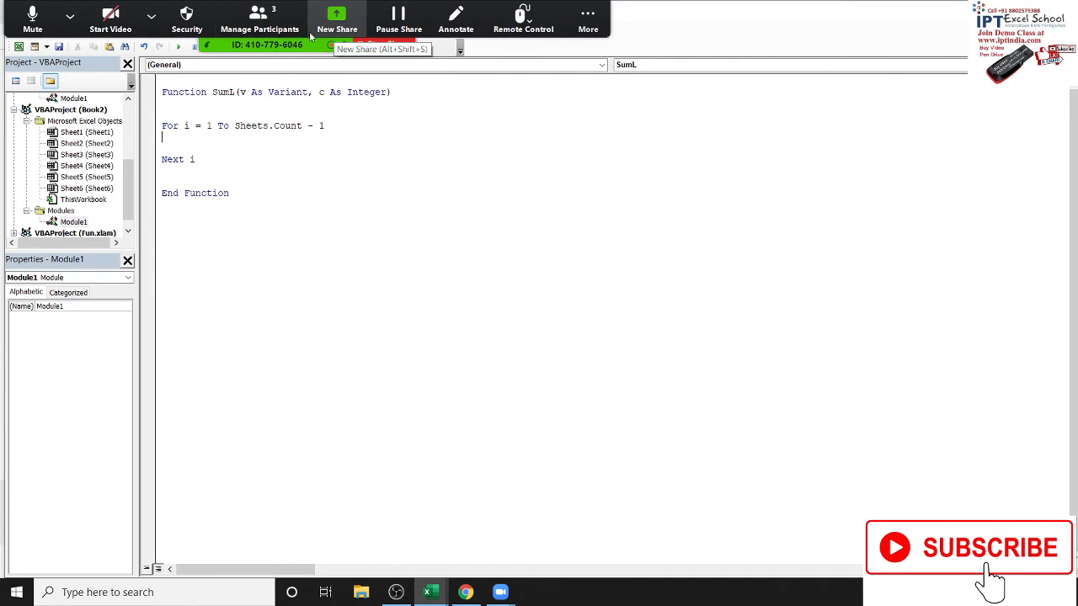
left_click(337, 17)
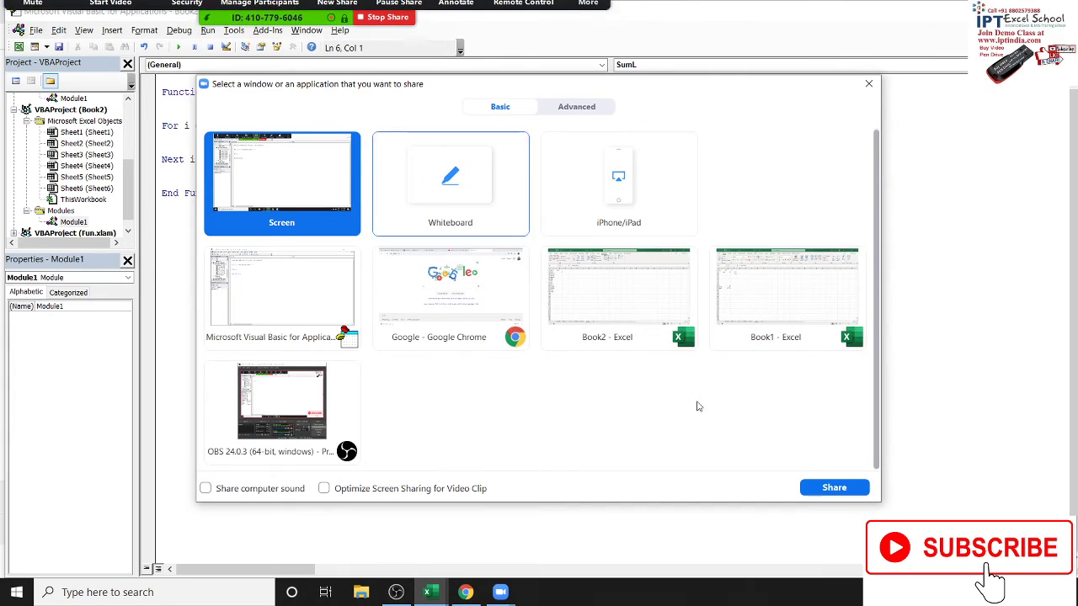
left_click(821, 487)
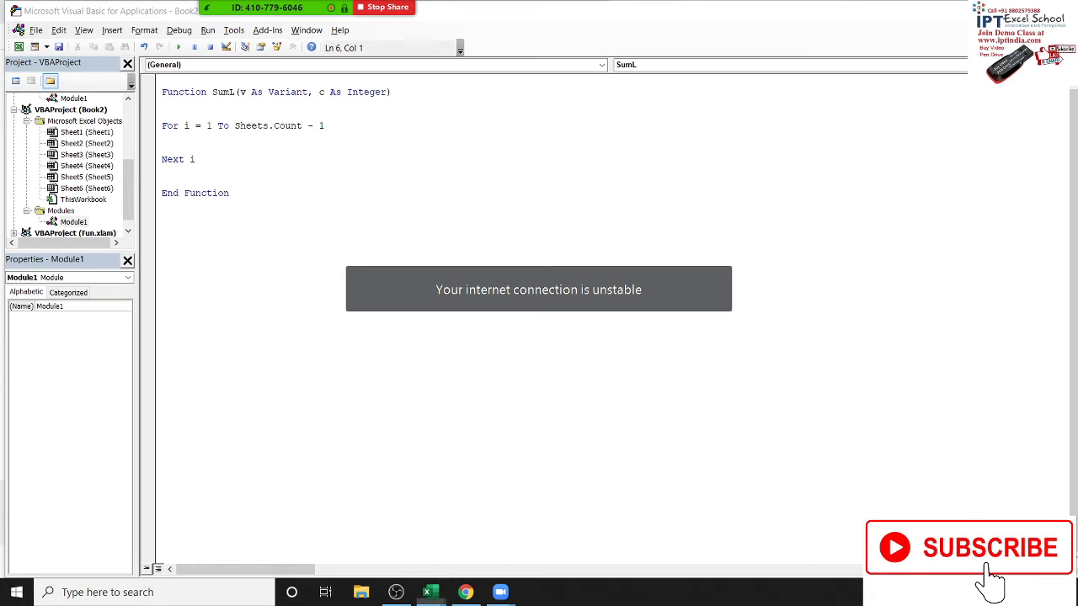
left_click(859, 592)
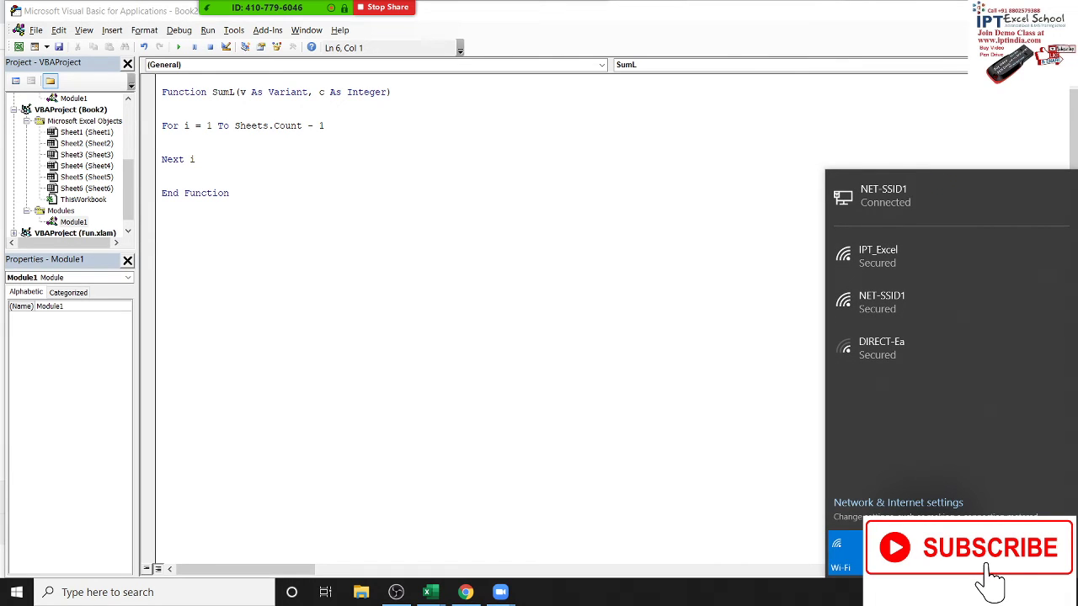
left_click(540, 282)
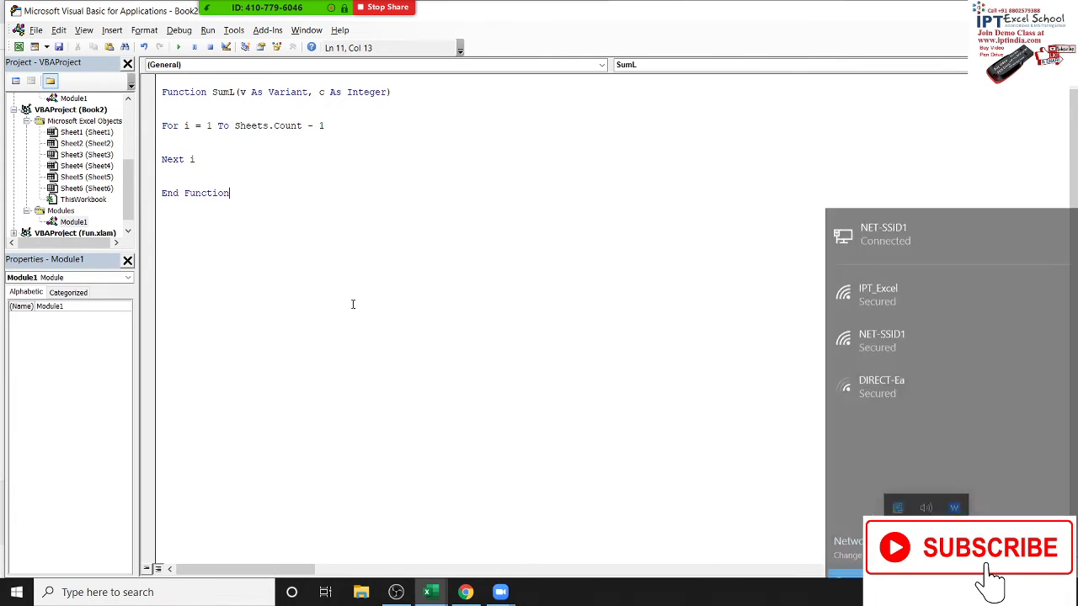
left_click(396, 10)
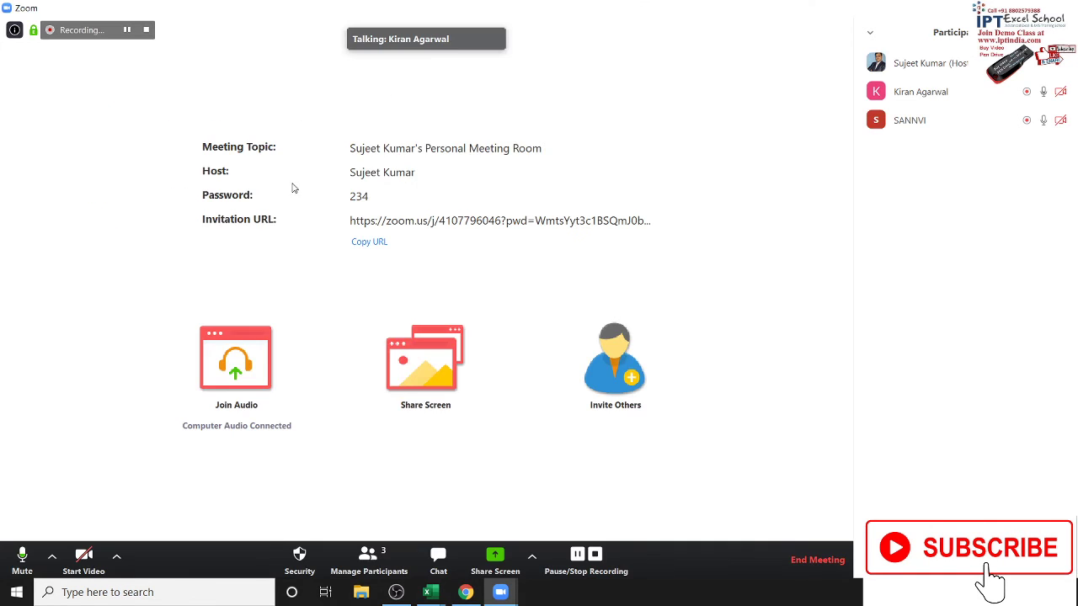
left_click(439, 367)
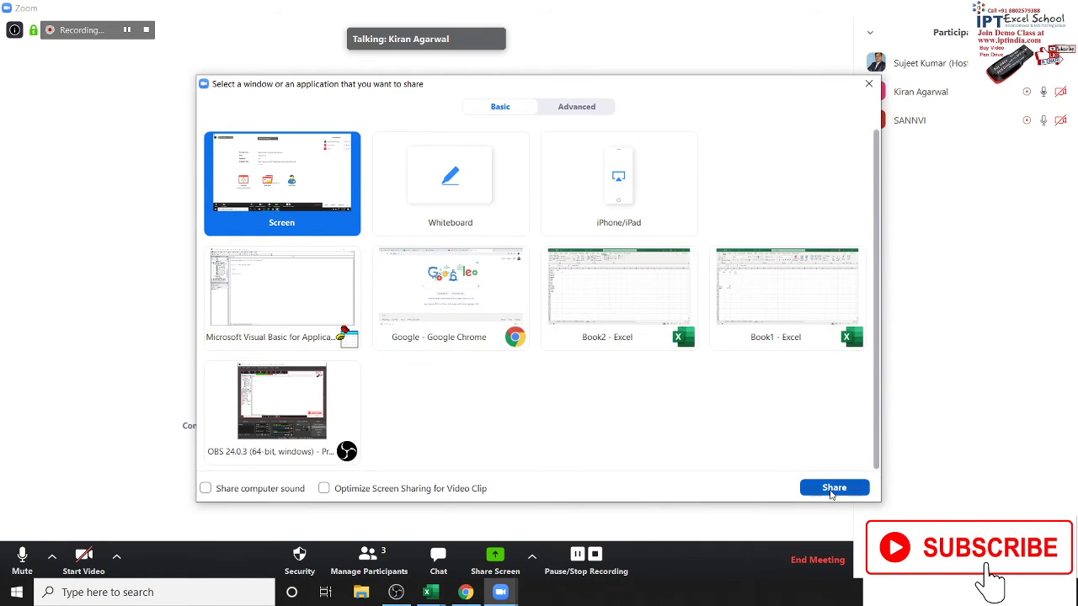
left_click(807, 488)
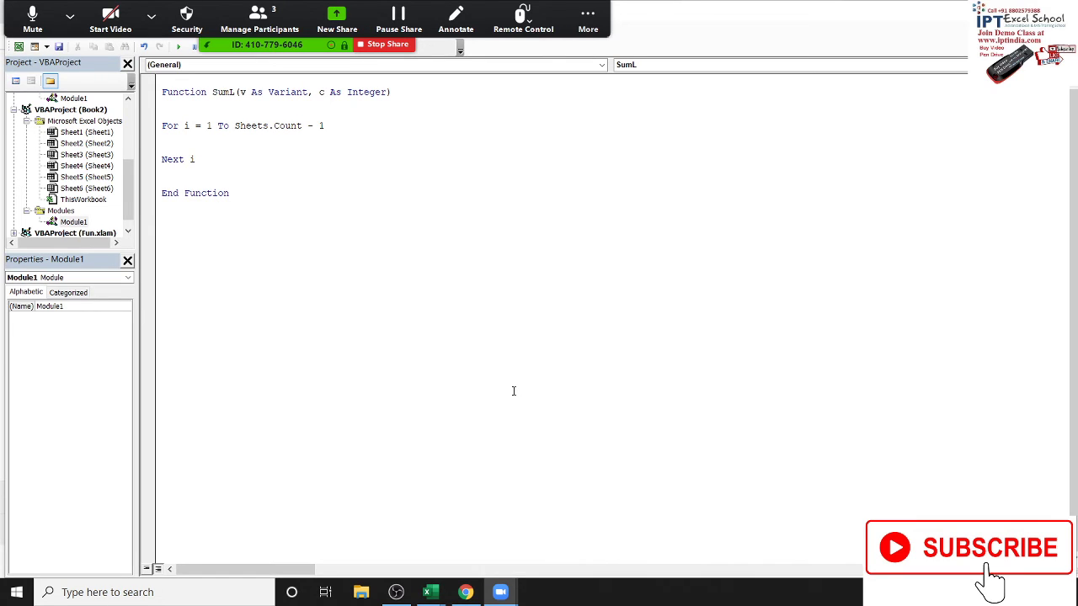
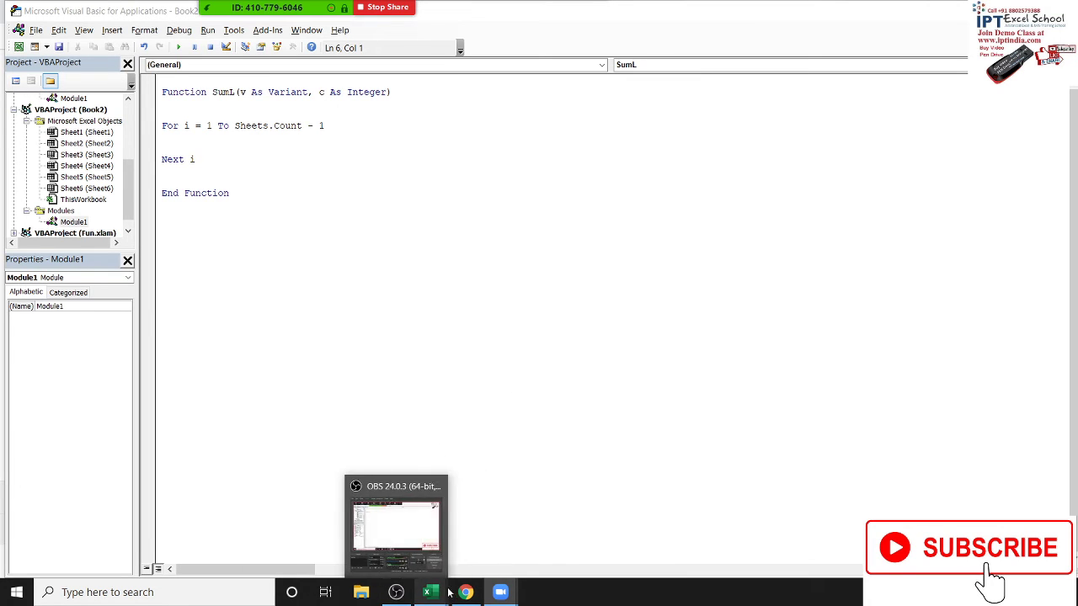
Step: Check and close the Zoom participants list, then put the cursor after Next i
left_click(346, 261)
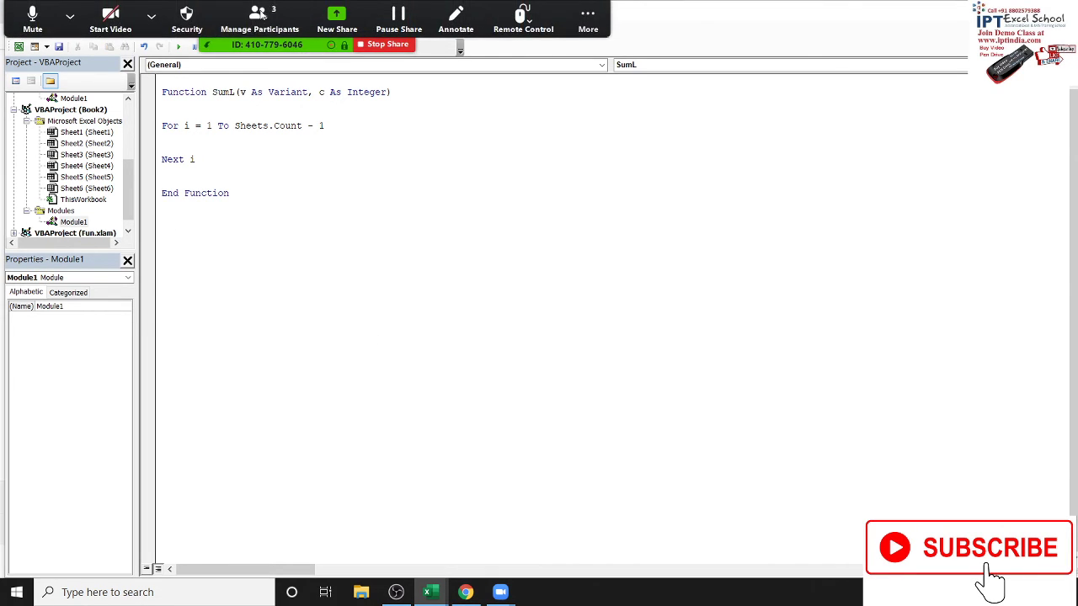
left_click(260, 12)
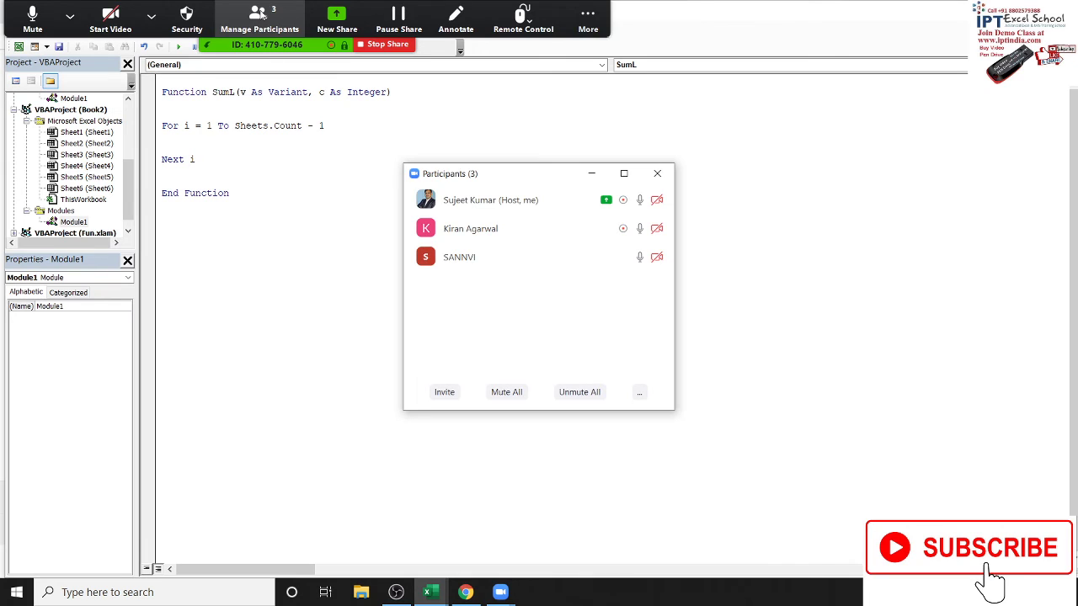
left_click(657, 173)
left_click(220, 160)
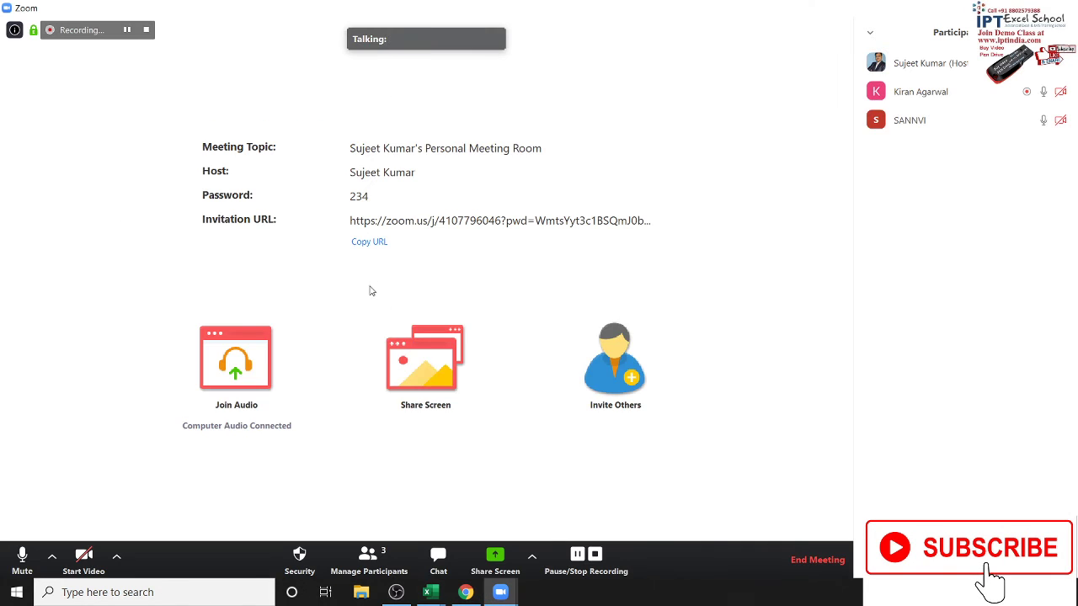
Step: Share the whole screen in Zoom and bring Google Chrome to the front
left_click(425, 358)
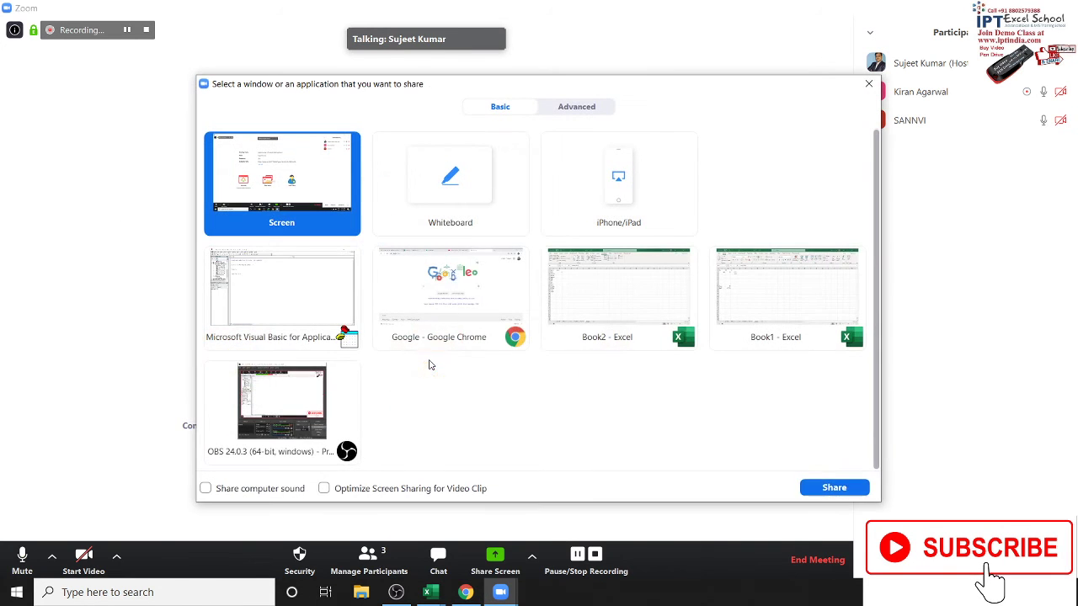
double_click(320, 176)
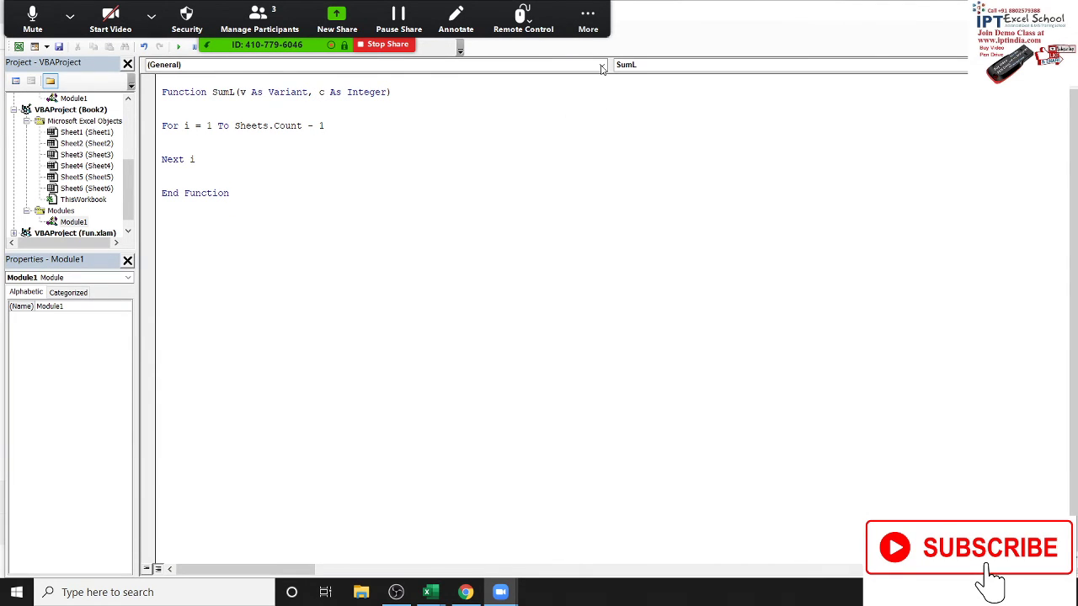
left_click(587, 18)
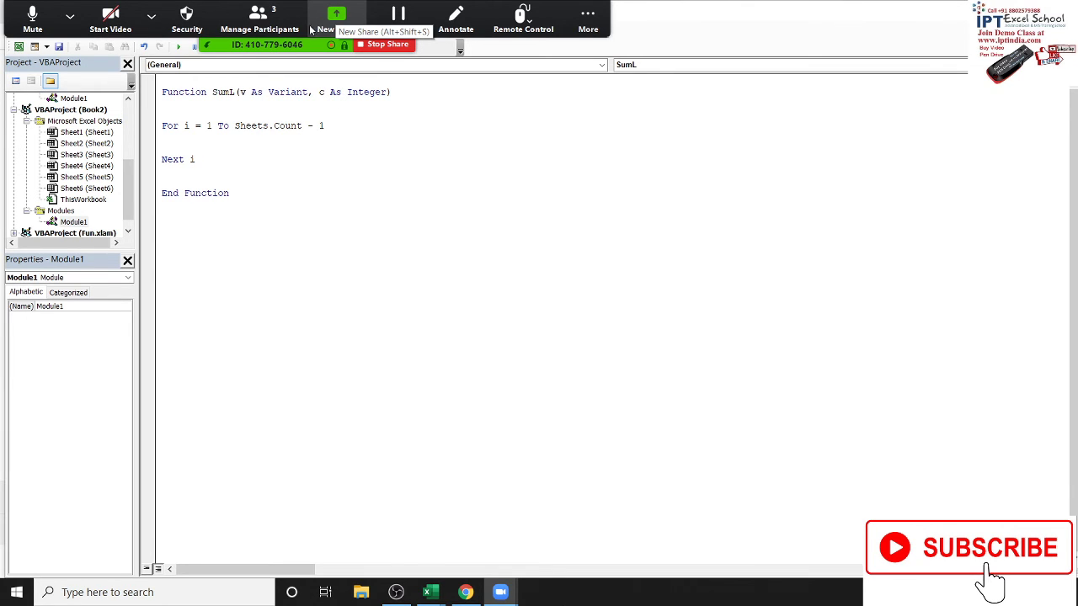
left_click(465, 592)
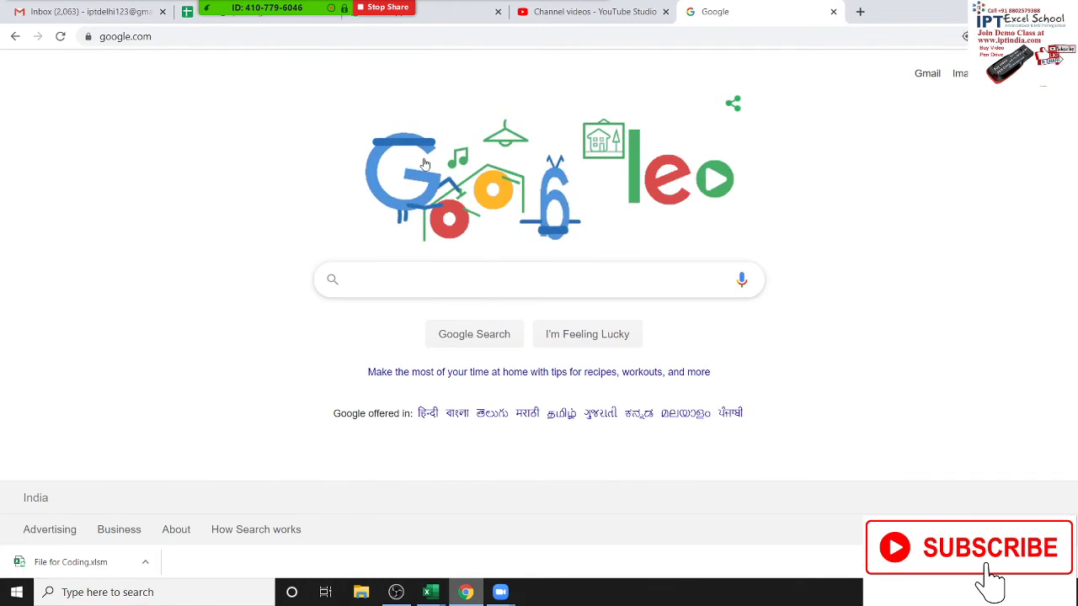
Step: Go to facebook.com from the address bar, then close that tab
left_click(356, 38)
type("fa")
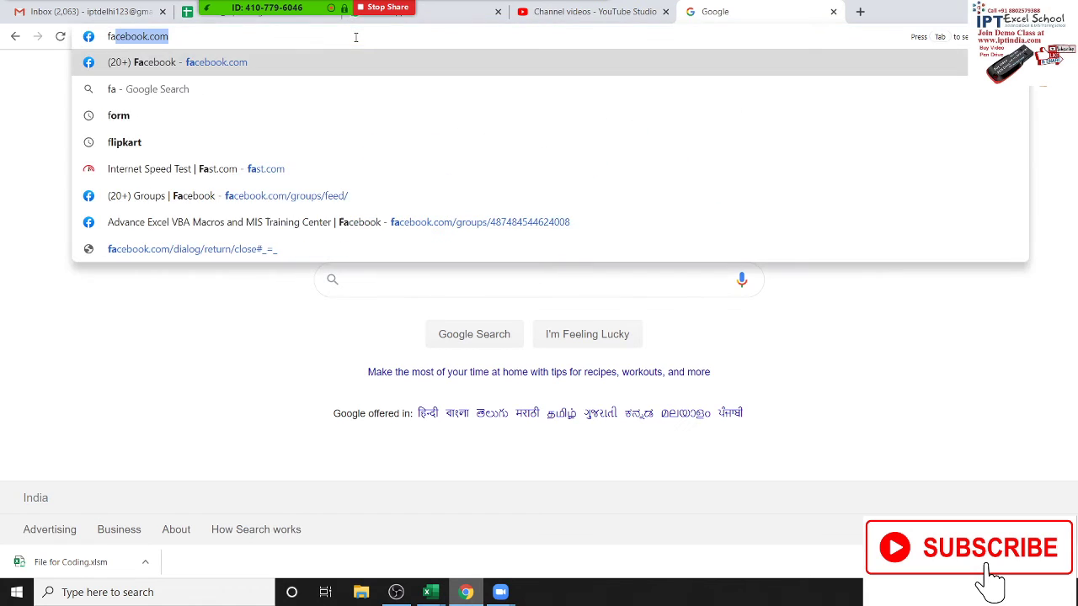
key("Return")
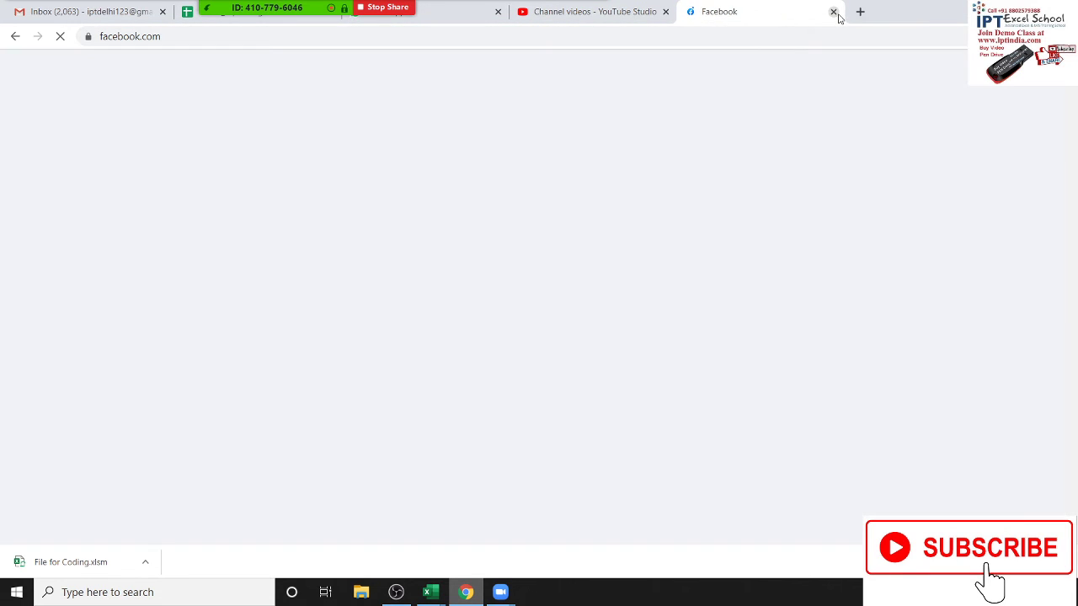
left_click(833, 12)
Step: Run the fast.com speed test in a new tab (47 Mbps), then minimise Chrome
left_click(692, 12)
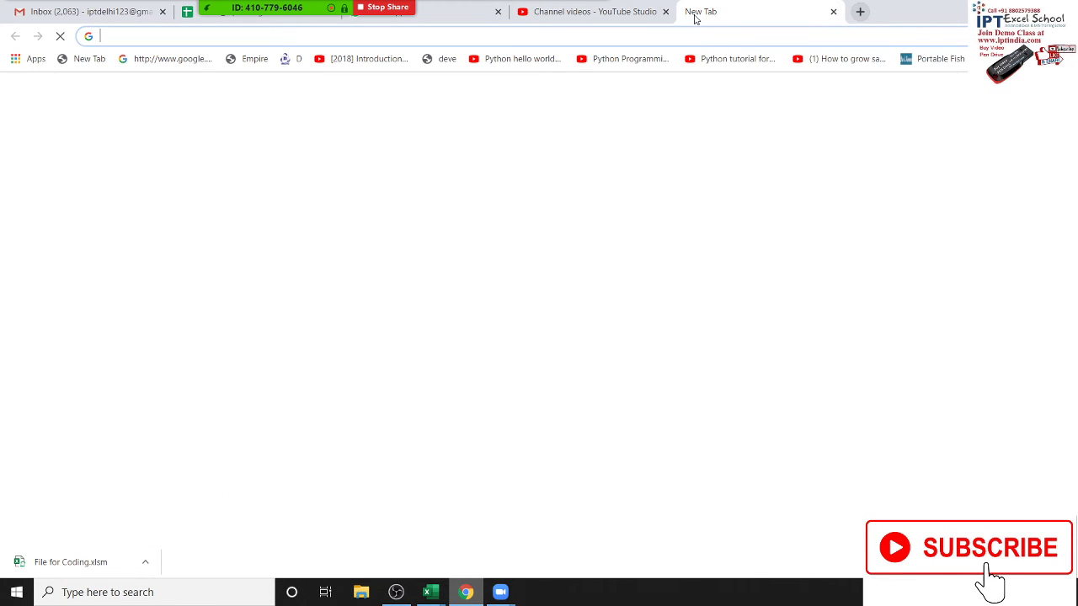
type("fast")
key("Return")
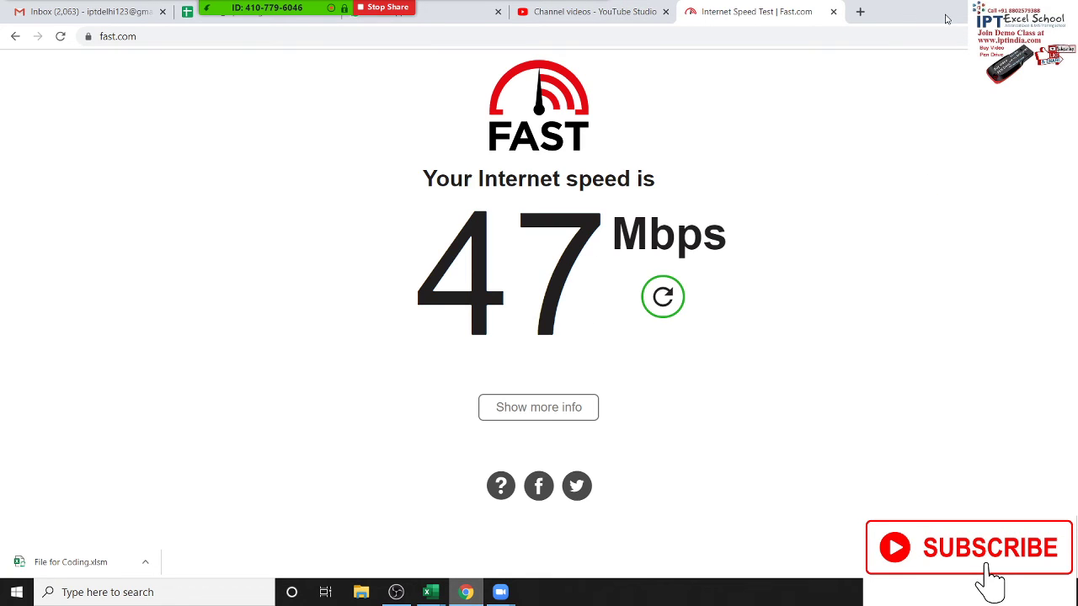
left_click(997, 12)
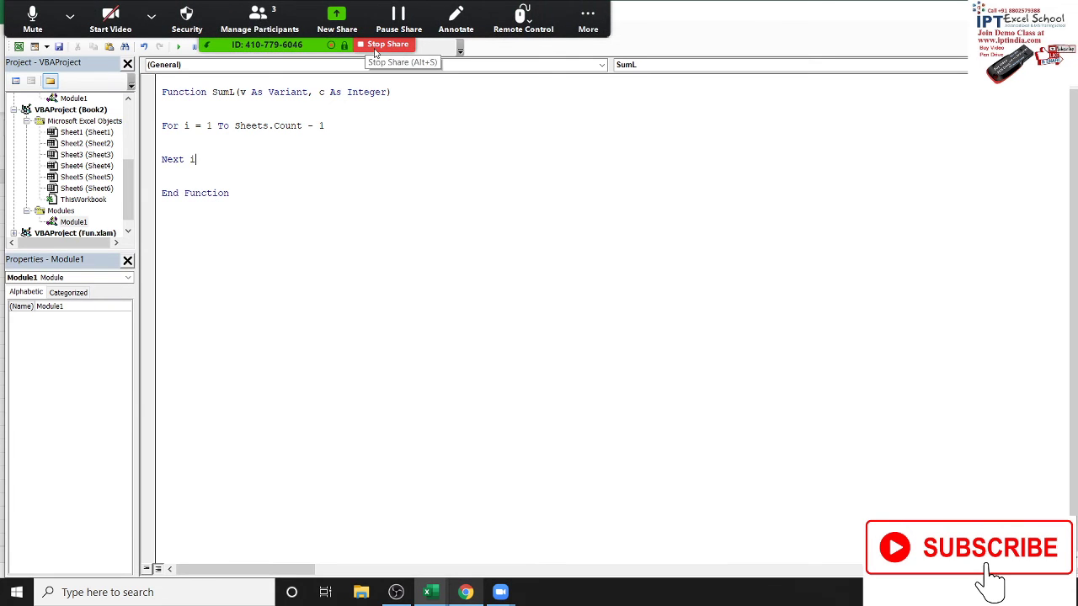
Step: Stop the Zoom share and restart sharing the whole screen showing the VBA editor
left_click(374, 46)
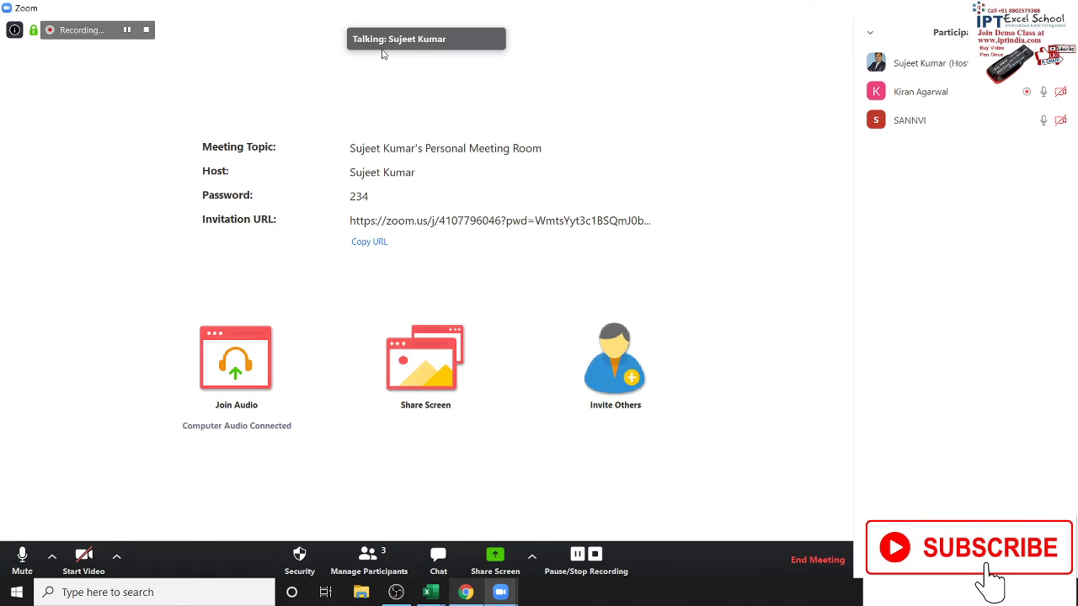
left_click(430, 369)
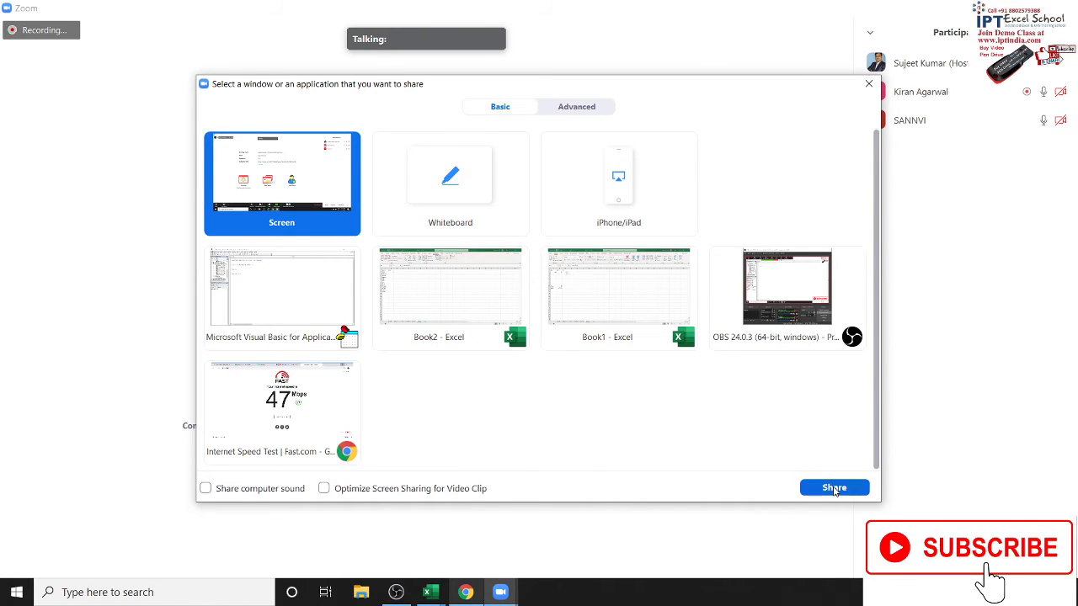
left_click(835, 489)
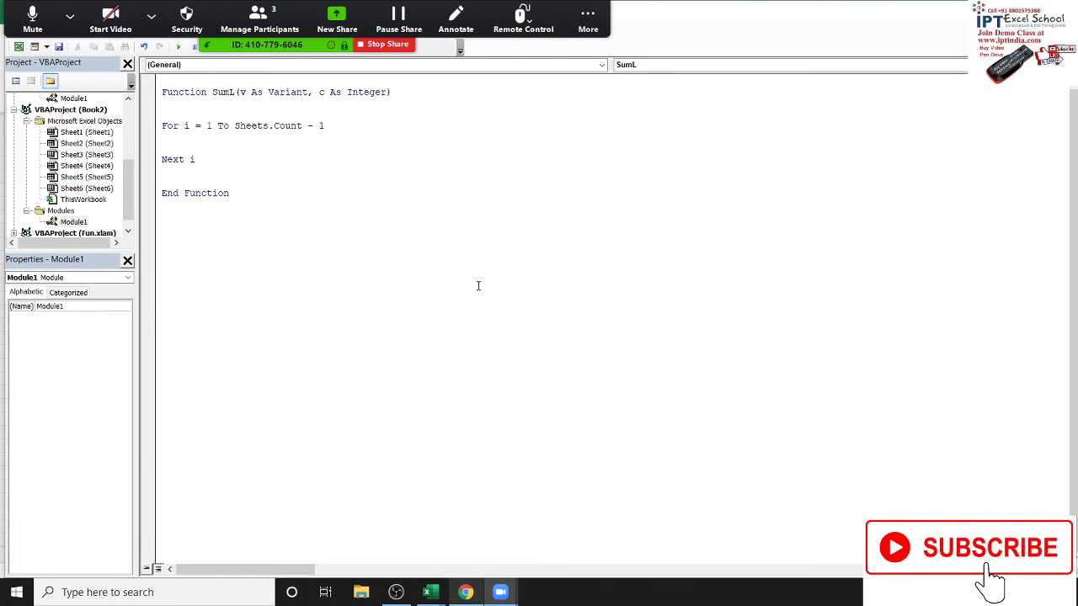
Step: Insert a blank line above Next i inside the SumL For loop
left_click(171, 143)
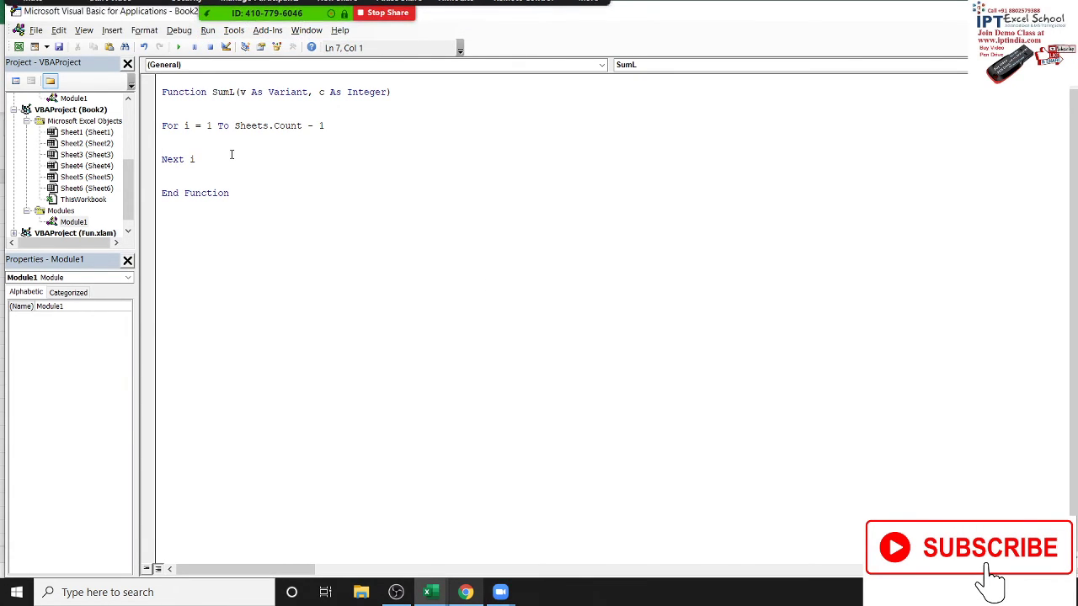
key("Return")
left_click(162, 126)
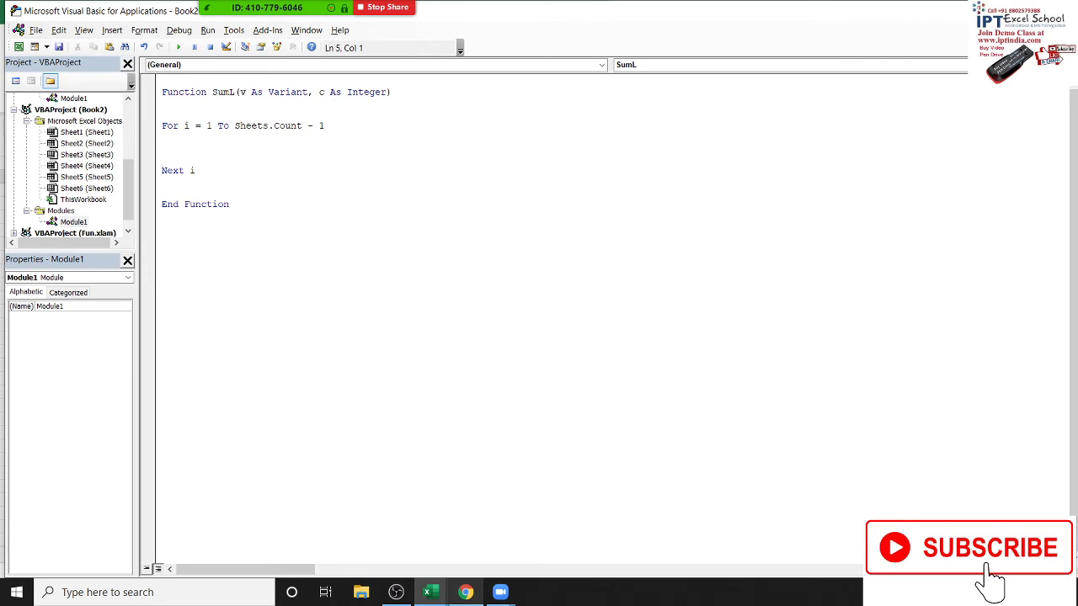
key("shift+Down")
key("shift+Down")
key("Up")
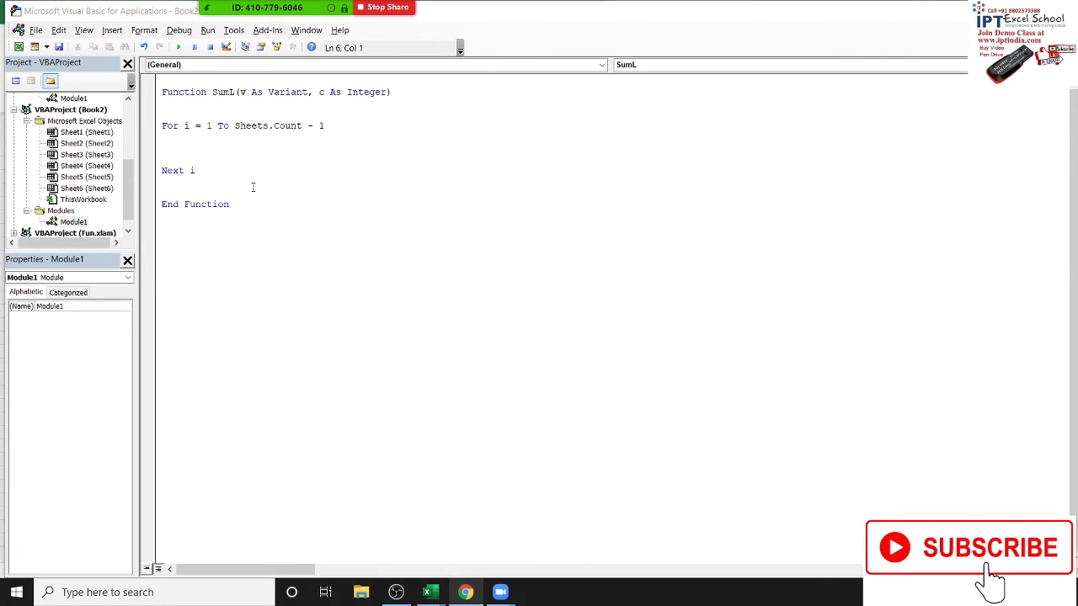
Step: Check Sheet6 in Excel, then add a blank line below the SumL declaration
key("alt+Tab")
key("alt+Tab")
key("alt+Tab")
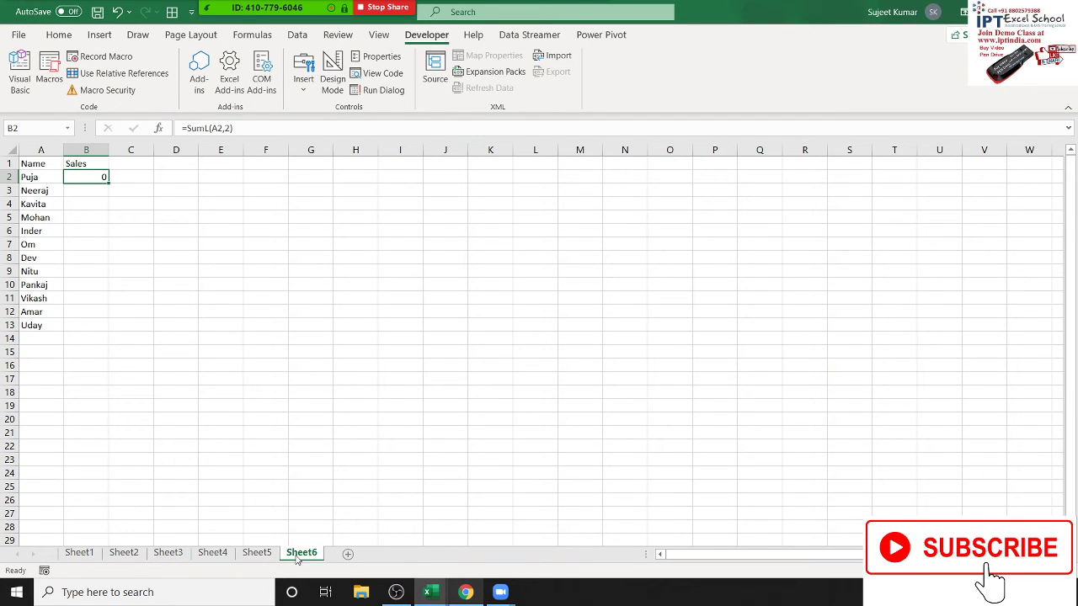
key("alt+Tab")
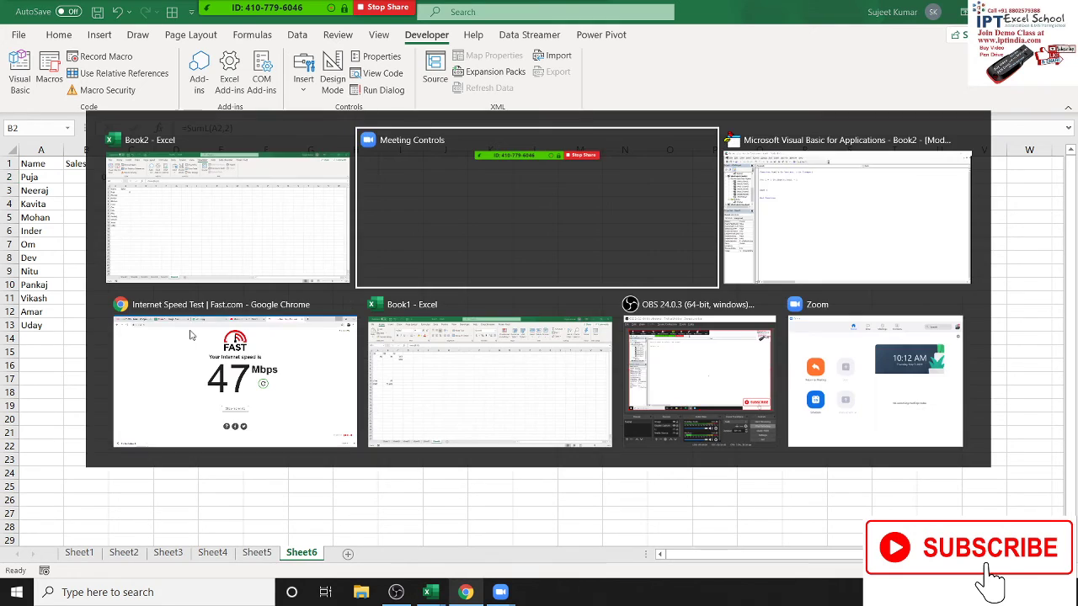
key("alt+Tab")
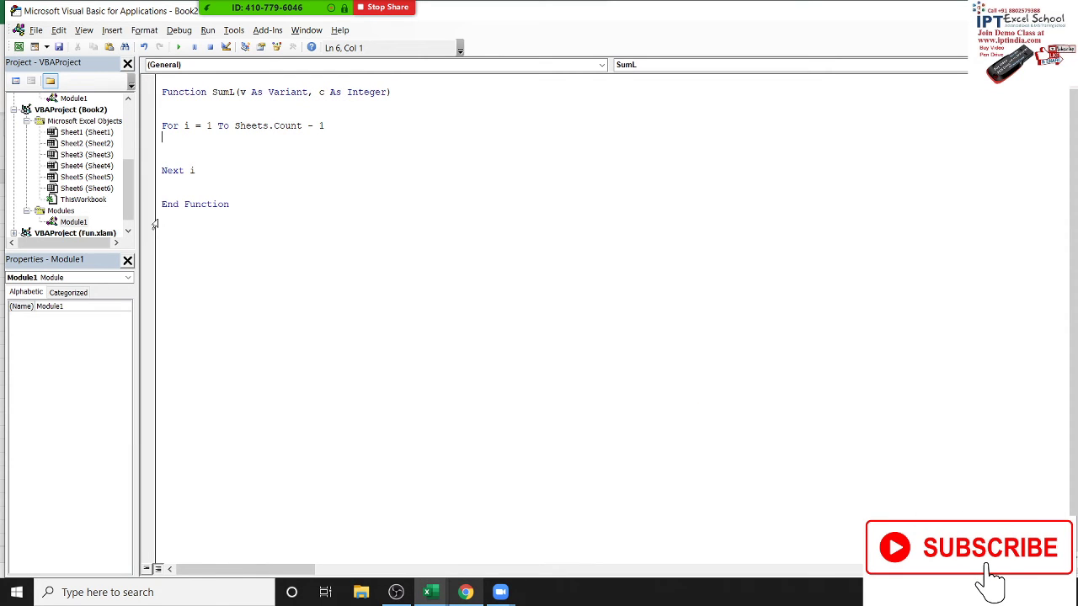
key("Up")
key("Up")
key("Return")
key("Up")
key("Up")
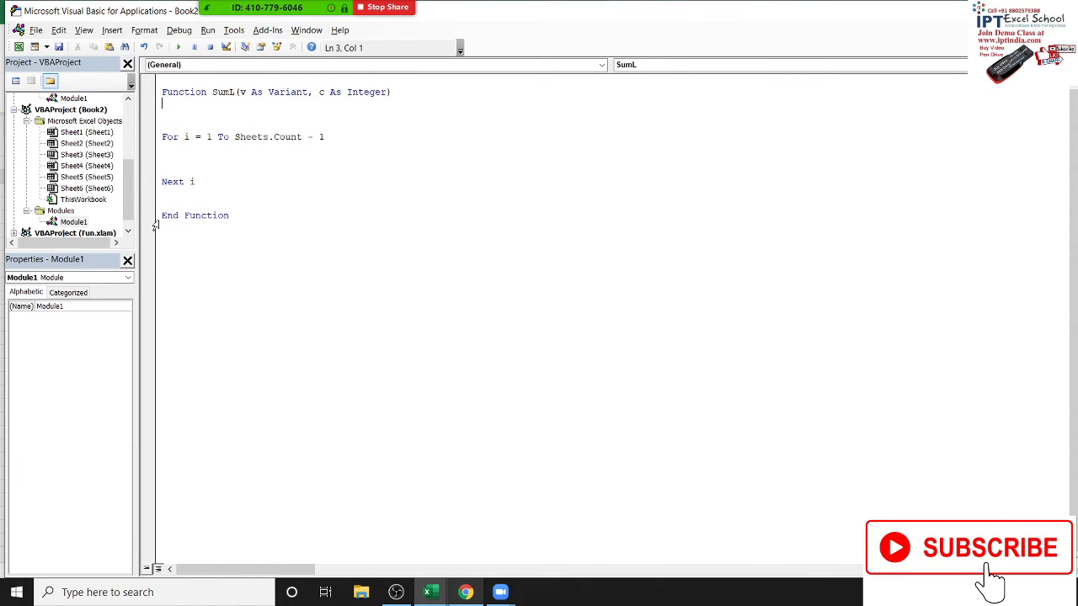
Step: Declare Dim r As Long in SumL
type("dim r a")
type("s r")
key("BackSpace")
key("BackSpace")
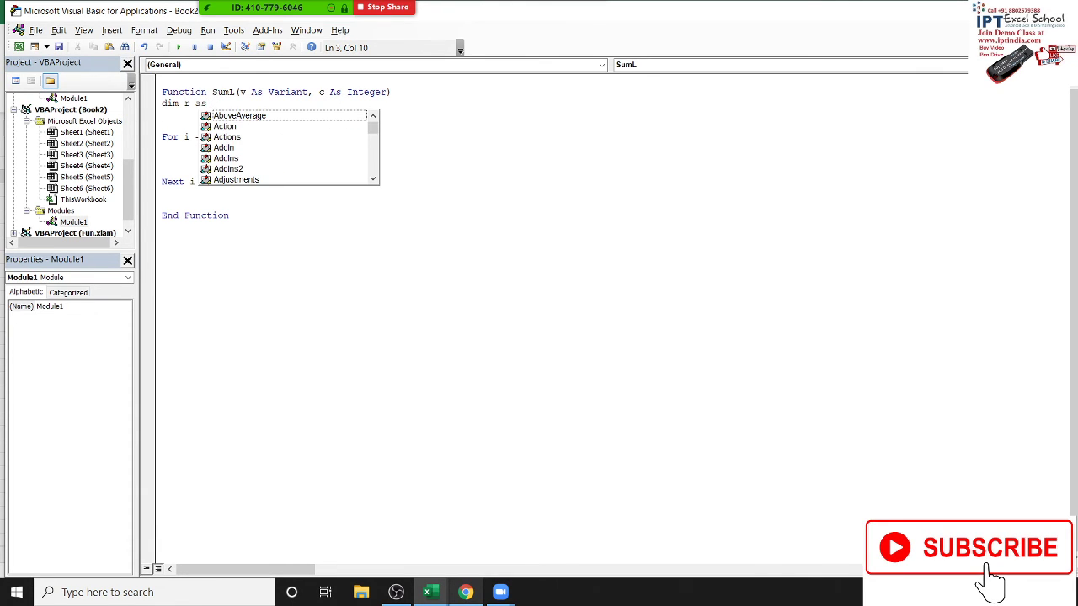
type("long")
key("Return")
key("Down")
key("Down")
key("Down")
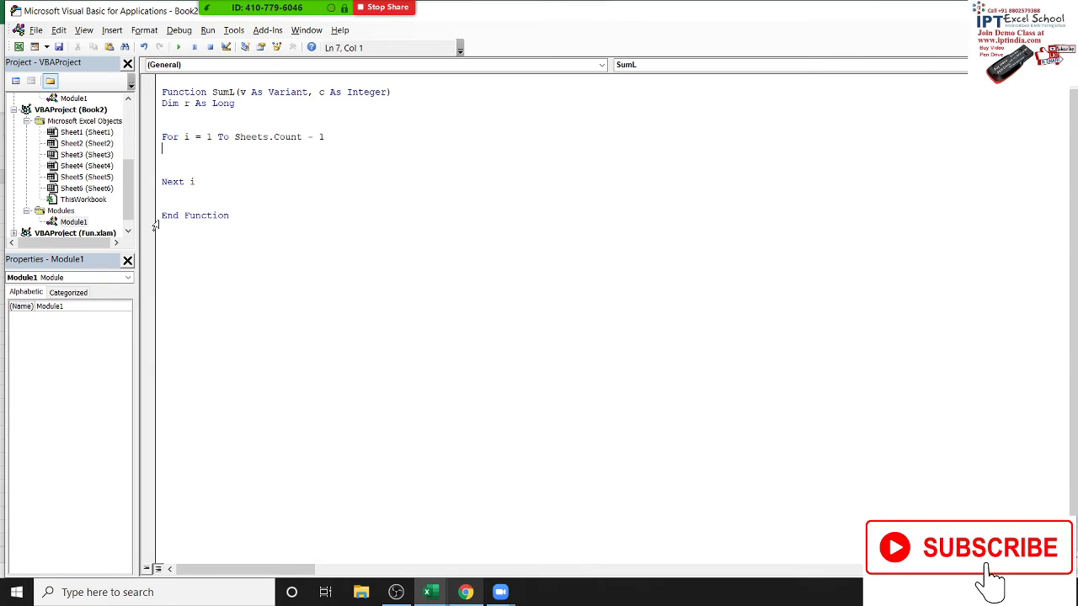
key("Down")
Step: Inside the loop, set r = Application.WorksheetFunction.VLookup(v, Sheets(i).Range("A:B"), c, 0)
type("r=")
type("appli")
type("cation")
type(".wo")
key("Tab")
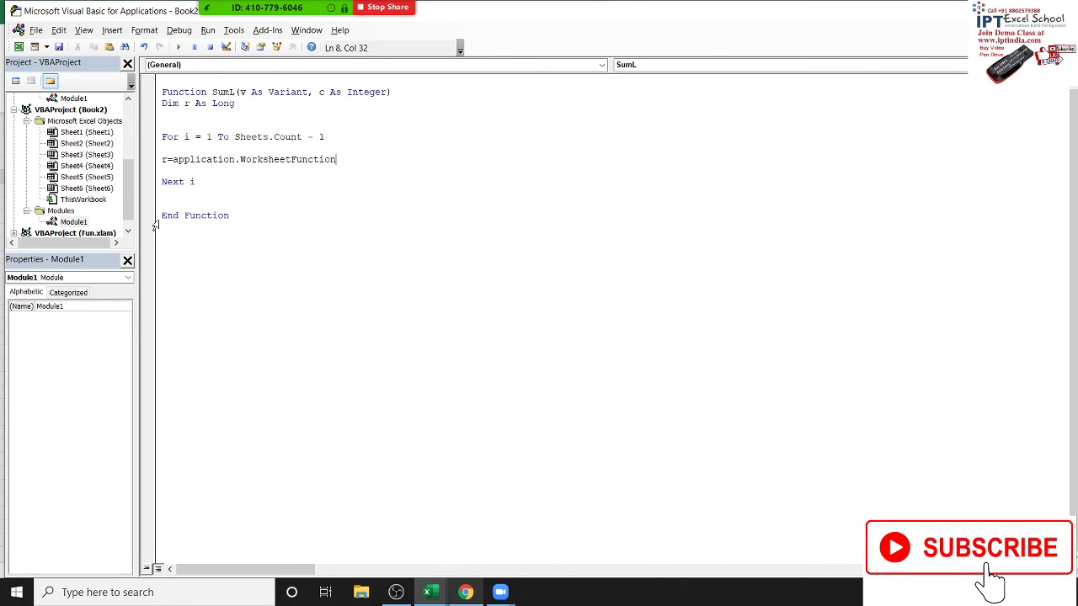
type(".")
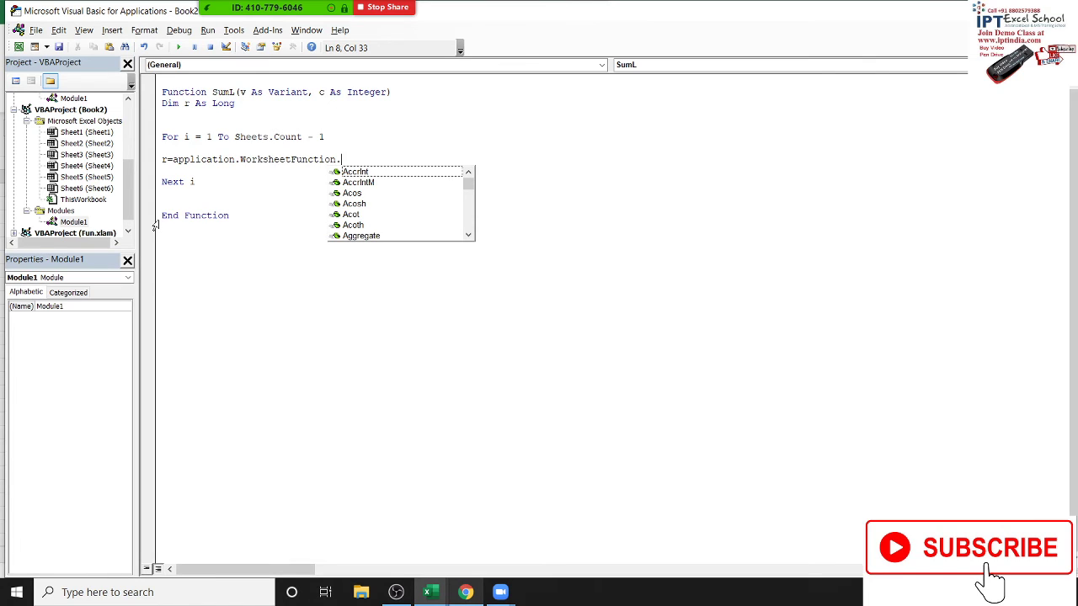
type("vl")
key("Tab")
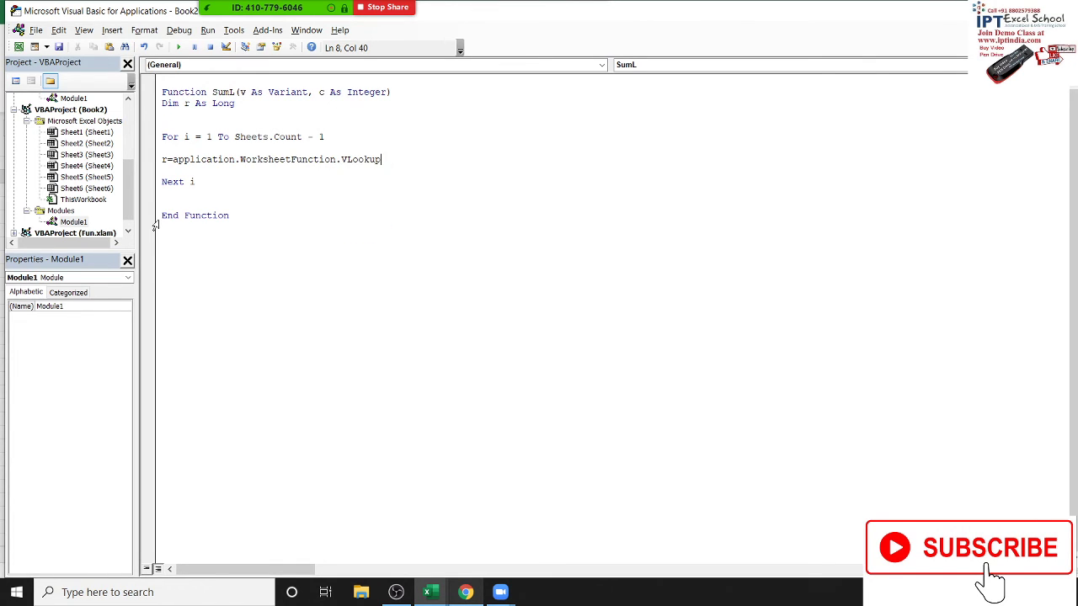
type("(")
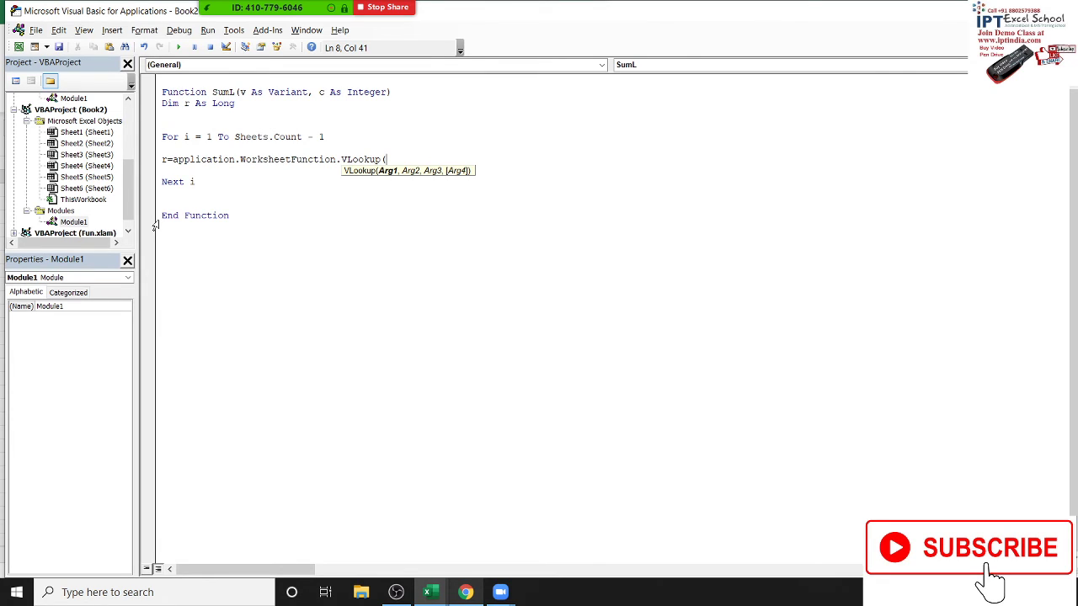
type("v")
type(",shee")
type("ts(")
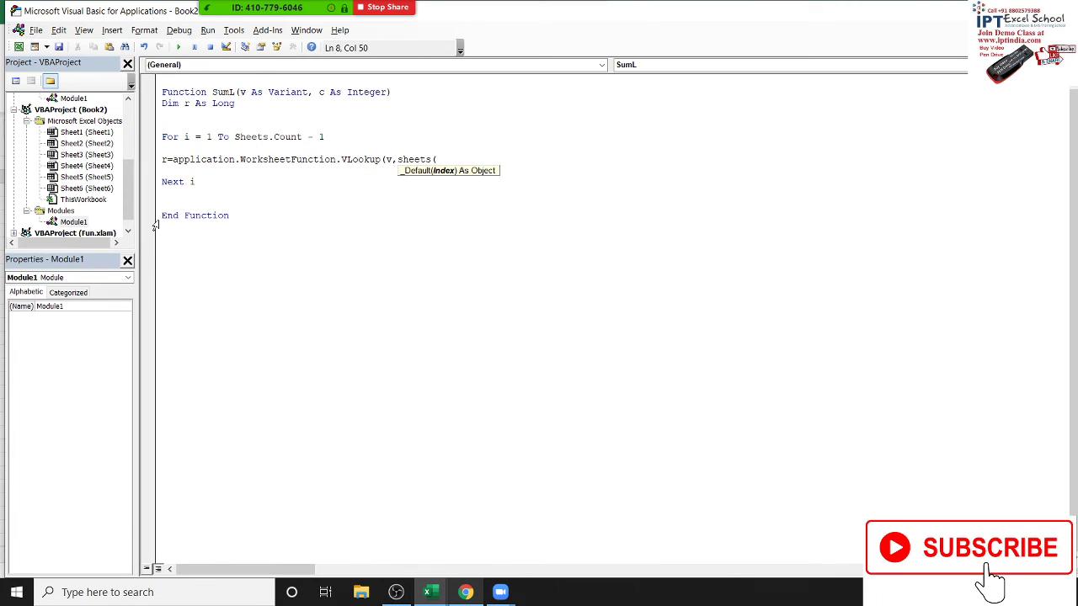
type("i)")
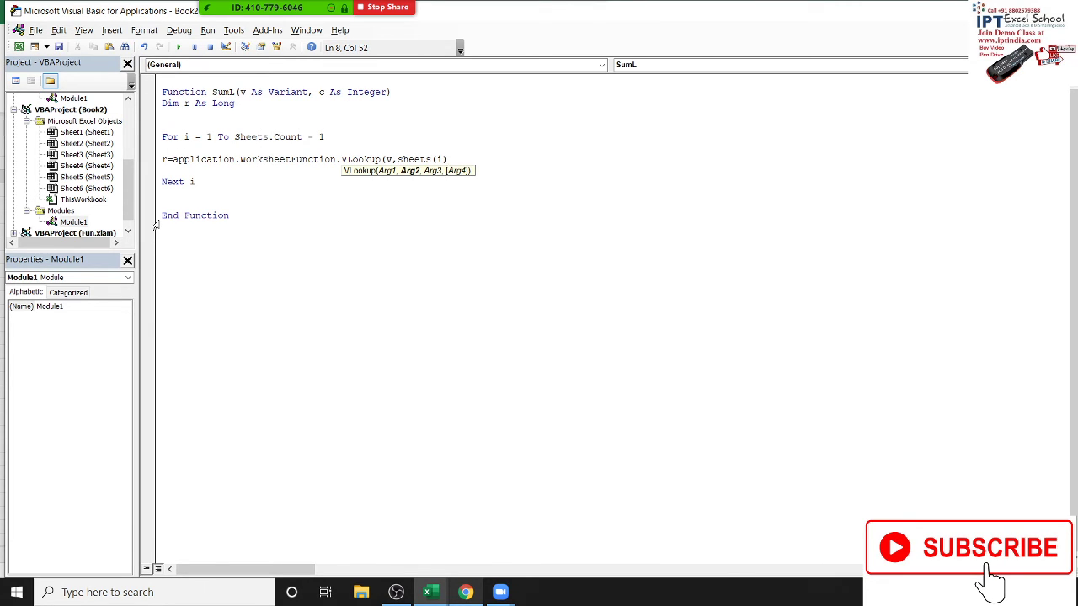
type(".ran")
type("ge(\"A")
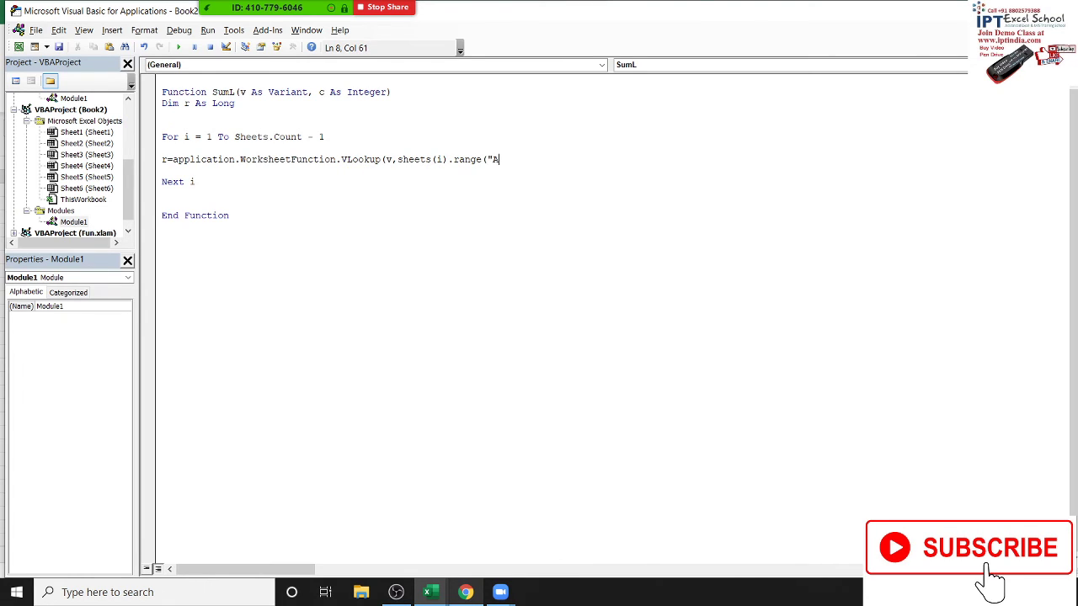
type(":B\"")
type(")")
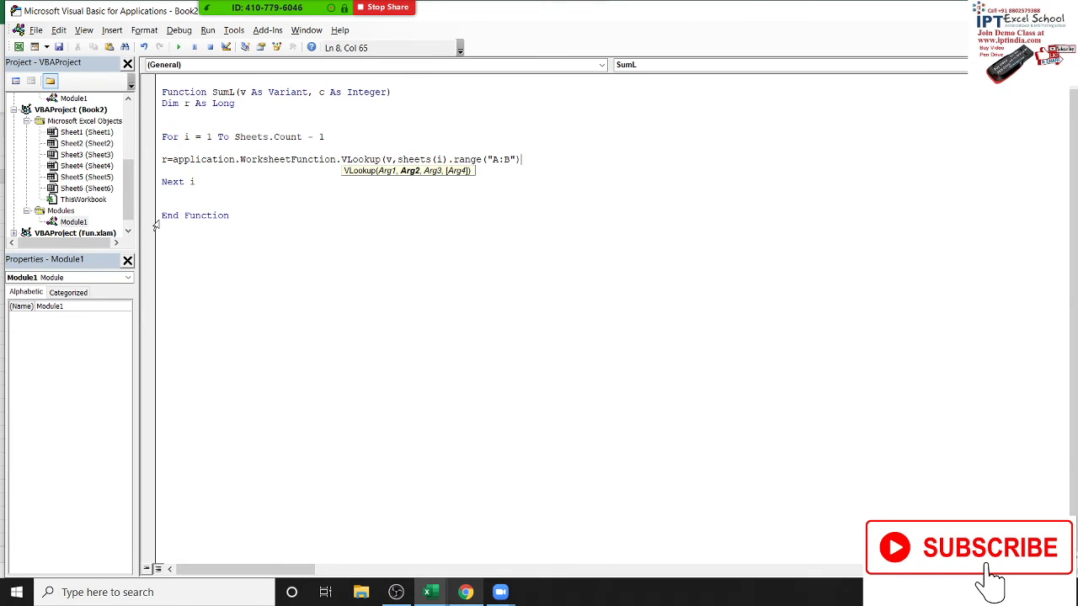
type(",")
type("c,")
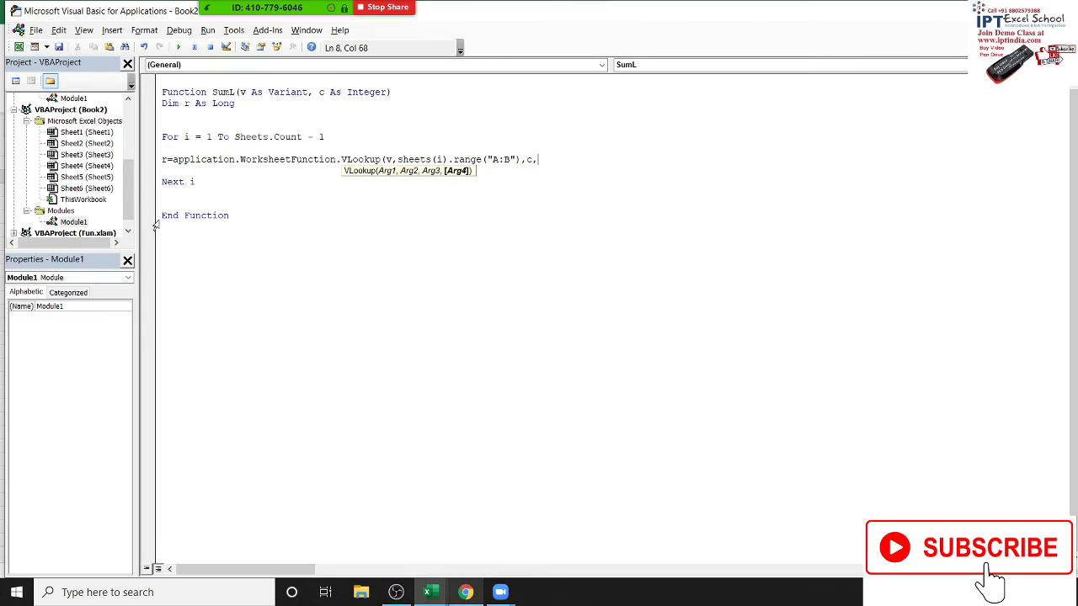
type("0)")
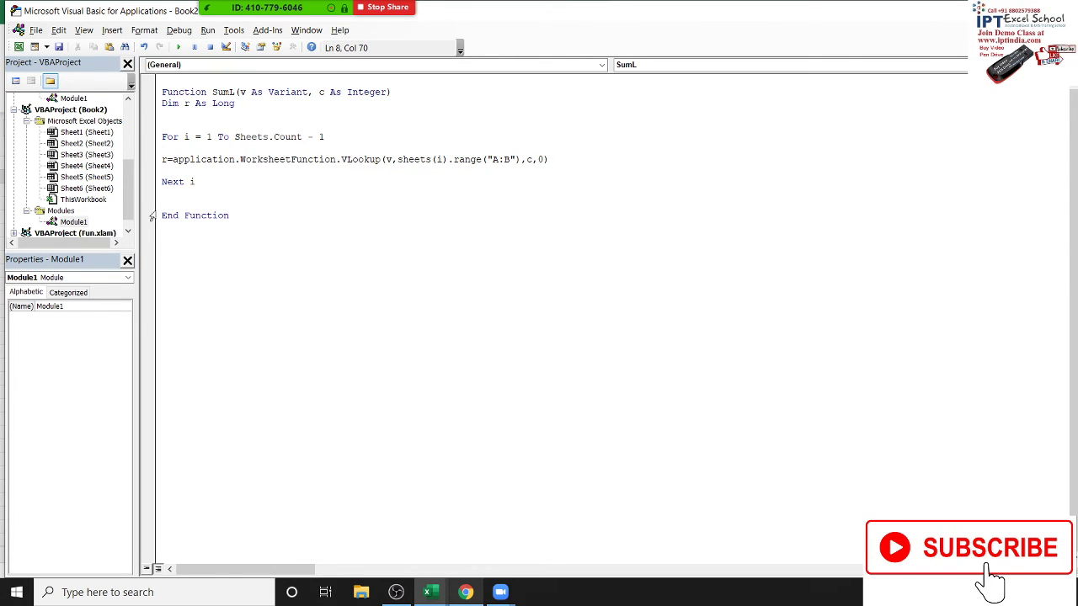
key("Return")
left_click(183, 159)
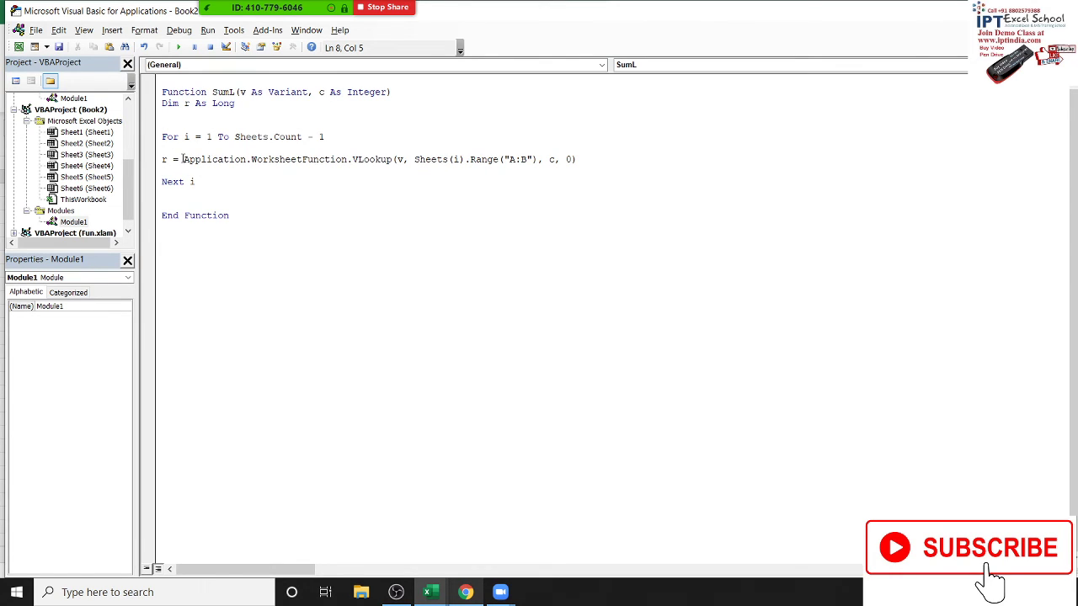
Step: Make the loop accumulate r = r + VLookup and add SumL = r before End Function
type("r+")
left_click(213, 189)
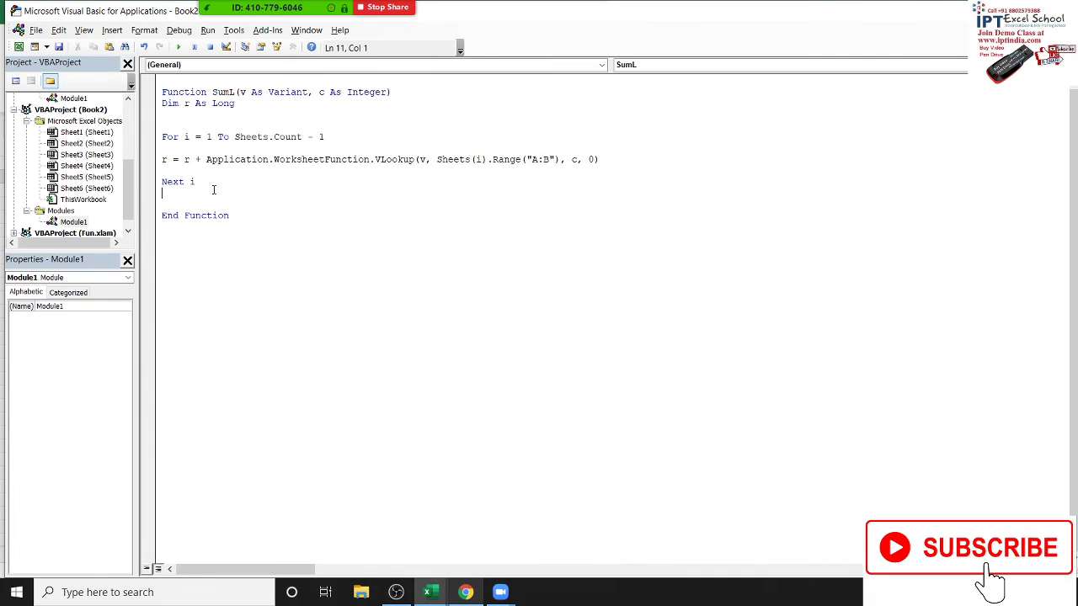
key("Return")
key("Return")
type("SumL")
type("=r")
left_click(243, 185)
Step: Highlight the accumulated r in the lookup line, then return to Excel
double_click(189, 159)
left_click_drag(190, 159, 184, 159)
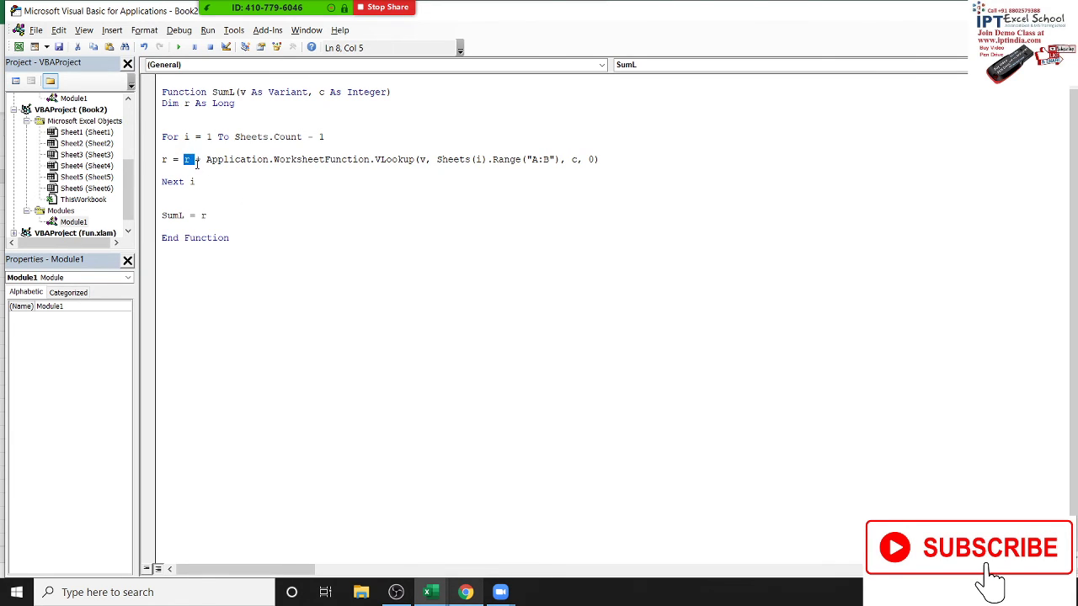
left_click(320, 92)
key("alt+F11")
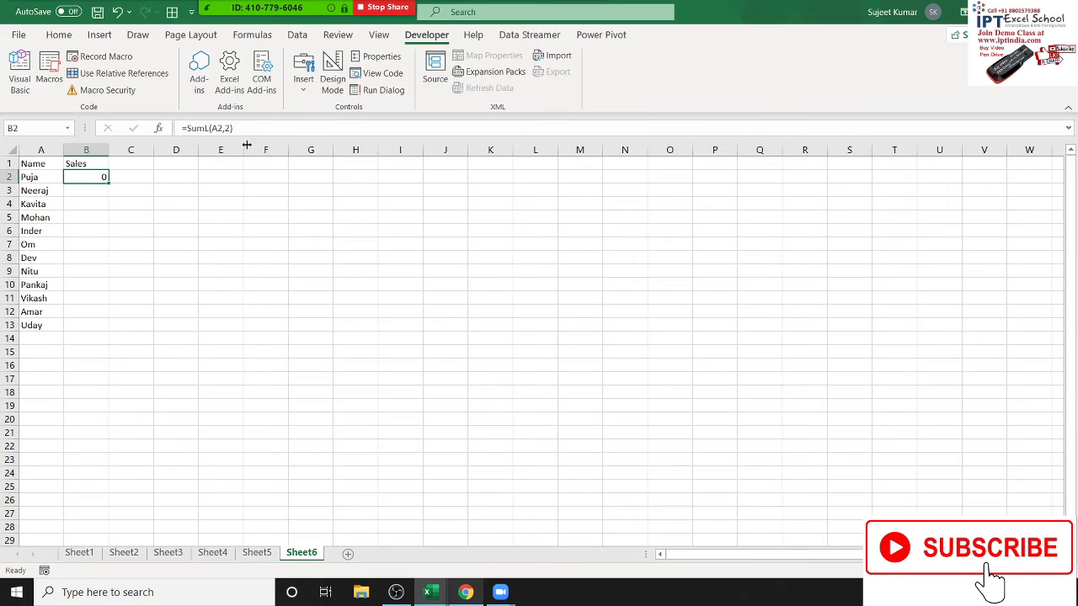
Step: Recalculate =SumL(A2,2) in B2 and compare with Sheet1's columns A:B
double_click(103, 178)
key("Return")
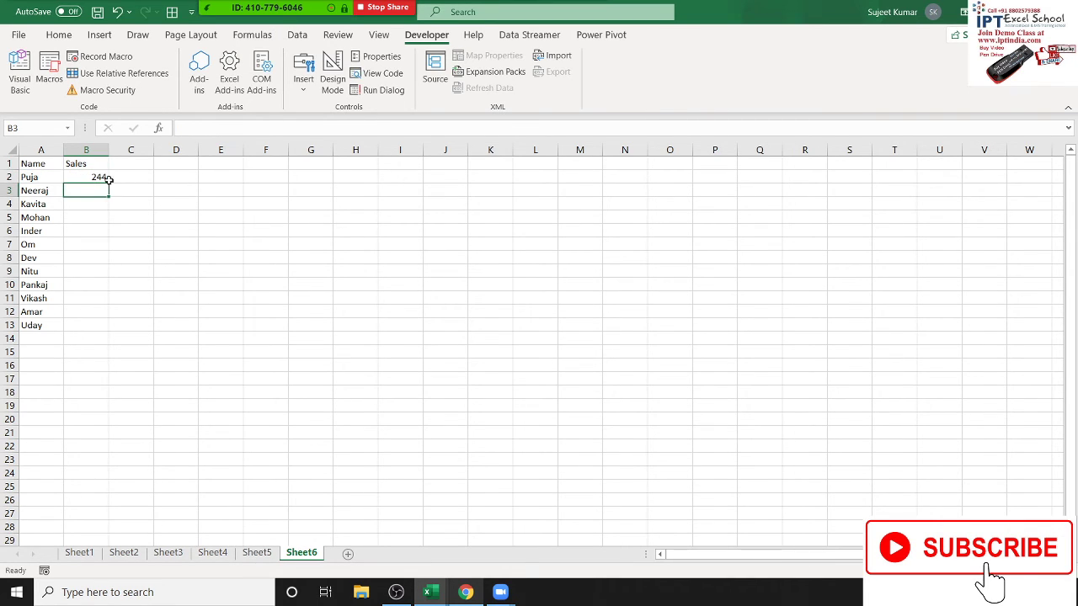
left_click(79, 552)
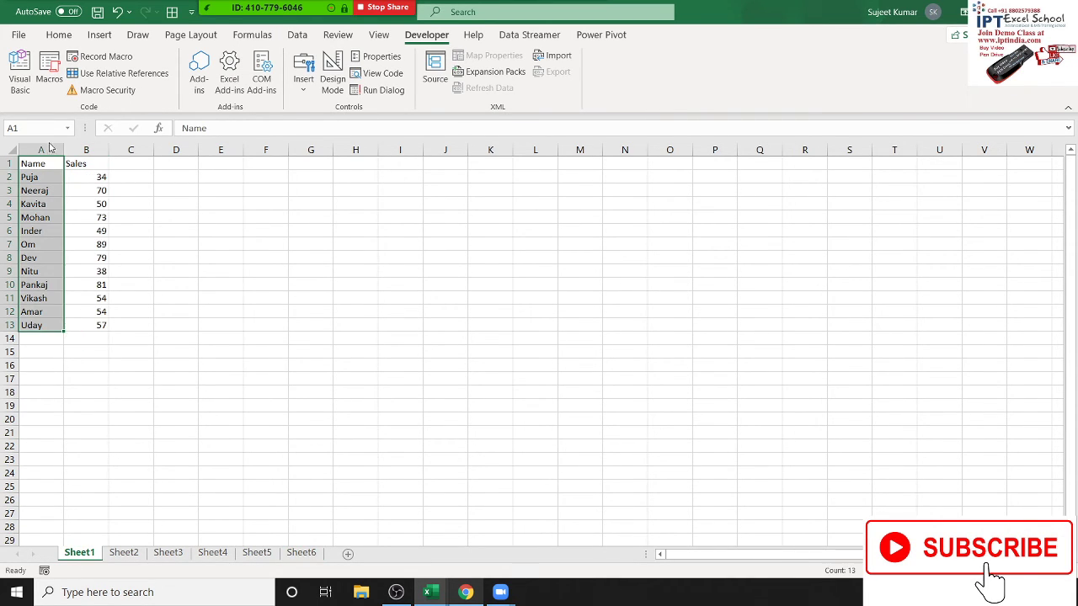
left_click_drag(49, 149, 84, 149)
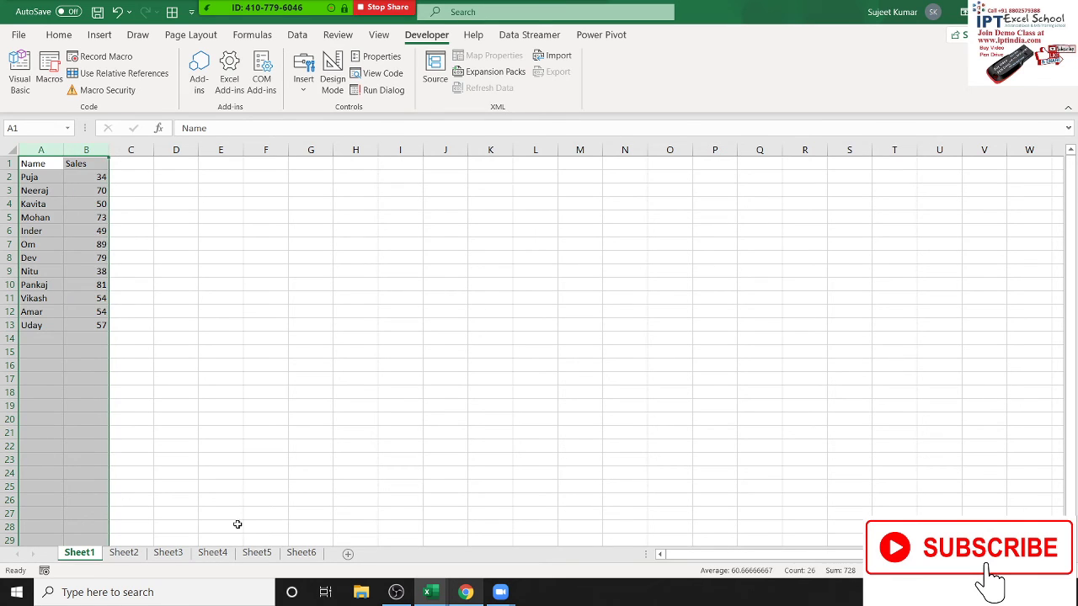
left_click(301, 552)
type("=")
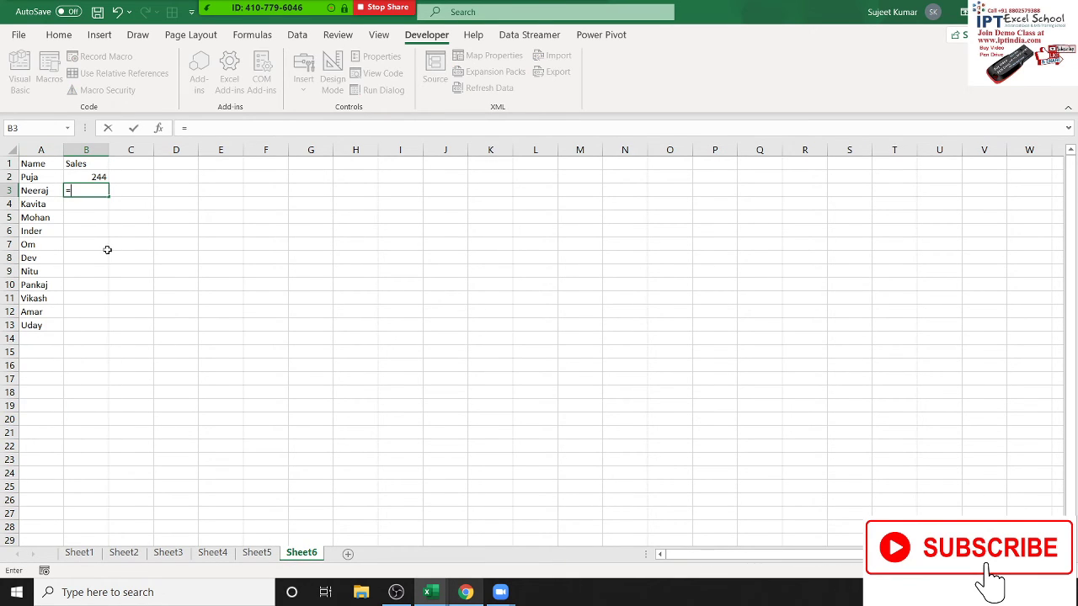
type("vlookup(")
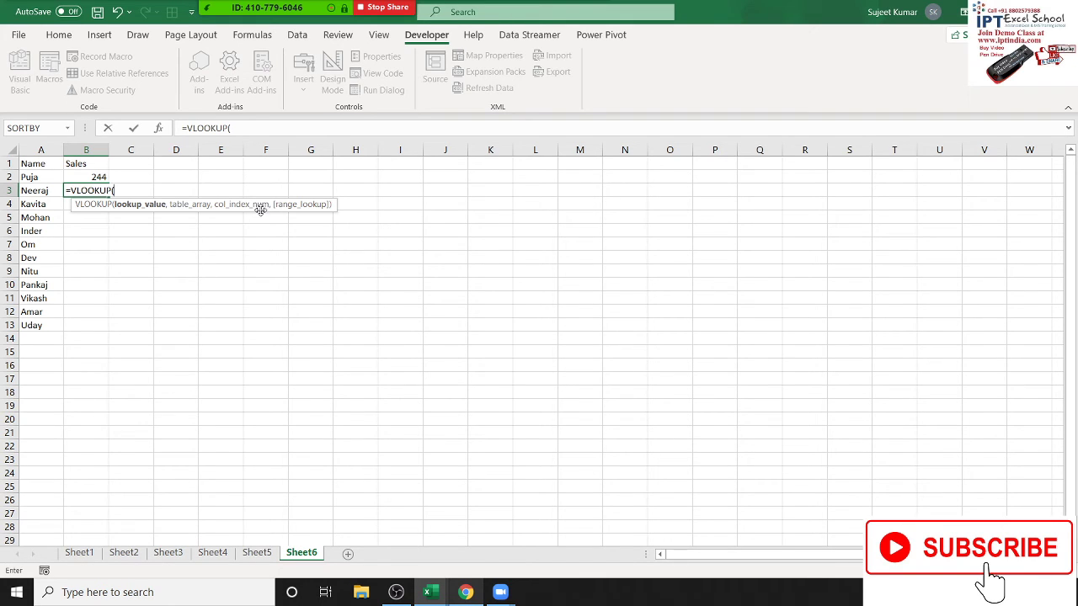
key("Escape")
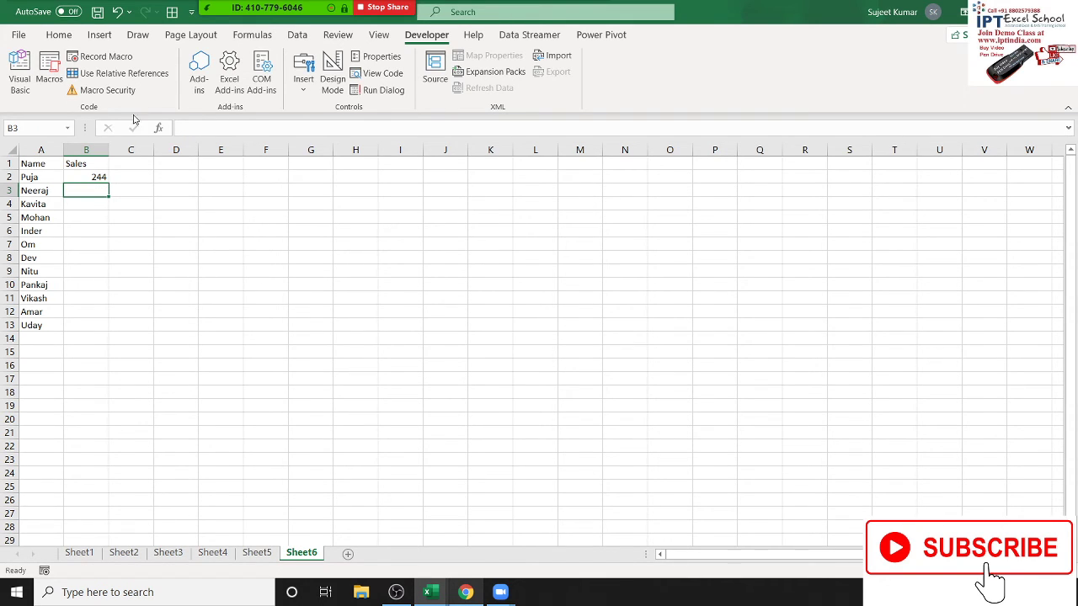
Step: Fill =SumL down B2:B13 (244 to 302) and check Sheet1 through Sheet5
left_click(97, 176)
double_click(109, 184)
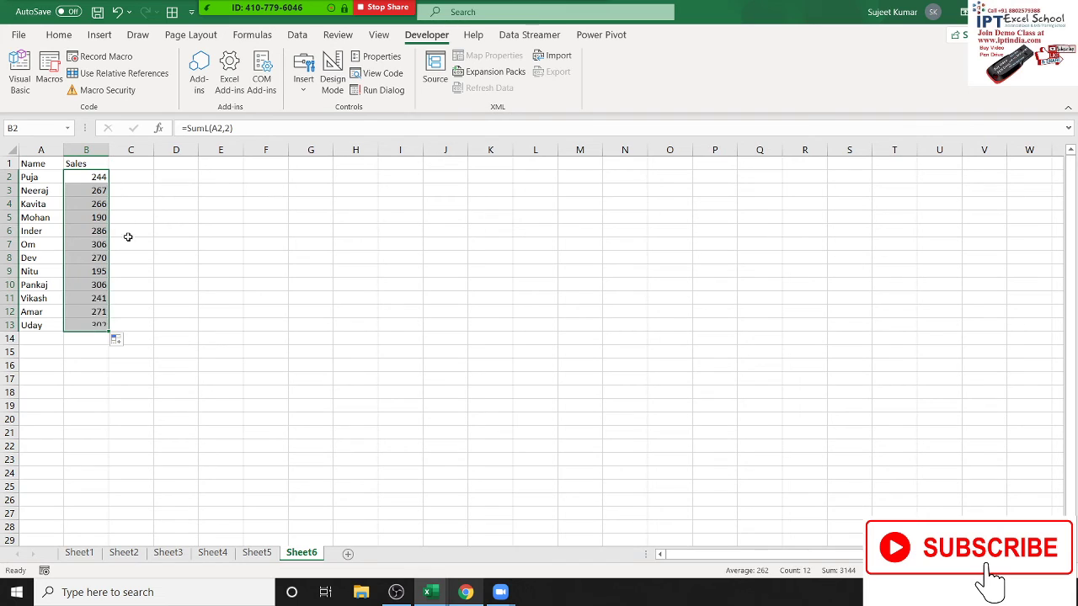
left_click(79, 553)
left_click(124, 553)
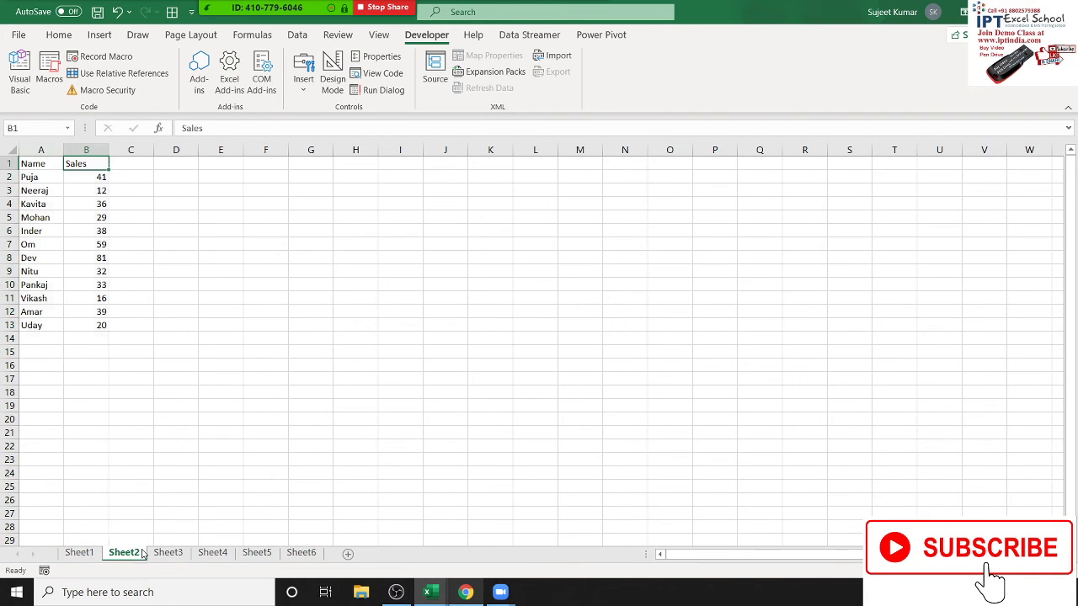
left_click(168, 553)
left_click(213, 554)
left_click(257, 553)
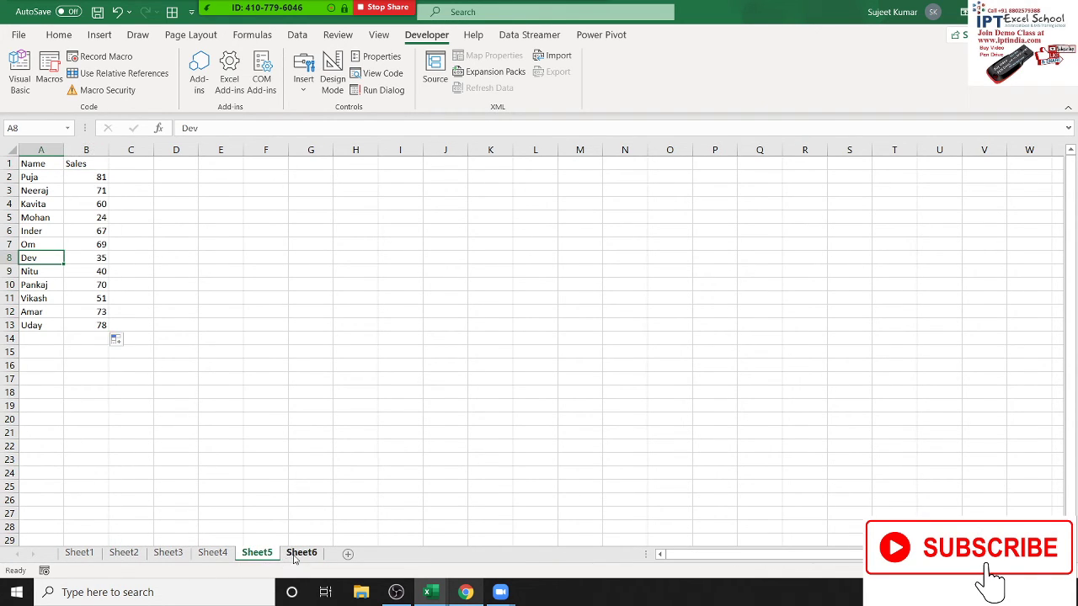
left_click(300, 553)
left_click(95, 175)
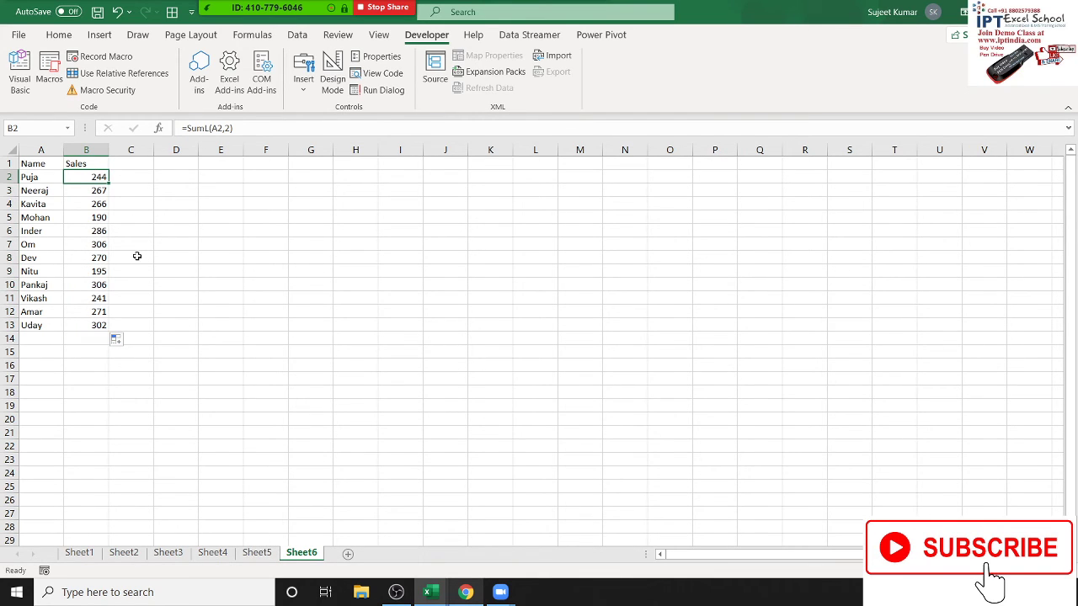
key("alt+F11")
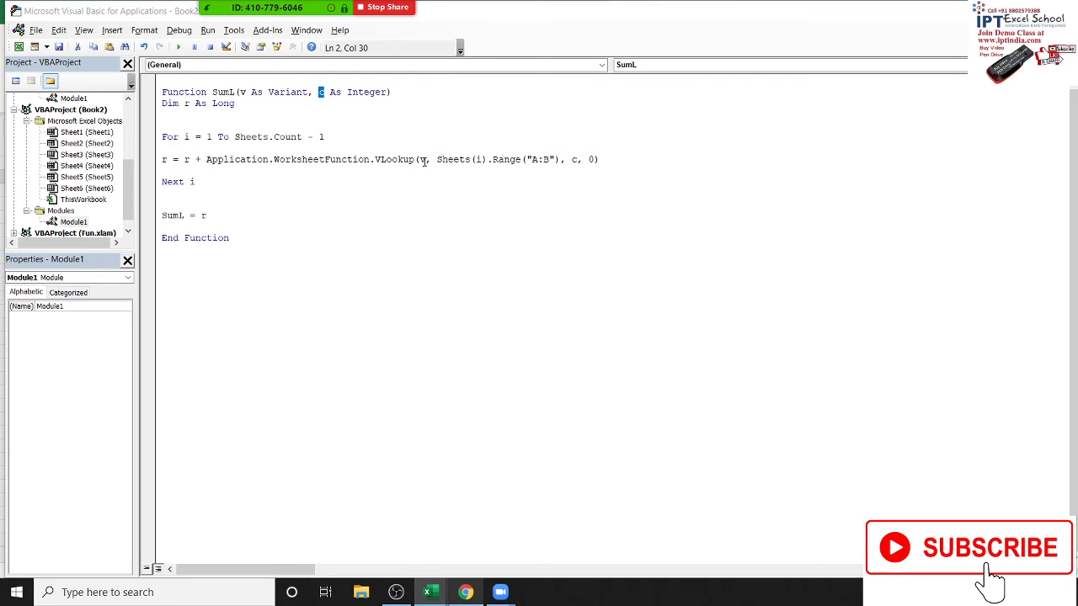
Step: Highlight the Sheets(i).Range("A:B") argument, sheet index i and accumulated r to explain the lookup line
left_click_drag(430, 159, 561, 161)
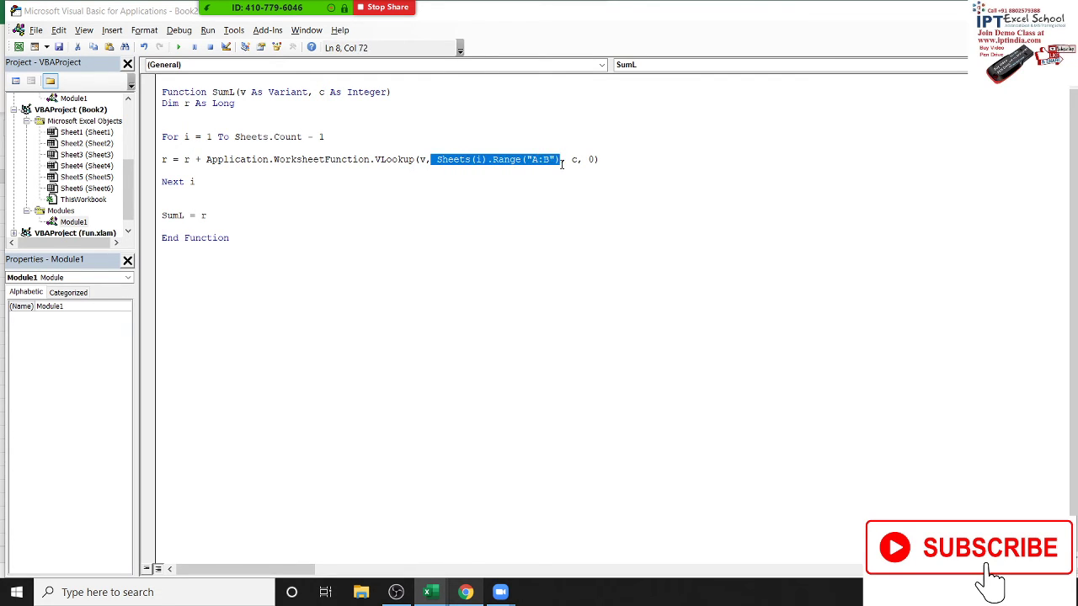
double_click(478, 160)
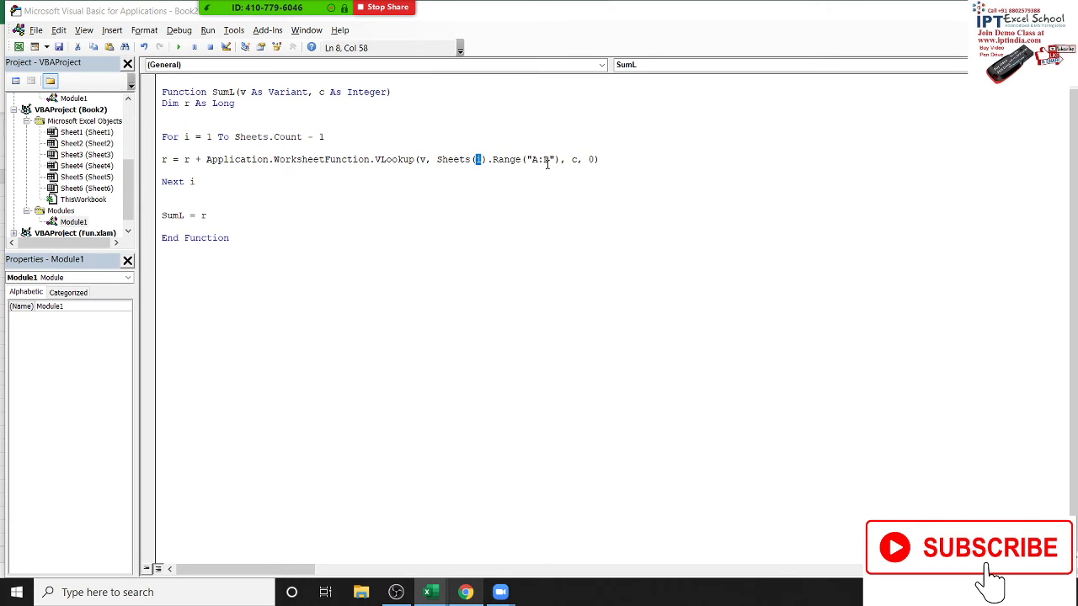
left_click_drag(190, 159, 172, 159)
double_click(477, 158)
left_click(185, 160)
left_click_drag(184, 162, 193, 160)
left_click_drag(603, 159, 482, 161)
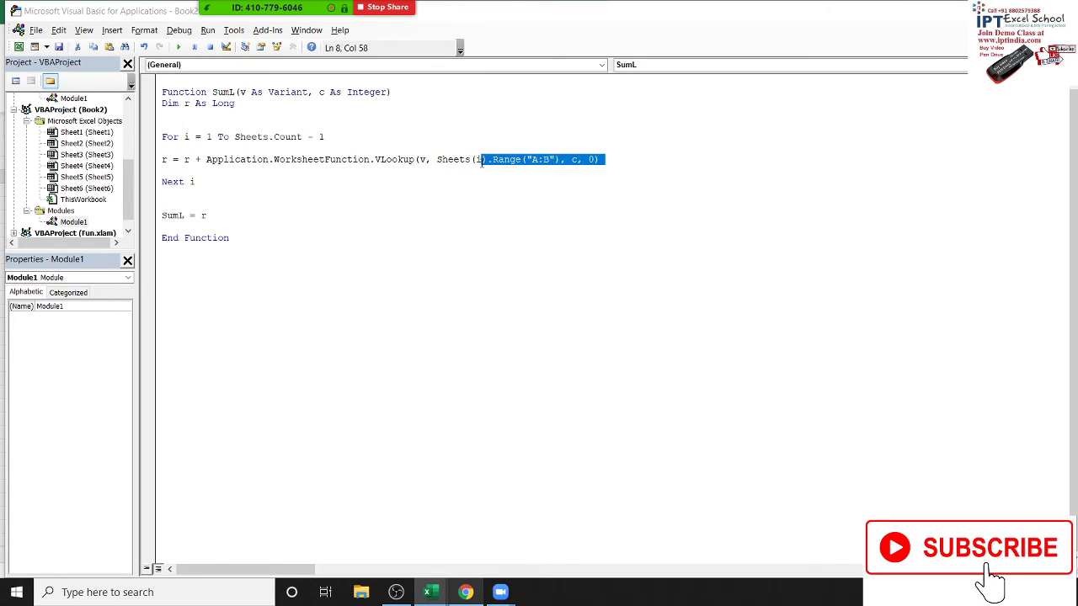
double_click(187, 160)
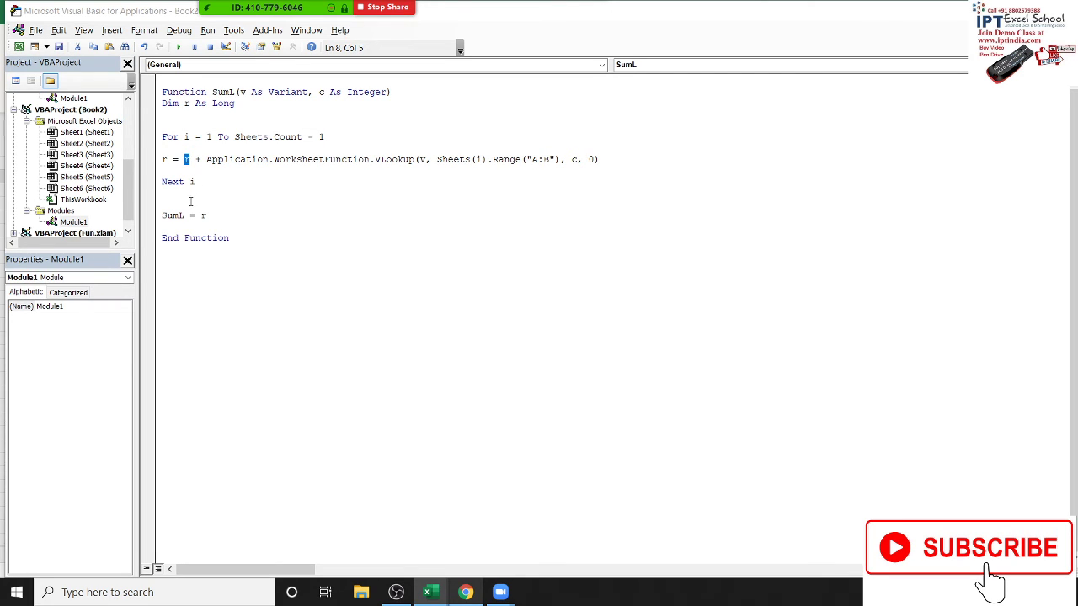
key("alt+F11")
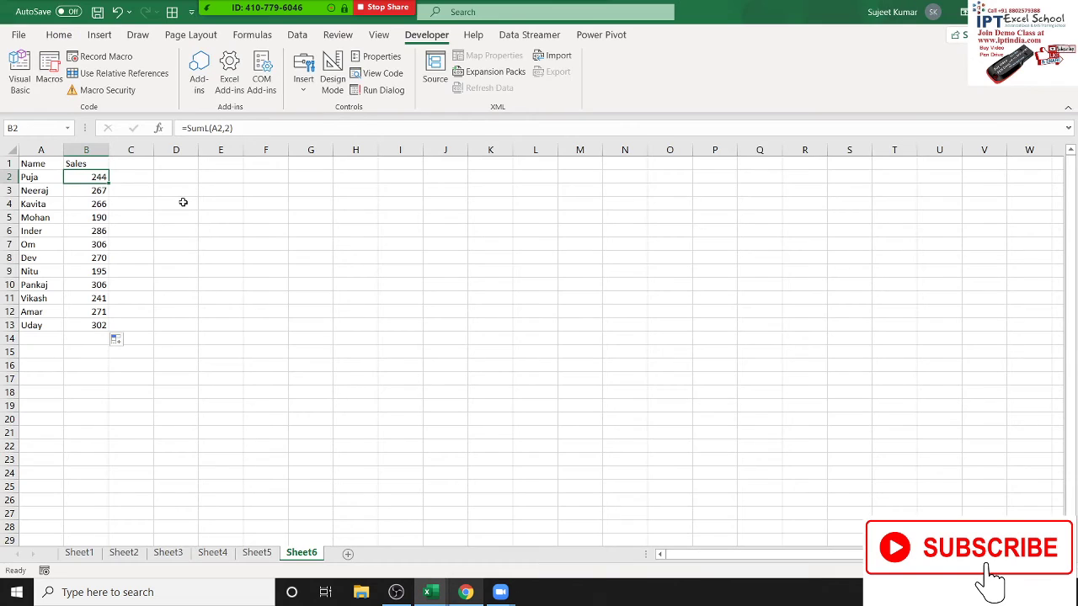
key("alt+F11")
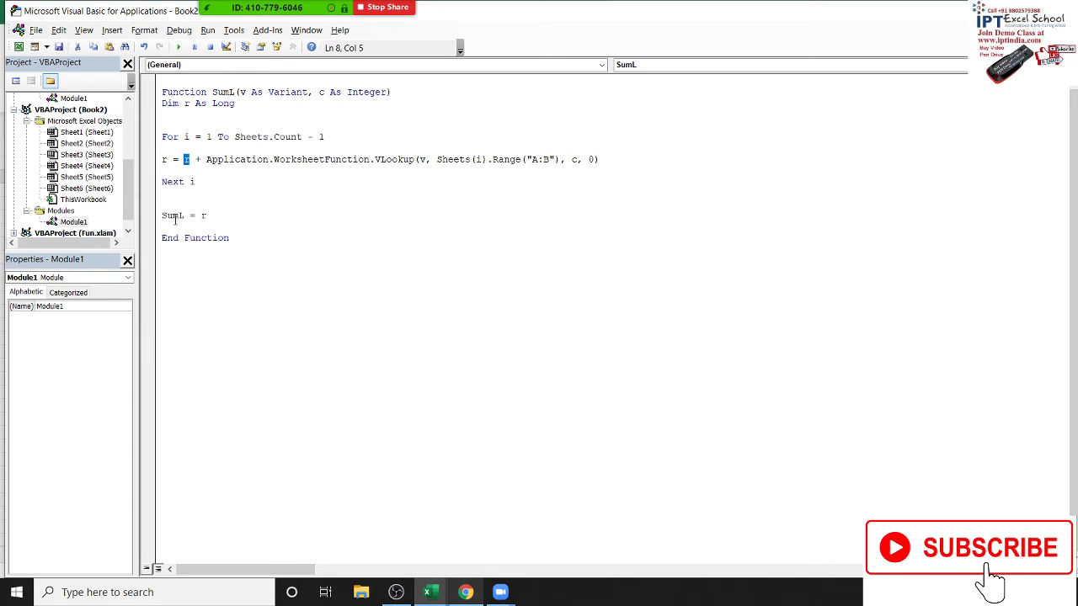
key("alt+F11")
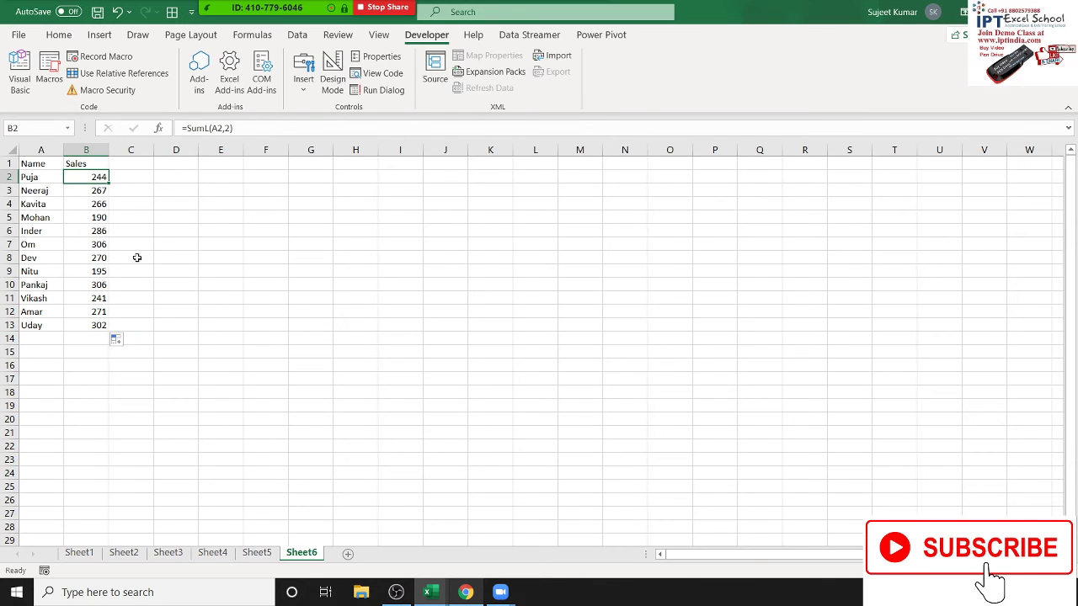
Step: Append 's' to the name in A2, inspect B2's SumL formula, then undo
double_click(41, 182)
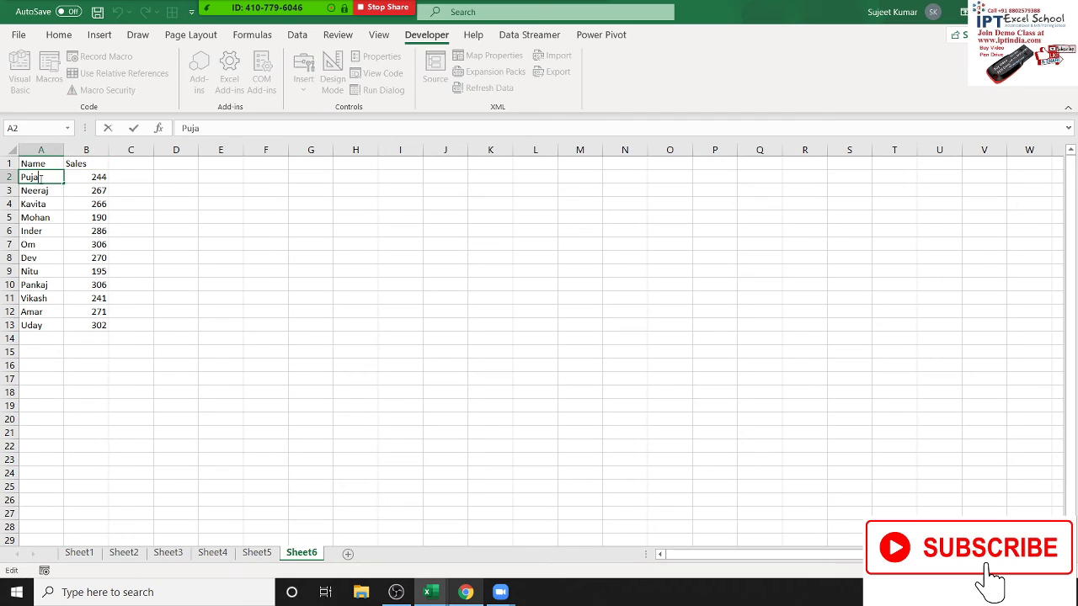
type(" s")
key("Return")
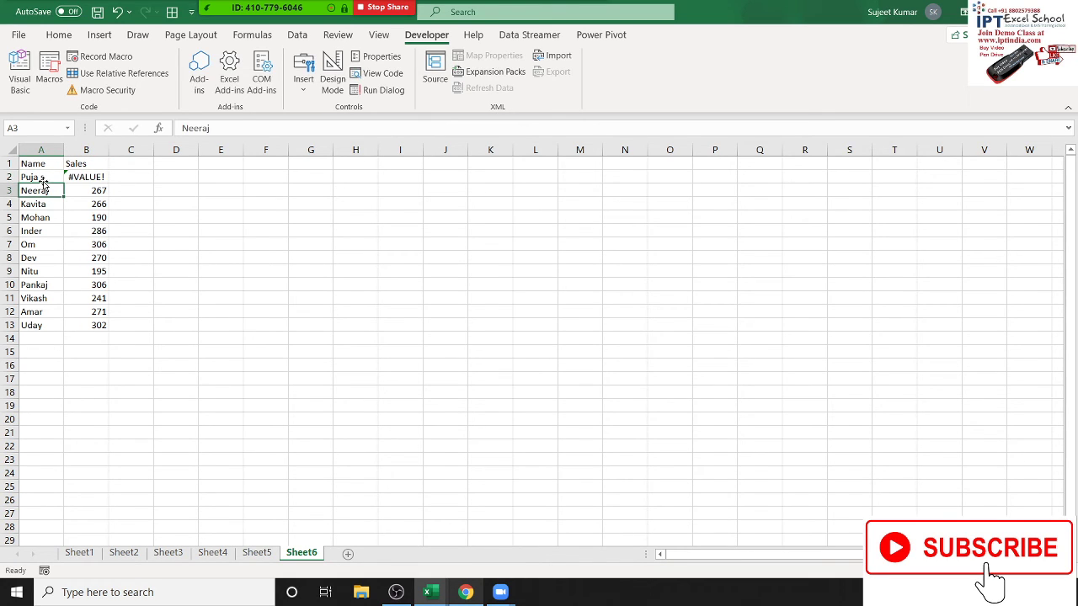
left_click(84, 176)
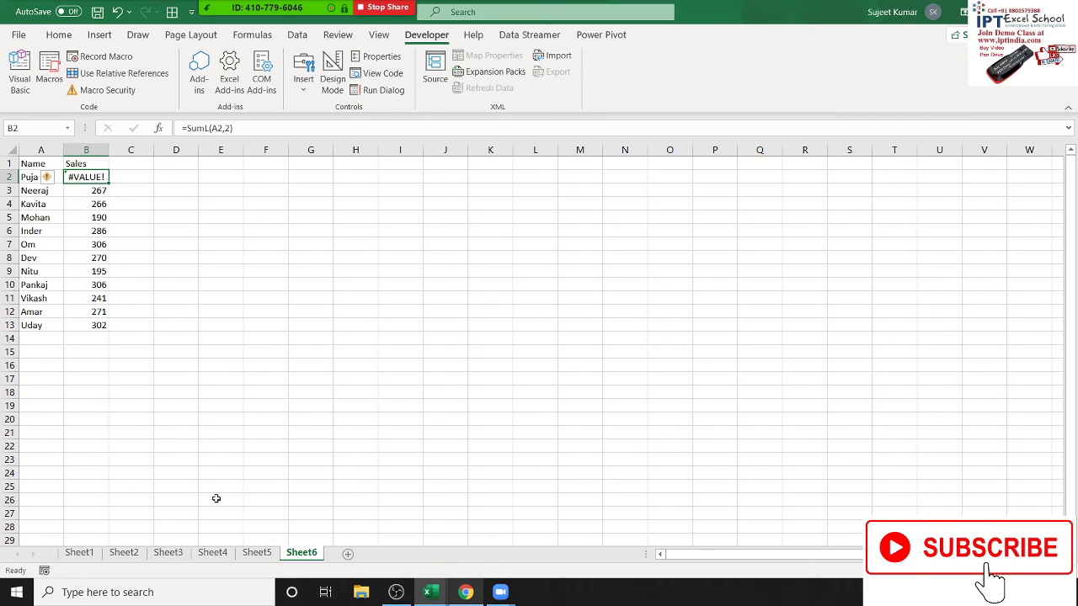
key("ctrl+z")
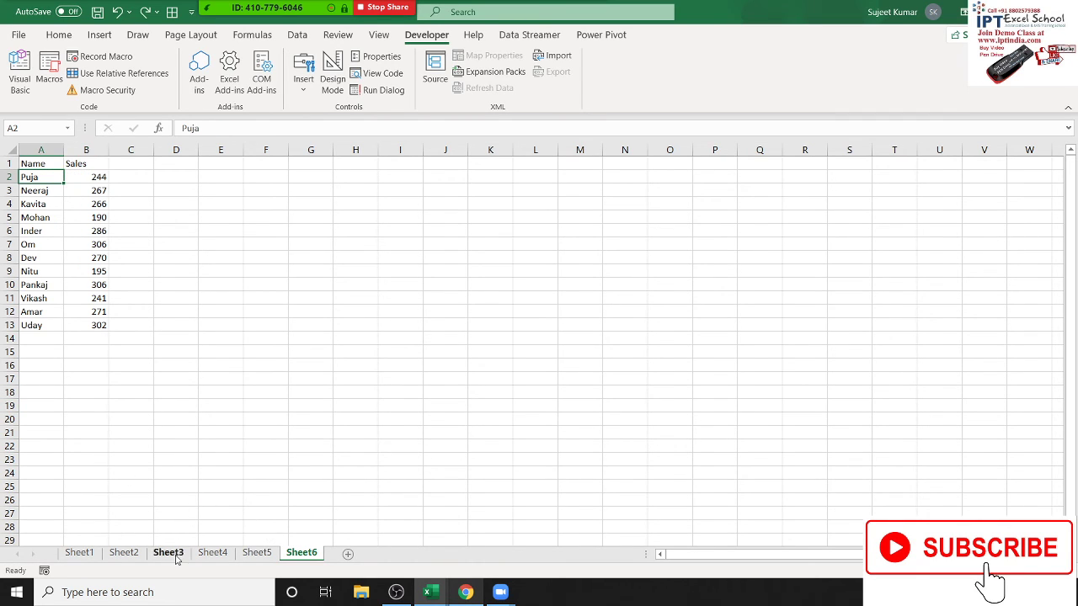
left_click(167, 553)
double_click(47, 177)
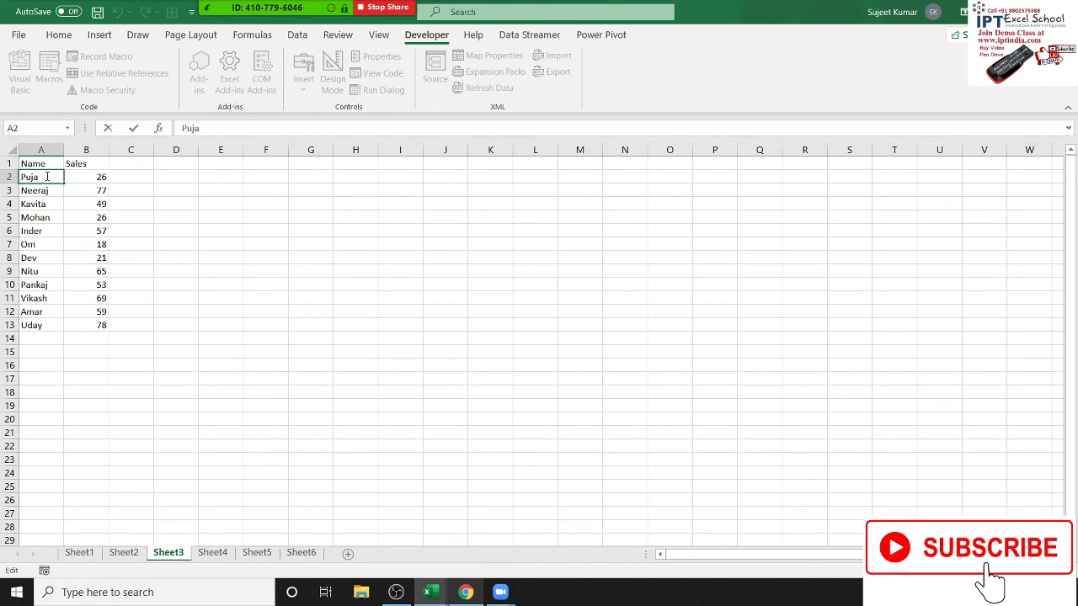
type("s")
key("Return")
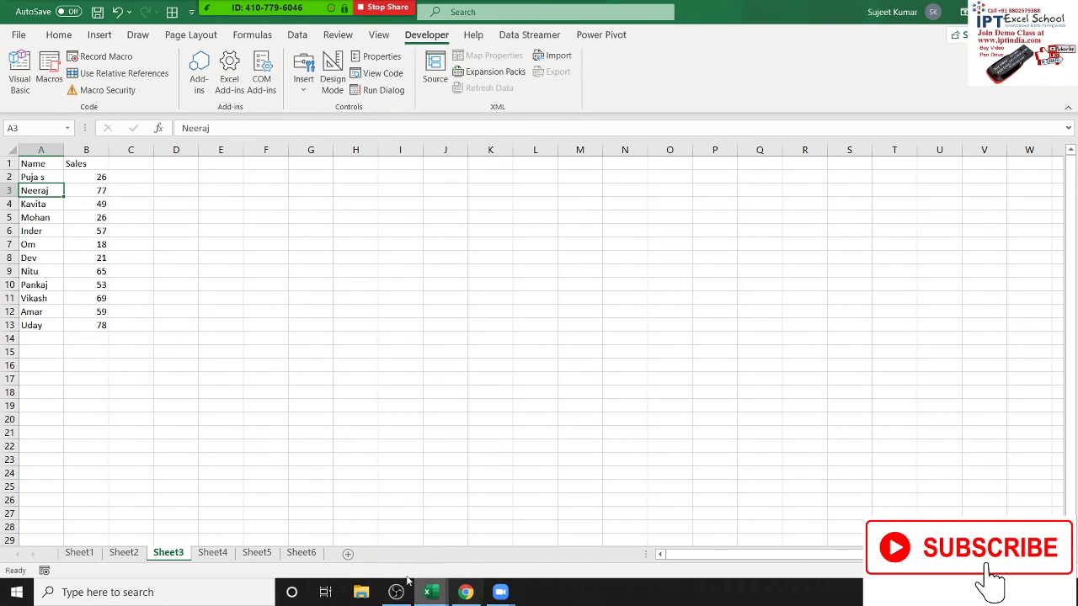
Step: Re-enter and fill down Sheet6's SumL formula, giving #VALUE! in B2, then open the VBA editor
left_click(301, 553)
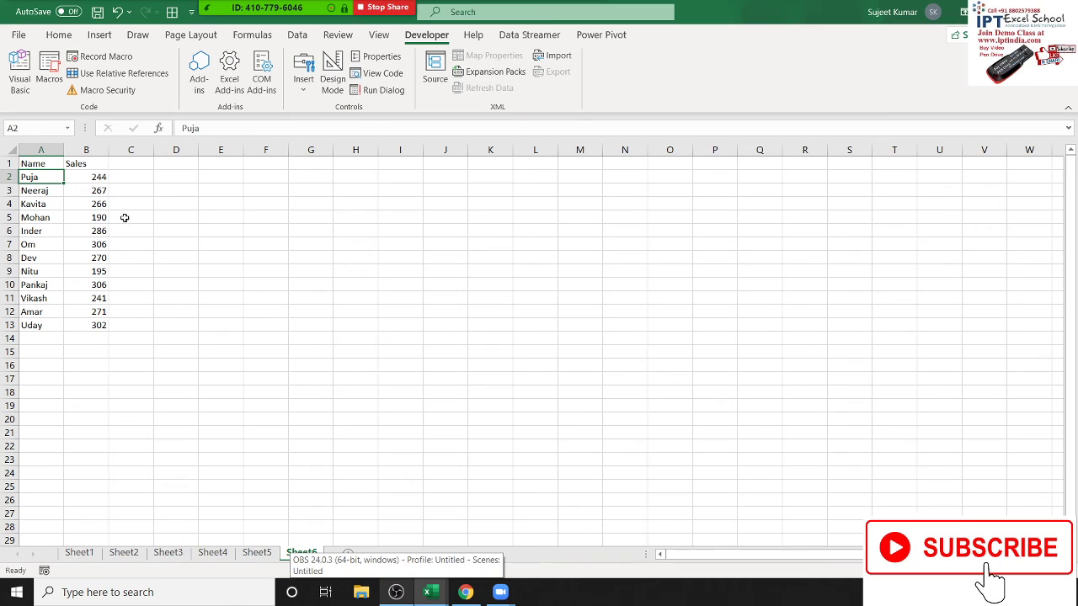
left_click(90, 166)
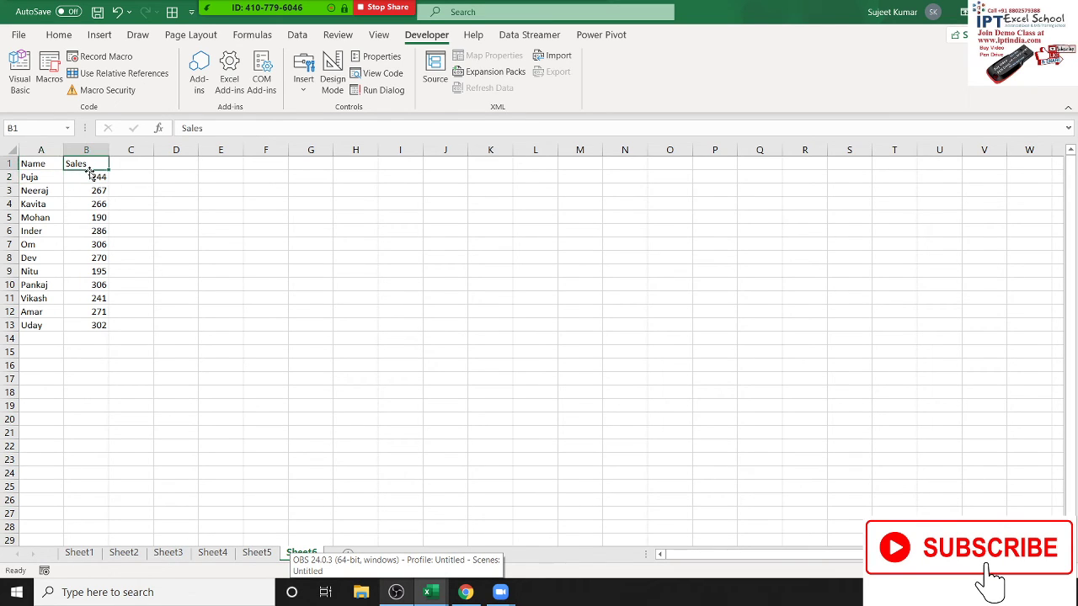
left_click(90, 177)
double_click(90, 177)
key("Return")
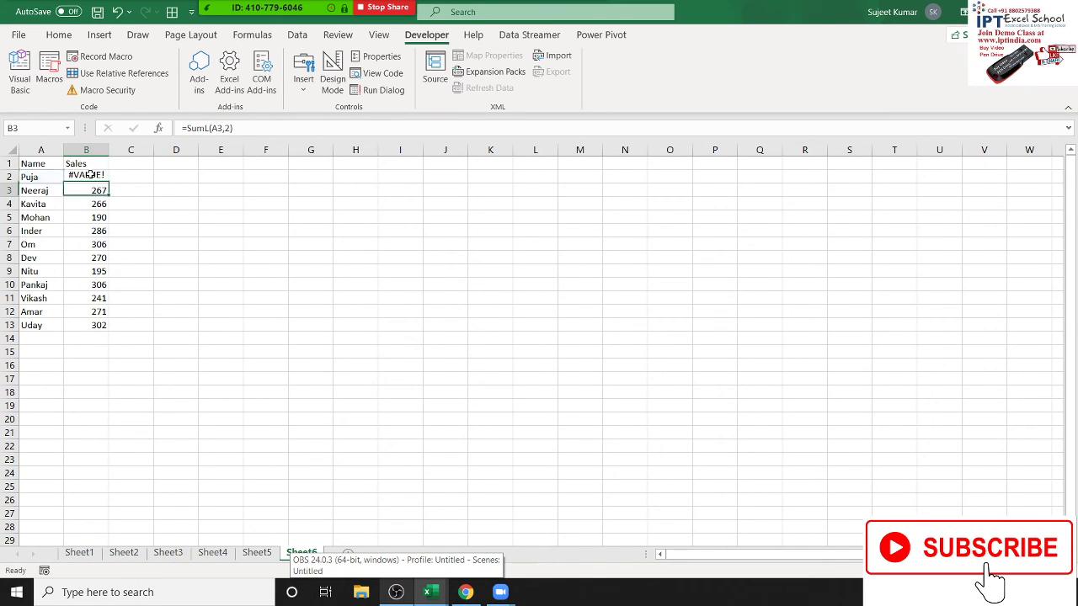
left_click(101, 178)
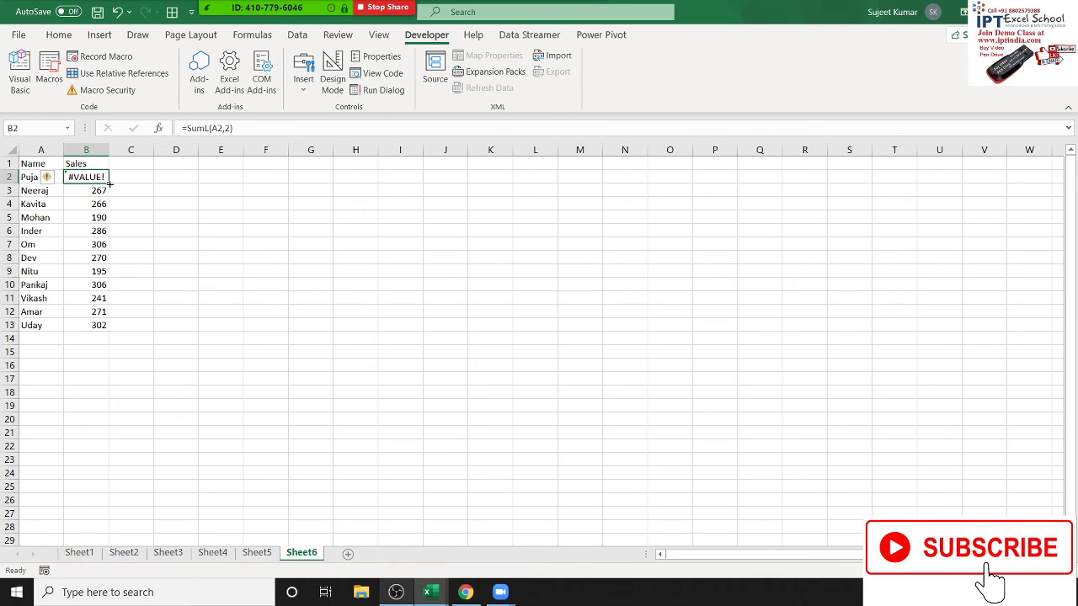
double_click(110, 184)
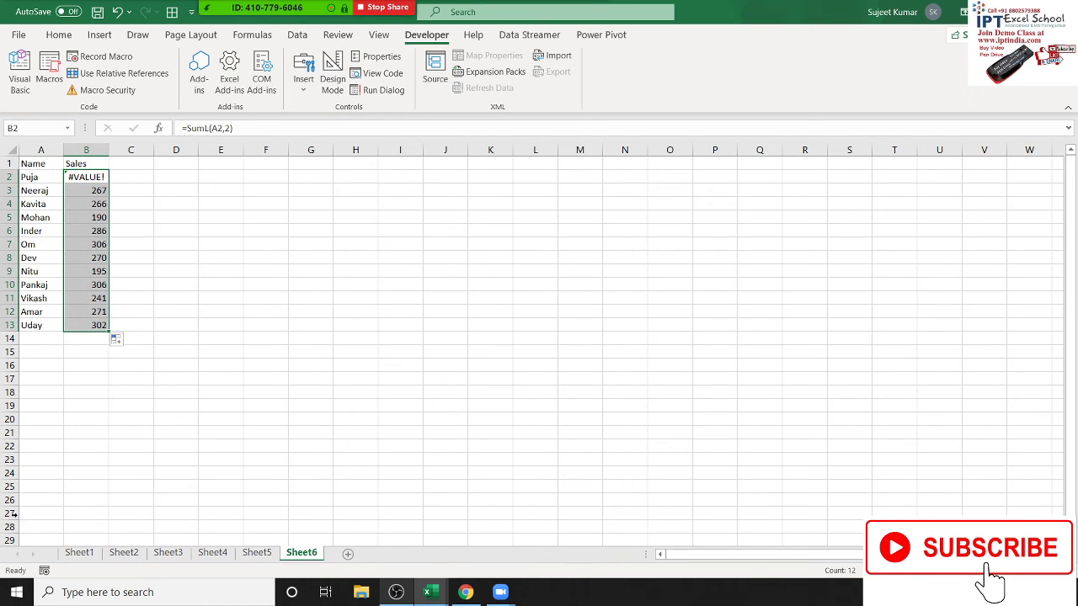
key("alt+F11")
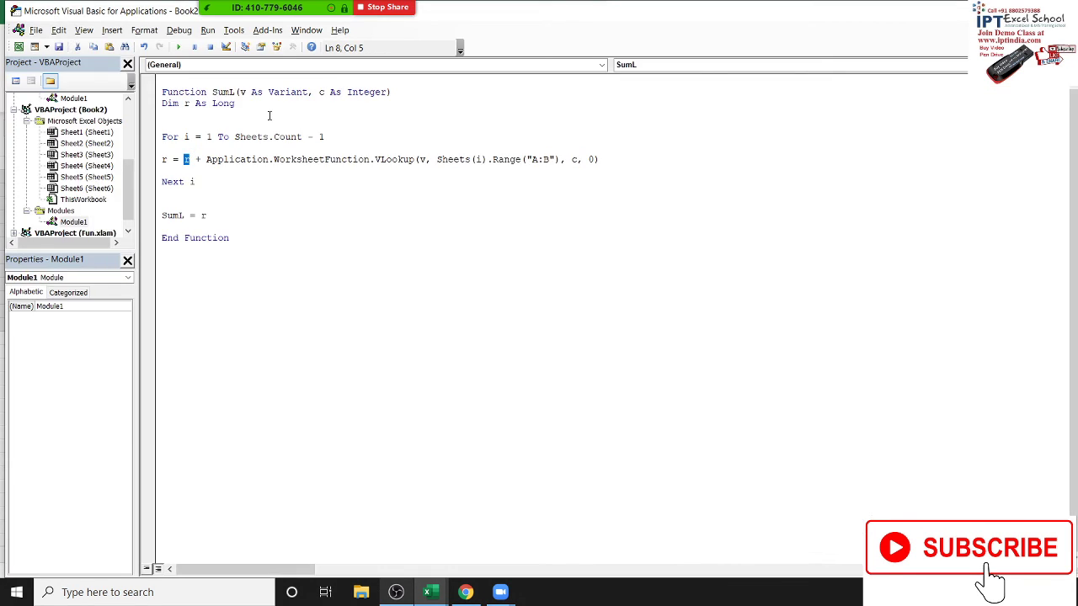
Step: Highlight Long and the VLookup call, then add On Error Resume Next below Dim r As Long
left_click_drag(235, 102, 206, 103)
left_click_drag(202, 160, 607, 162)
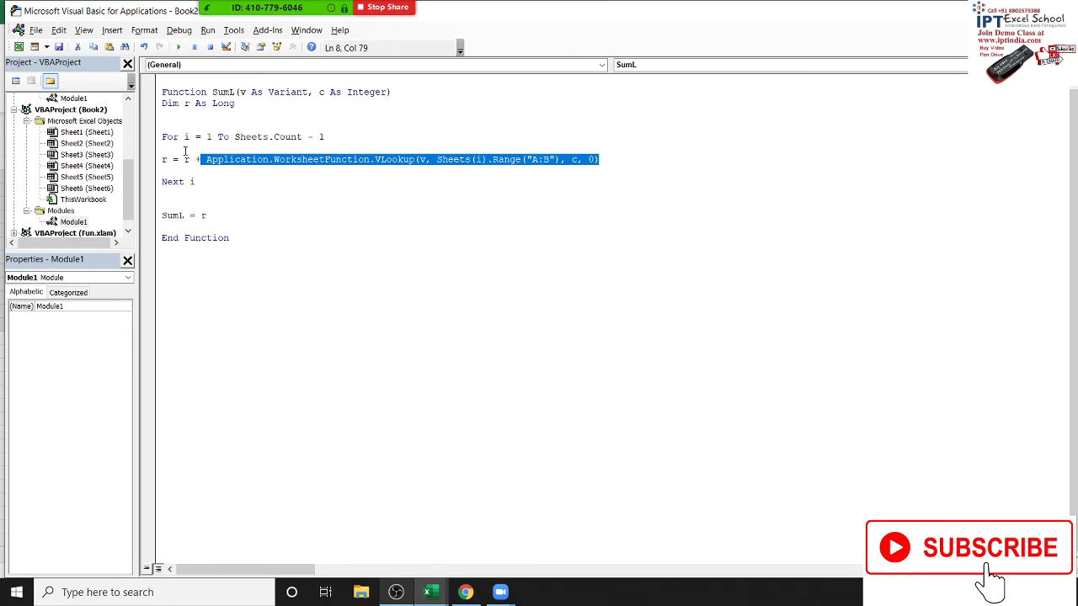
left_click(180, 113)
type("o")
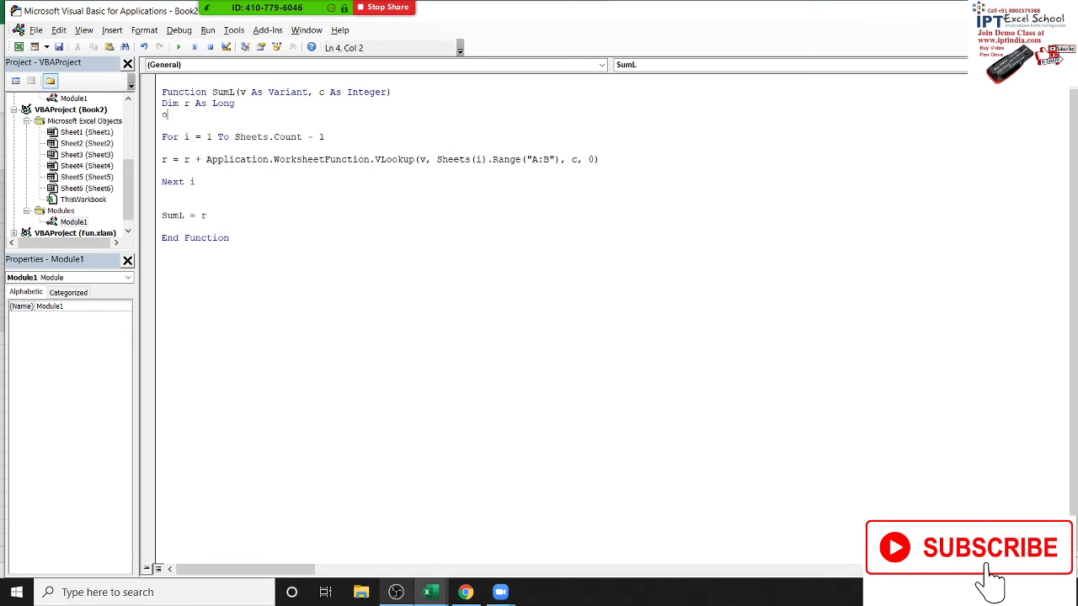
type("n")
type("error r")
type("esume")
type("next")
key("Return")
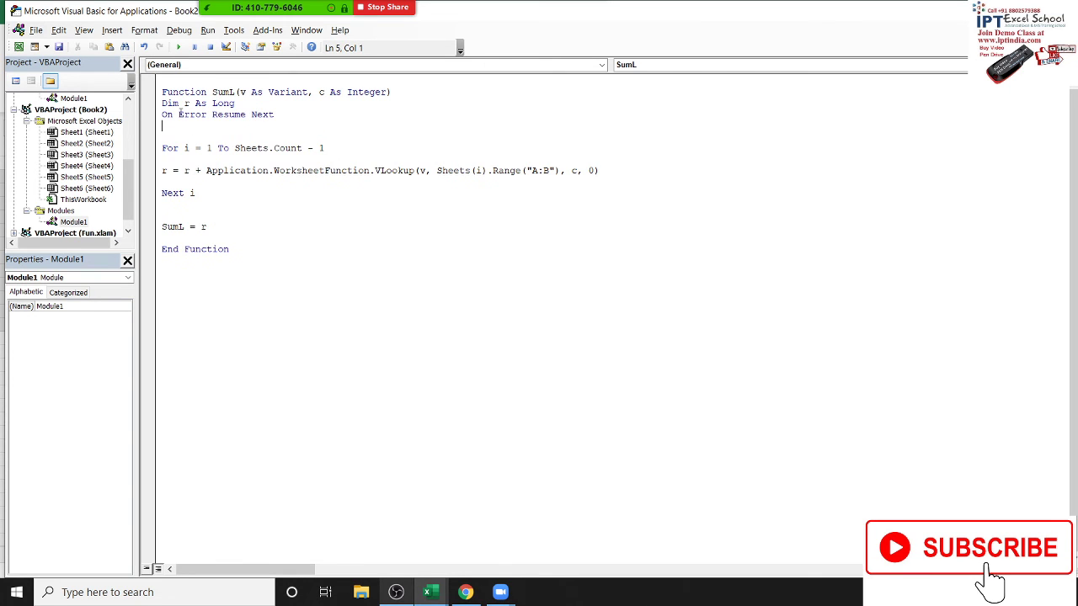
Step: Re-enter the SumL formula in Sheet6's B2 and fill it down to row 13
key("alt+F11")
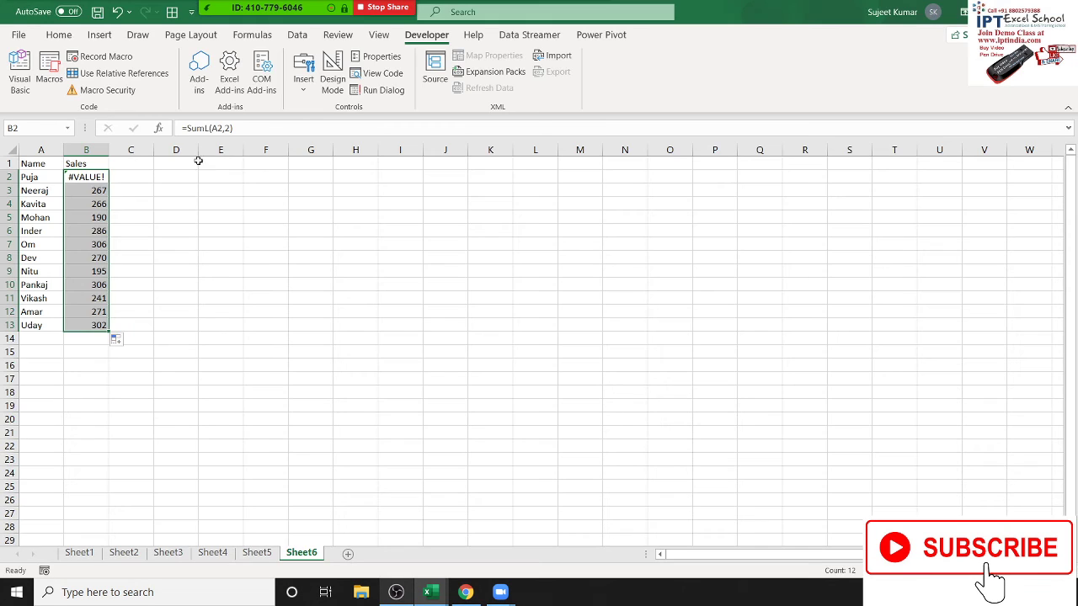
double_click(97, 177)
key("Return")
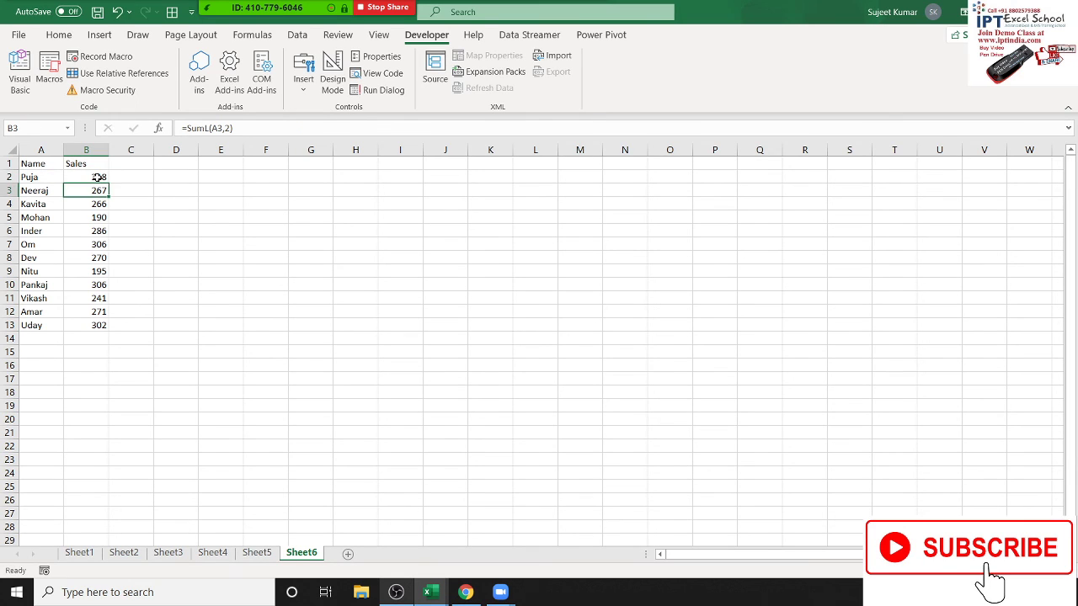
left_click_drag(93, 179, 131, 177)
key("ctrl+Down")
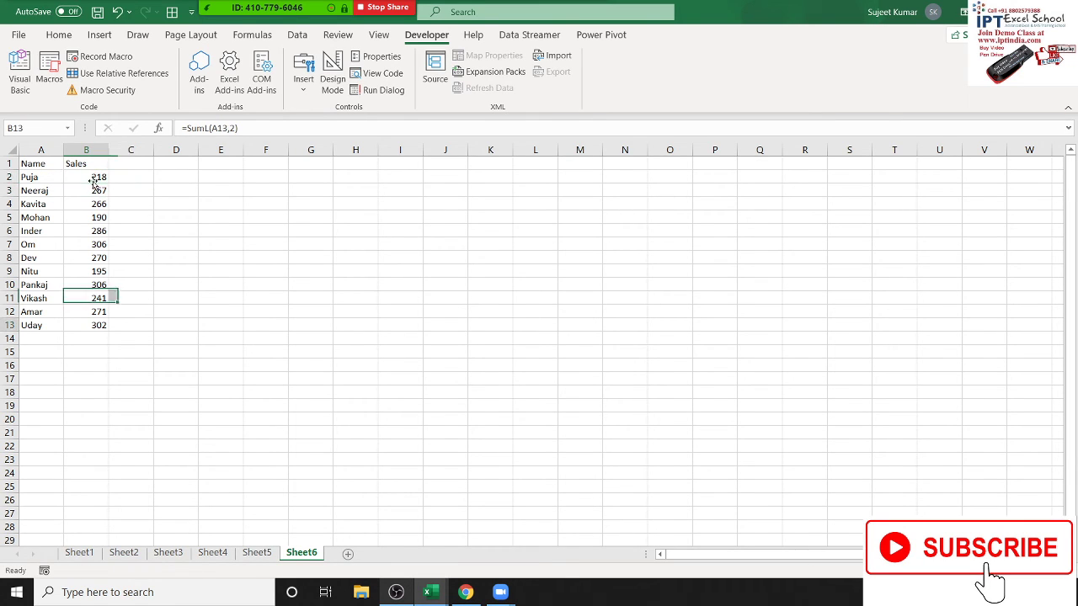
left_click(99, 179)
double_click(108, 180)
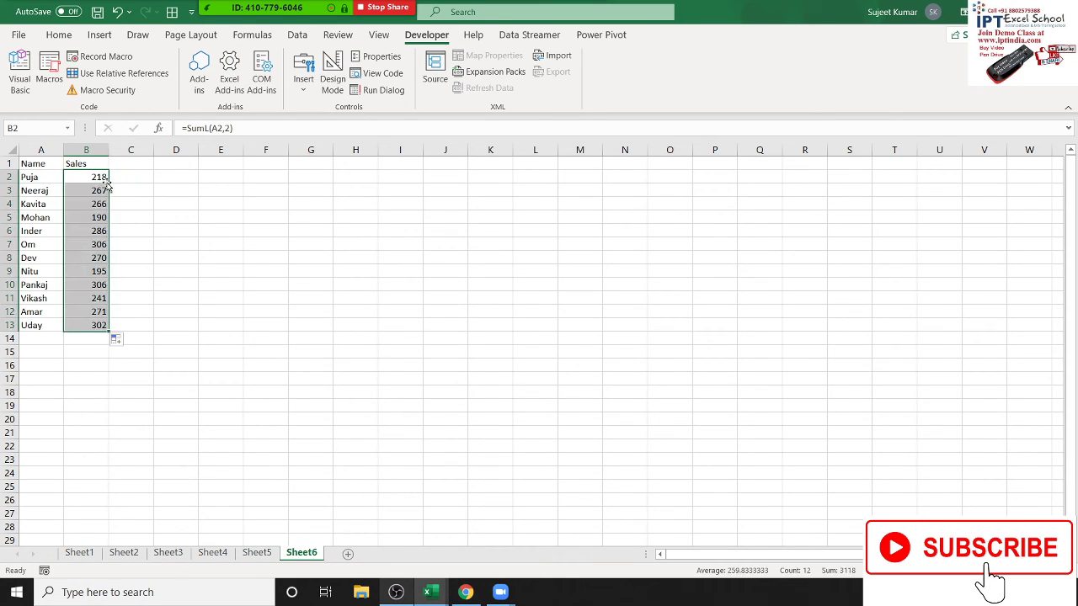
Step: Check Sheet1 to Sheet3, and restore Sheet3's A2 name to 'Puja' by removing the trailing s
left_click(79, 554)
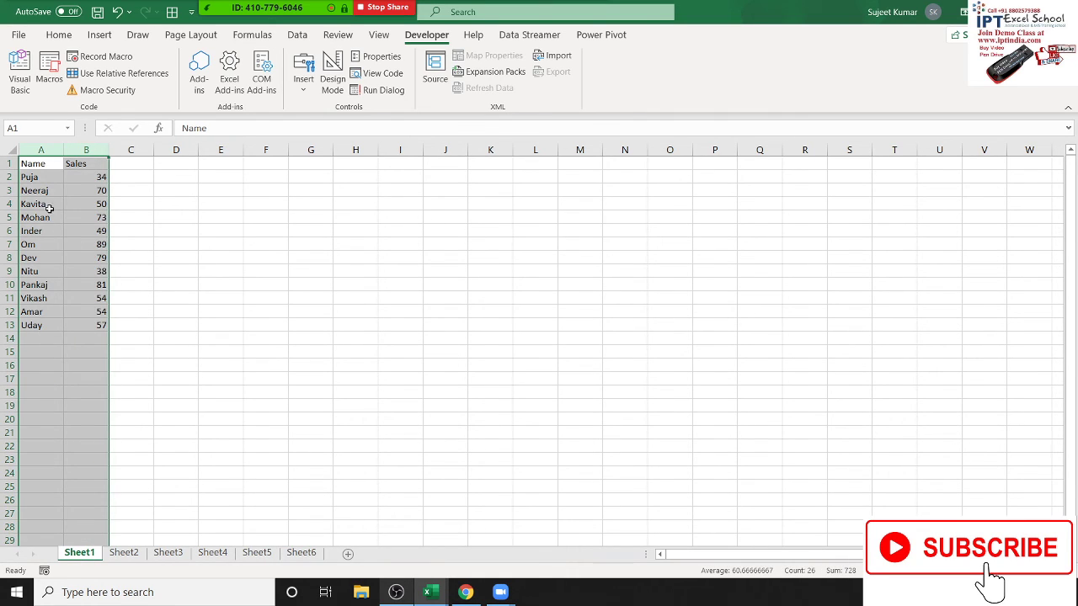
left_click(132, 556)
left_click(169, 556)
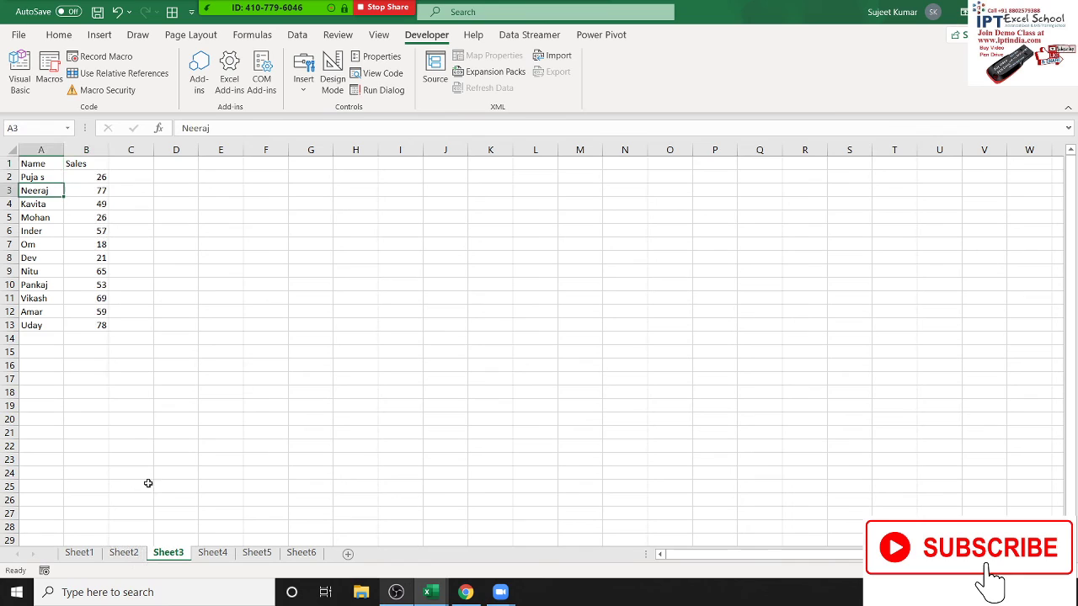
left_click(47, 180)
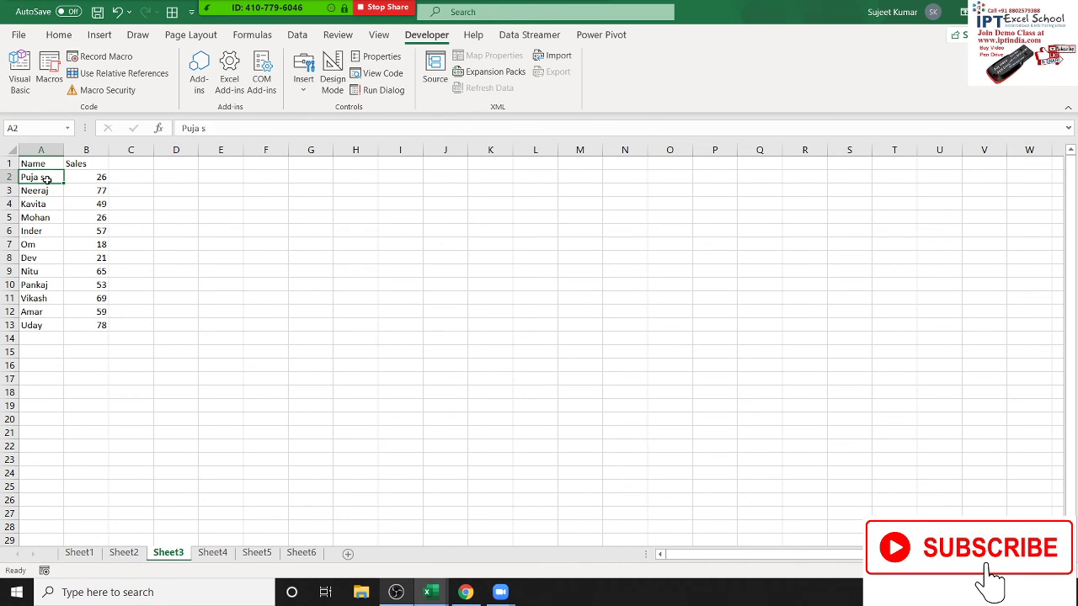
double_click(47, 181)
key("BackSpace")
key("Return")
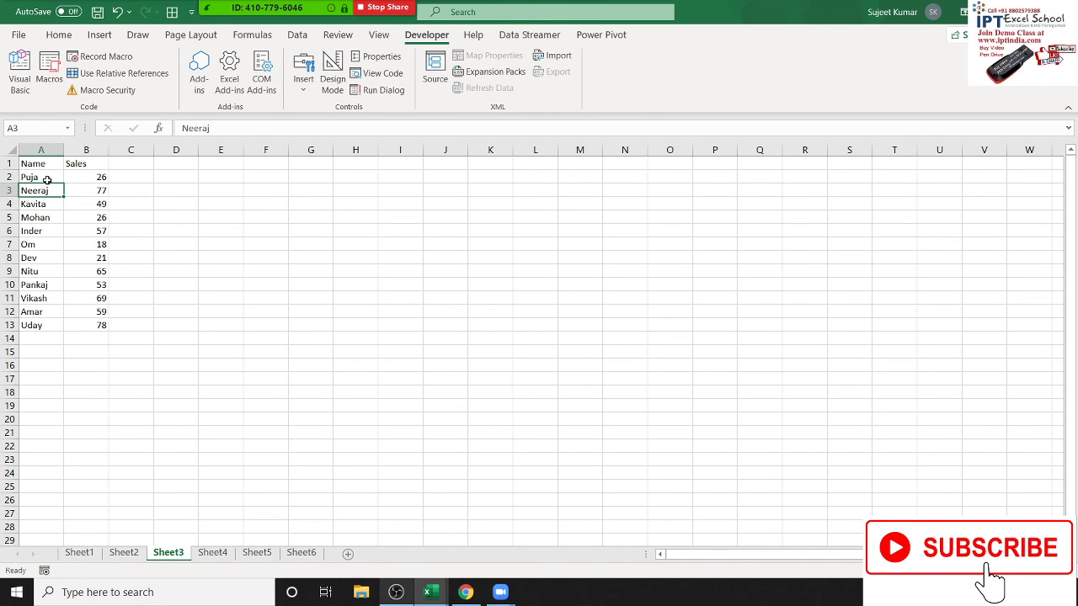
Step: Recalculate Sheet6's B2 so Puja's total shows 244 again
left_click(302, 552)
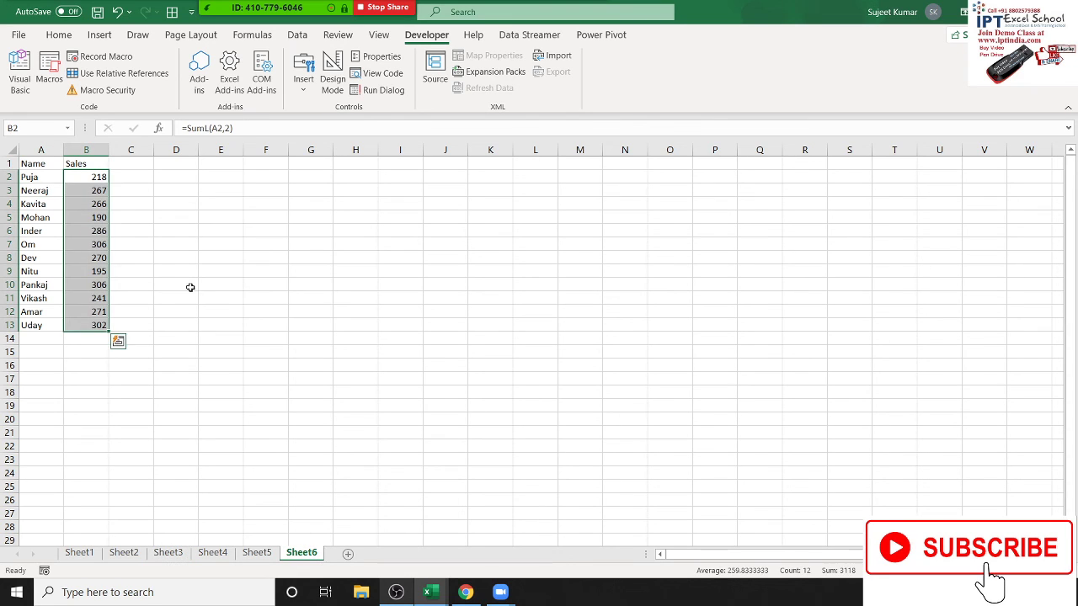
double_click(98, 177)
key("Return")
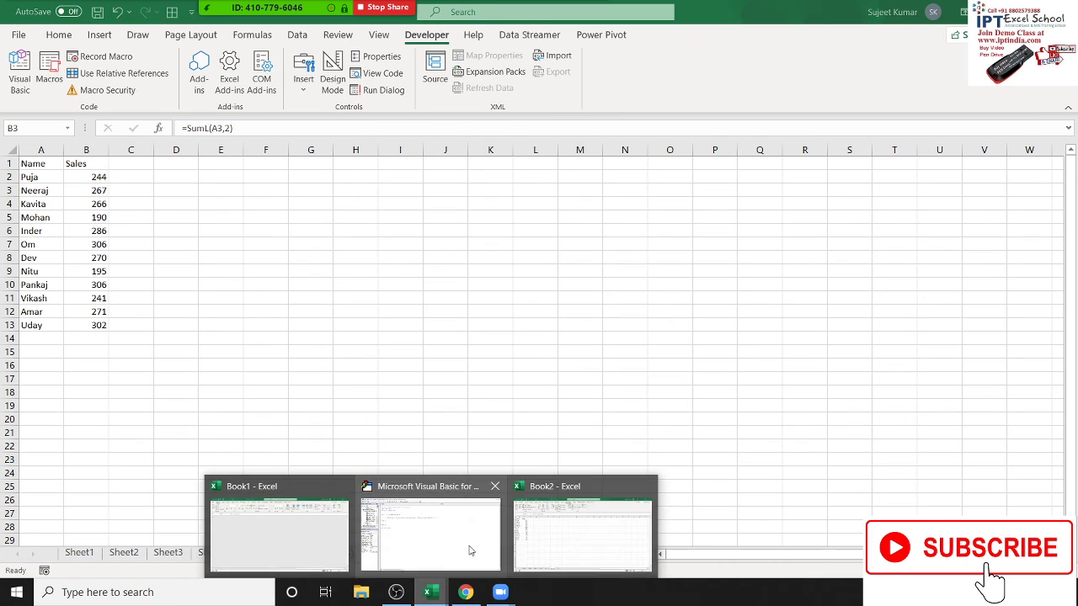
mouse_move(428, 592)
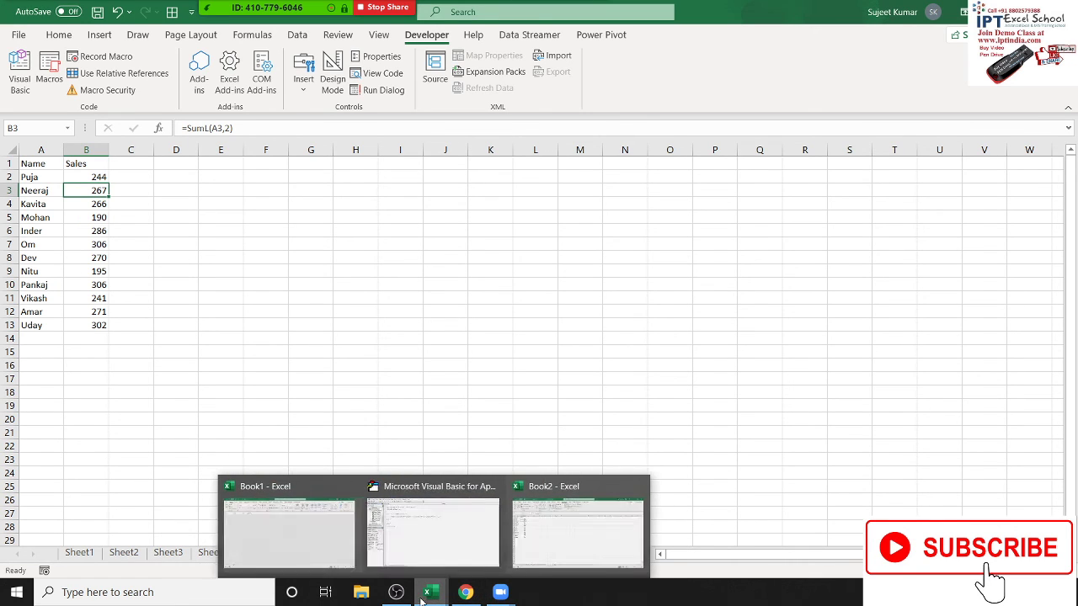
Step: Highlight the VLookup expression in the SumL loop in the VBA editor, then bring Chrome forward
left_click(411, 556)
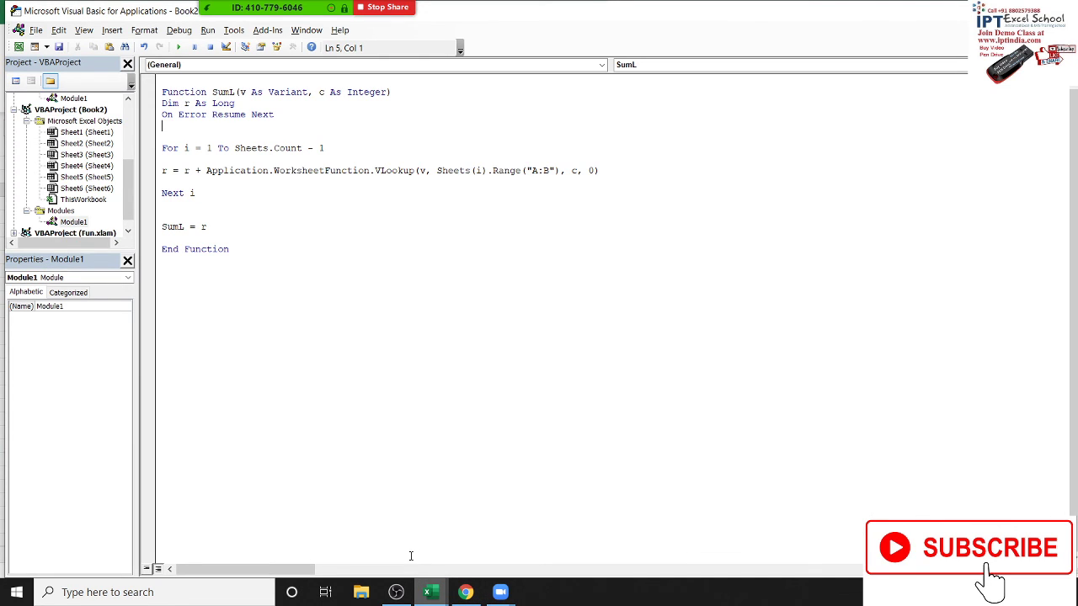
left_click_drag(206, 171, 610, 180)
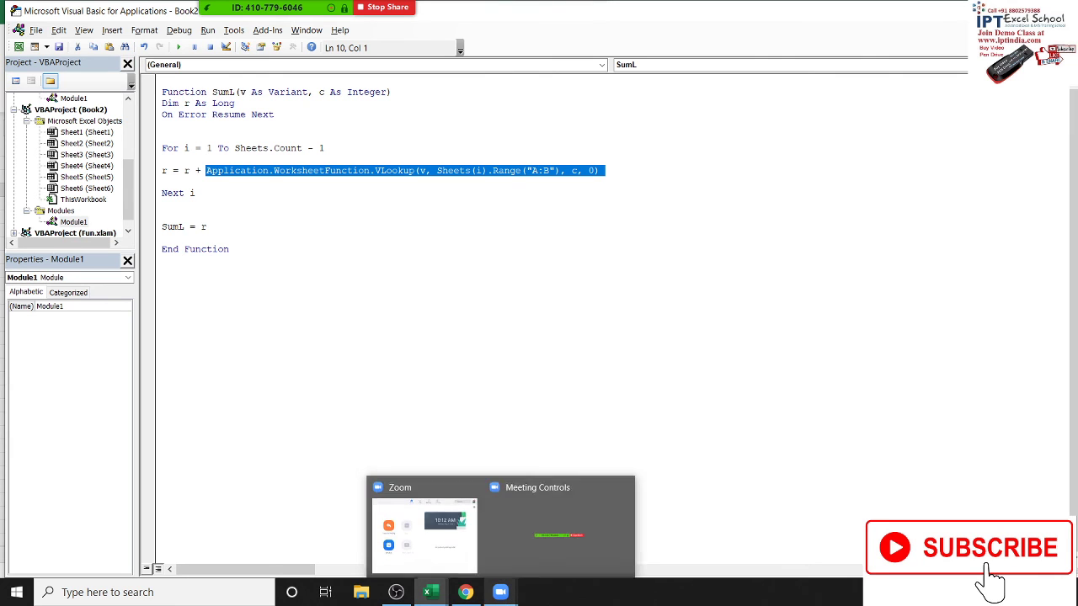
mouse_move(465, 592)
left_click(466, 531)
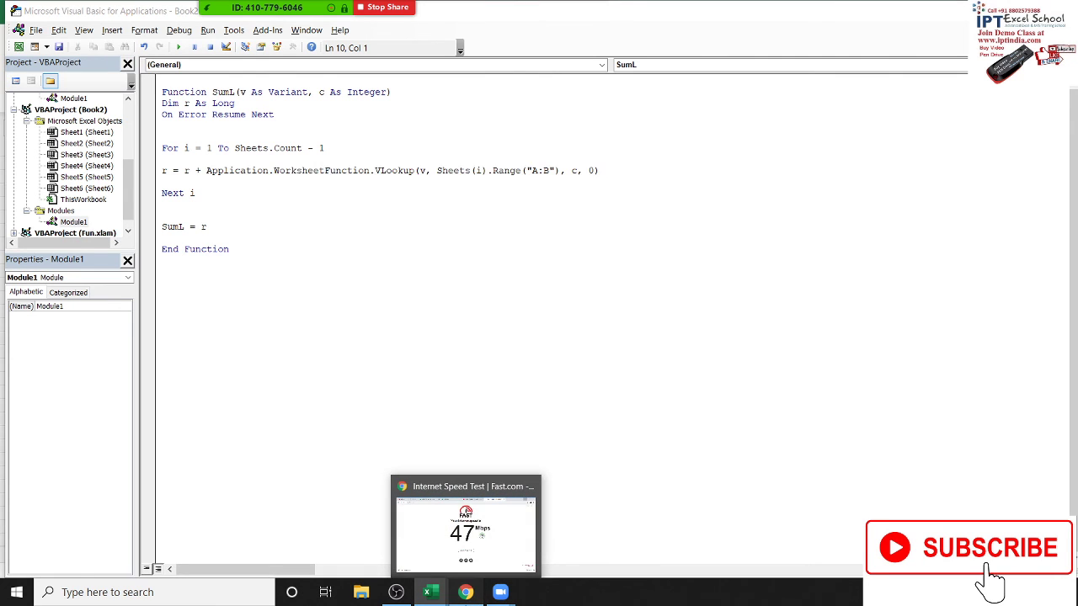
Step: Load google.com, abandon a 'thec' search, and switch to the Channel videos - YouTube Studio tab
left_click(519, 39)
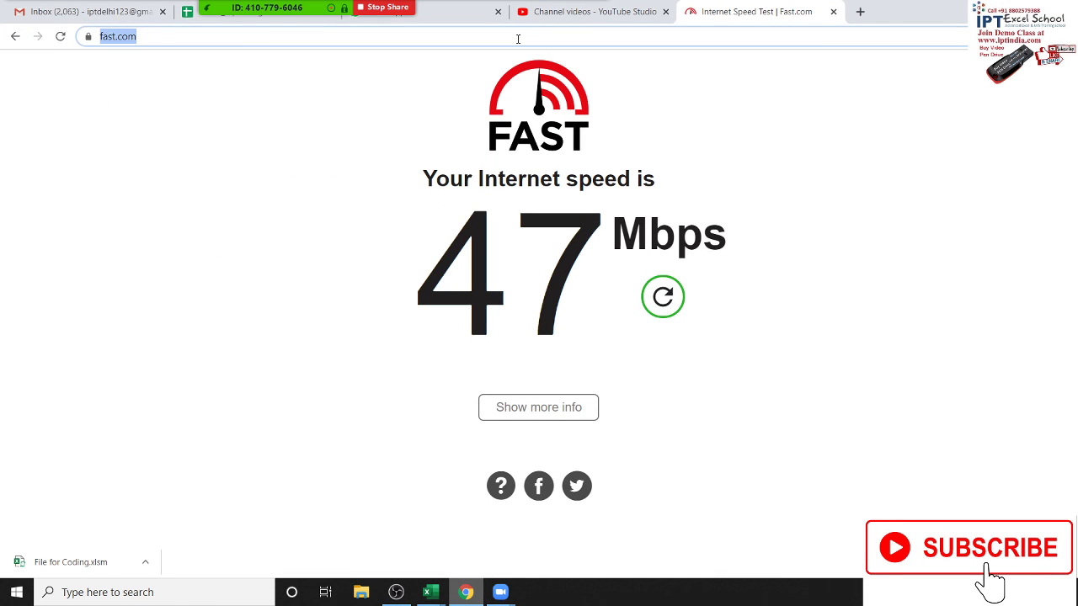
type("goo")
key("Return")
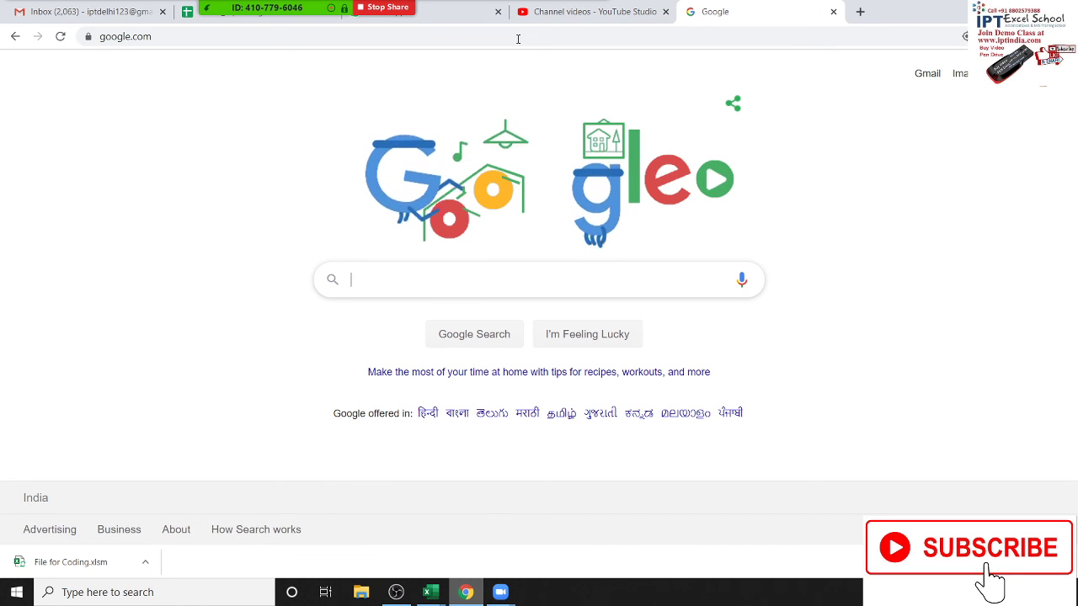
type("the")
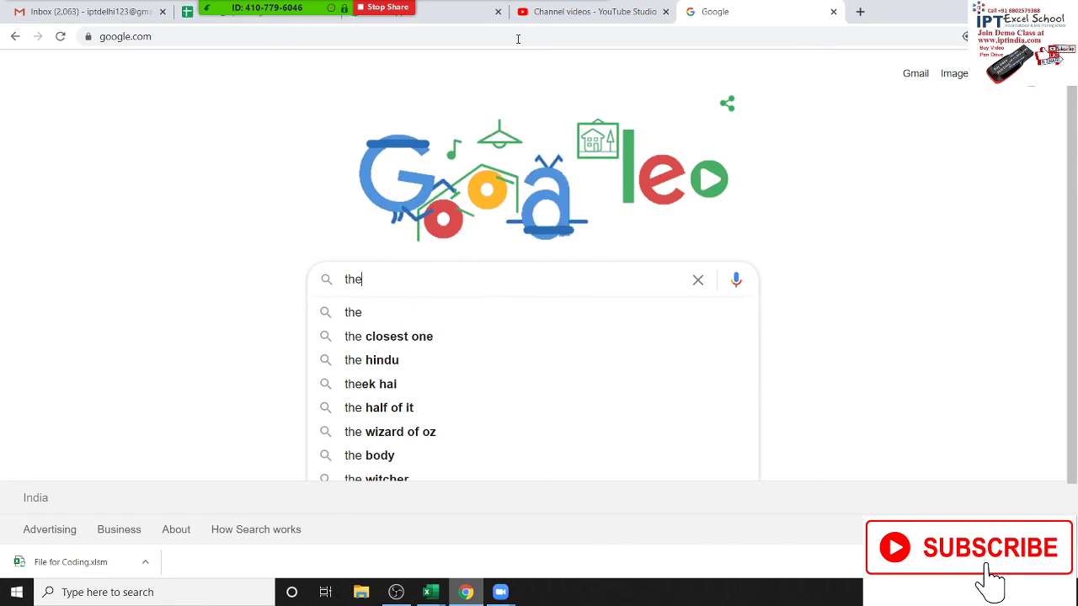
type("c")
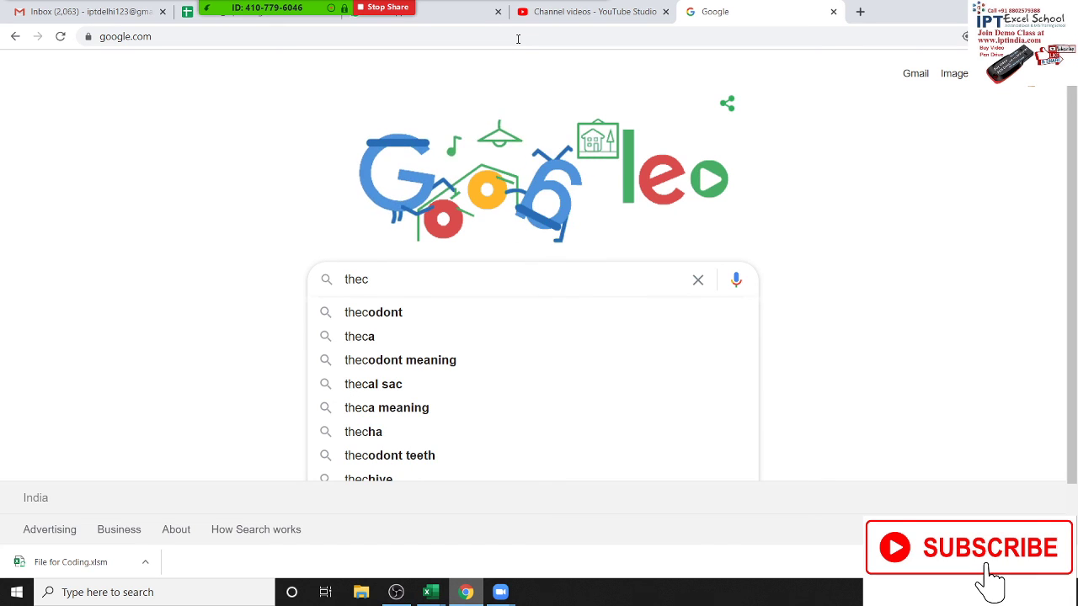
key("Escape")
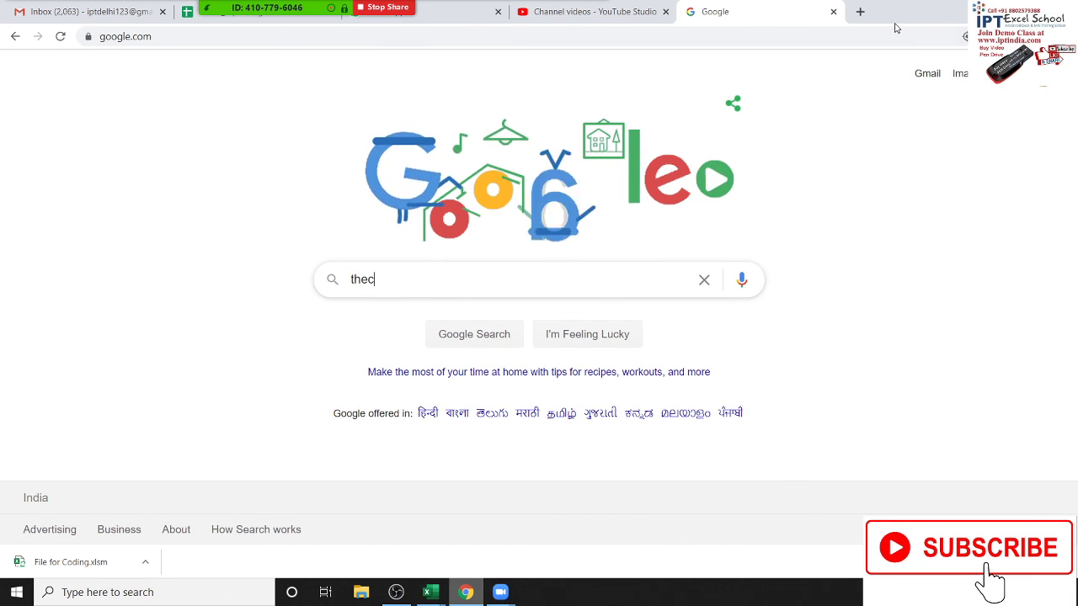
left_click(589, 11)
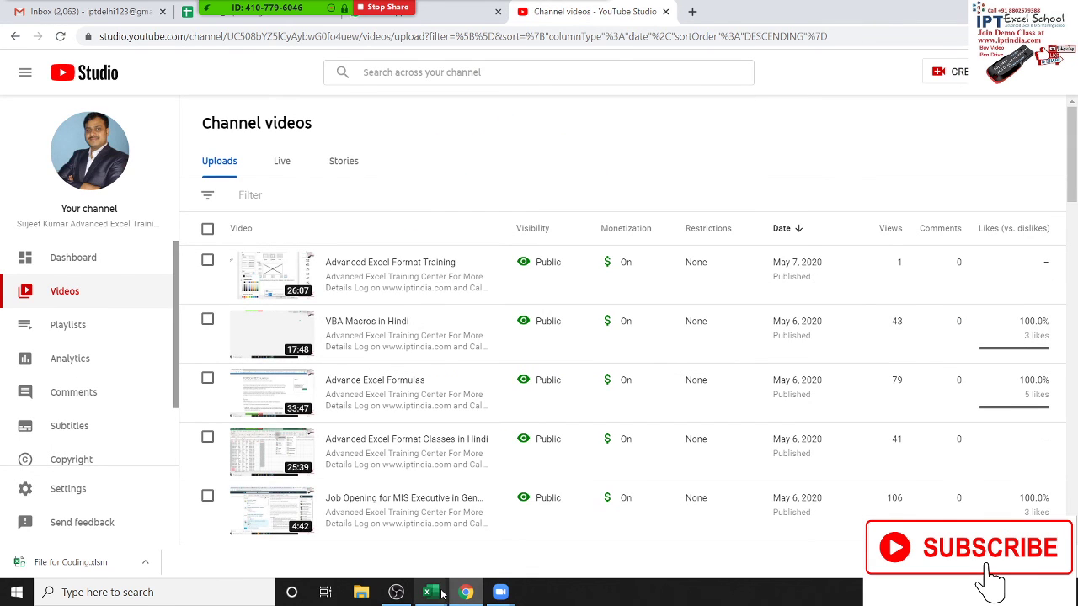
mouse_move(431, 592)
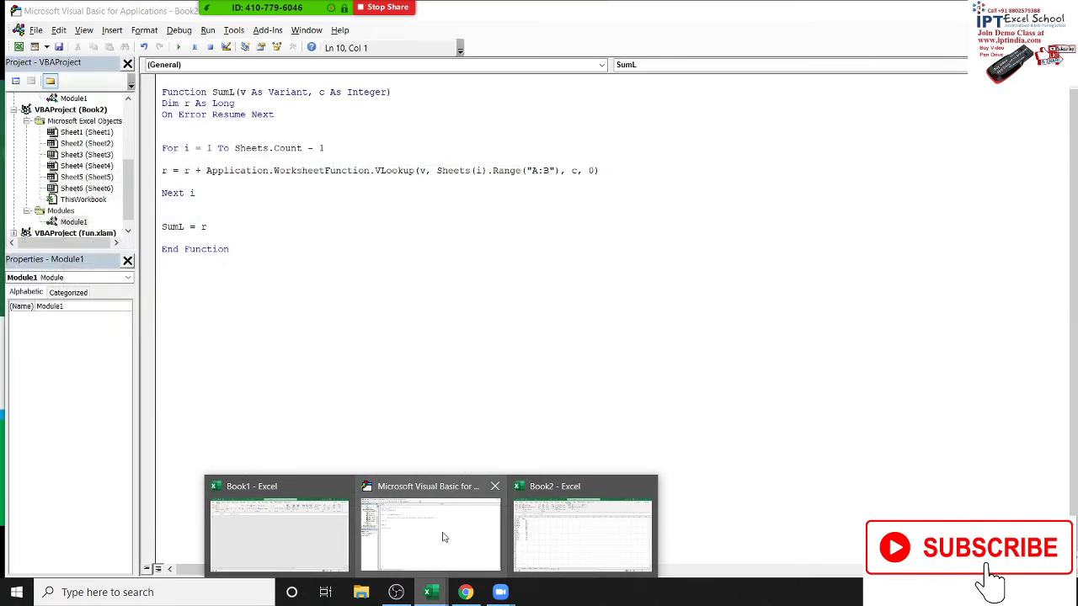
Step: Select all the SumL code in Book2's Module1, then return to Excel's Sheet6
left_click(438, 534)
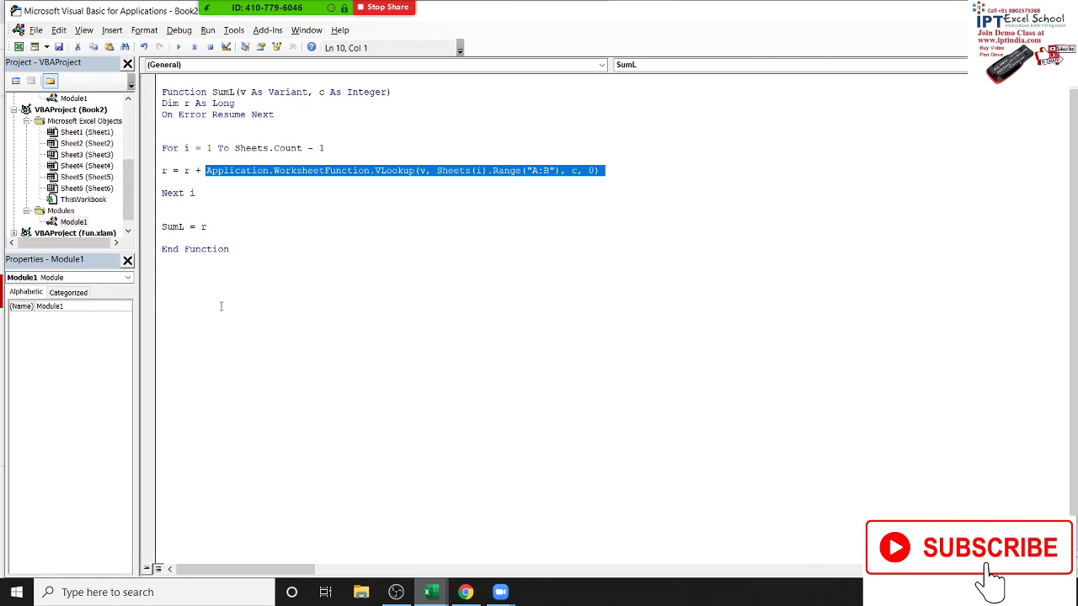
double_click(78, 100)
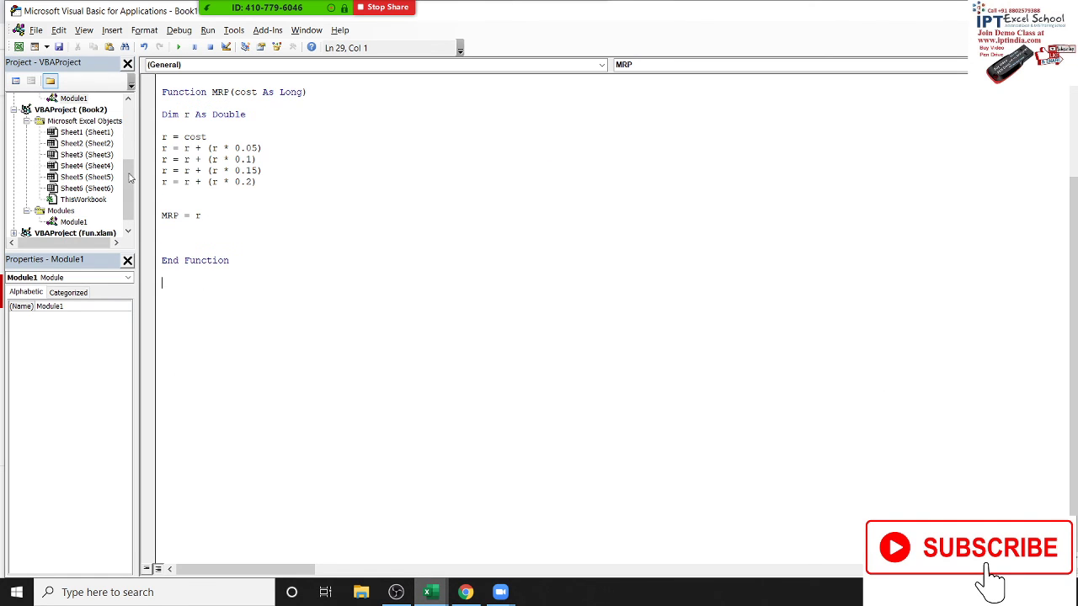
left_click_drag(240, 263, 173, 78)
key("ctrl+c")
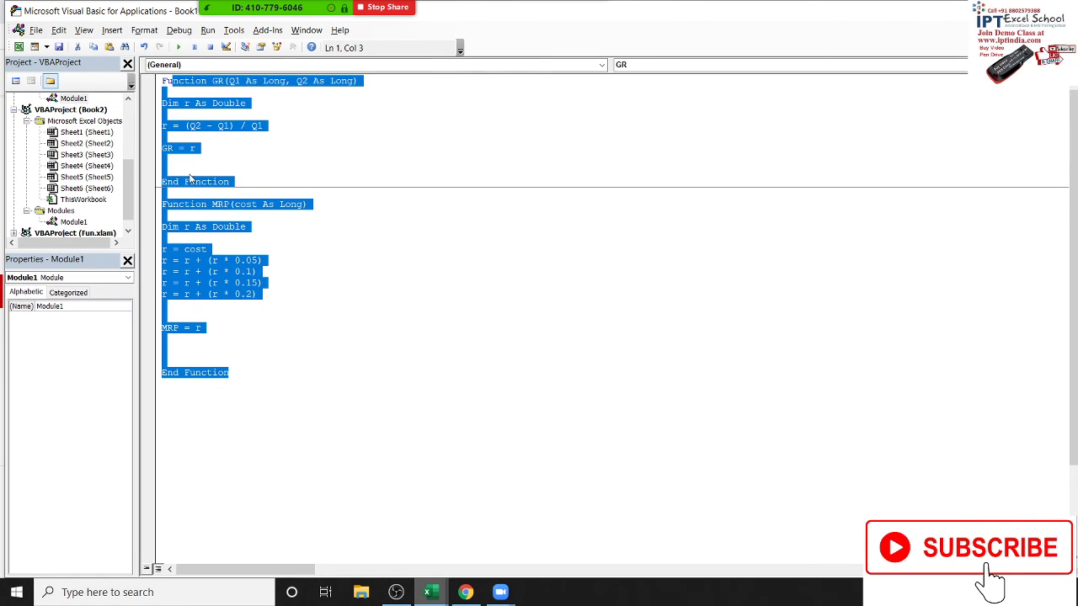
double_click(69, 223)
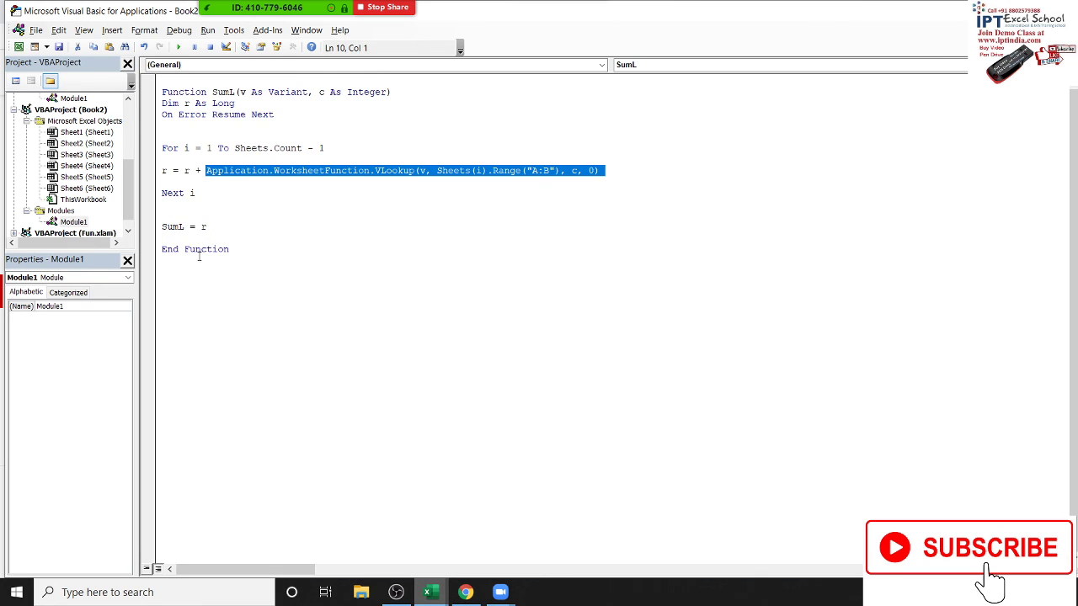
left_click(305, 280)
key("ctrl+a")
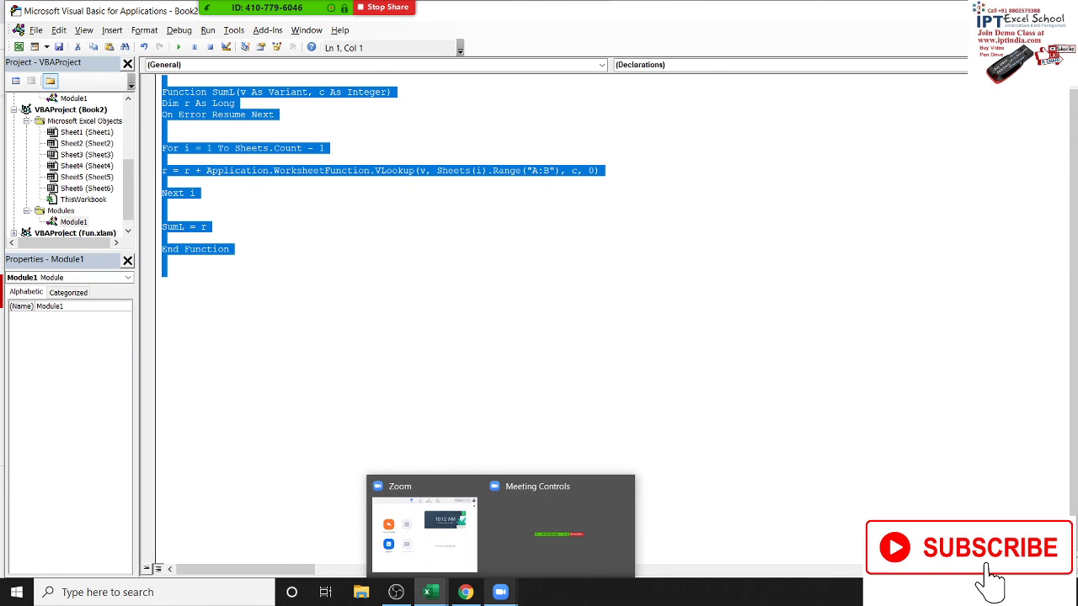
left_click(465, 592)
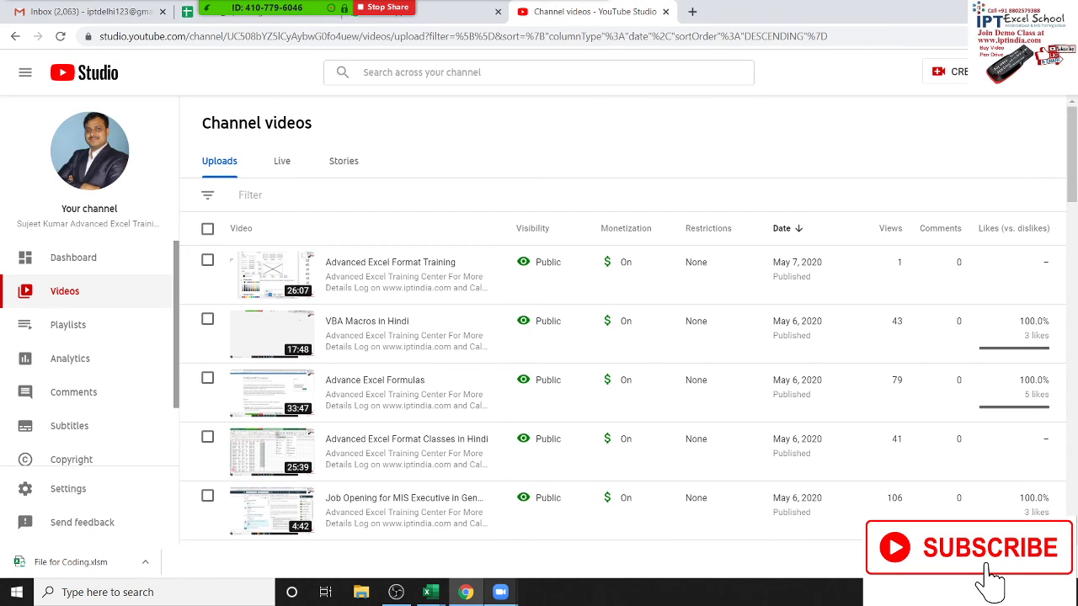
left_click(429, 593)
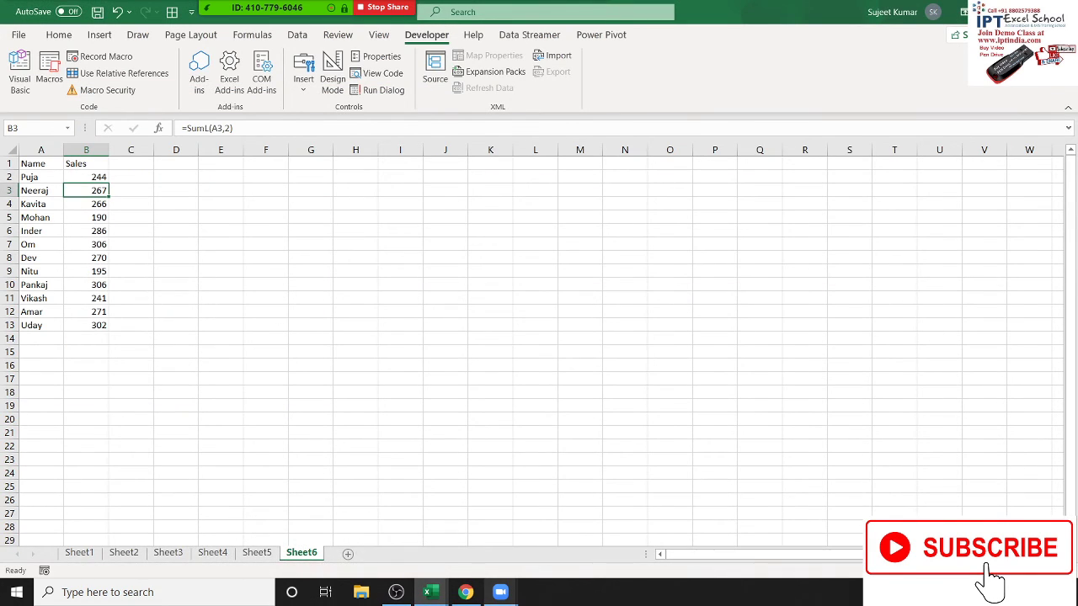
Step: Show the desktop with Windows+D, minimising Excel and the other windows
key("super+d")
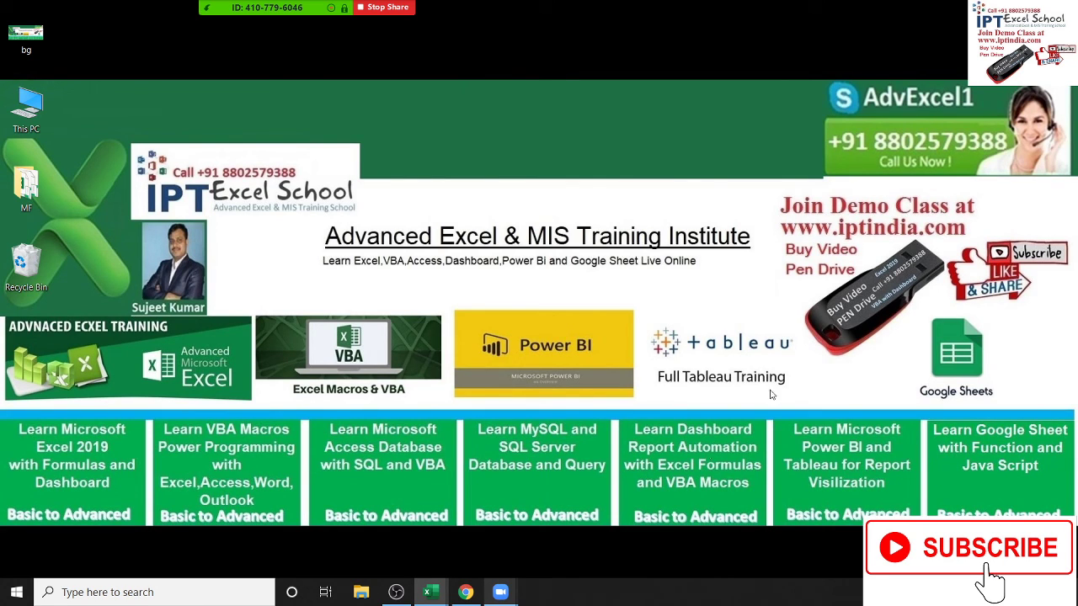
Step: Send the SumL function code as a message in a contact's WhatsApp Web chat
mouse_move(428, 592)
left_click(427, 528)
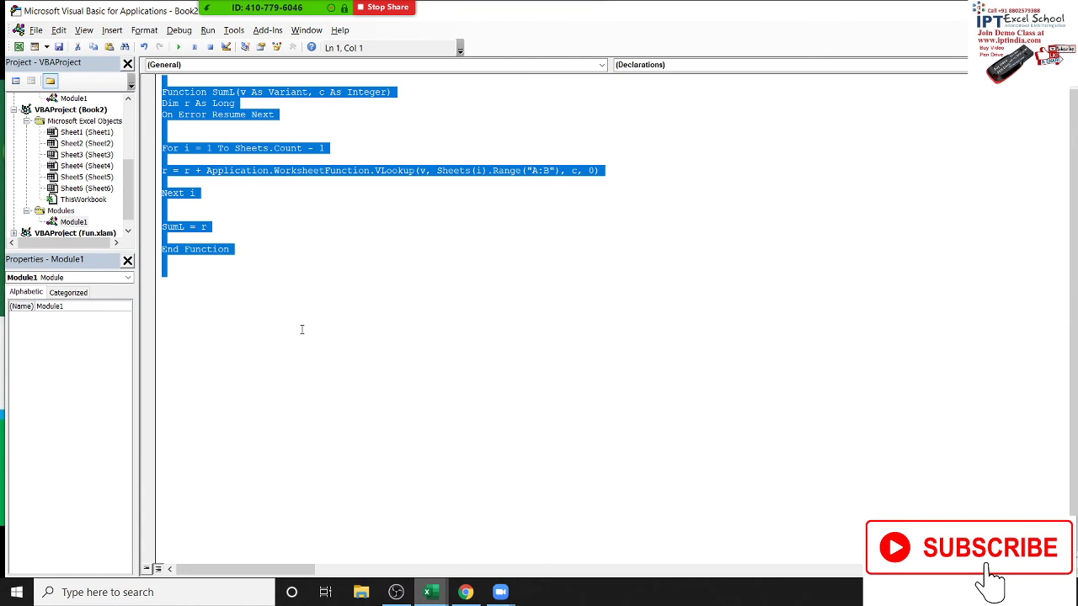
left_click(296, 278)
key("shift+Up")
key("shift+Up")
key("shift+Up")
key("shift+Up")
key("shift+Up")
key("shift+Up")
left_click(465, 593)
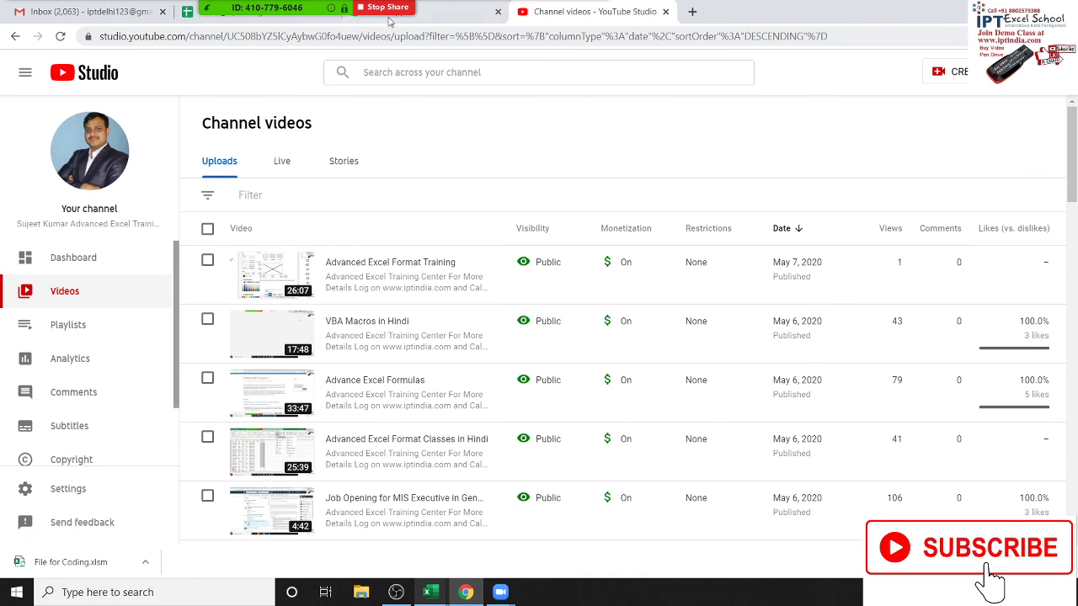
left_click(453, 11)
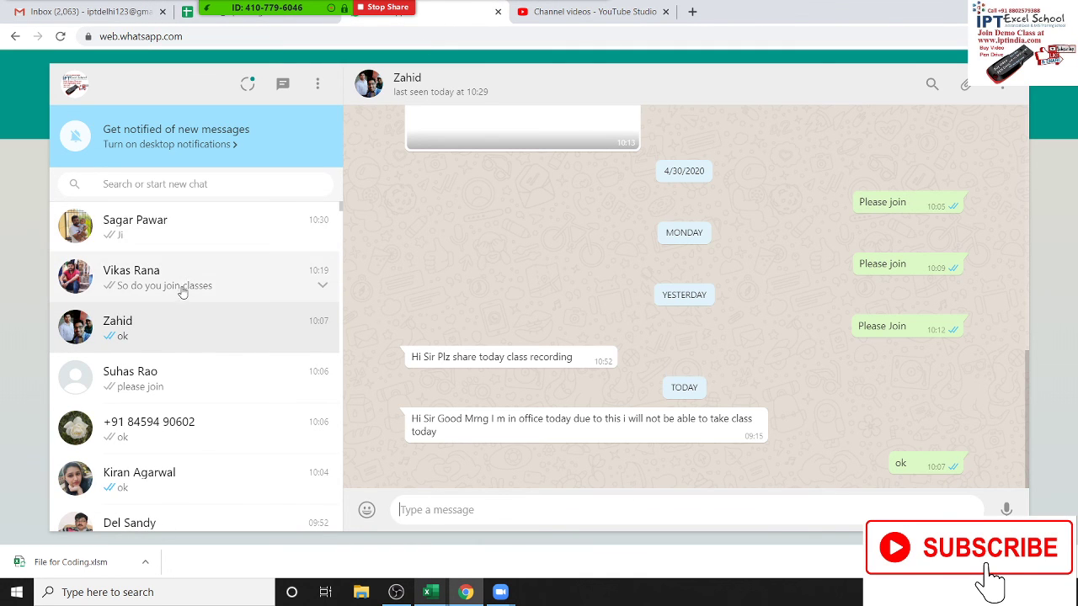
left_click(167, 396)
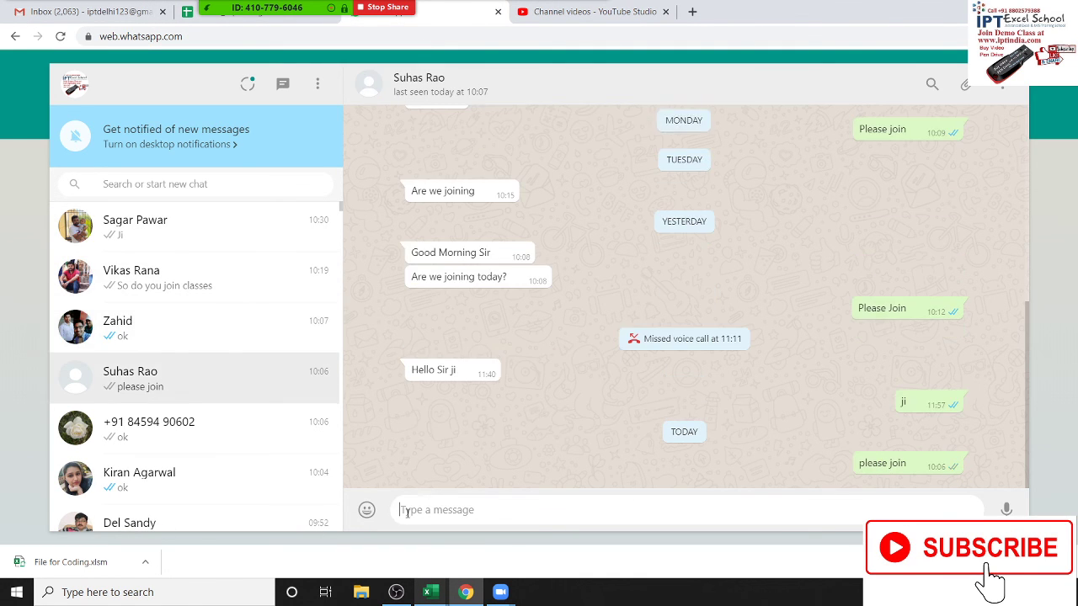
key("ctrl+v")
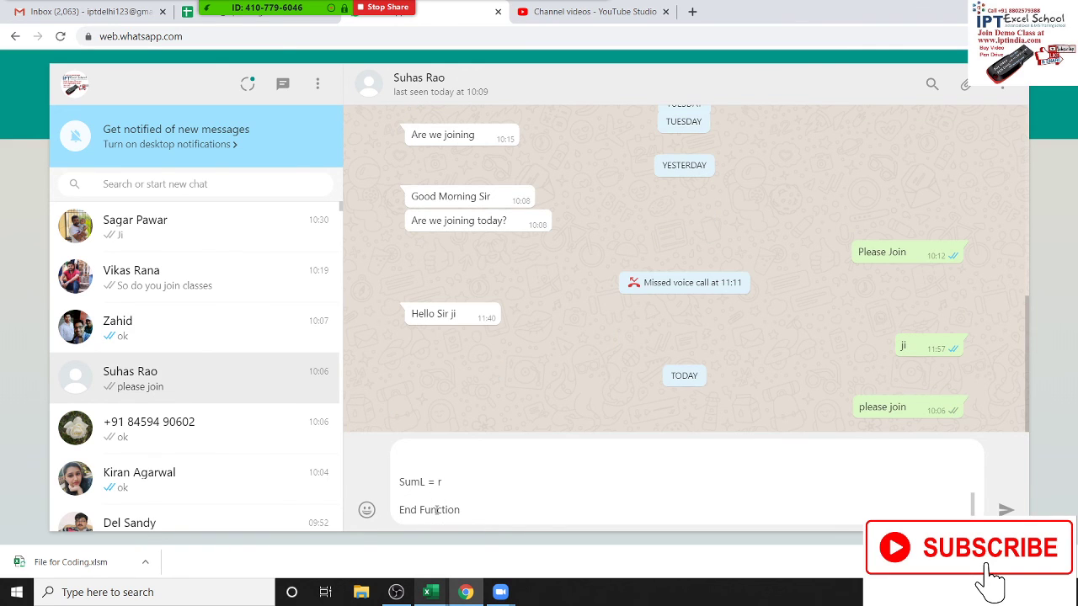
key("Return")
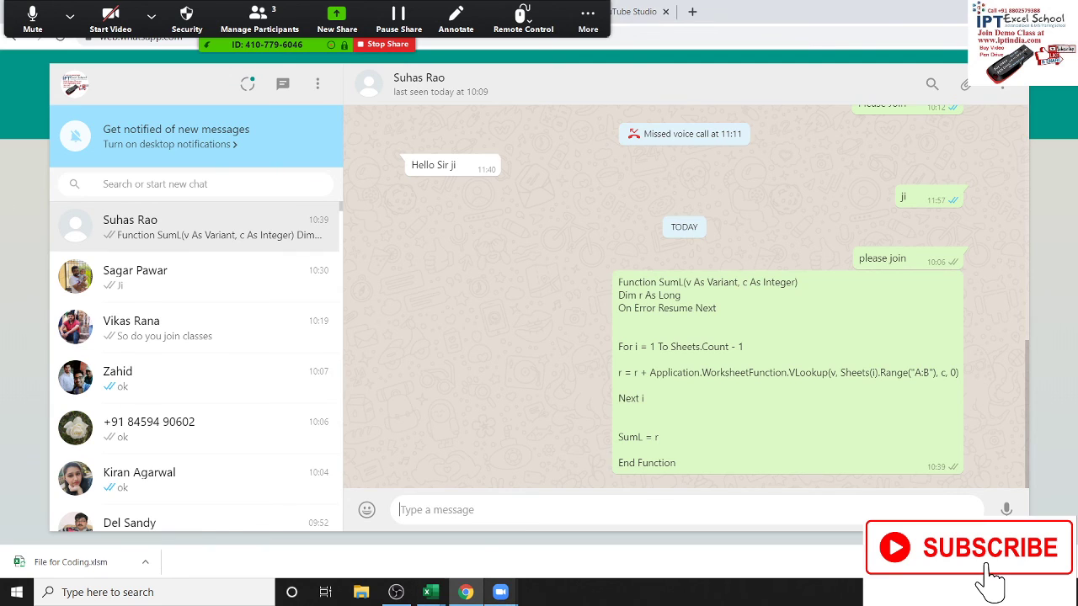
Step: Send Book1's GR and MRP function code as a second message, then show the desktop
left_click(432, 592)
scroll(99, 189, "up", 2)
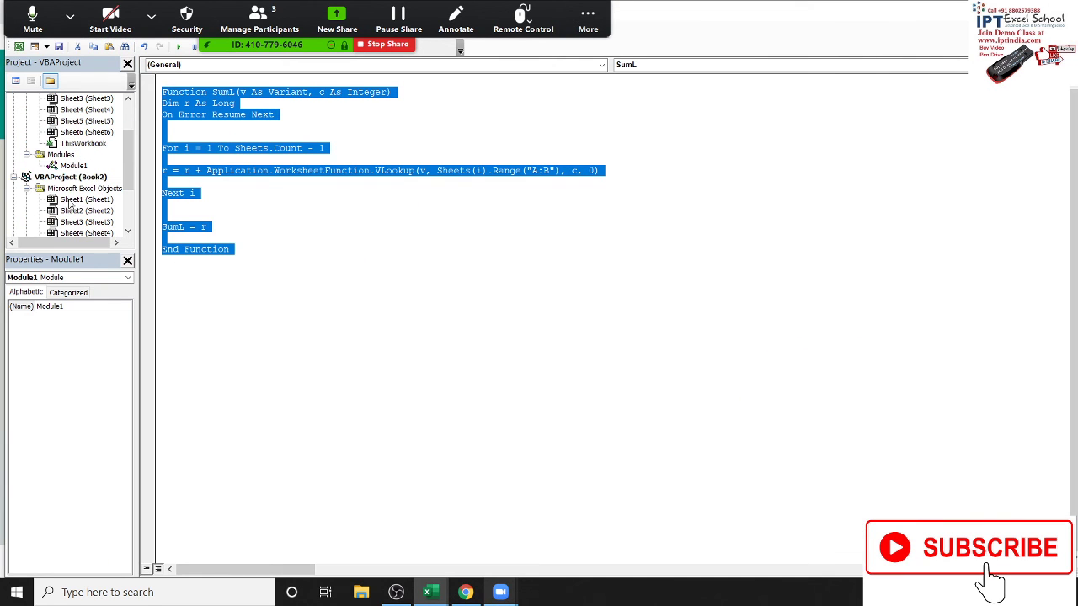
double_click(71, 166)
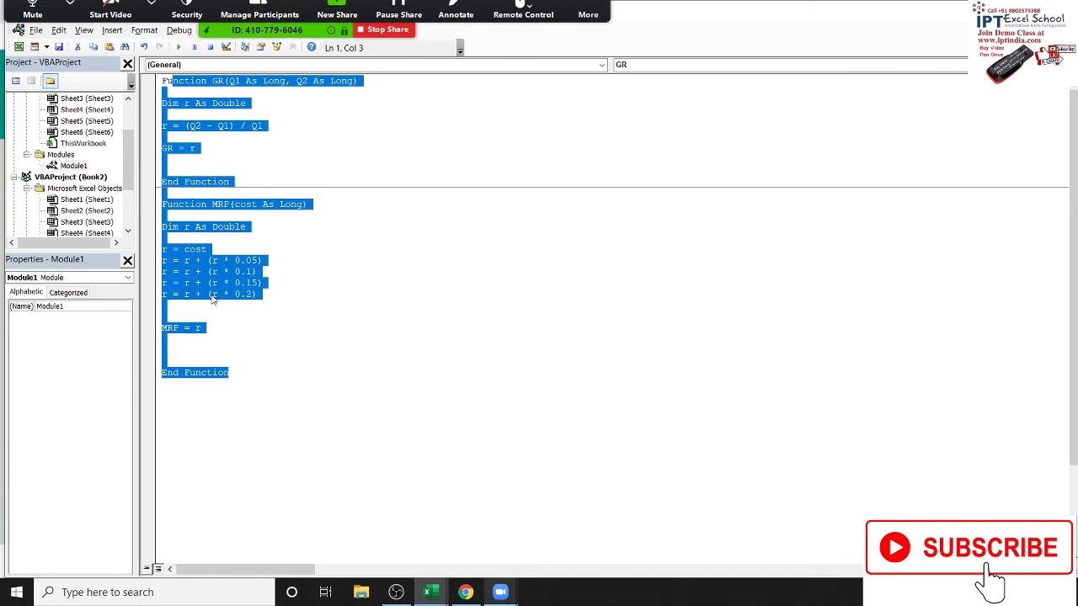
key("alt+Tab")
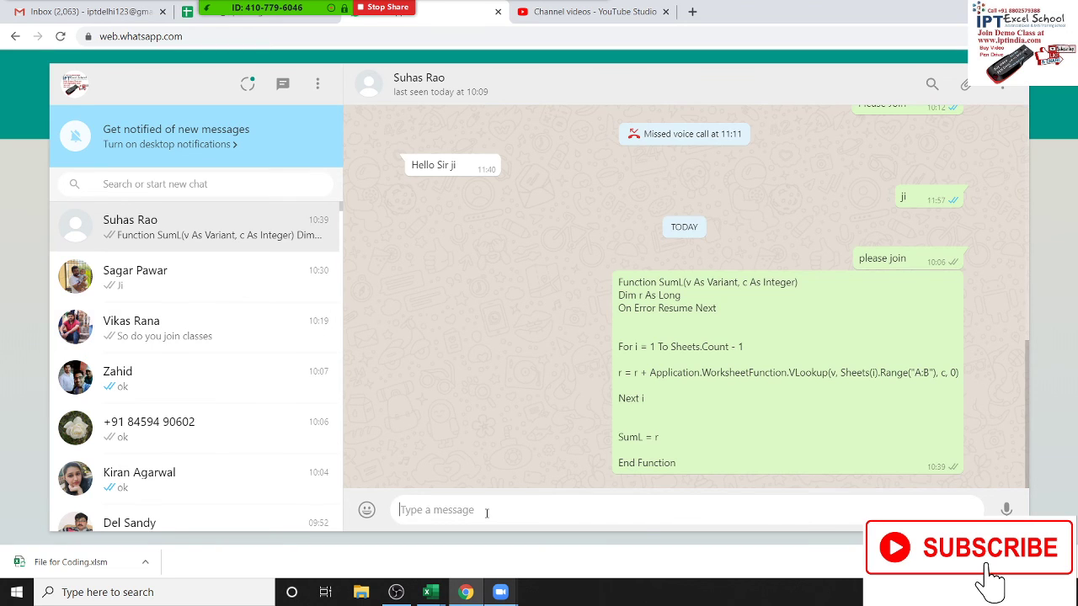
key("ctrl+v")
key("Return")
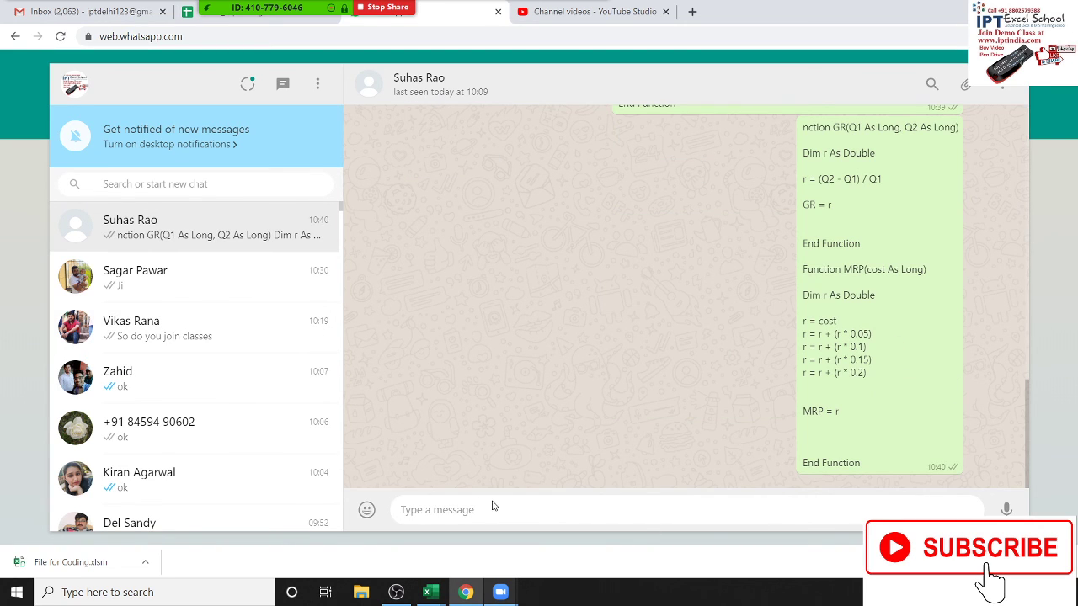
key("super+d")
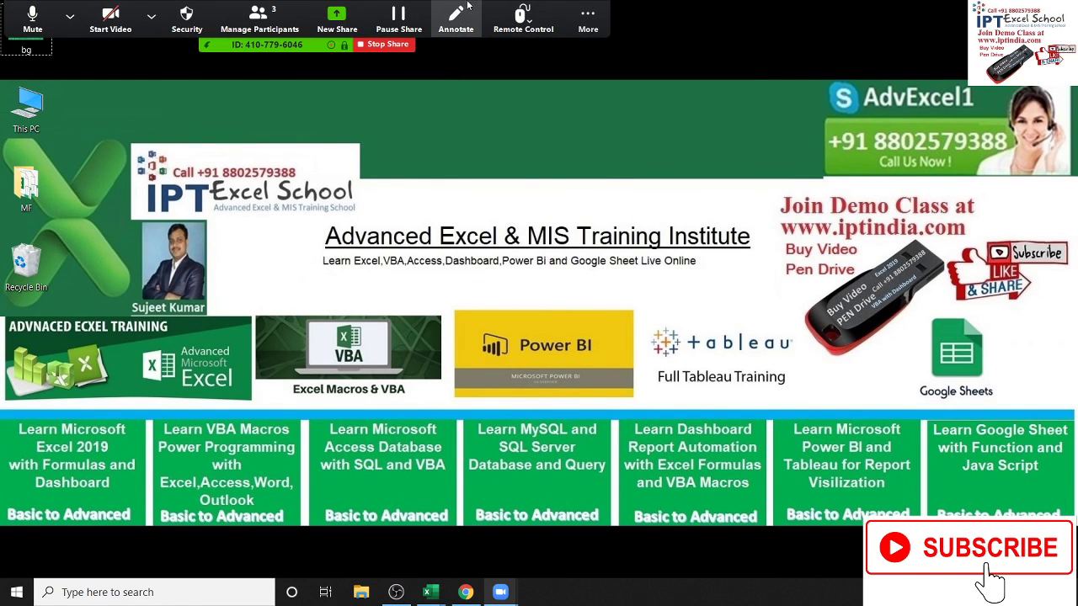
Step: Stop screen sharing and end the Zoom meeting for all participants
left_click(387, 44)
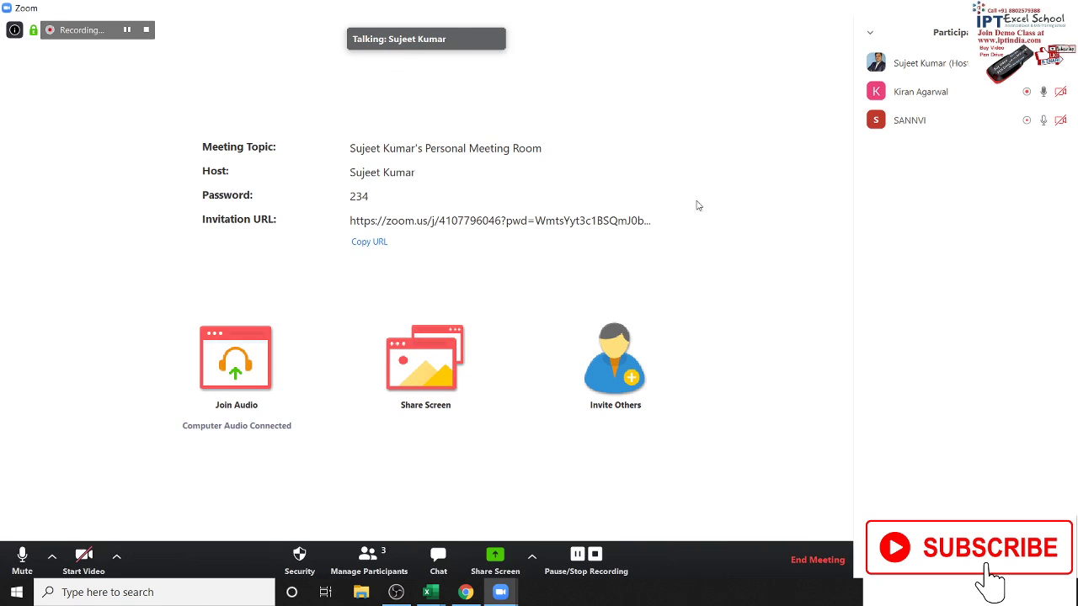
key("alt+q")
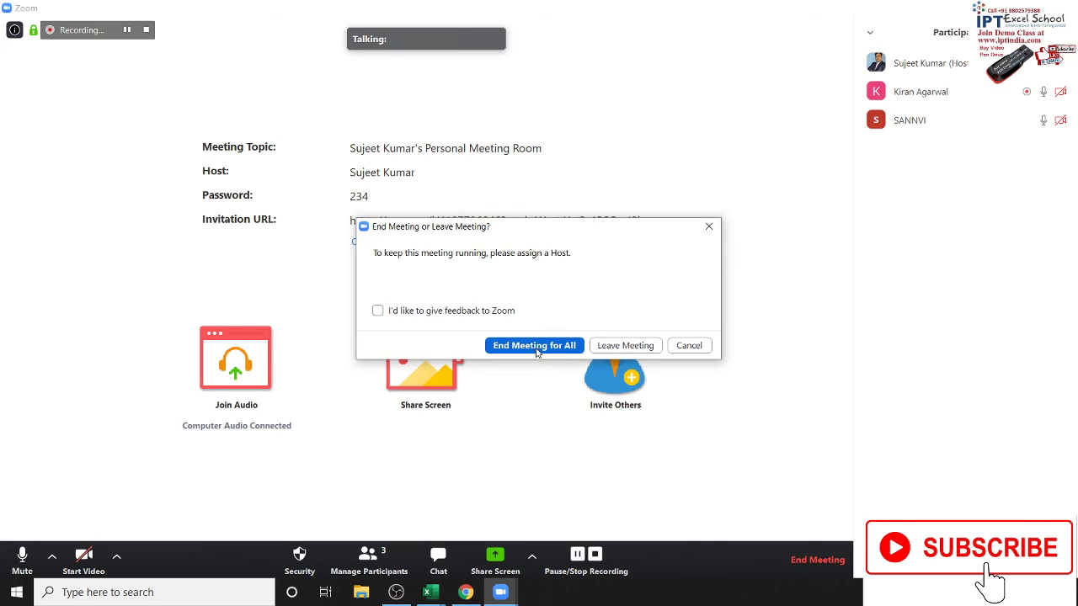
left_click(534, 347)
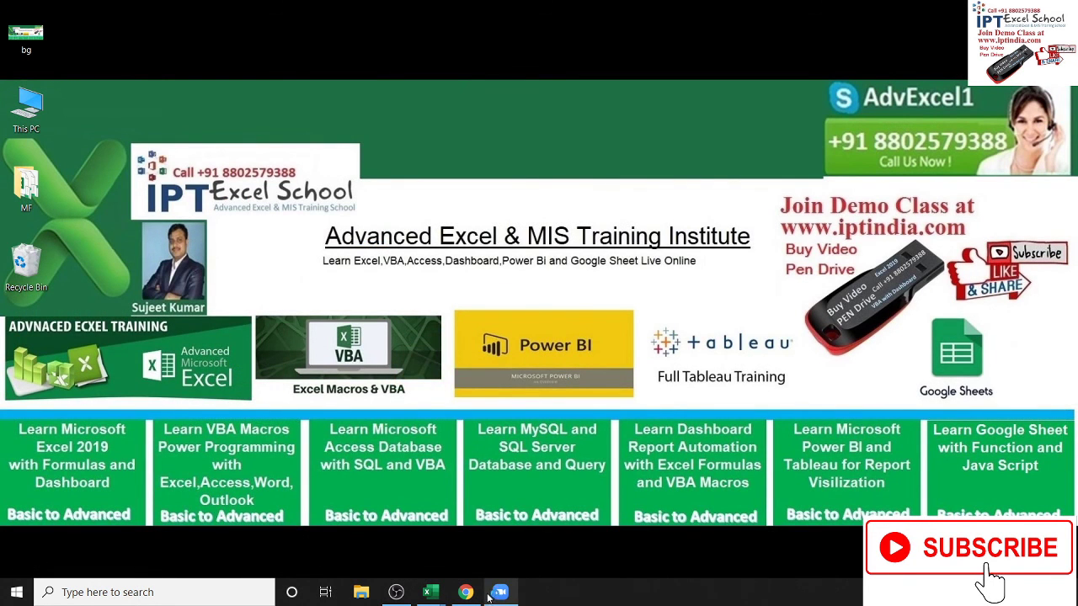
Step: Show YouTube Studio's Channel videos page in Chrome with the OBS window in front
left_click(467, 593)
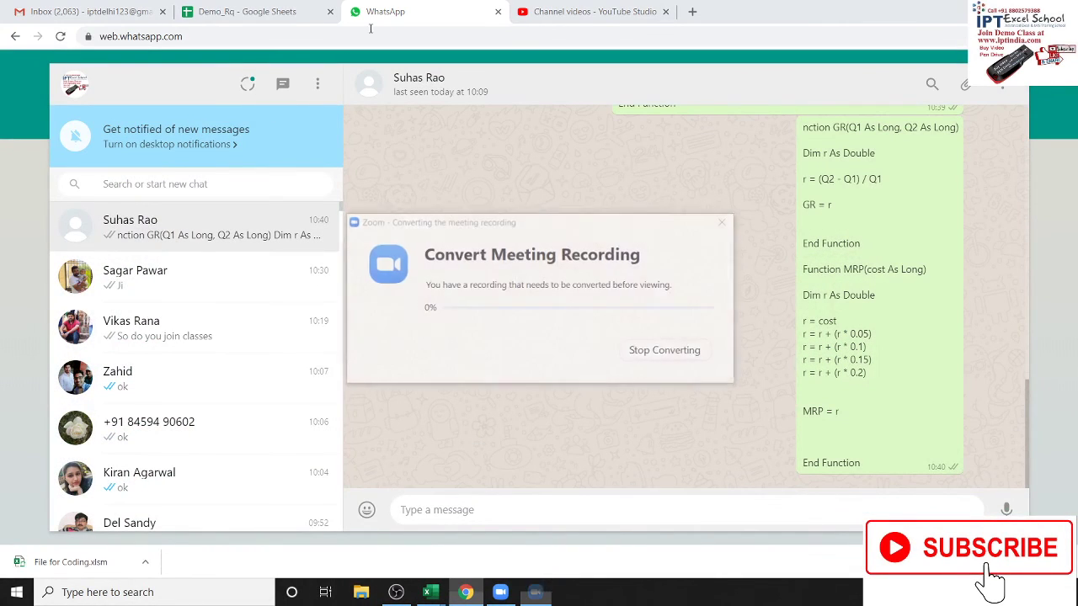
left_click(590, 11)
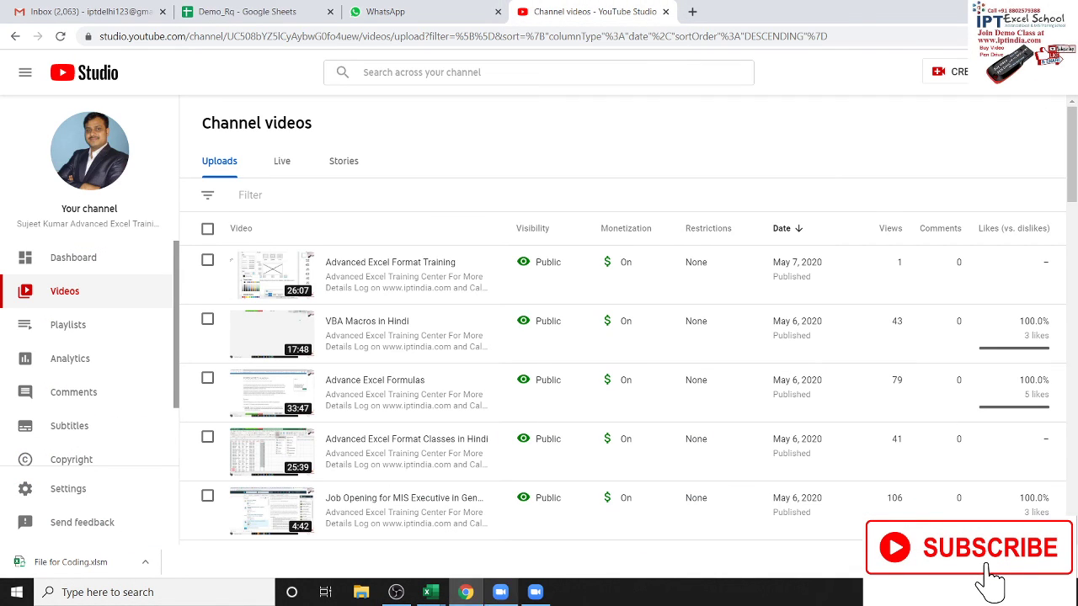
left_click(396, 593)
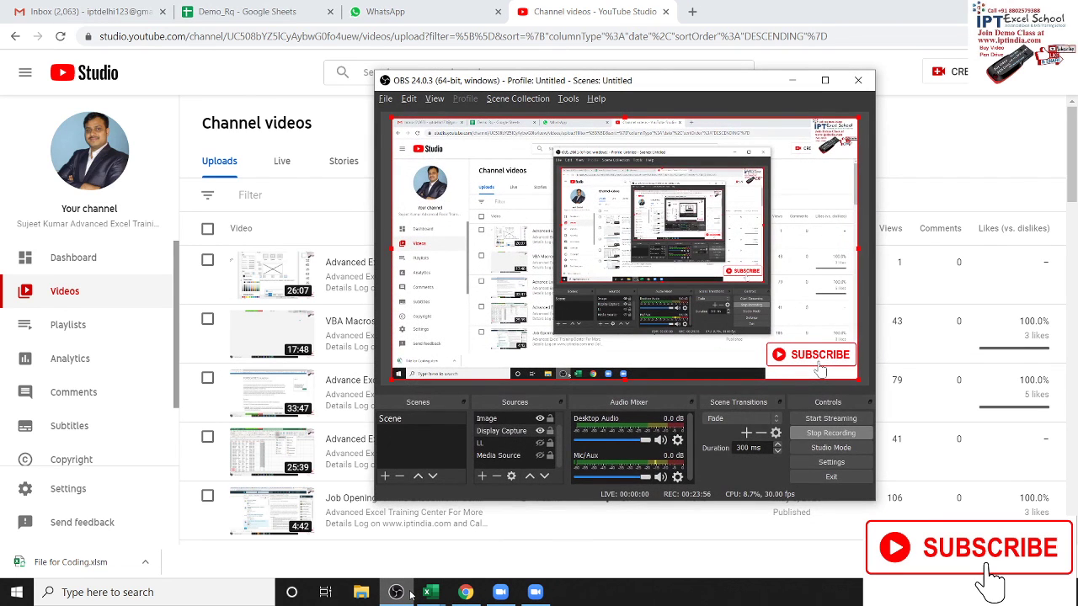